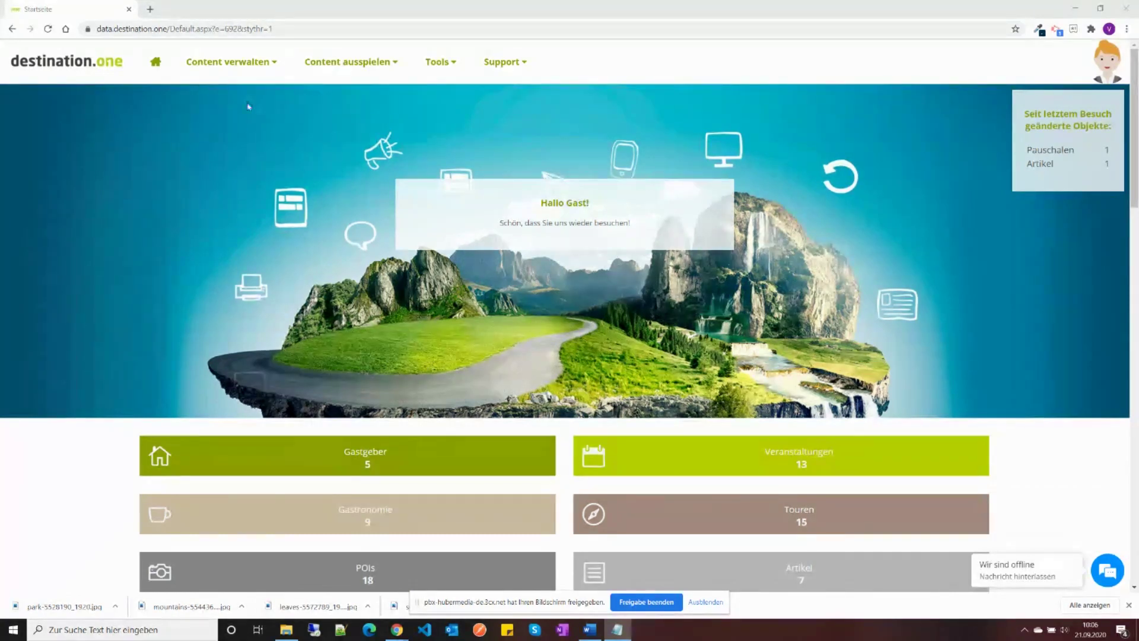
{"action": "mouse_move", "coordinate": [228, 59]}
{"action": "scroll", "coordinate": [585, 313], "scroll_direction": "down", "scroll_amount": 3}
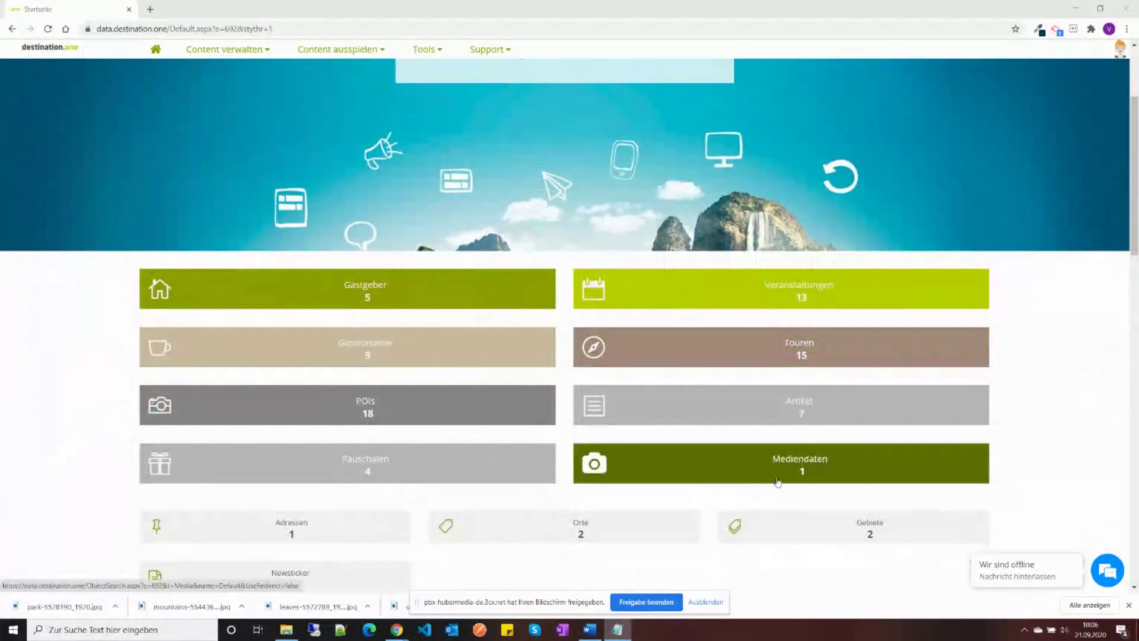
{"action": "left_click", "coordinate": [735, 472]}
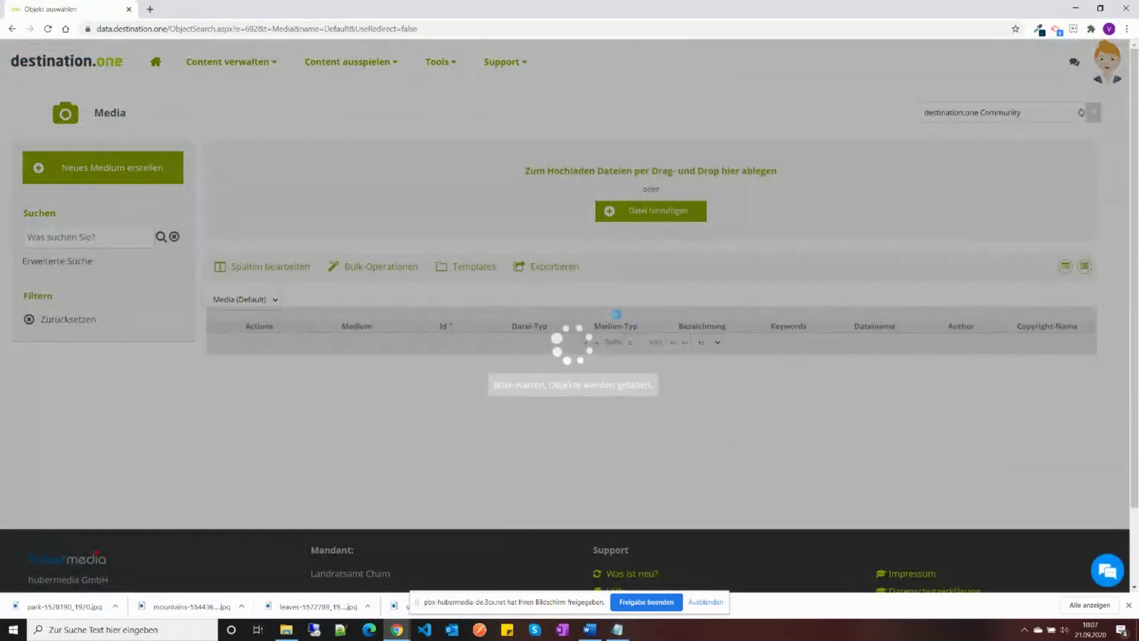
{"action": "scroll", "coordinate": [358, 392], "scroll_direction": "down", "scroll_amount": 3}
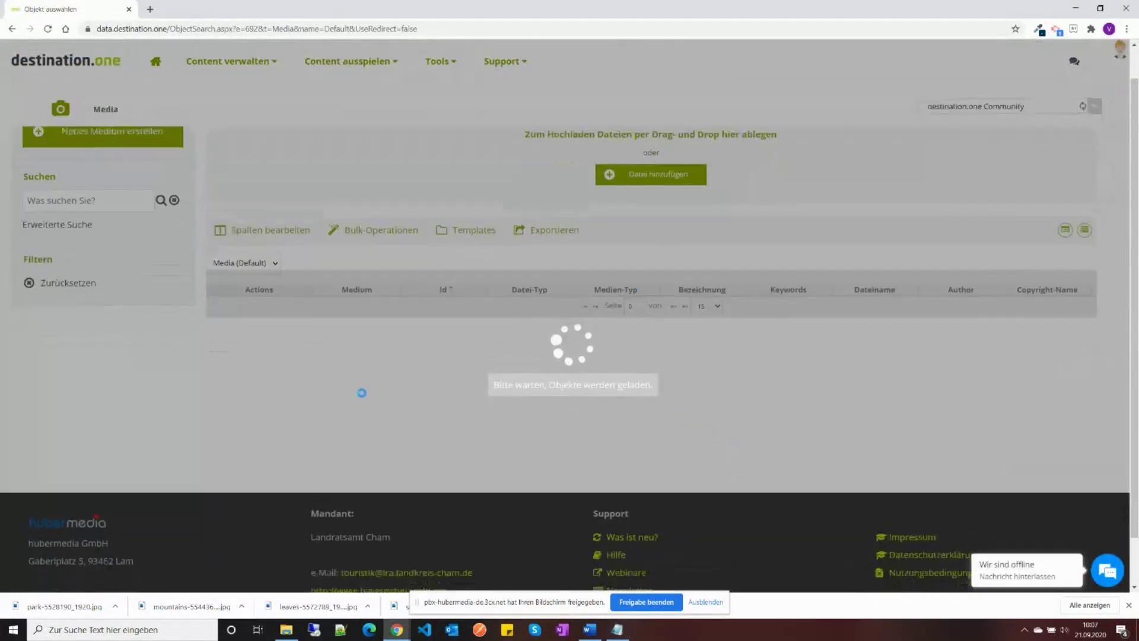
{"action": "scroll", "coordinate": [366, 309], "scroll_direction": "up", "scroll_amount": 3}
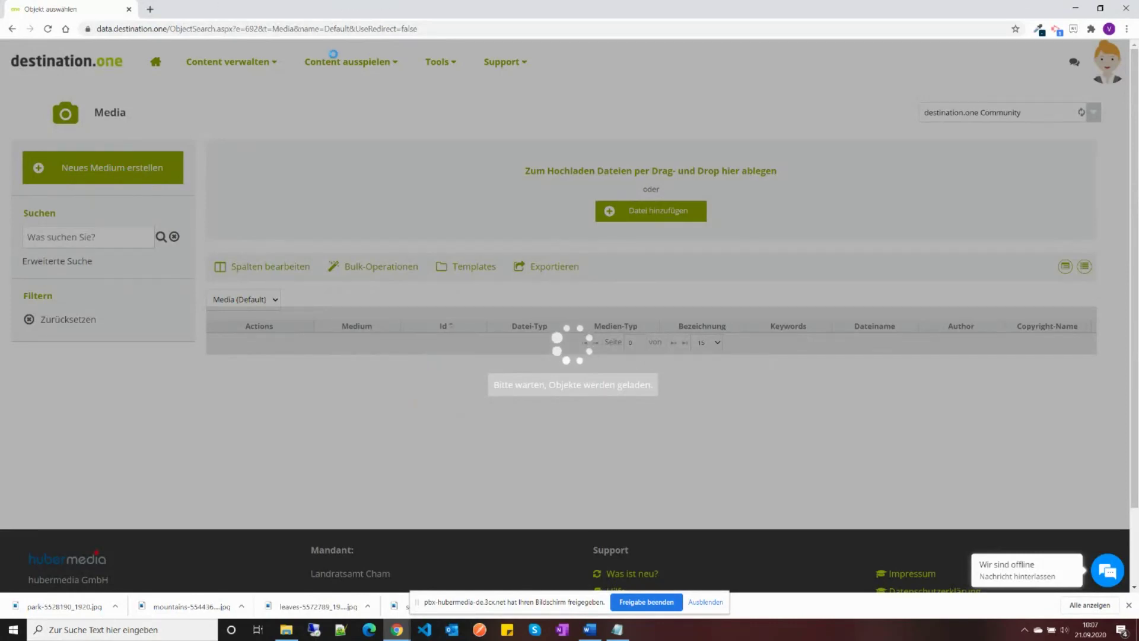
{"action": "left_click", "coordinate": [332, 31]}
{"action": "key", "text": "Return"}
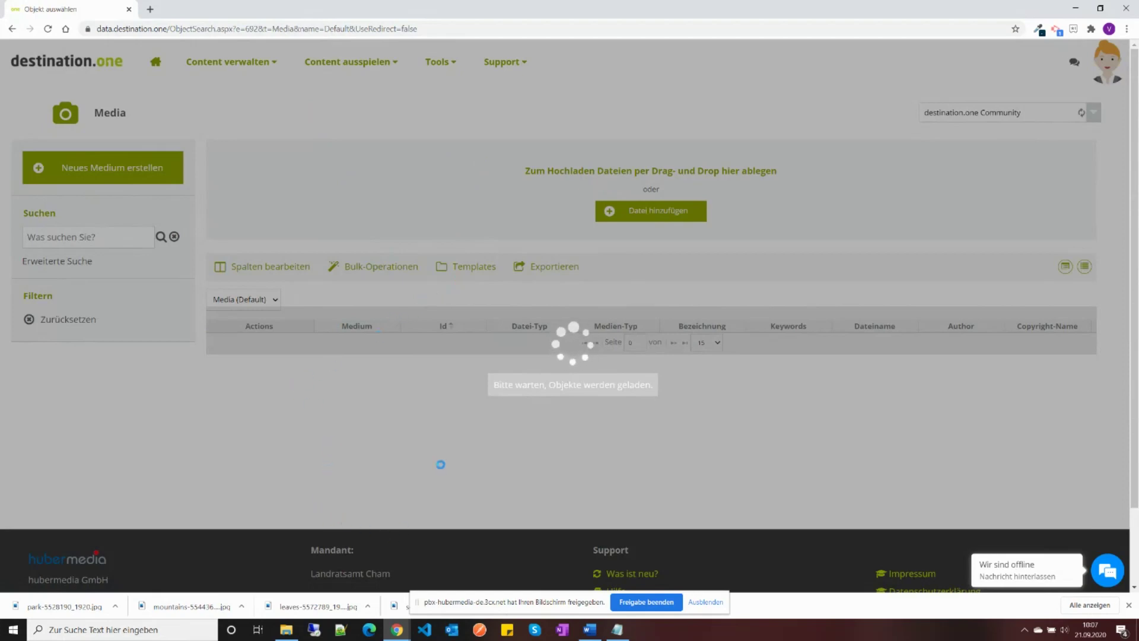
{"action": "left_click", "coordinate": [12, 28]}
Step: Open the Mediendaten overview and look at the actions available for the Eichhörnchen image
{"action": "left_click", "coordinate": [225, 50]}
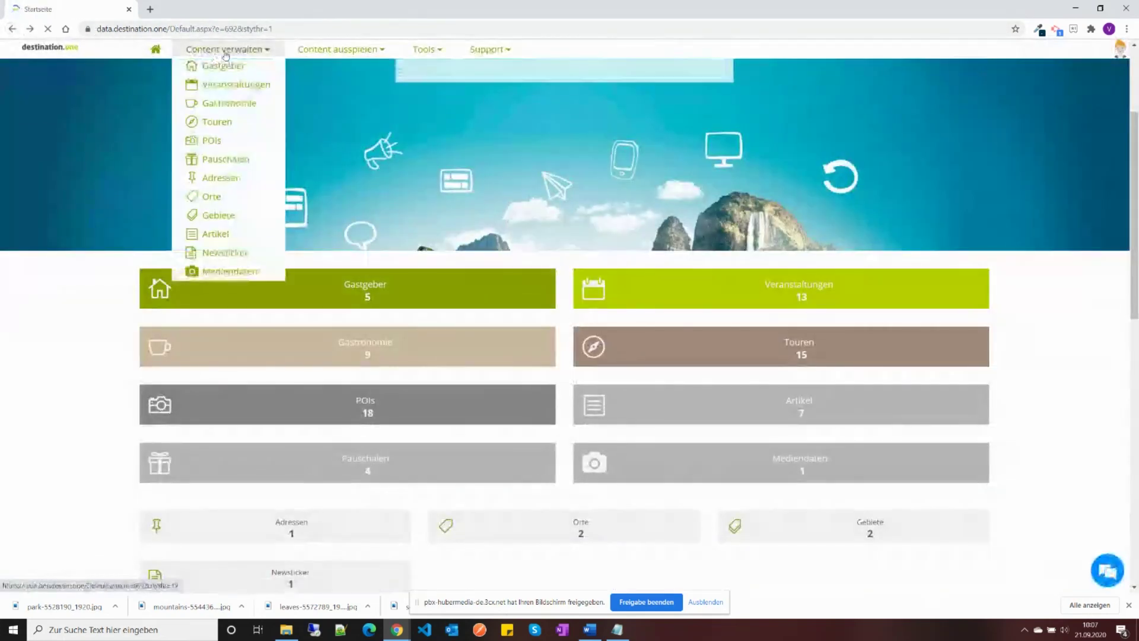
{"action": "left_click", "coordinate": [249, 271]}
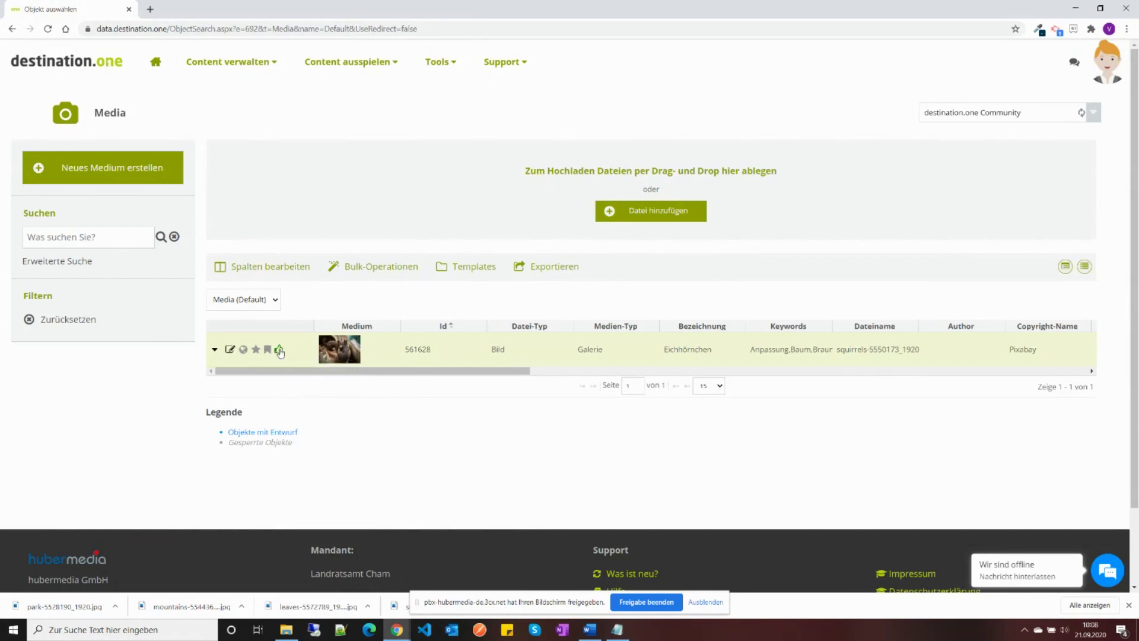
{"action": "left_click", "coordinate": [214, 351]}
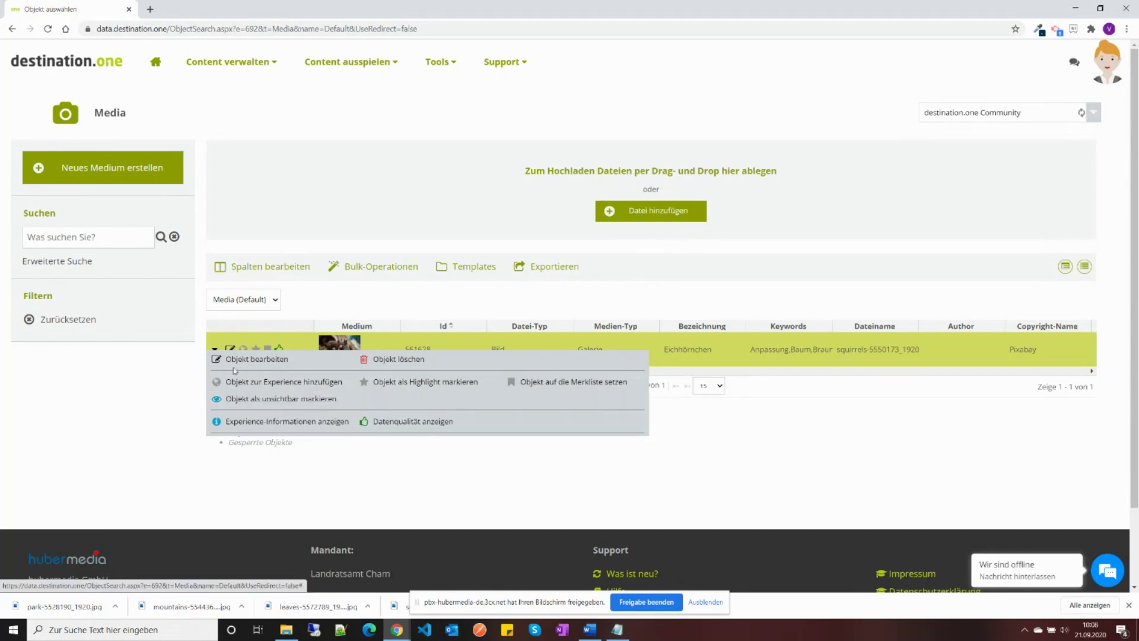
{"action": "left_click", "coordinate": [137, 407]}
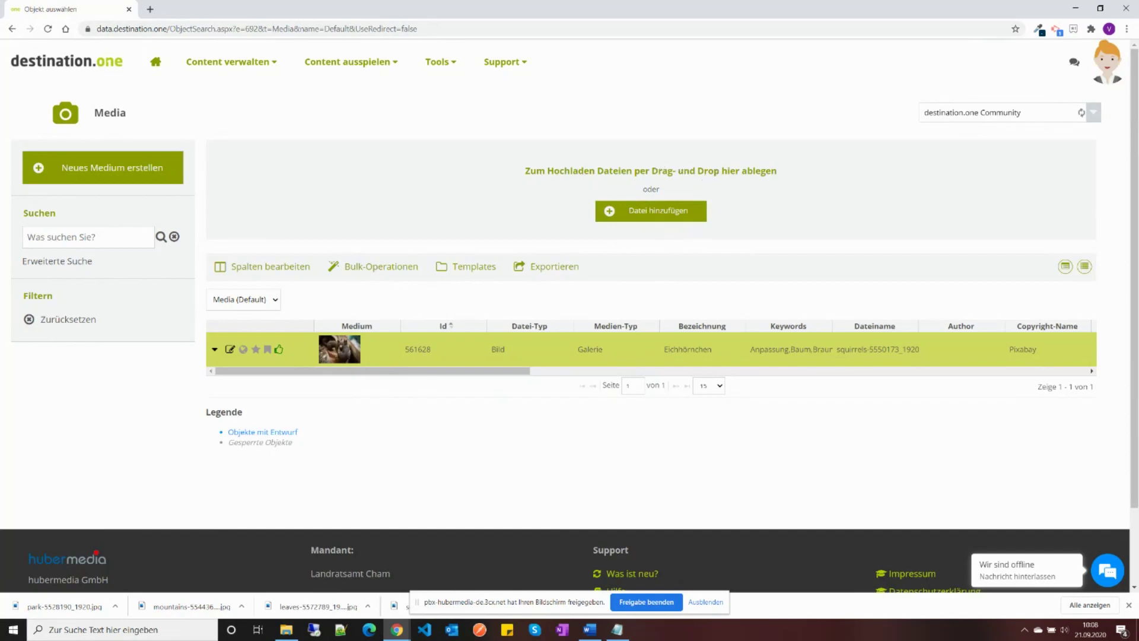
Step: Upload park-5528190_1920.jpg and seagulls-5067489_1920.jpg together from the Workshop folder into the media overview
{"action": "left_click", "coordinate": [286, 630]}
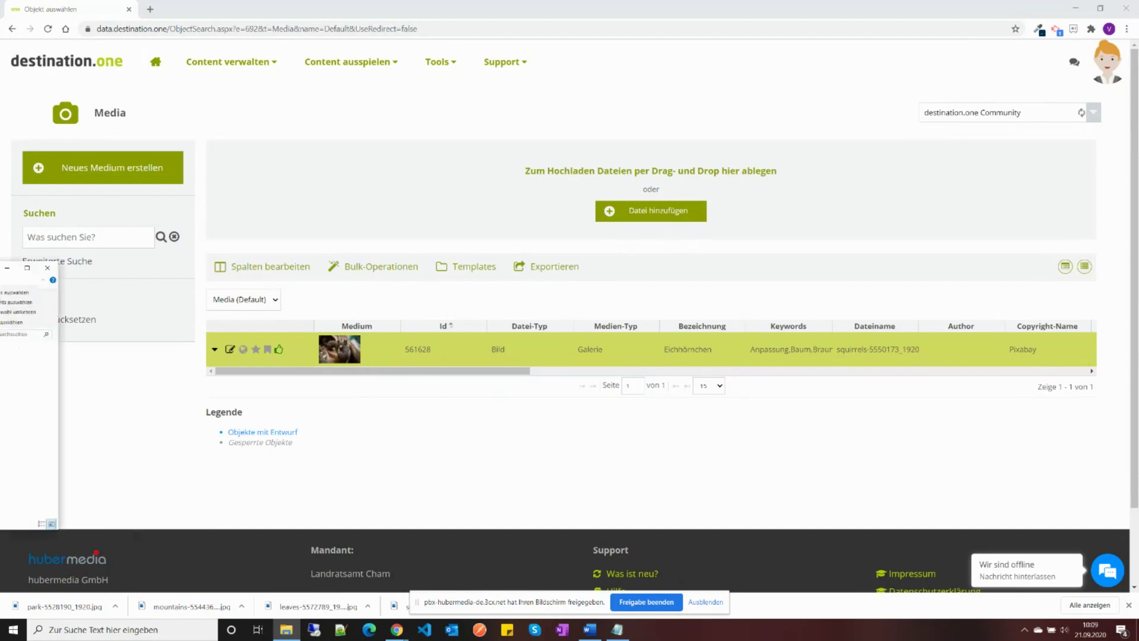
{"action": "left_click_drag", "start_coordinate": [0, 267], "coordinate": [442, 257]}
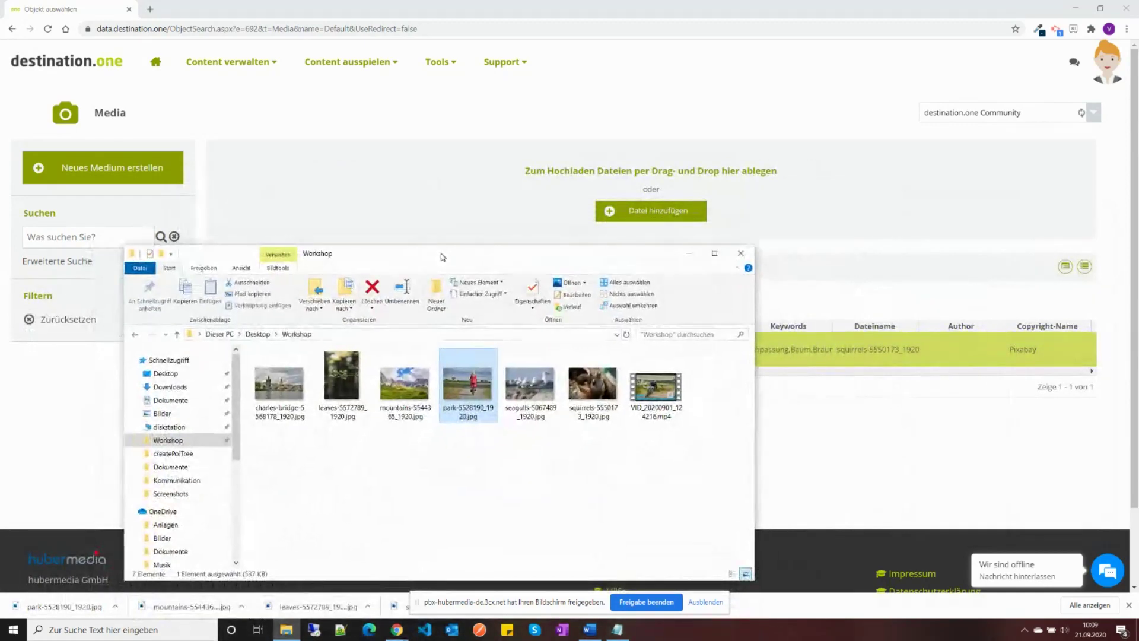
{"action": "left_click", "coordinate": [523, 481]}
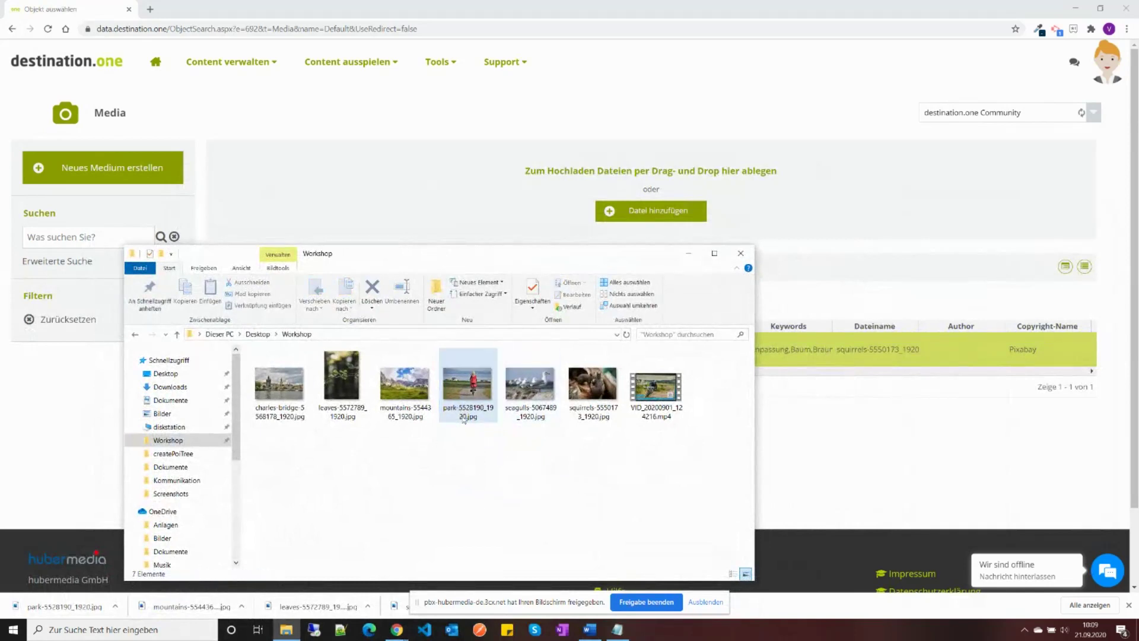
{"action": "left_click_drag", "start_coordinate": [466, 424], "coordinate": [536, 377]}
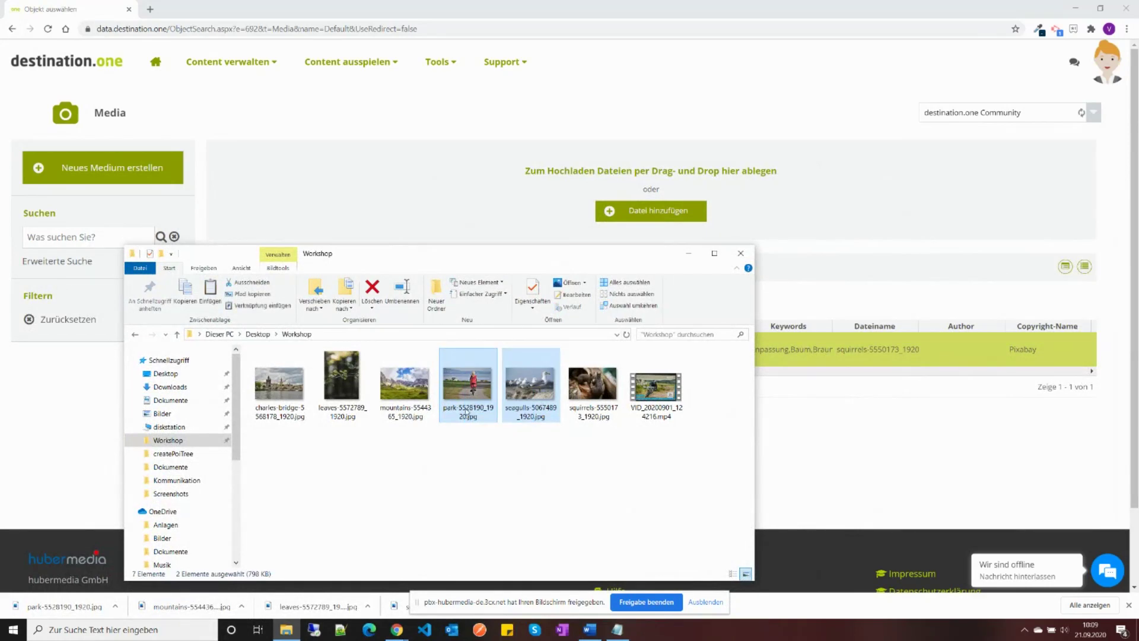
{"action": "left_click_drag", "start_coordinate": [463, 365], "coordinate": [551, 205]}
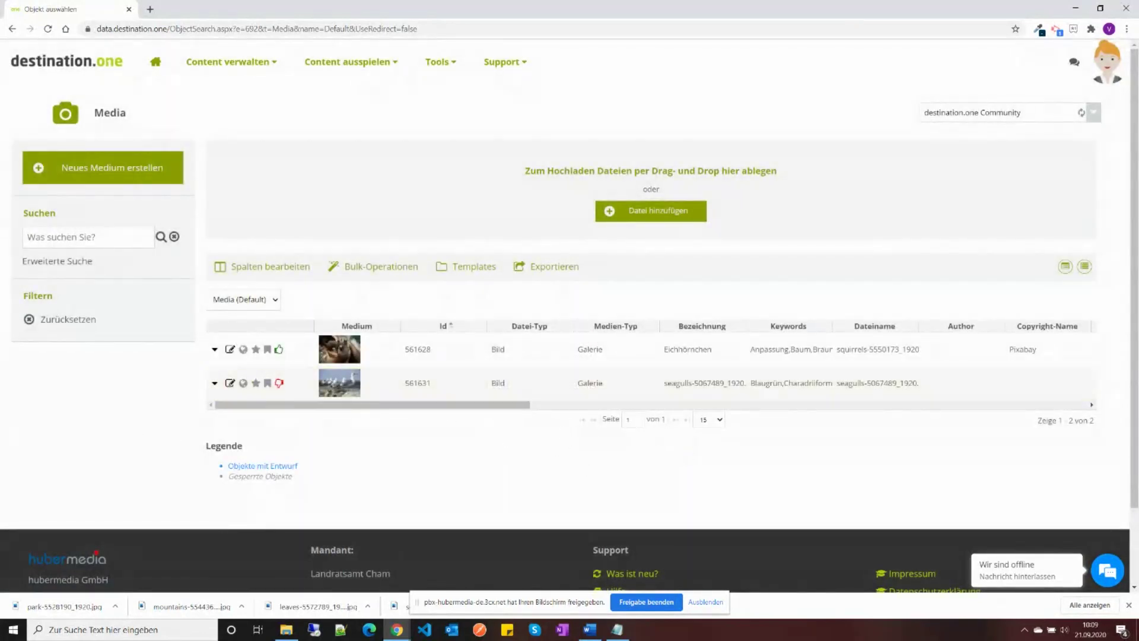
Step: Start a new medium of type Bild with charles-bridge-5568178_1920.jpg from the Workshop folder and continue to the title and description
{"action": "left_click", "coordinate": [134, 168]}
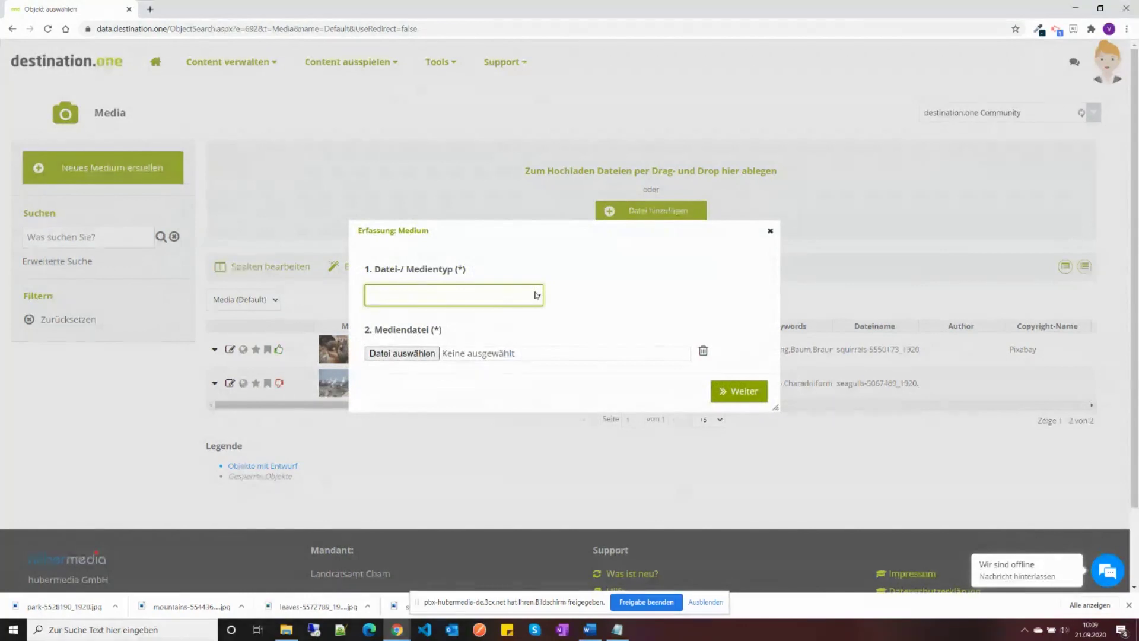
{"action": "left_click", "coordinate": [537, 295]}
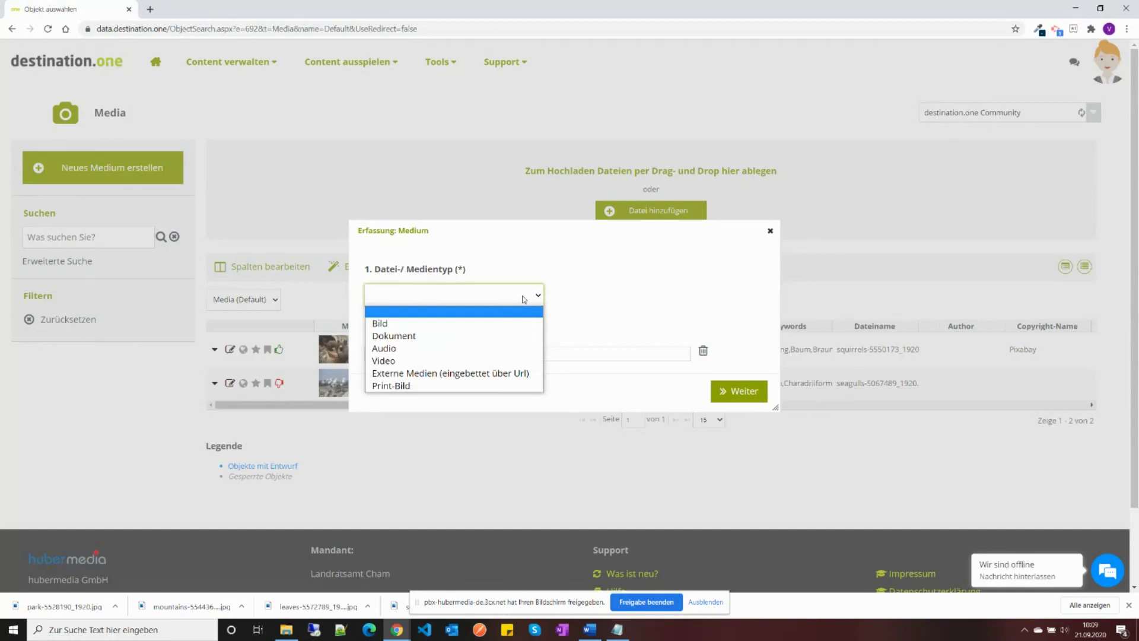
{"action": "left_click", "coordinate": [433, 328]}
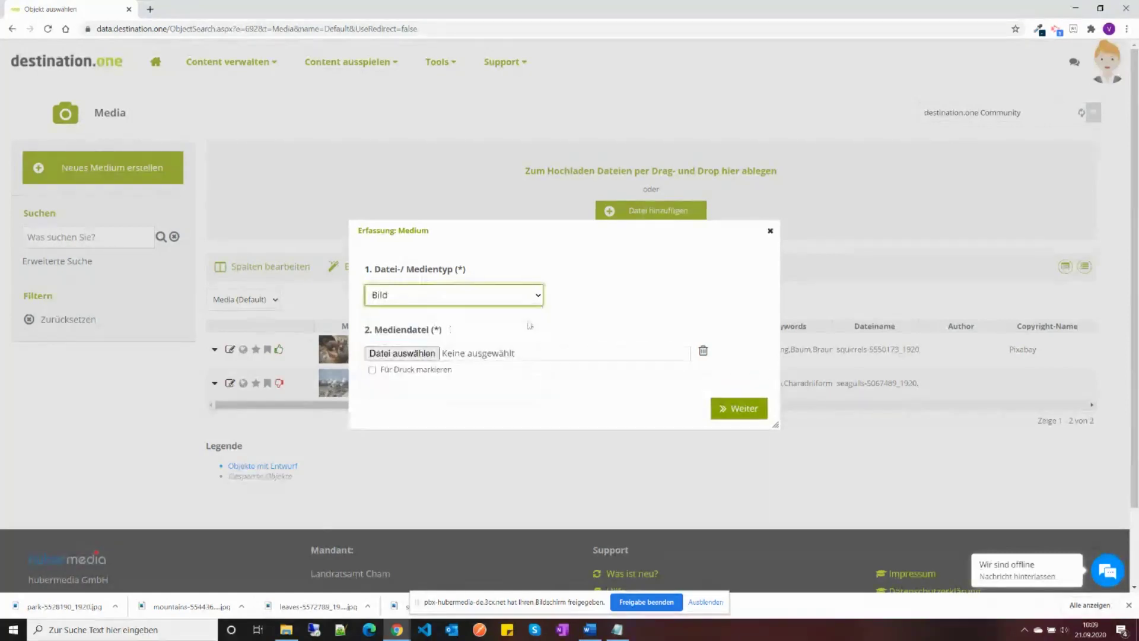
{"action": "left_click", "coordinate": [430, 356]}
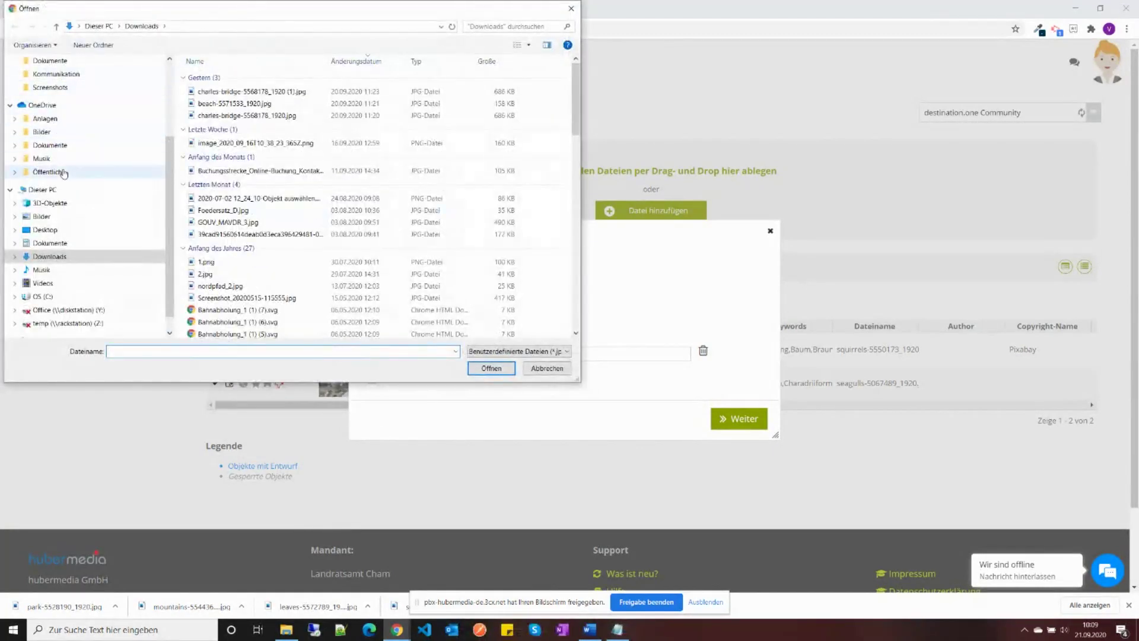
{"action": "scroll", "coordinate": [50, 71], "scroll_direction": "up", "scroll_amount": 1}
{"action": "left_click", "coordinate": [49, 63]}
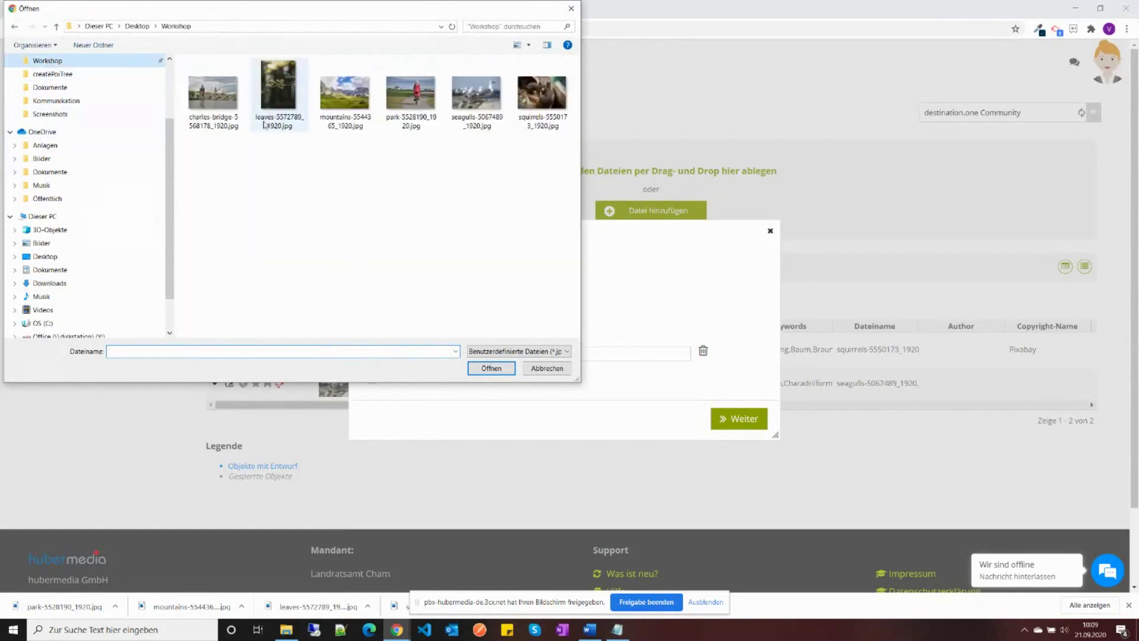
{"action": "left_click", "coordinate": [209, 91]}
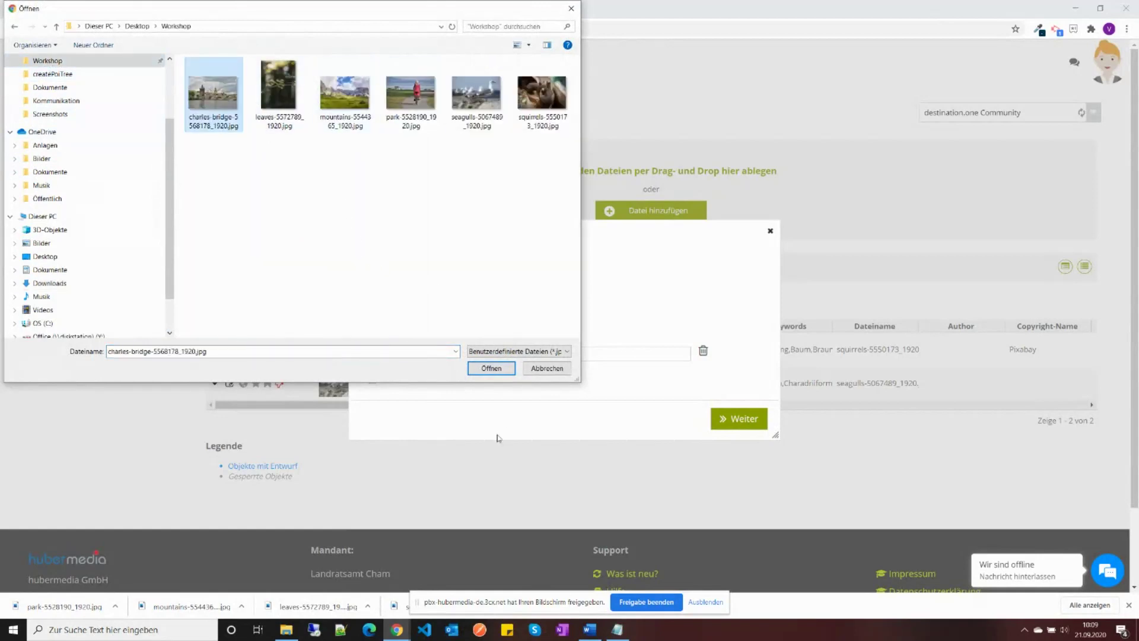
{"action": "left_click", "coordinate": [491, 369]}
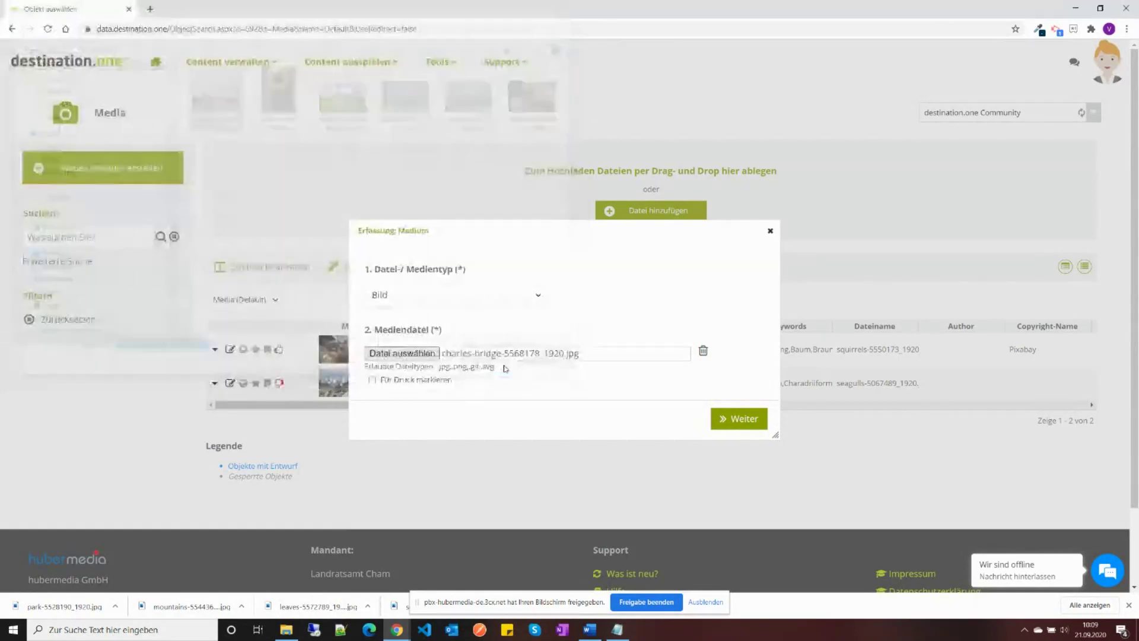
{"action": "left_click", "coordinate": [738, 419]}
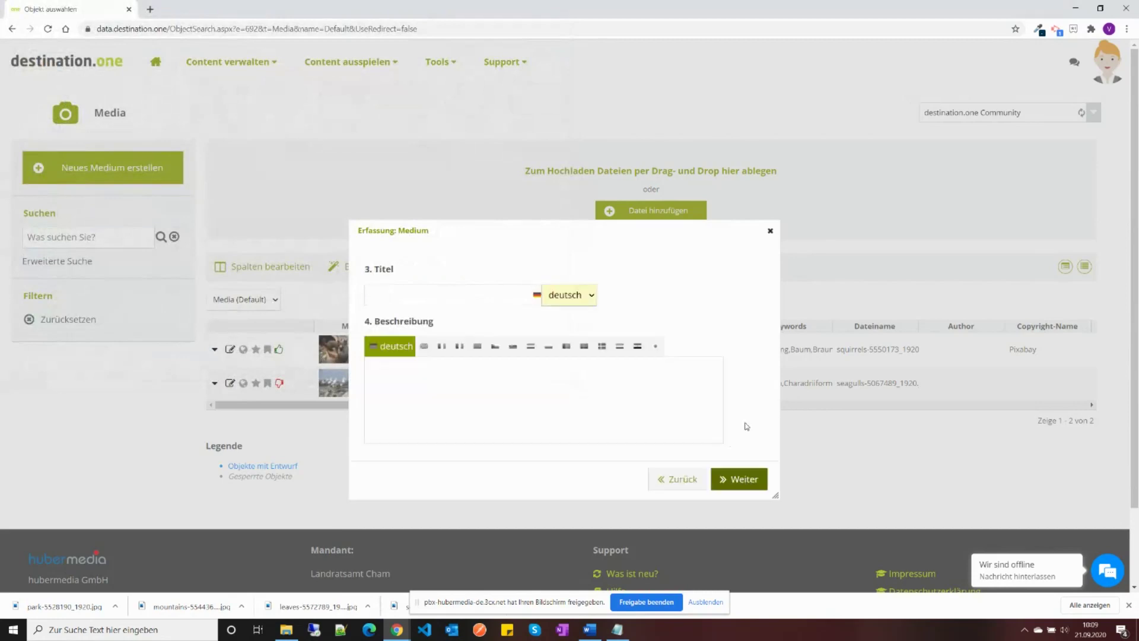
Step: Enter Karlsbrücke as the medium's German title and copy it into the German description
{"action": "left_click", "coordinate": [402, 292]}
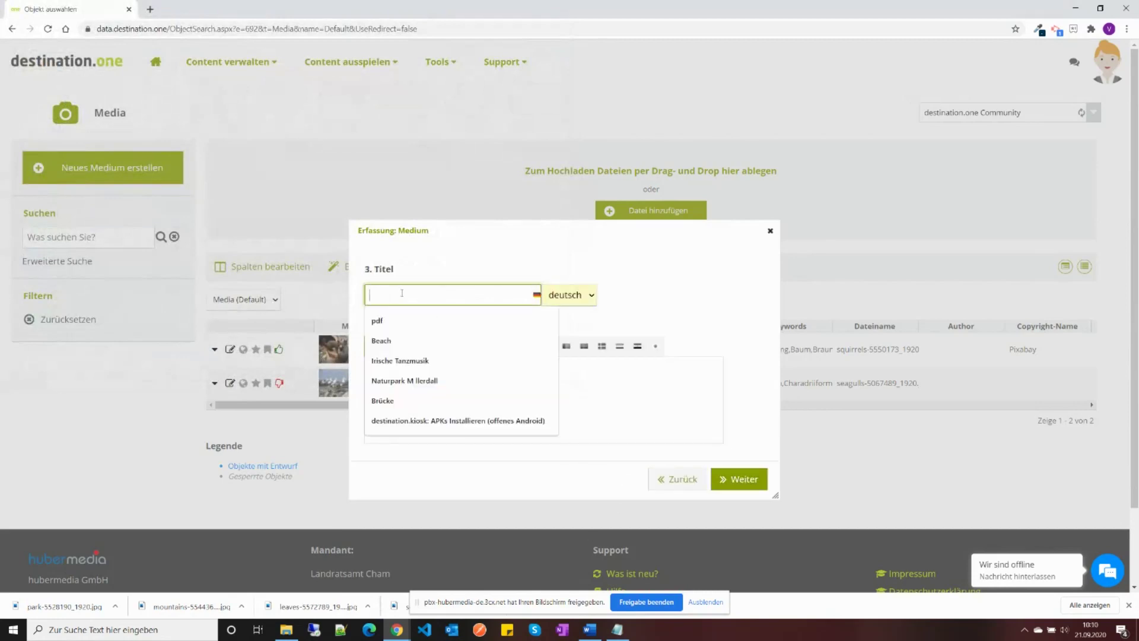
{"action": "type", "text": "Kar"}
{"action": "type", "text": "lsb"}
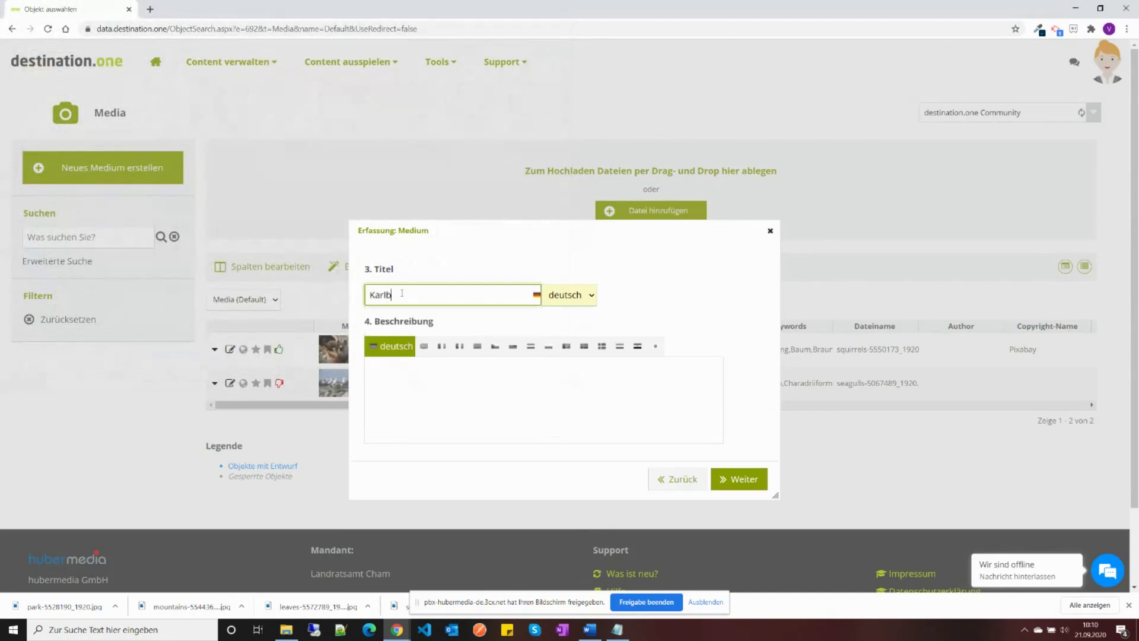
{"action": "key", "text": "BackSpace"}
{"action": "key", "text": "BackSpace"}
{"action": "type", "text": "sbrücke"}
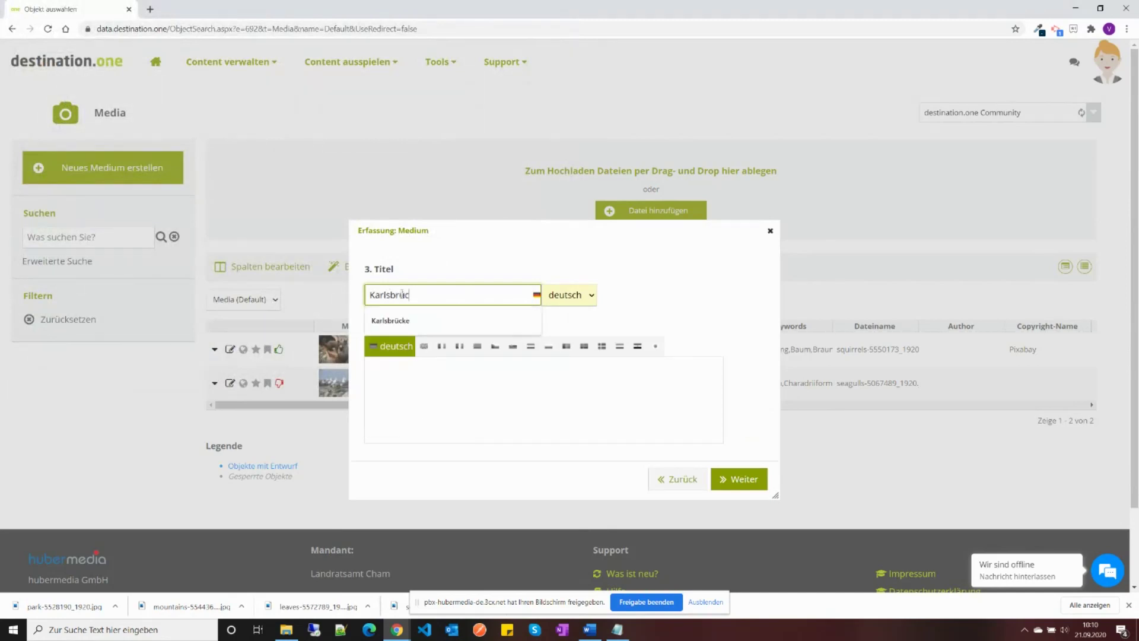
{"action": "double_click", "coordinate": [423, 298]}
{"action": "key", "text": "ctrl+c"}
{"action": "left_click", "coordinate": [415, 399]}
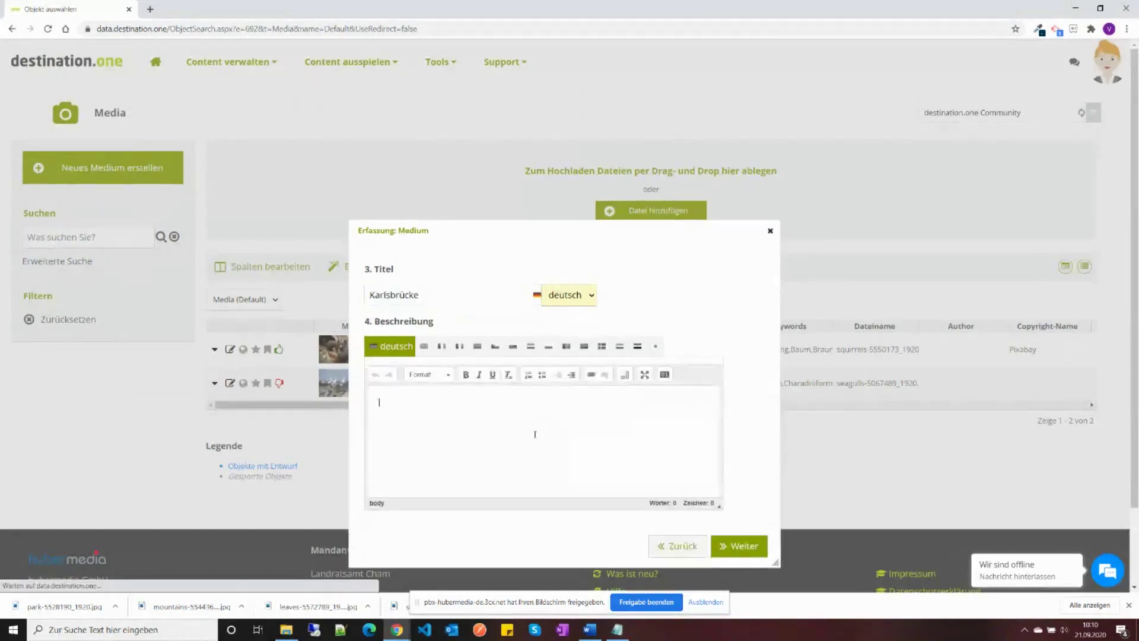
{"action": "key", "text": "ctrl+v"}
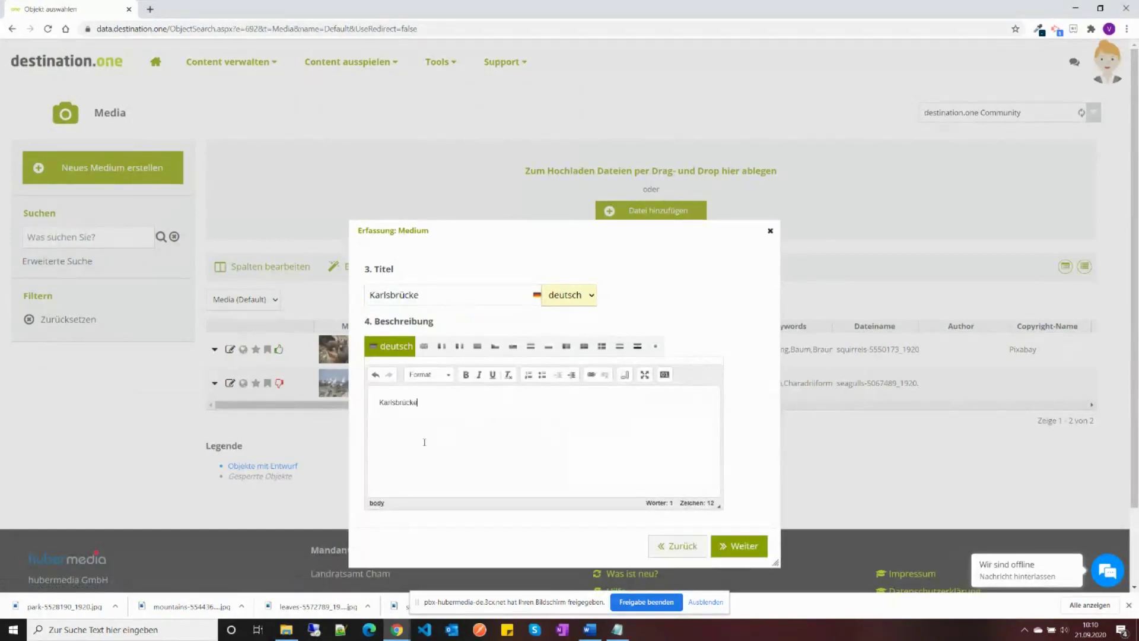
Step: Switch the description to English and add an English title field, leaving the title language set to deutsch
{"action": "left_click", "coordinate": [423, 348]}
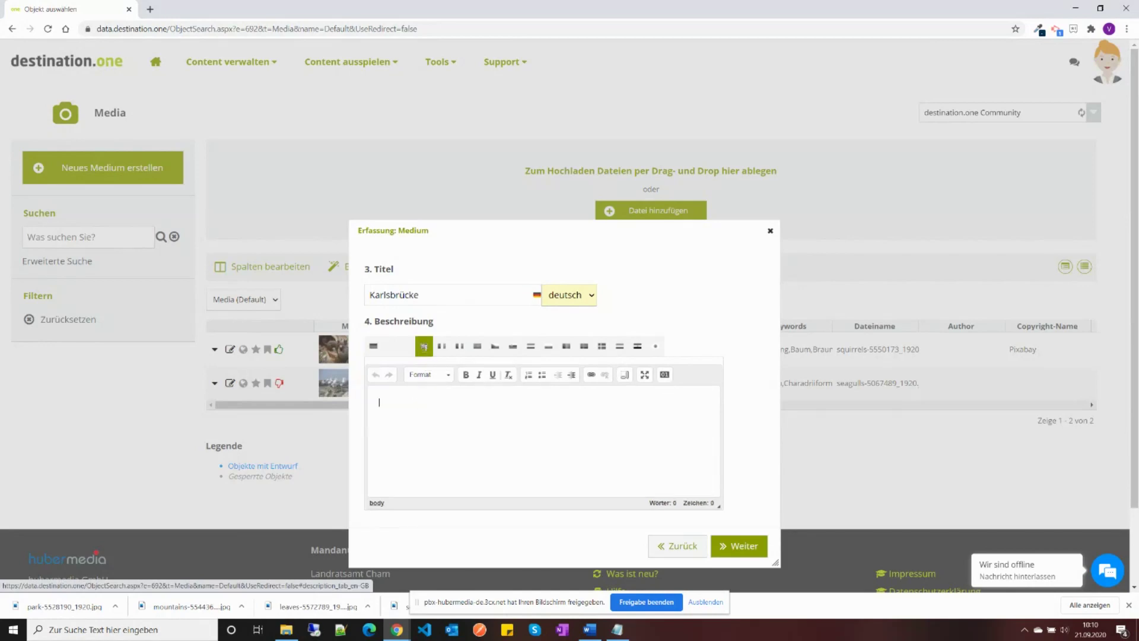
{"action": "left_click", "coordinate": [450, 347]}
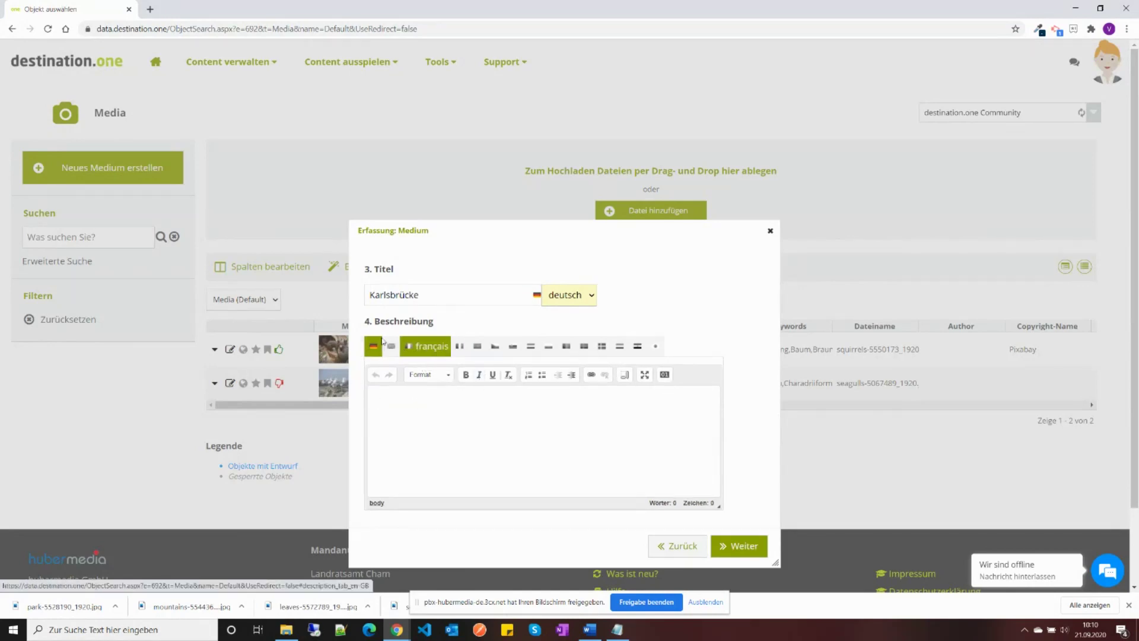
{"action": "left_click", "coordinate": [399, 347]}
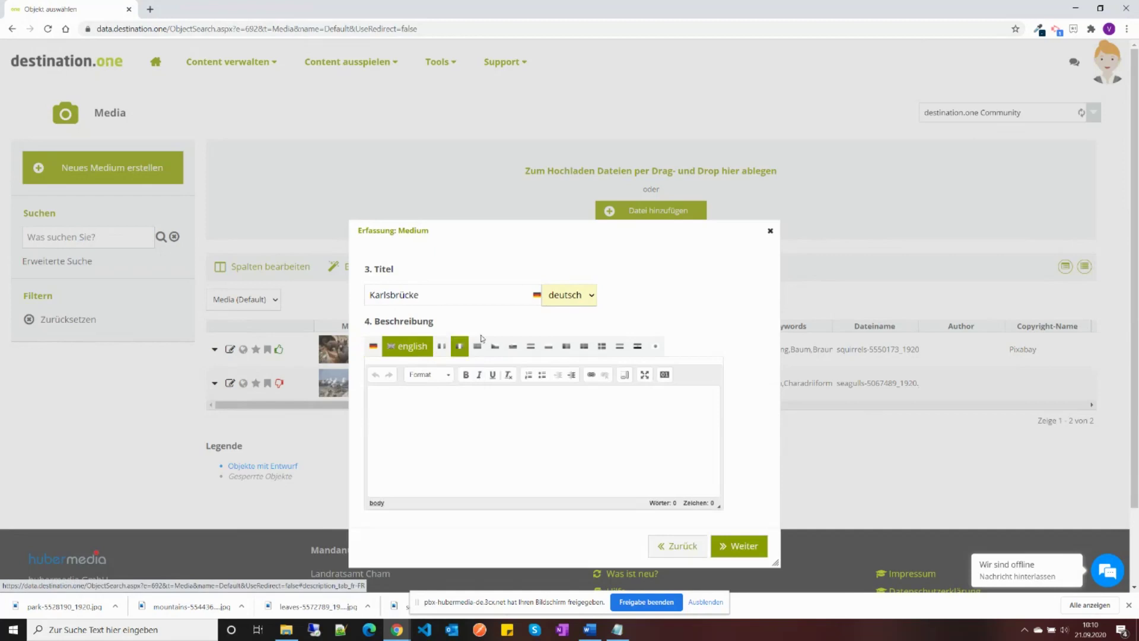
{"action": "left_click", "coordinate": [465, 295]}
{"action": "left_click", "coordinate": [586, 298]}
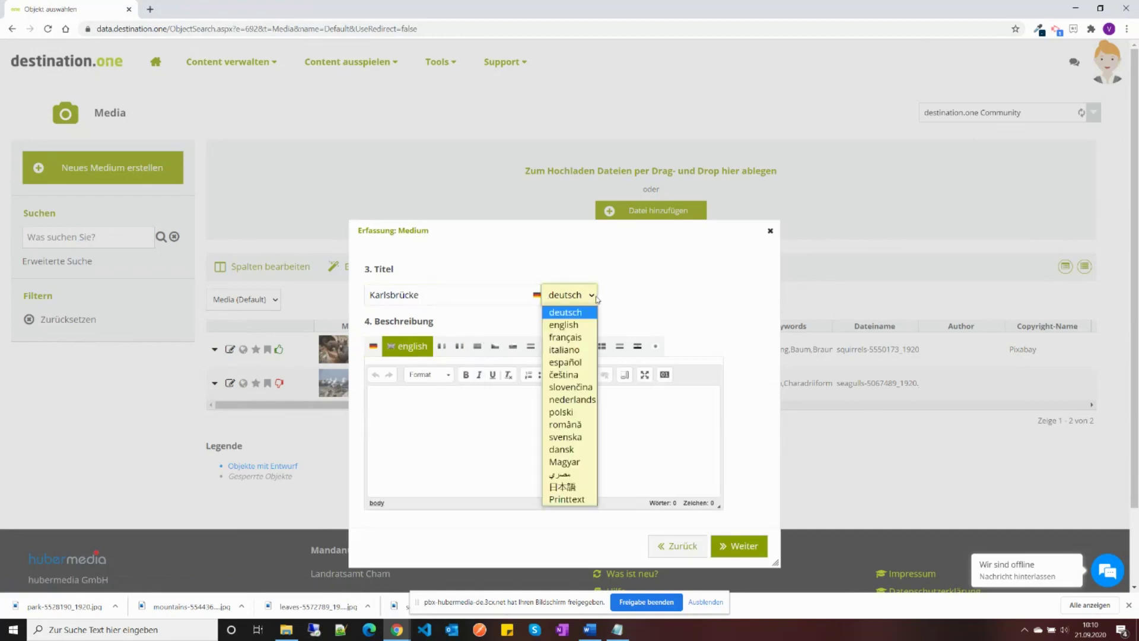
{"action": "left_click", "coordinate": [578, 325]}
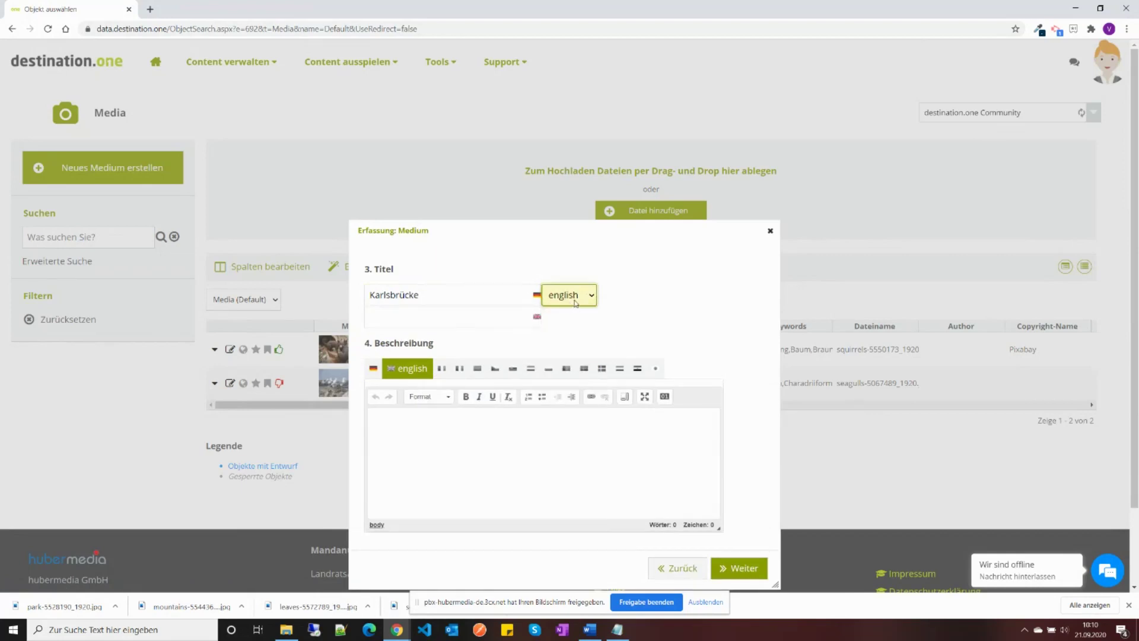
{"action": "left_click", "coordinate": [587, 298]}
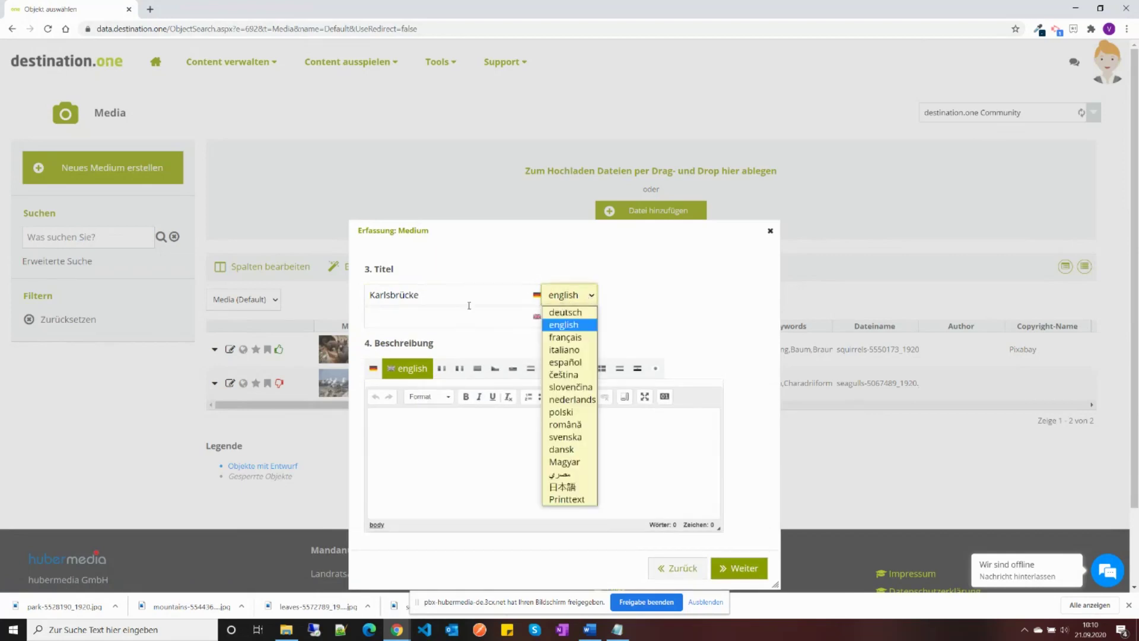
{"action": "left_click", "coordinate": [572, 310]}
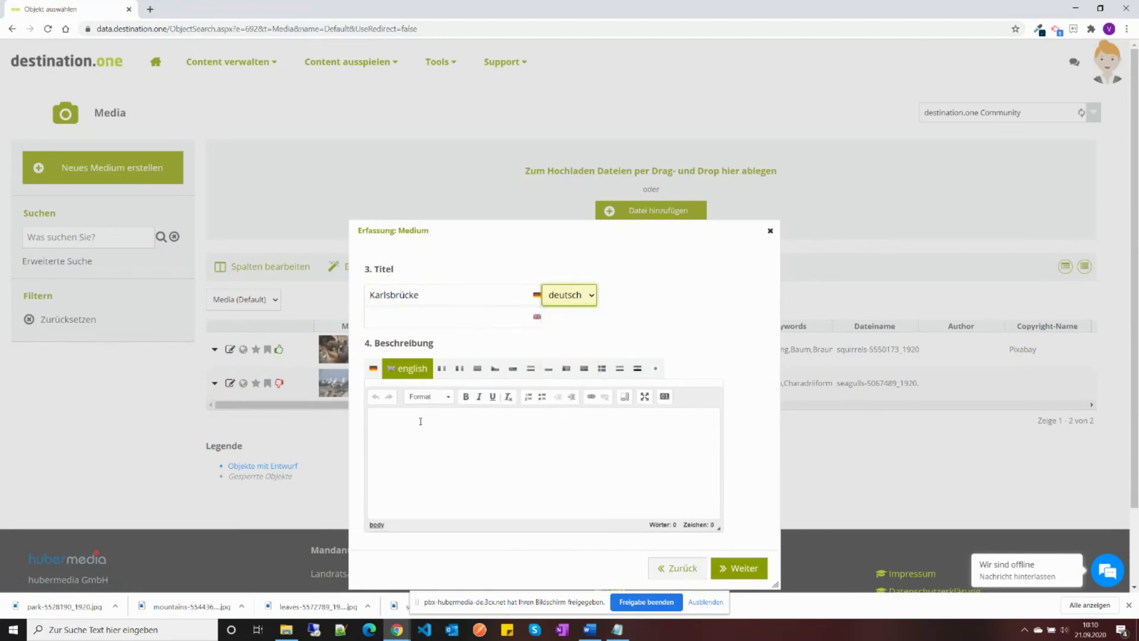
Step: Copy the German title Karlsbrücke into the English description
{"action": "left_click_drag", "start_coordinate": [426, 294], "coordinate": [363, 293]}
{"action": "key", "text": "ctrl+c"}
{"action": "left_click", "coordinate": [382, 422]}
{"action": "key", "text": "ctrl+v"}
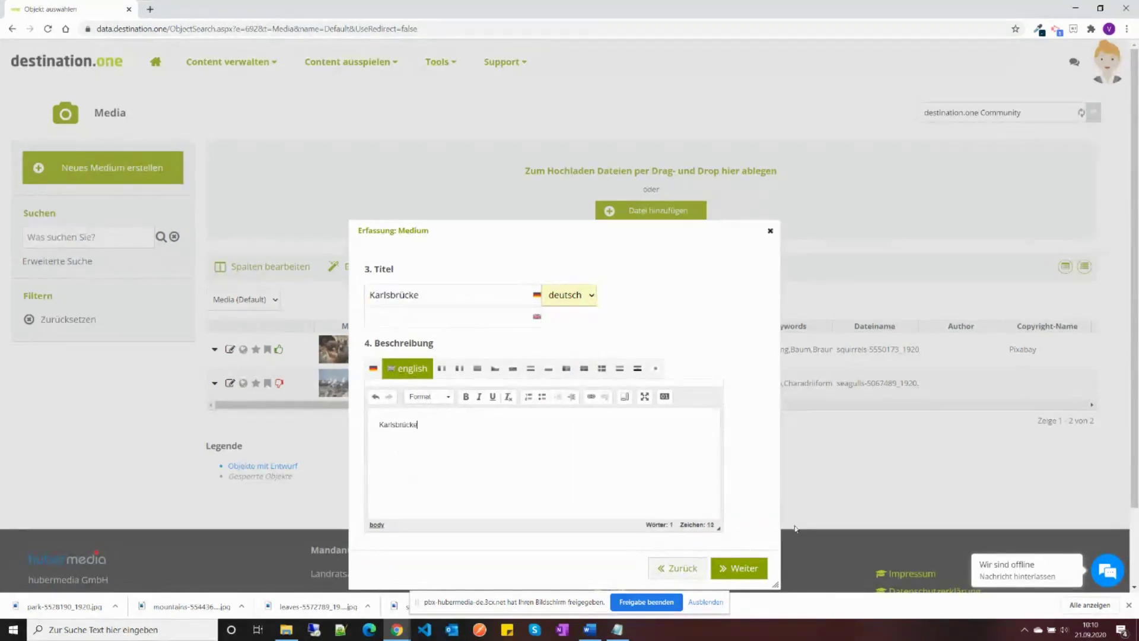
Step: Enter Pixabay as the medium's copyright name, leave the copyright e-mail and release fields empty, and continue to the Creative Commons options
{"action": "left_click", "coordinate": [751, 572]}
{"action": "left_click", "coordinate": [449, 301]}
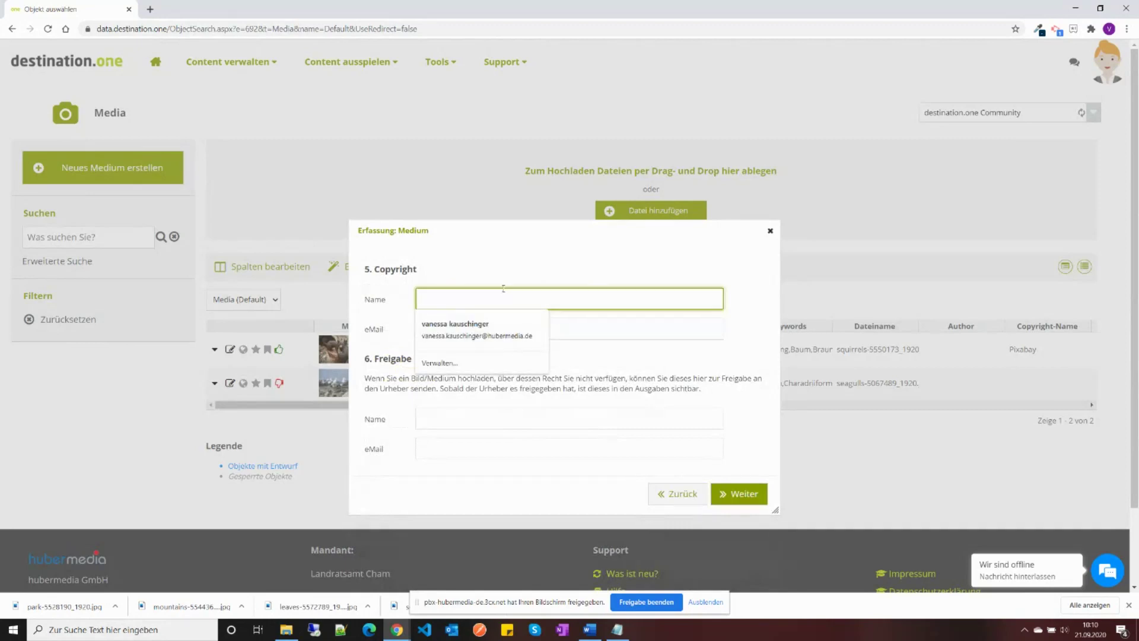
{"action": "type", "text": "Pi"}
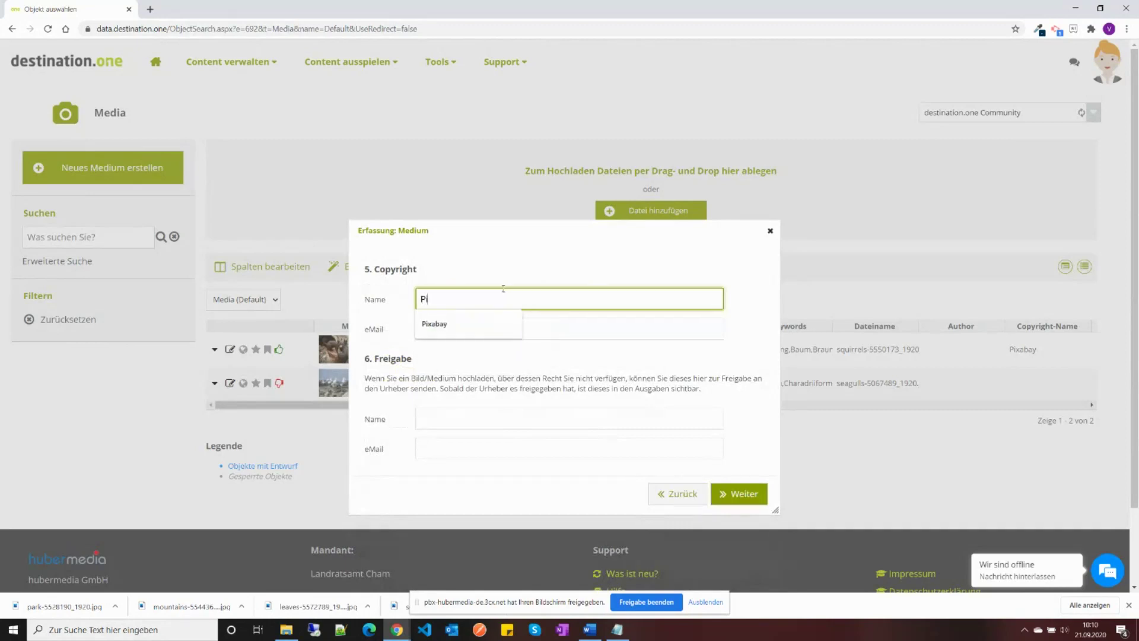
{"action": "type", "text": "xabay"}
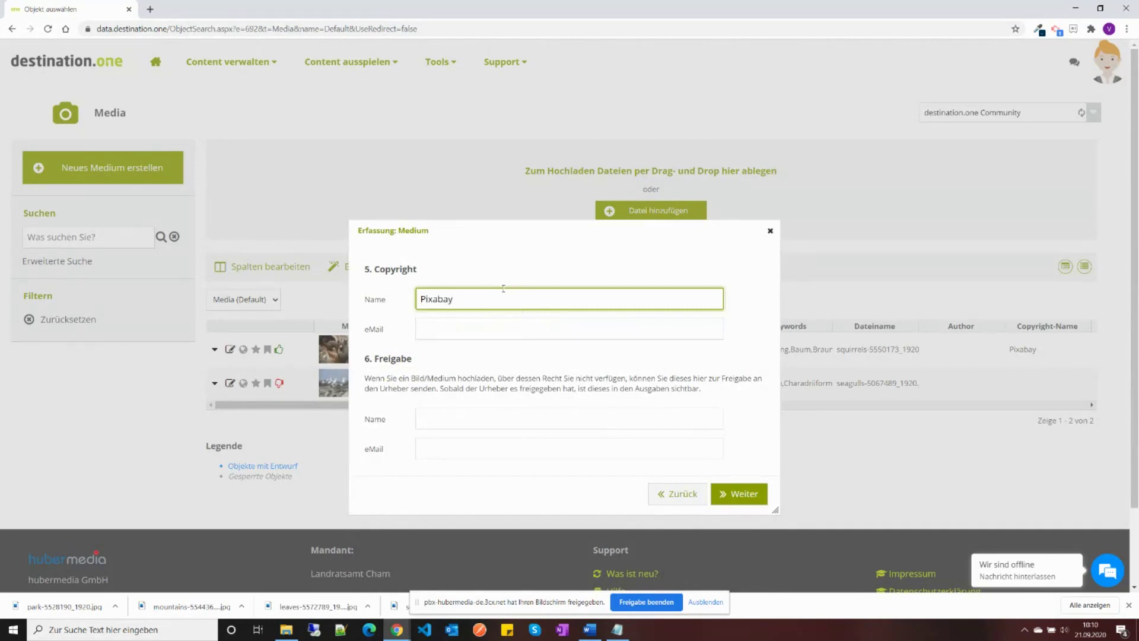
{"action": "left_click", "coordinate": [450, 326]}
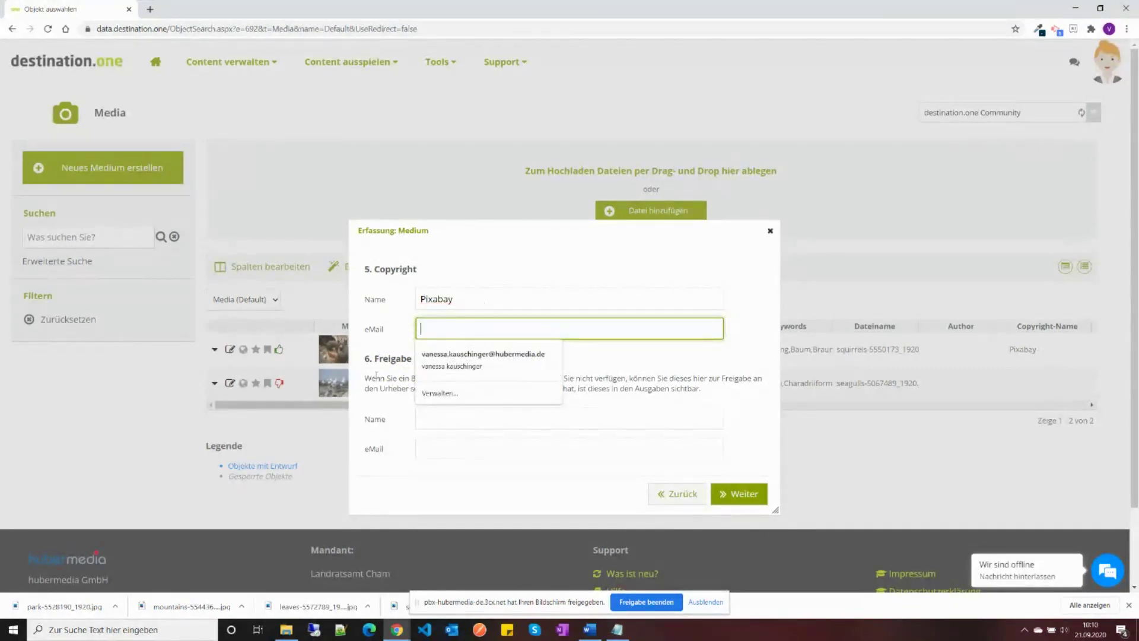
{"action": "left_click", "coordinate": [391, 401]}
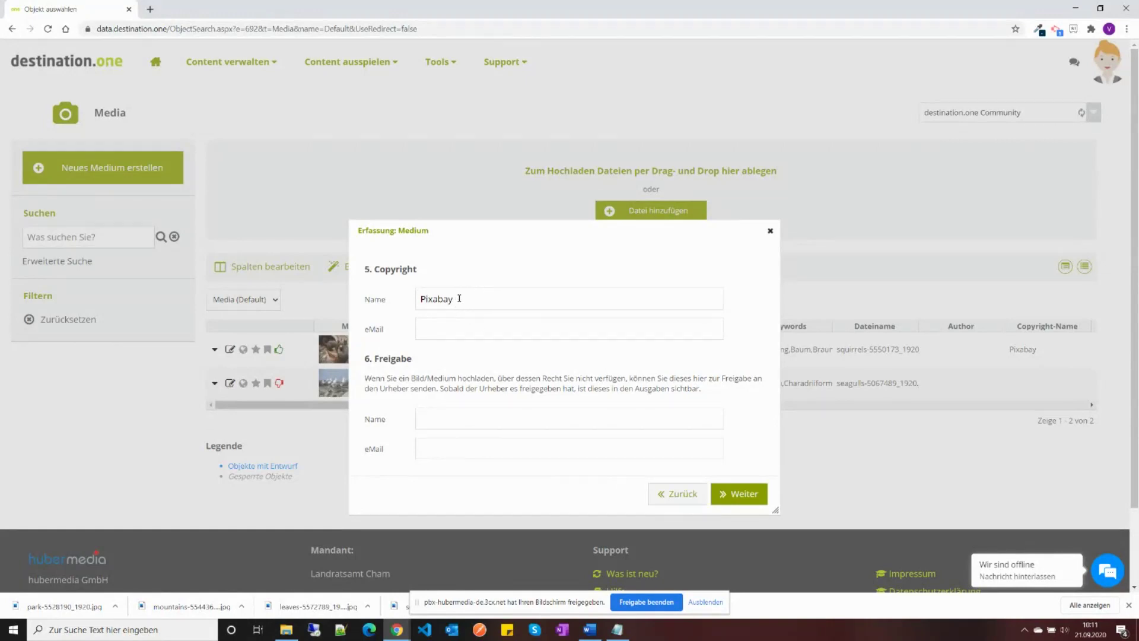
{"action": "left_click", "coordinate": [738, 498]}
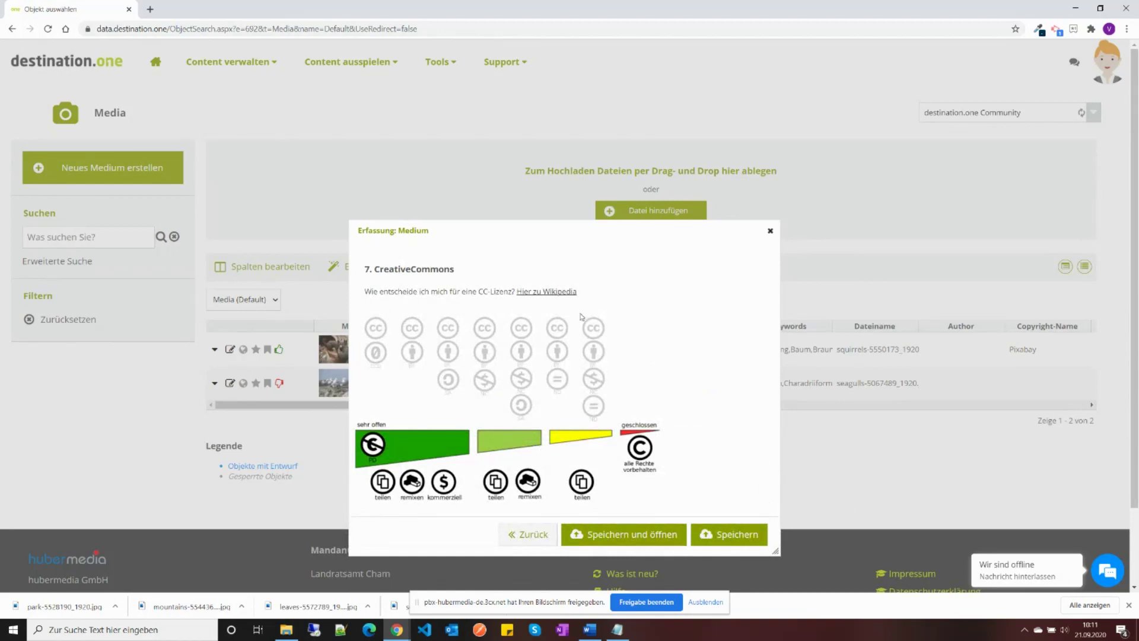
Step: Choose the attribution, non-commercial, no-derivatives Creative Commons licence, then save the medium and open its record
{"action": "left_click", "coordinate": [565, 293]}
{"action": "left_click", "coordinate": [600, 329]}
{"action": "left_click", "coordinate": [660, 544]}
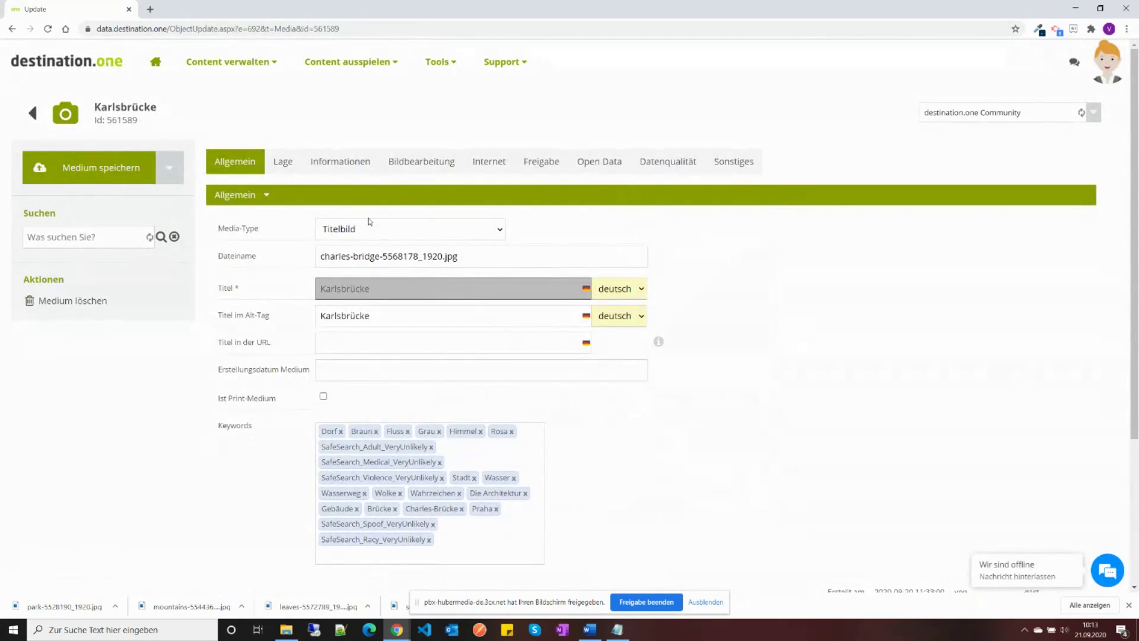
Step: Examine the available Media-Type options for the Karlsbrücke medium without choosing a different type
{"action": "left_click", "coordinate": [502, 230]}
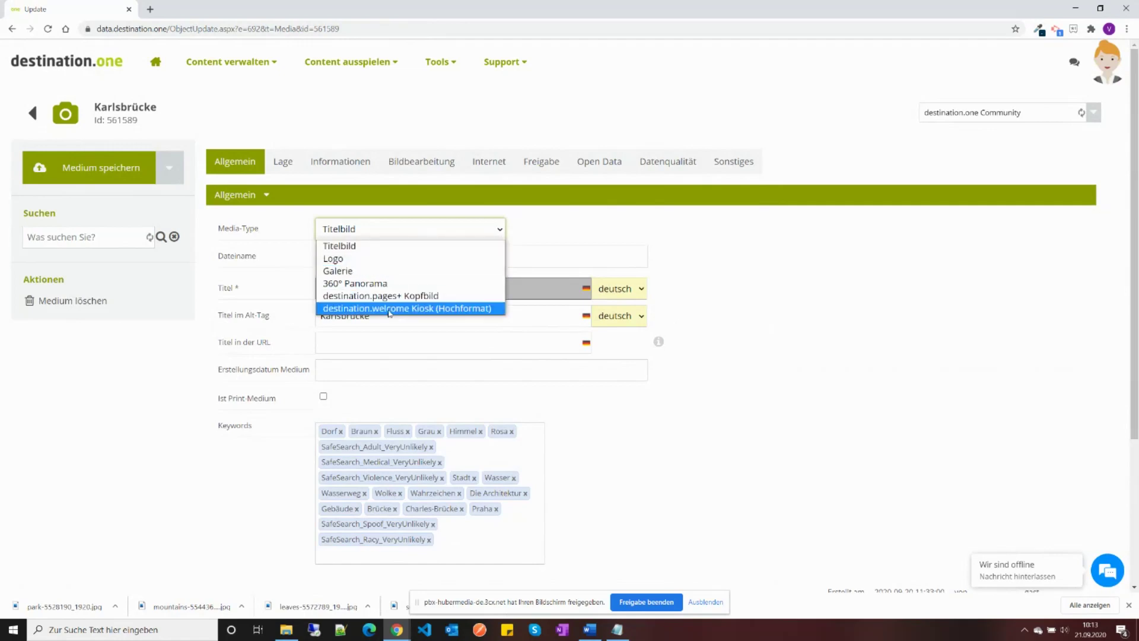
{"action": "left_click", "coordinate": [371, 232]}
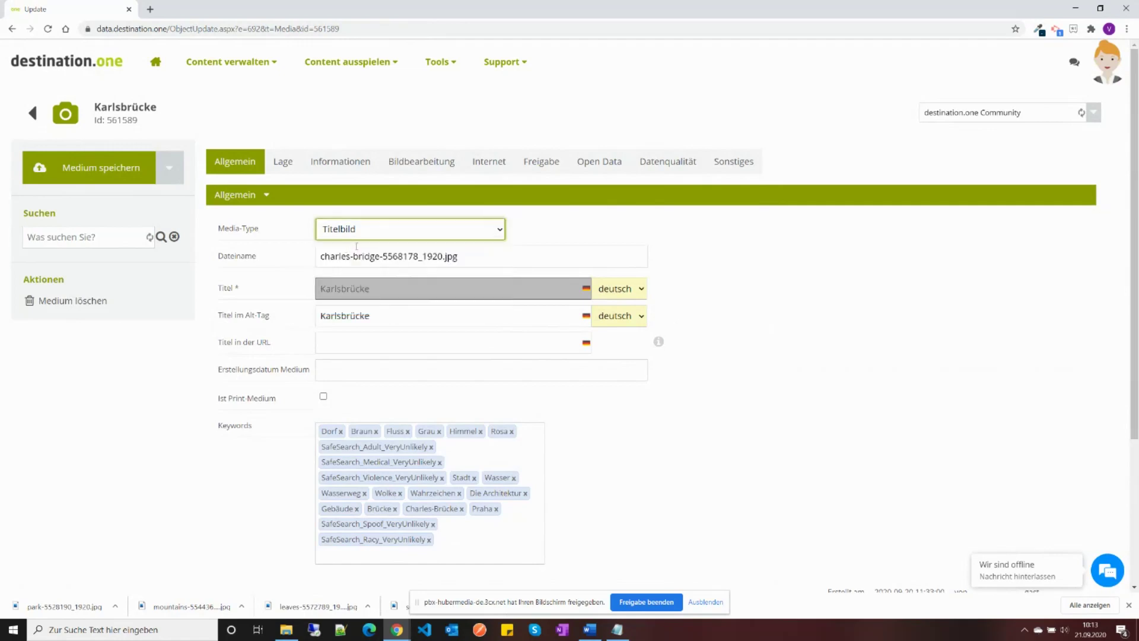
{"action": "left_click", "coordinate": [371, 232]}
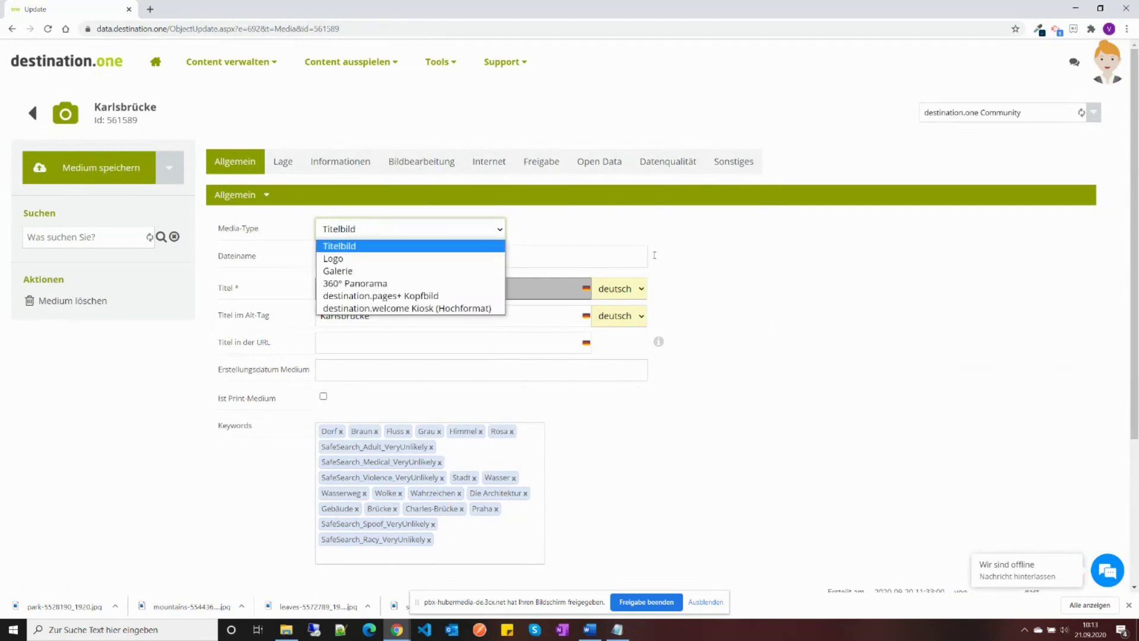
{"action": "left_click", "coordinate": [708, 245]}
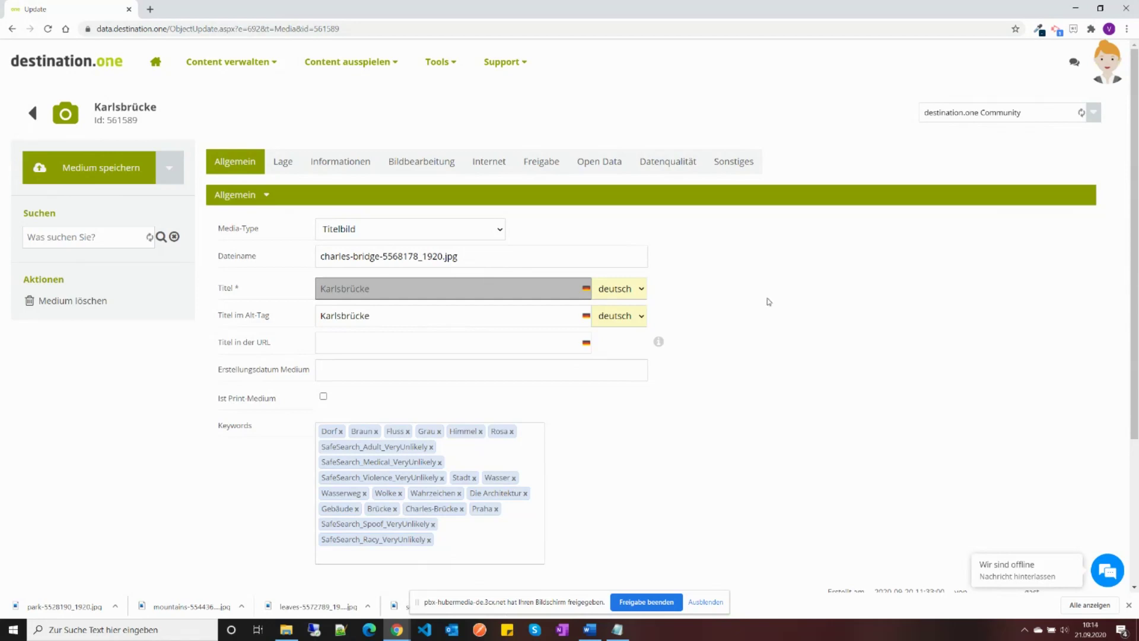
{"action": "left_click", "coordinate": [500, 230]}
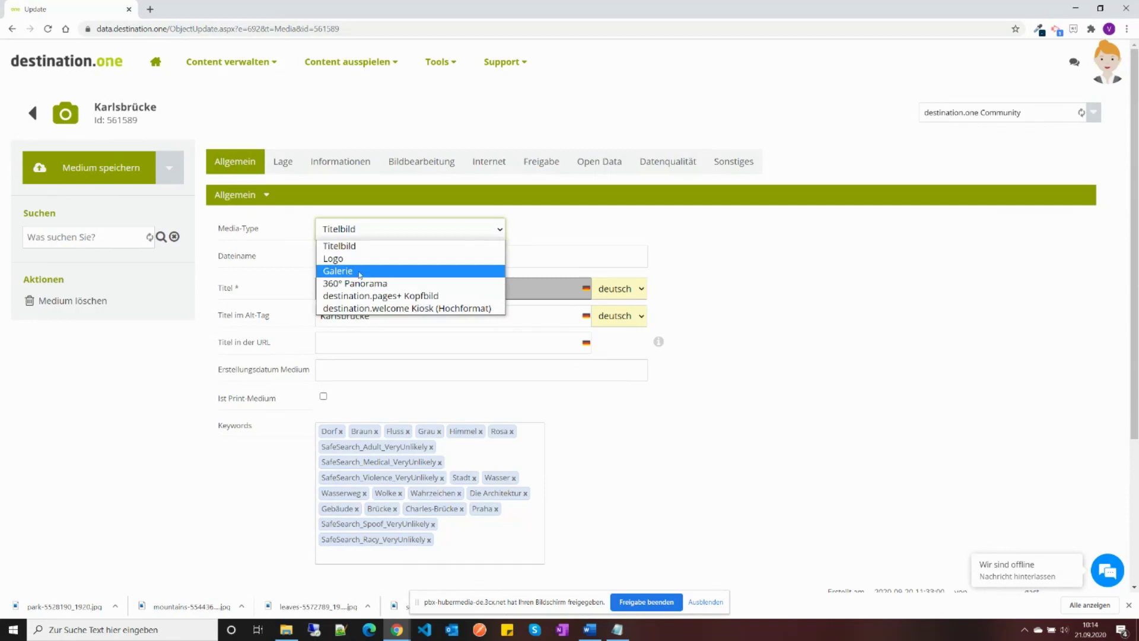
{"action": "left_click", "coordinate": [611, 227]}
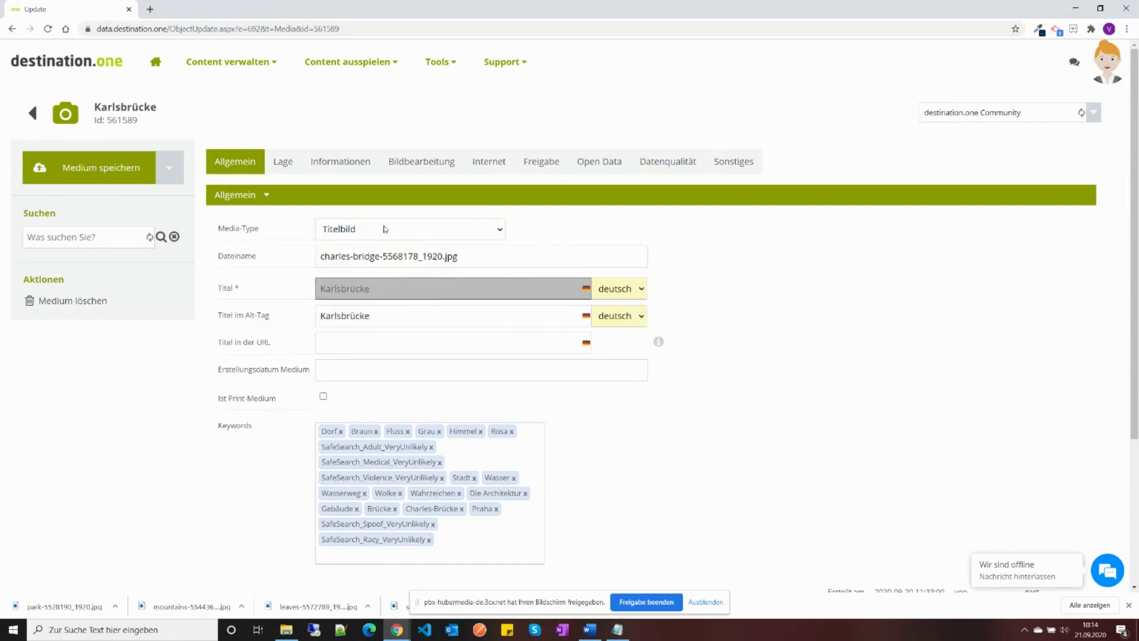
Step: Review the medium's file name, title, alt-tag title, URL title and creation date fields, comparing the title with the page address
{"action": "left_click", "coordinate": [466, 255]}
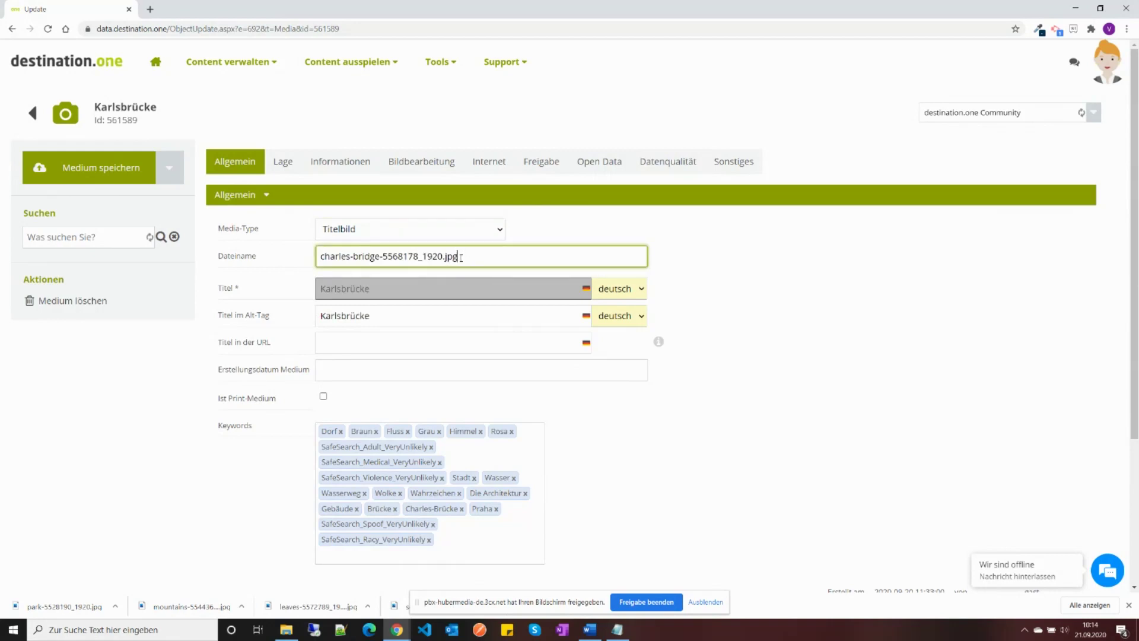
{"action": "left_click", "coordinate": [377, 289]}
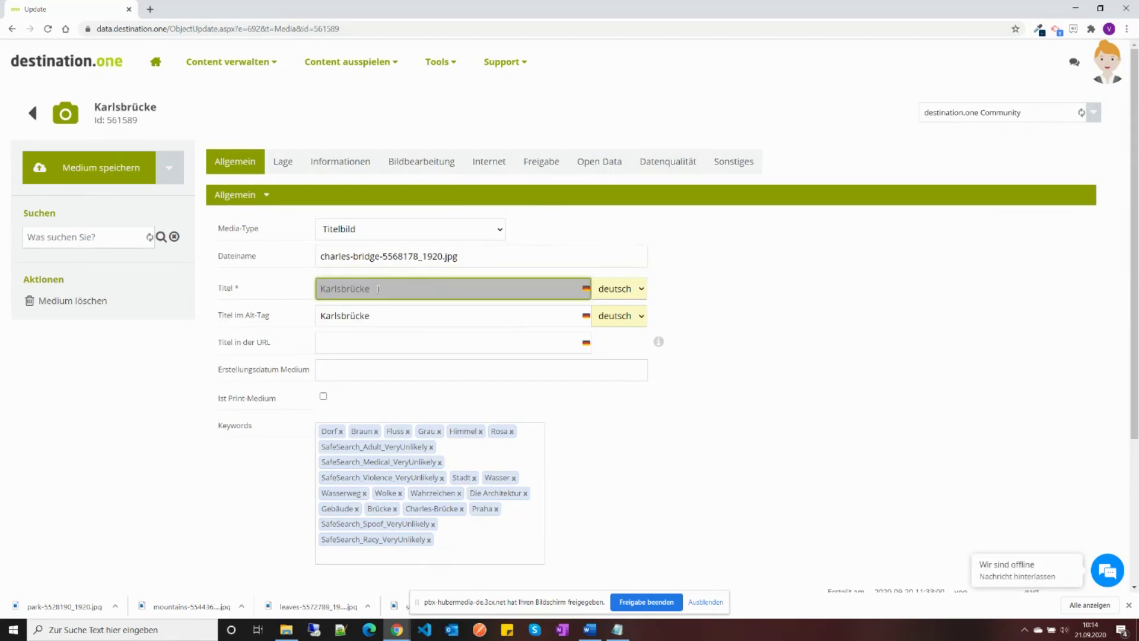
{"action": "left_click_drag", "start_coordinate": [376, 289], "coordinate": [319, 289]}
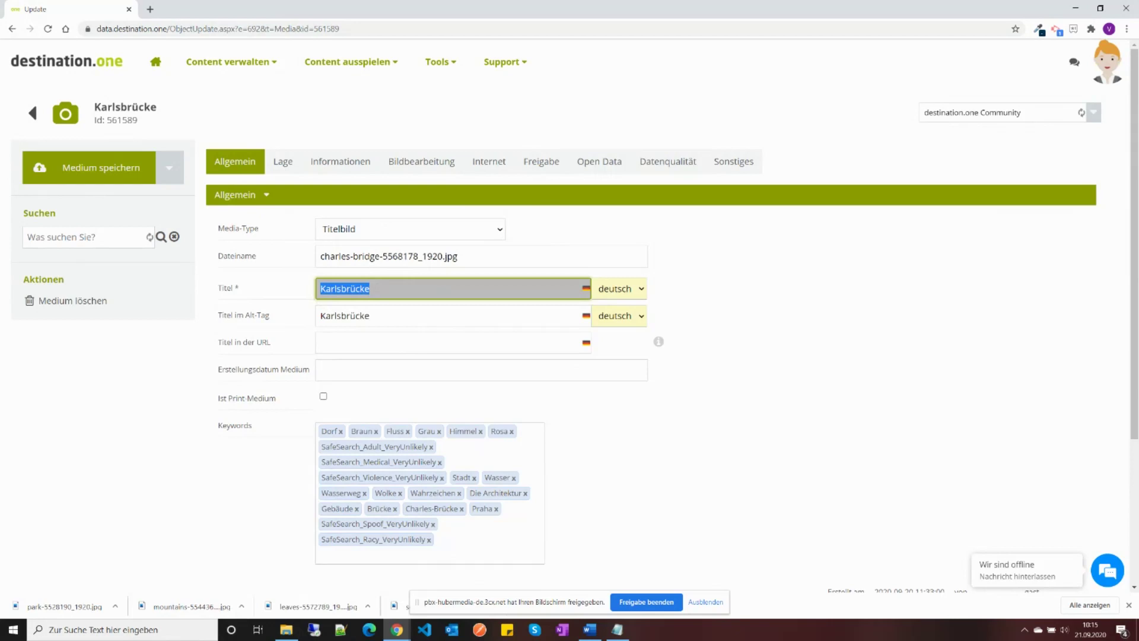
{"action": "left_click", "coordinate": [349, 29]}
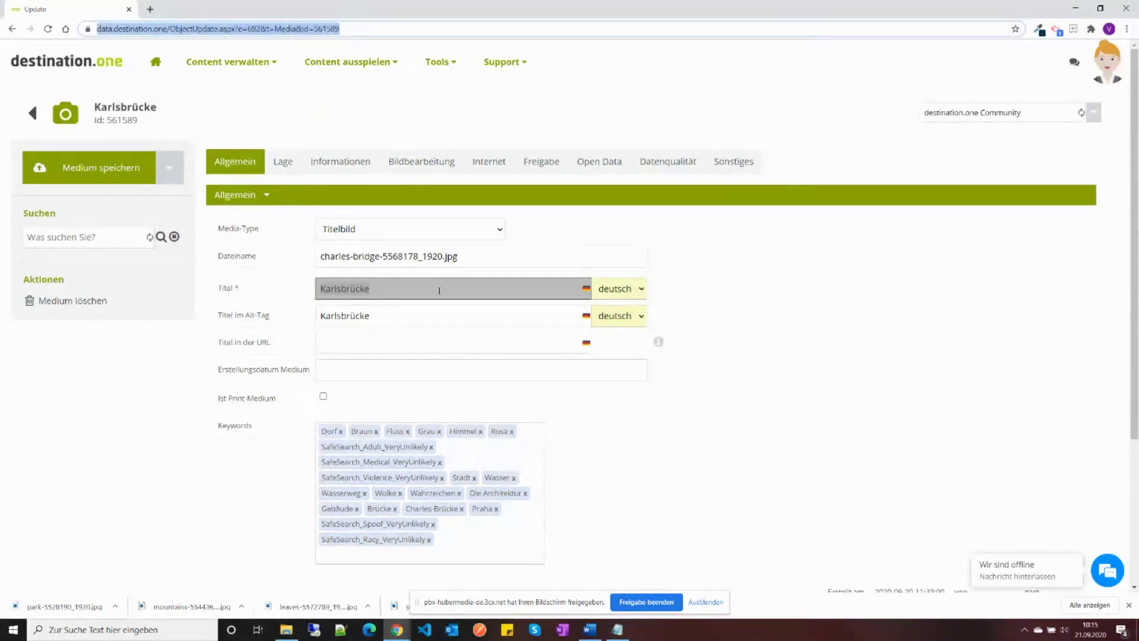
{"action": "mouse_move", "coordinate": [659, 342]}
{"action": "left_click_drag", "start_coordinate": [220, 370], "coordinate": [310, 370]}
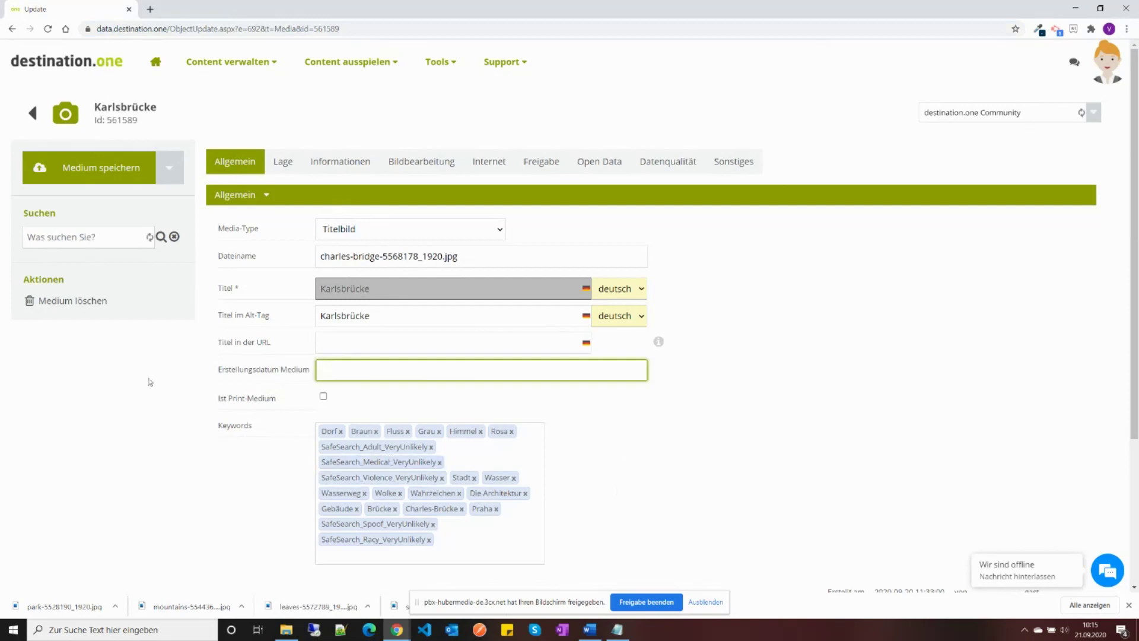
Step: Open charles-bridge-5568178_1920.jpg in the photo viewer beside the keywords and remove the keyword Rosa from the medium
{"action": "scroll", "coordinate": [634, 439], "scroll_direction": "down", "scroll_amount": 1}
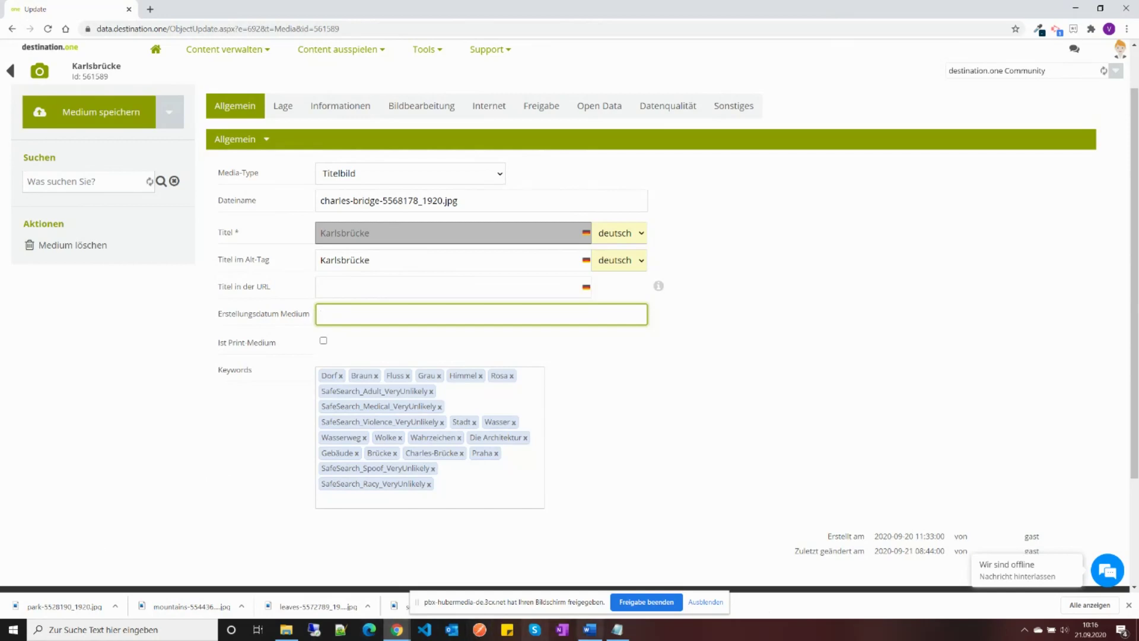
{"action": "left_click", "coordinate": [289, 633]}
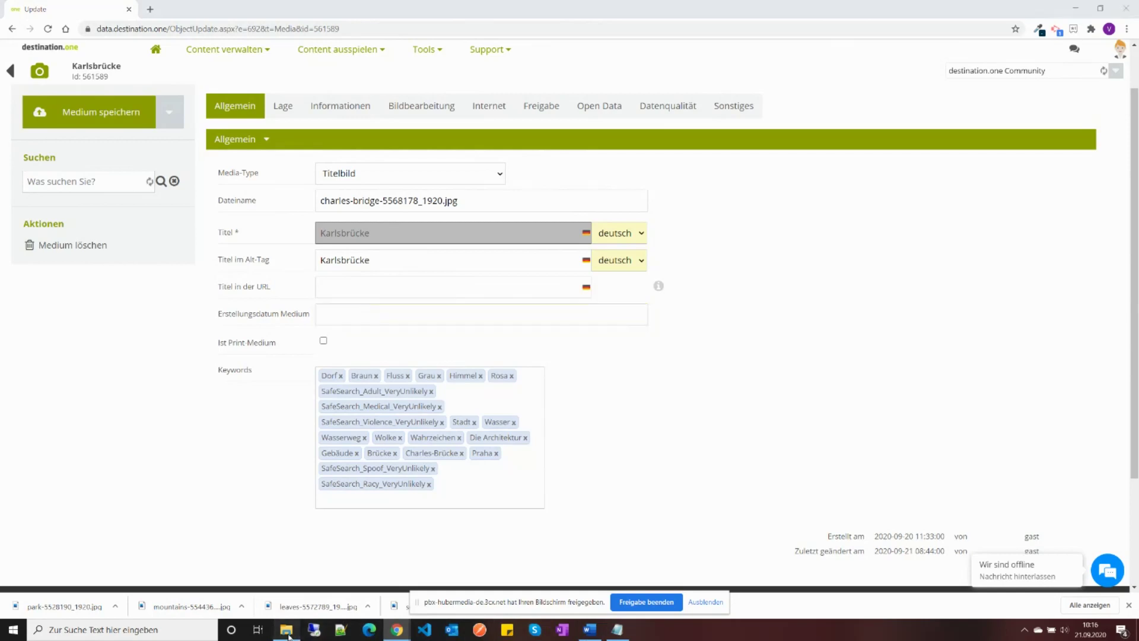
{"action": "double_click", "coordinate": [280, 385]}
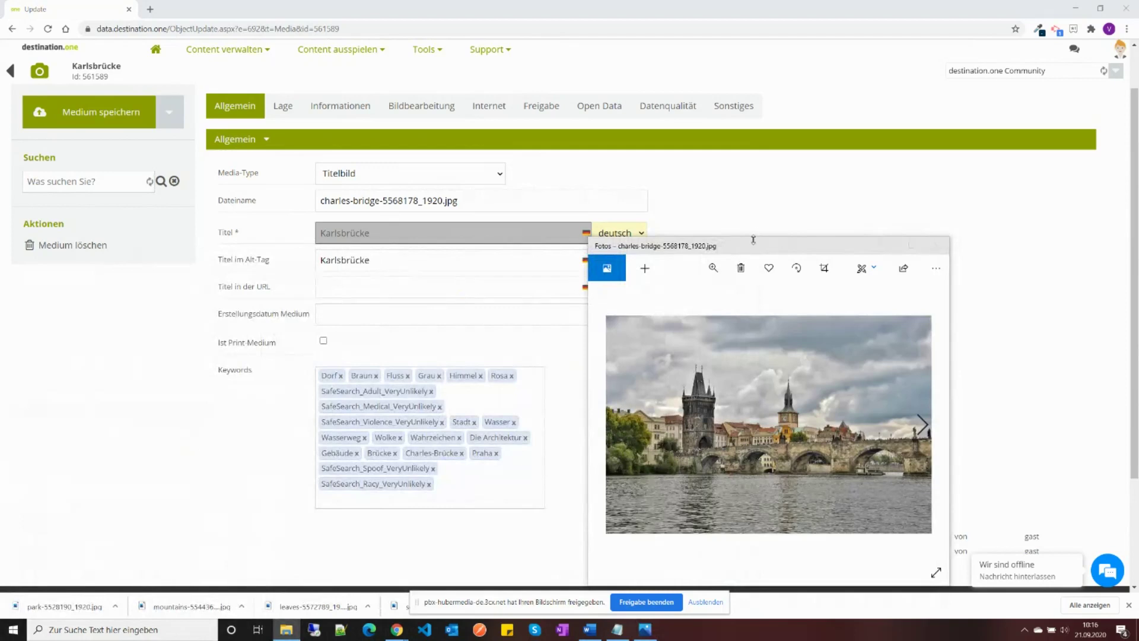
{"action": "left_click_drag", "start_coordinate": [757, 250], "coordinate": [835, 192]}
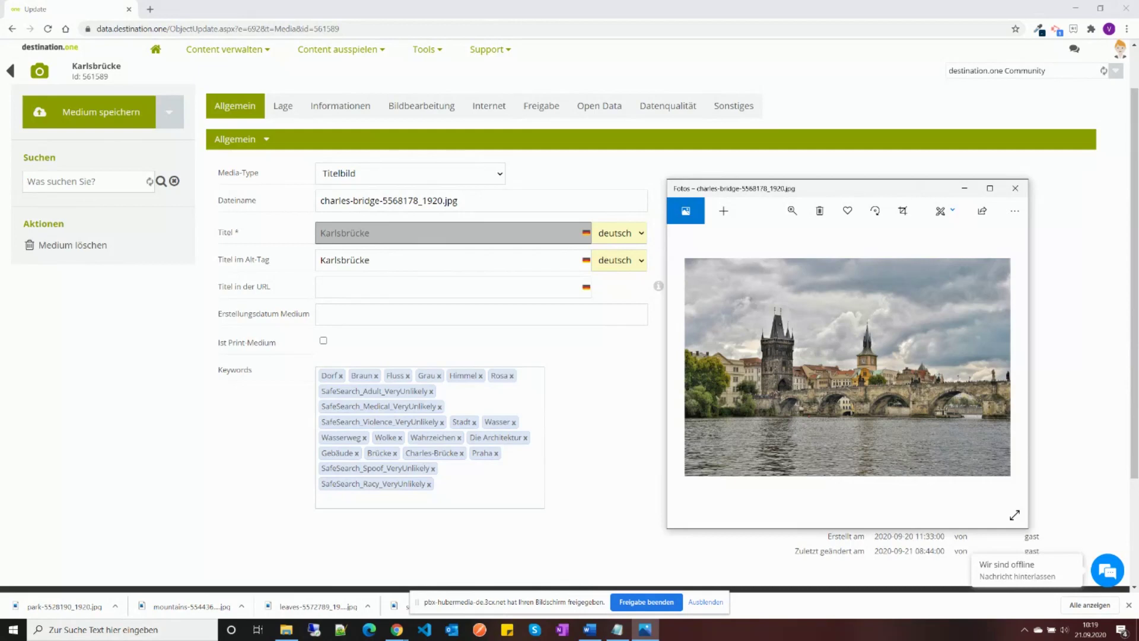
{"action": "left_click", "coordinate": [511, 376]}
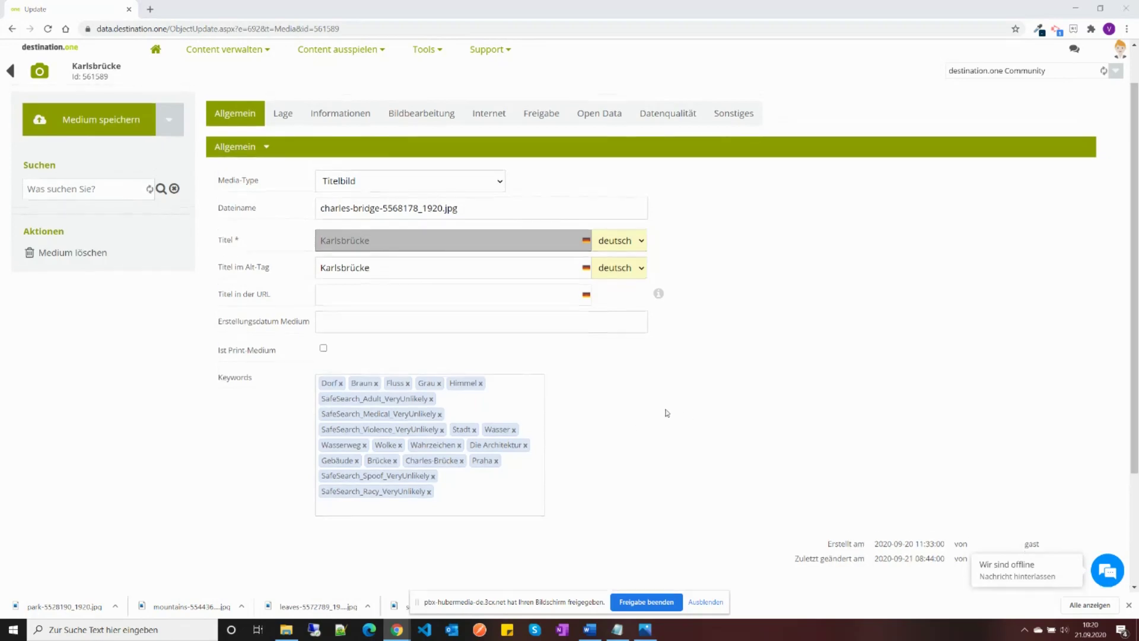
Step: Move the medium's map pin slightly south-east to about longitude 9,0812301 and latitude 52,183615 in its geo-information
{"action": "scroll", "coordinate": [666, 412], "scroll_direction": "down", "scroll_amount": 1}
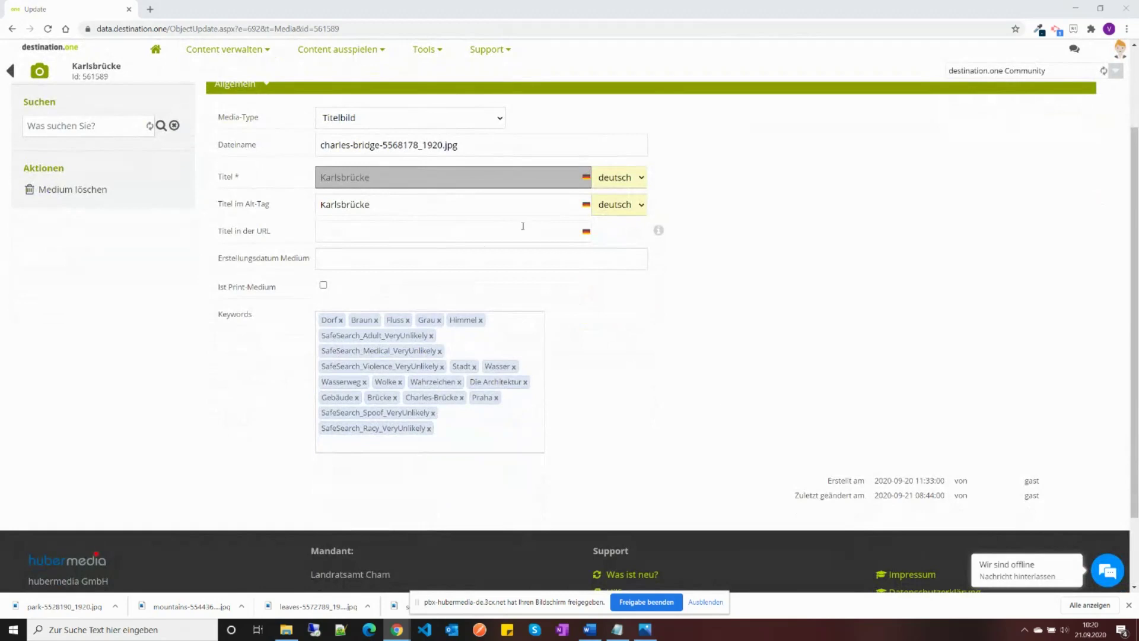
{"action": "scroll", "coordinate": [534, 326], "scroll_direction": "up", "scroll_amount": 2}
{"action": "left_click", "coordinate": [299, 168]}
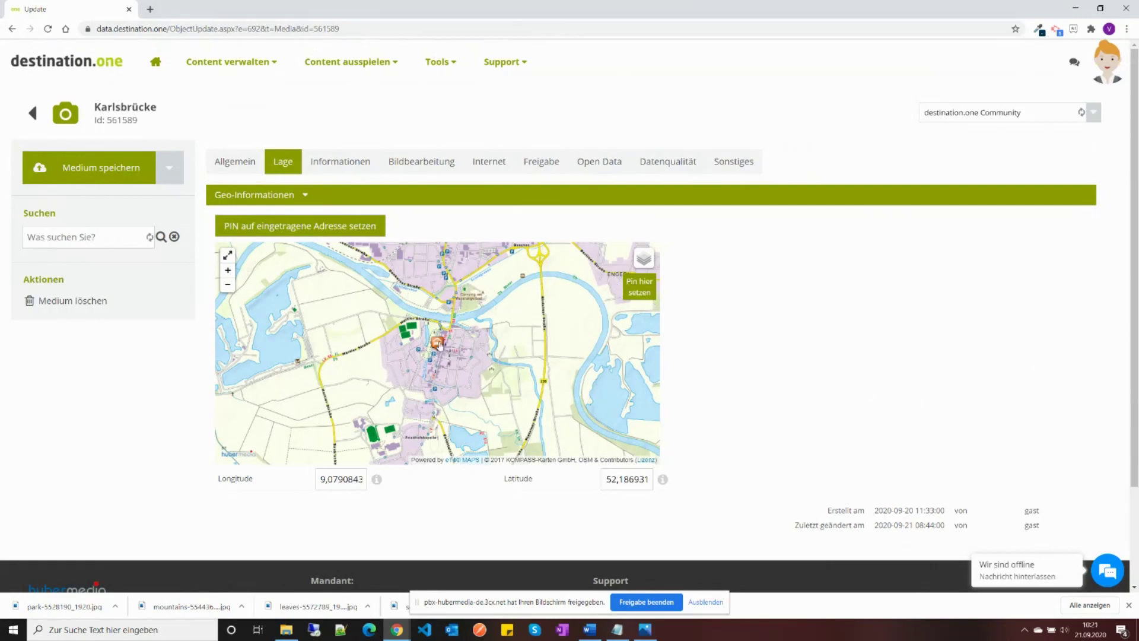
{"action": "left_click_drag", "start_coordinate": [440, 346], "coordinate": [452, 379]}
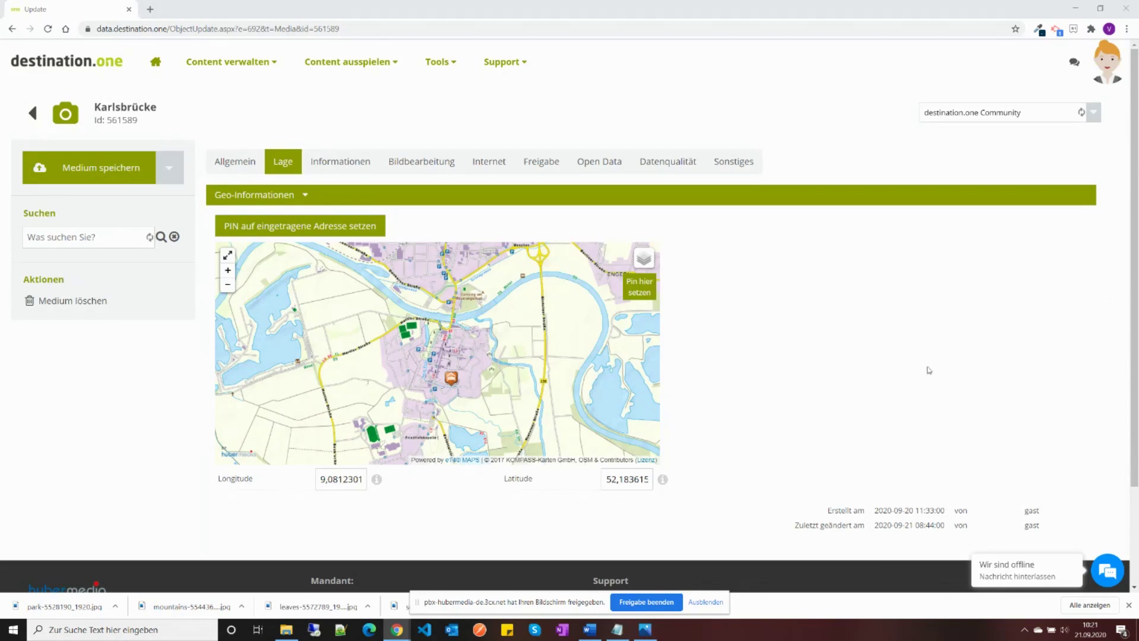
Step: Examine the medium's standard description and its separate description sections for content distribution and voice assistants
{"action": "left_click", "coordinate": [343, 161]}
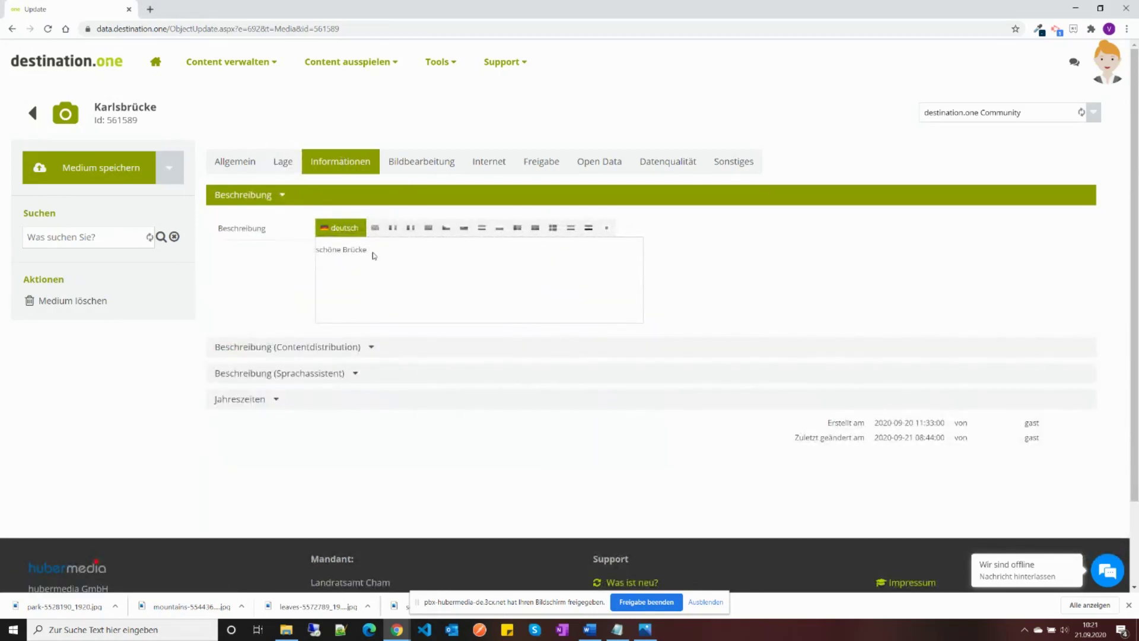
{"action": "left_click_drag", "start_coordinate": [369, 249], "coordinate": [317, 250]}
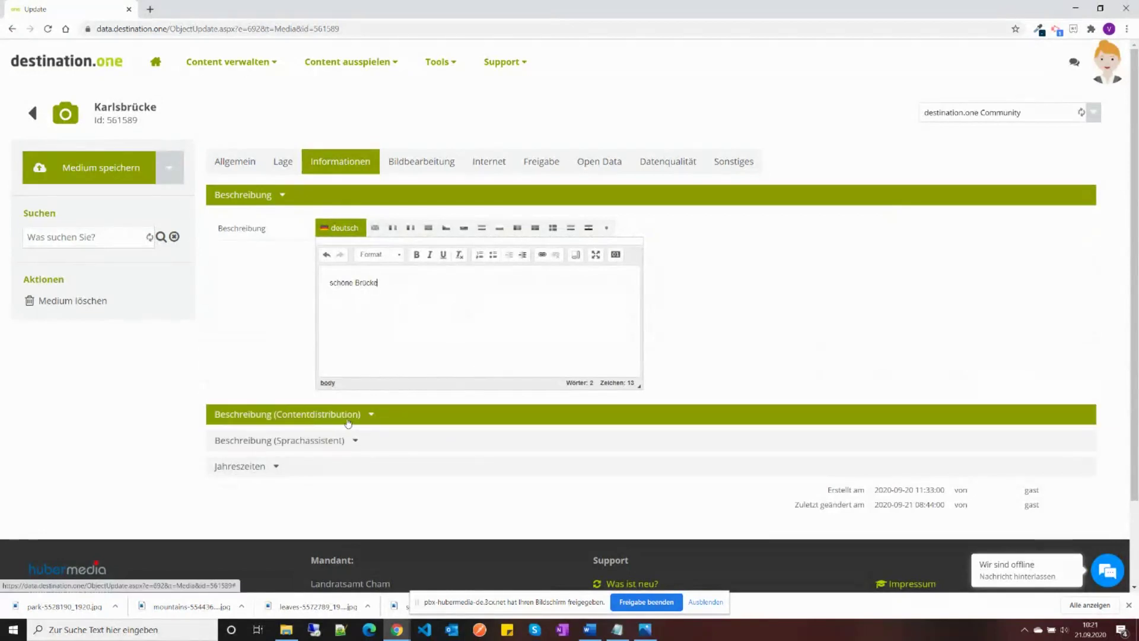
{"action": "left_click", "coordinate": [337, 443]}
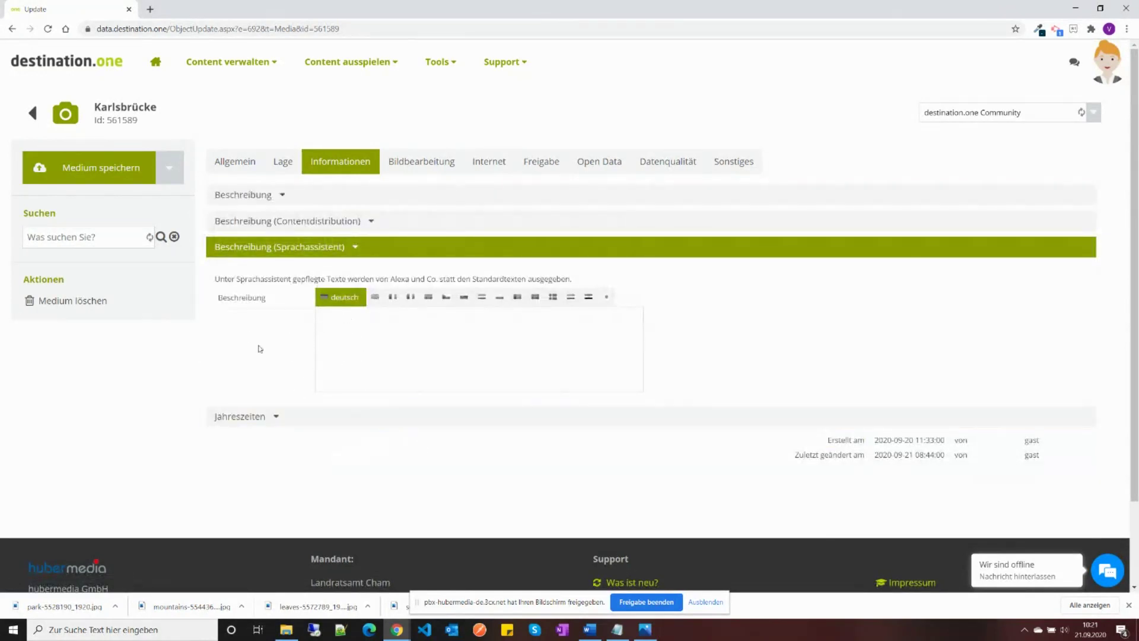
{"action": "left_click", "coordinate": [330, 222]}
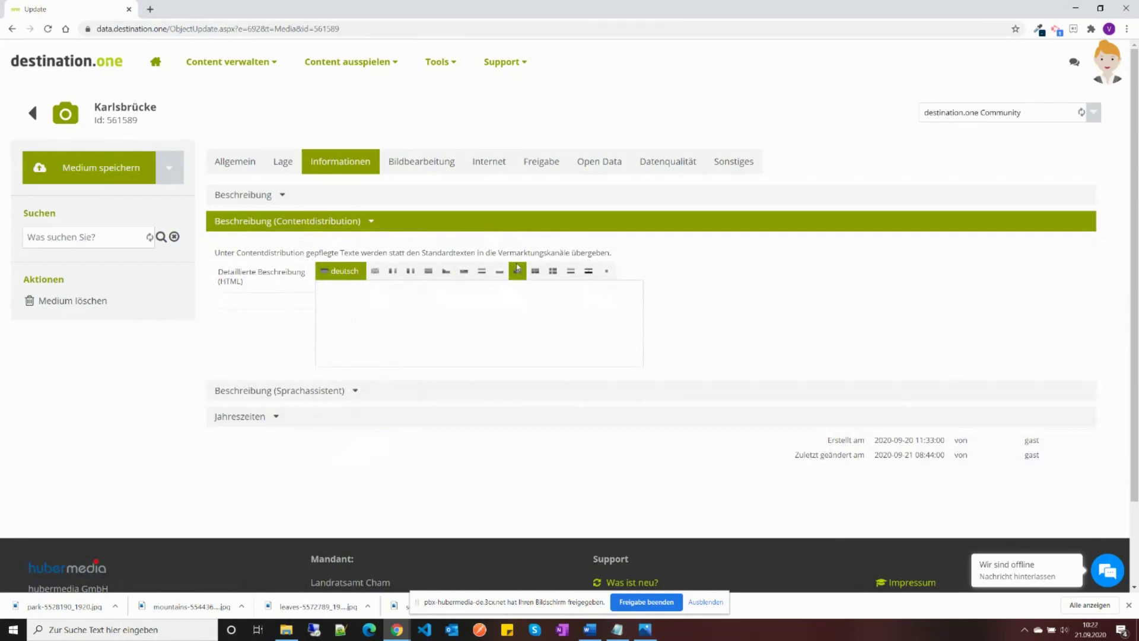
{"action": "left_click", "coordinate": [337, 224]}
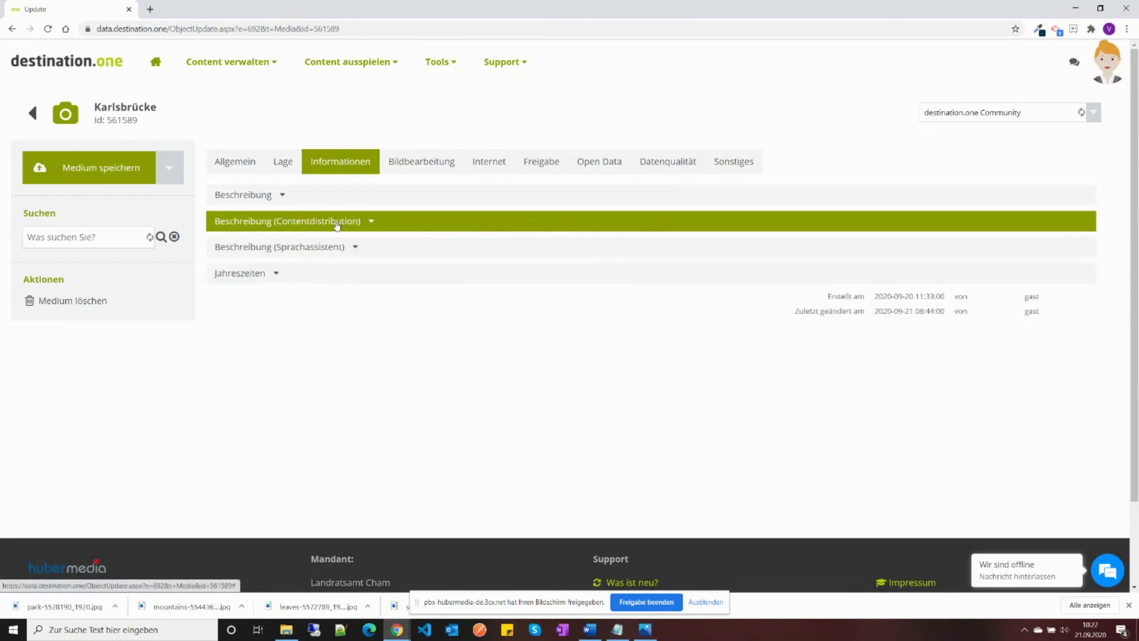
{"action": "left_click", "coordinate": [289, 195]}
{"action": "left_click", "coordinate": [288, 195]}
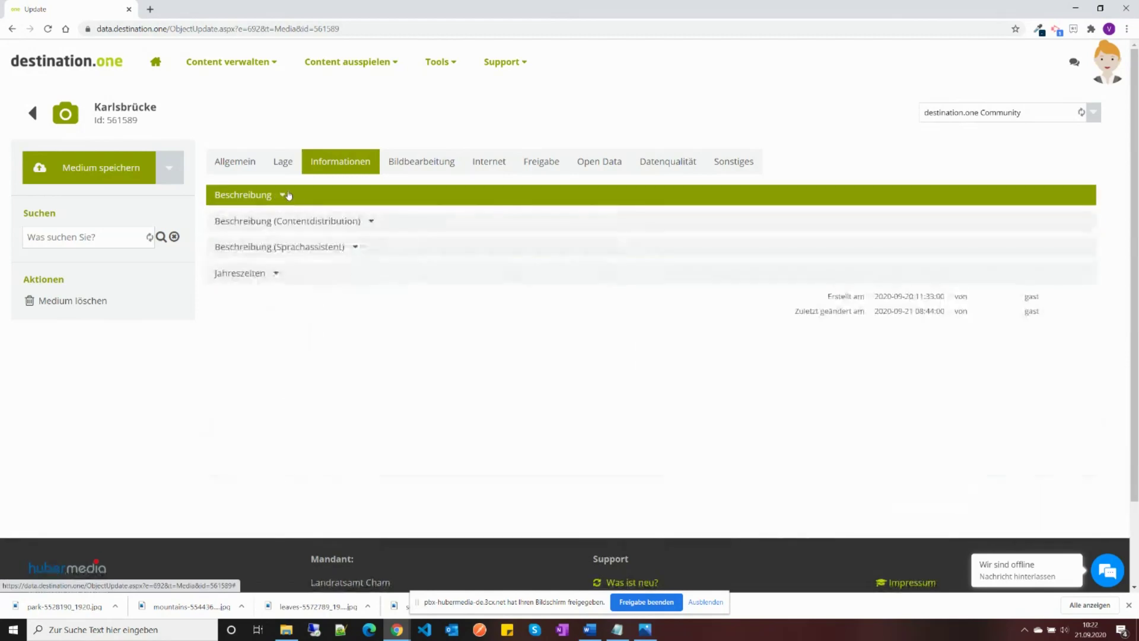
{"action": "left_click", "coordinate": [300, 252]}
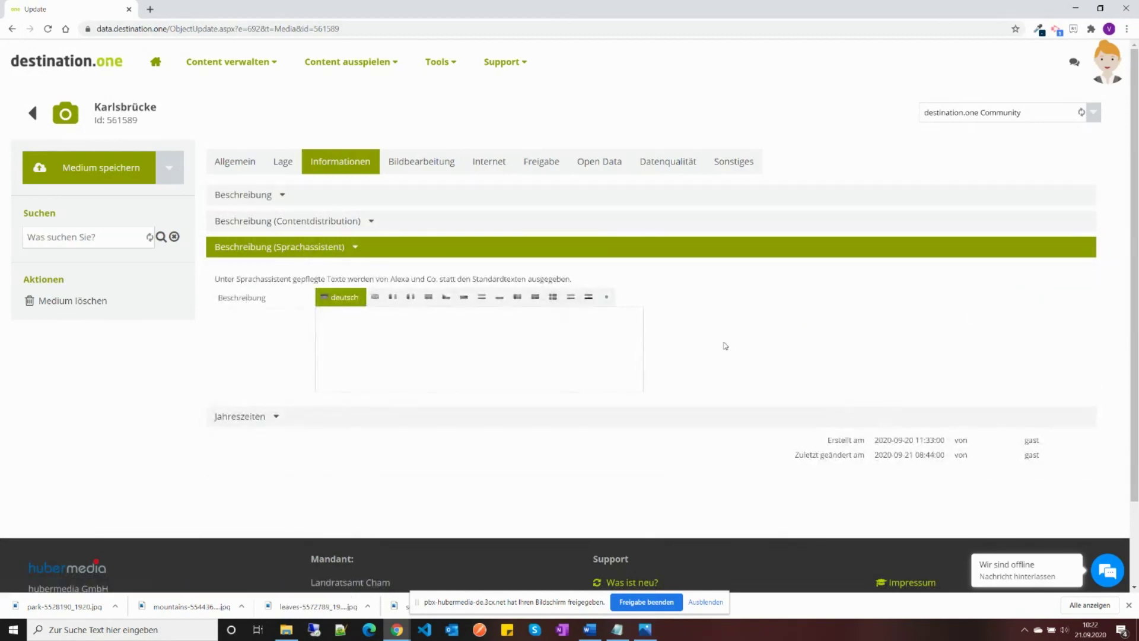
{"action": "left_click", "coordinate": [394, 339]}
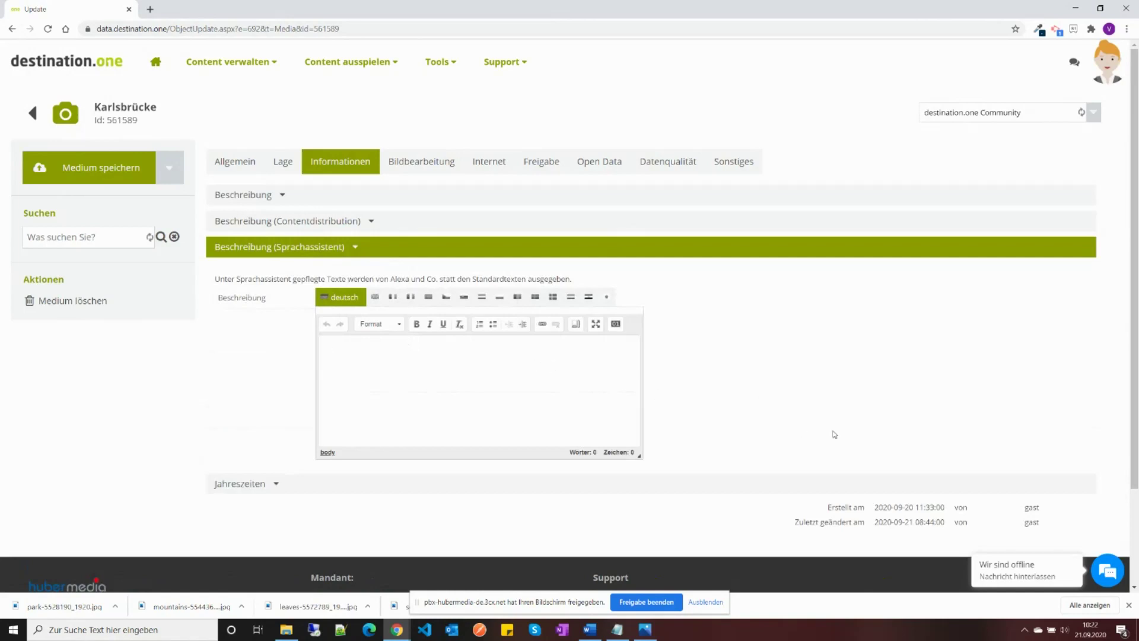
{"action": "left_click", "coordinate": [348, 247]}
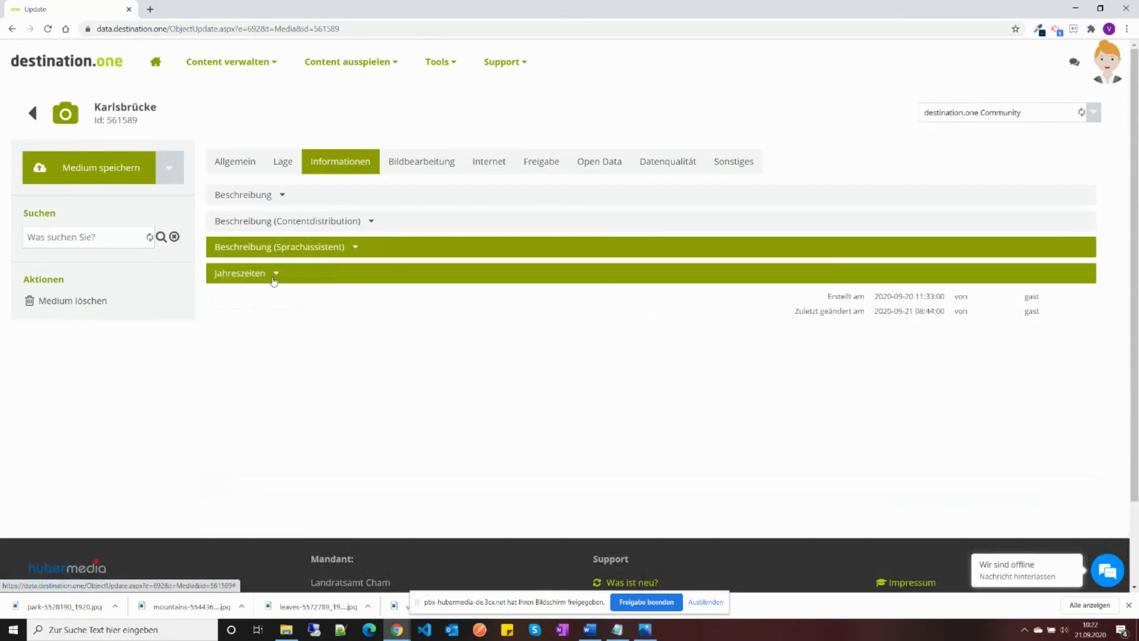
Step: Assign the months Januar, Februar, März and April to the medium in its Jahreszeiten section
{"action": "left_click", "coordinate": [274, 280]}
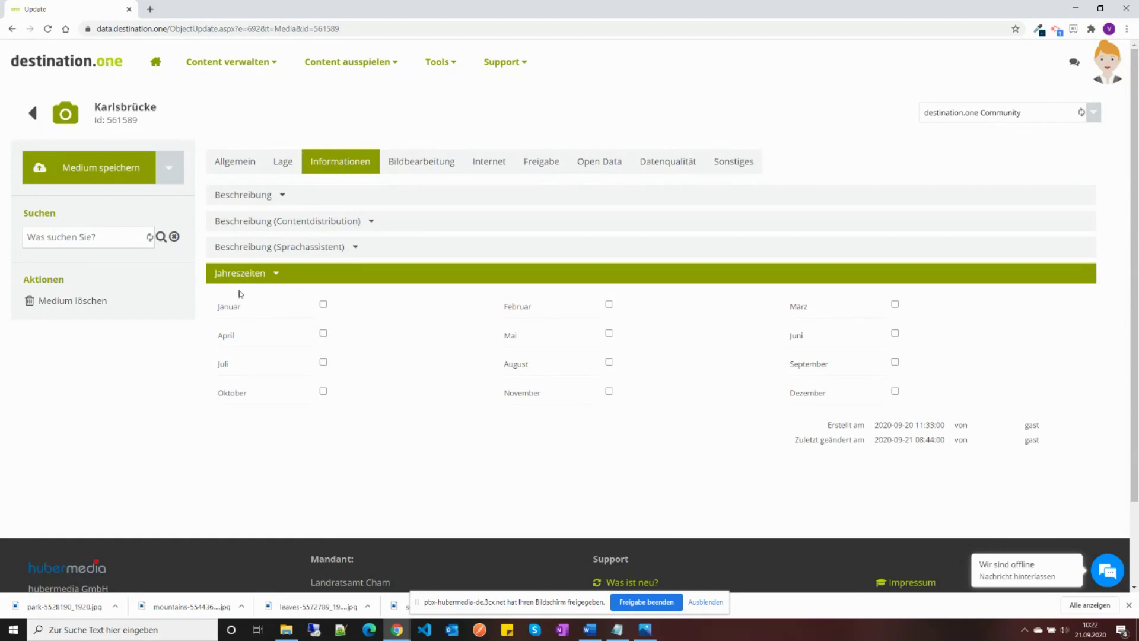
{"action": "left_click", "coordinate": [323, 305]}
{"action": "left_click", "coordinate": [609, 305]}
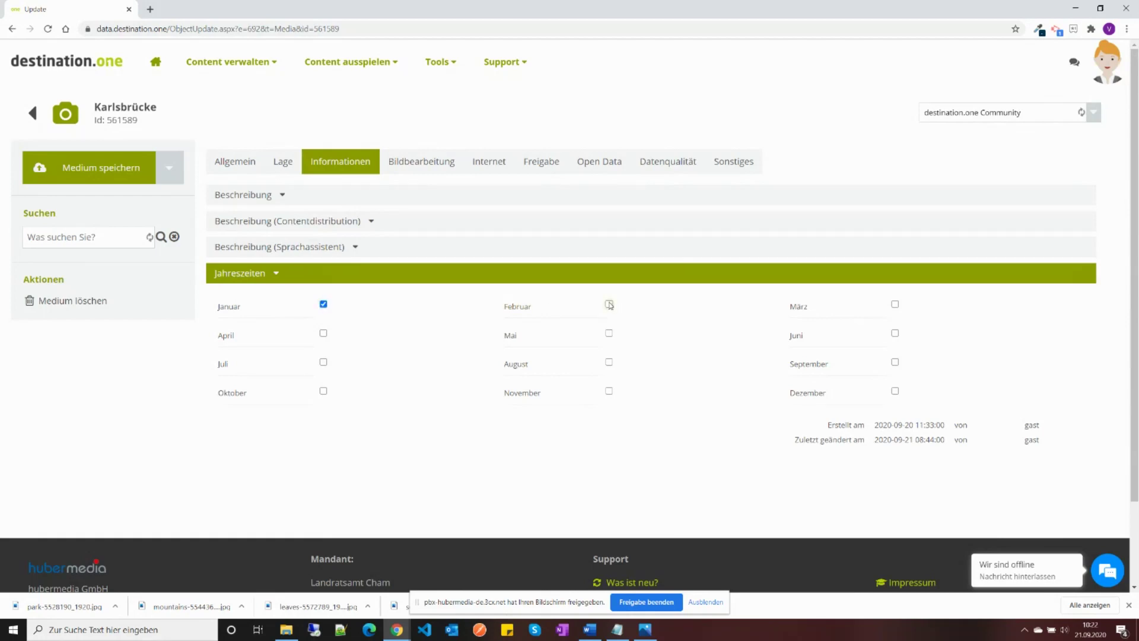
{"action": "left_click", "coordinate": [895, 305]}
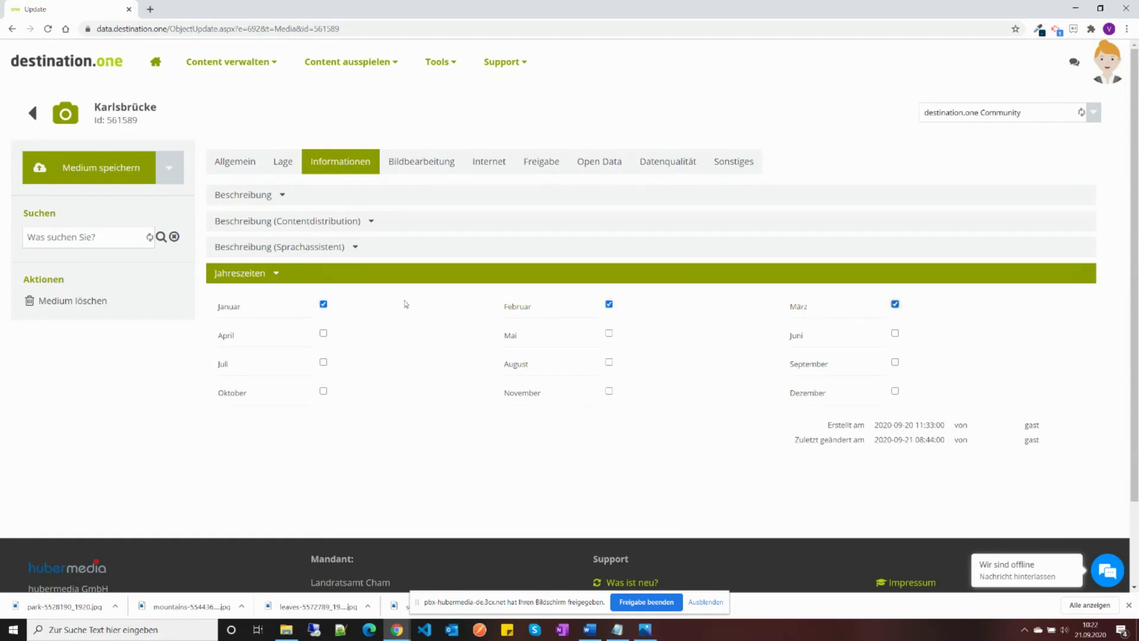
{"action": "left_click", "coordinate": [324, 334]}
Step: Open the Karlsbrücke picture in the image editor and try rotating it left by two quarter turns and right by one
{"action": "left_click", "coordinate": [421, 163]}
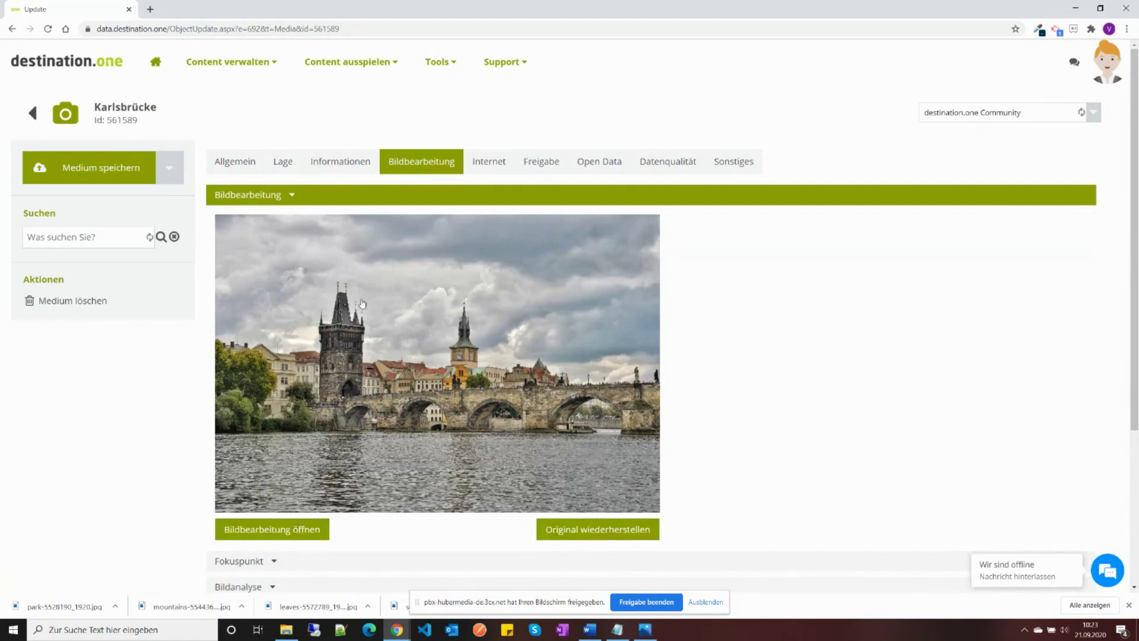
{"action": "left_click", "coordinate": [283, 530]}
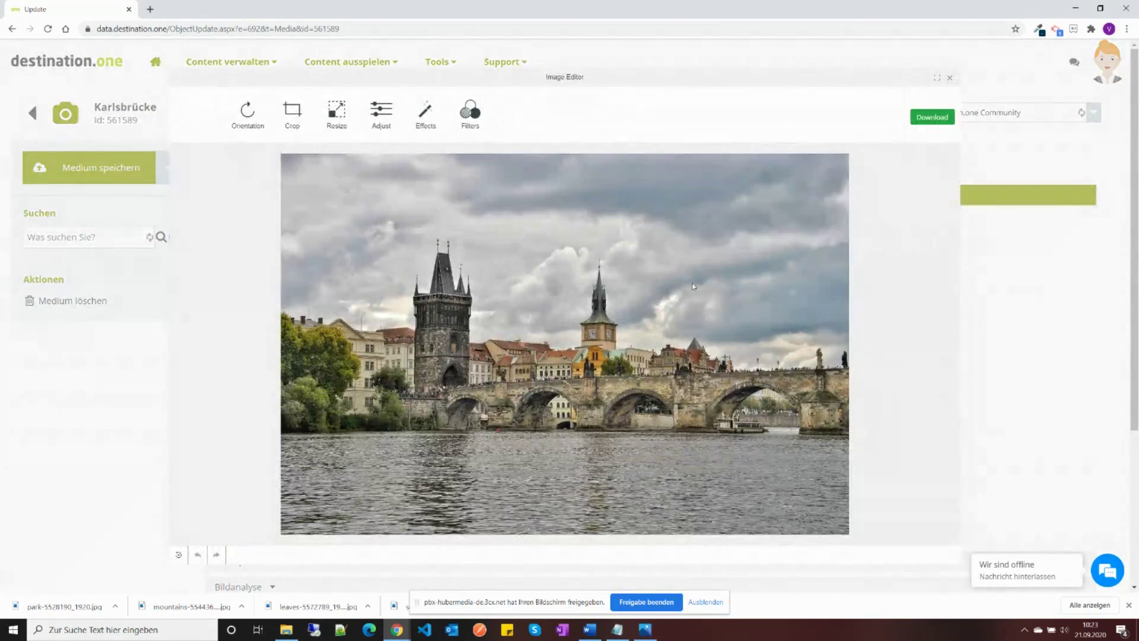
{"action": "left_click", "coordinate": [248, 115]}
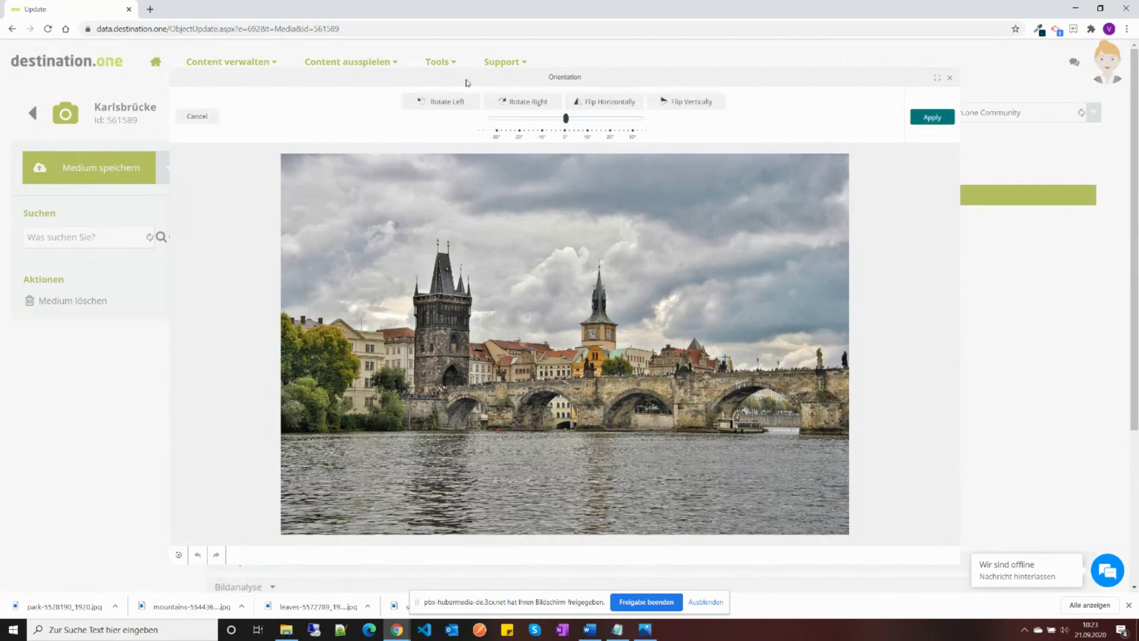
{"action": "left_click", "coordinate": [435, 100]}
{"action": "left_click", "coordinate": [435, 101]}
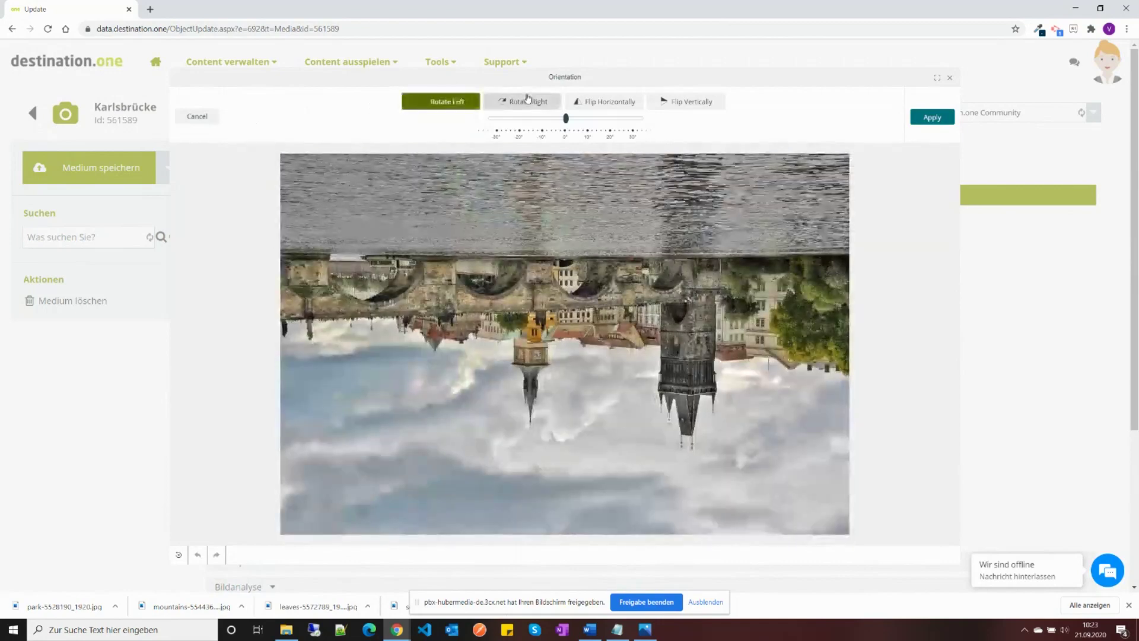
{"action": "left_click", "coordinate": [527, 101]}
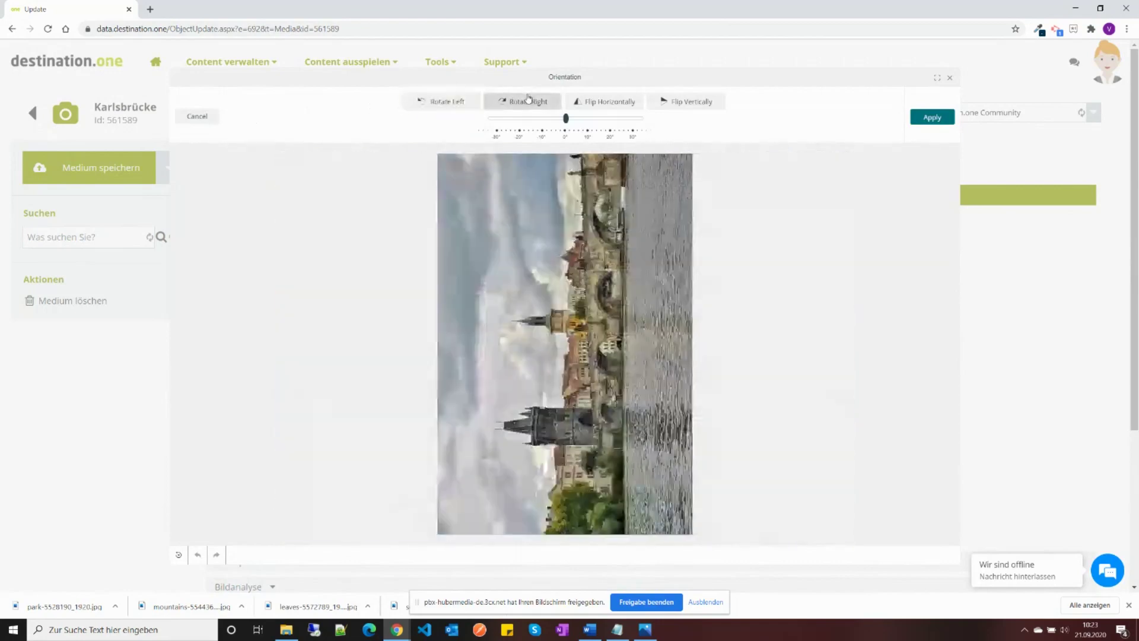
Step: Try the horizontal and vertical flips and bring the picture back upright in its original orientation
{"action": "left_click", "coordinate": [600, 102]}
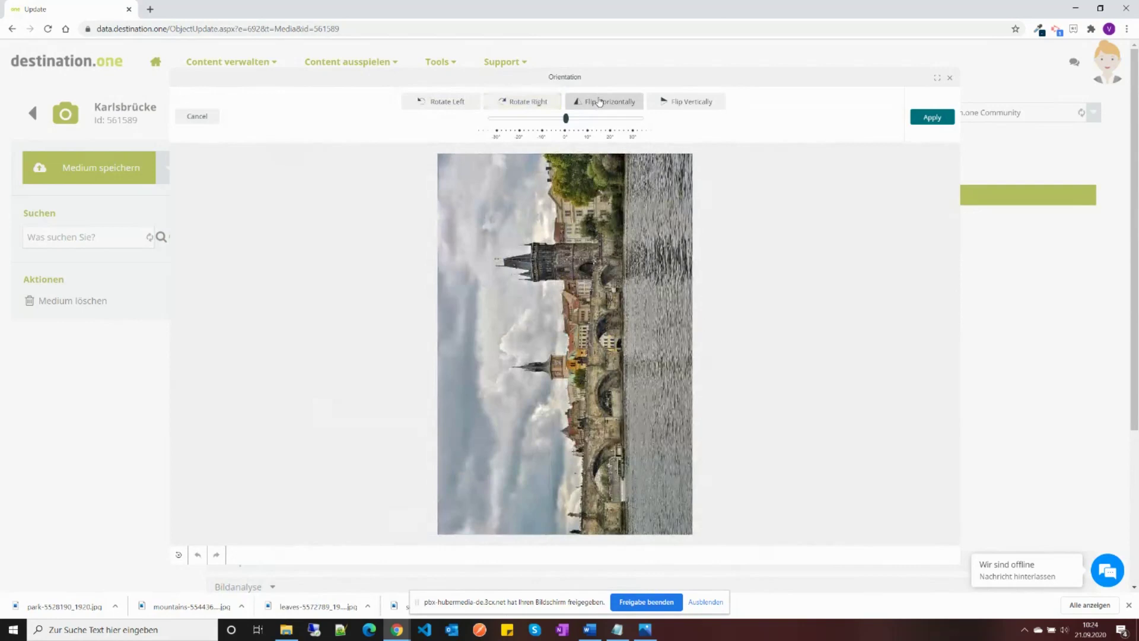
{"action": "left_click", "coordinate": [599, 102]}
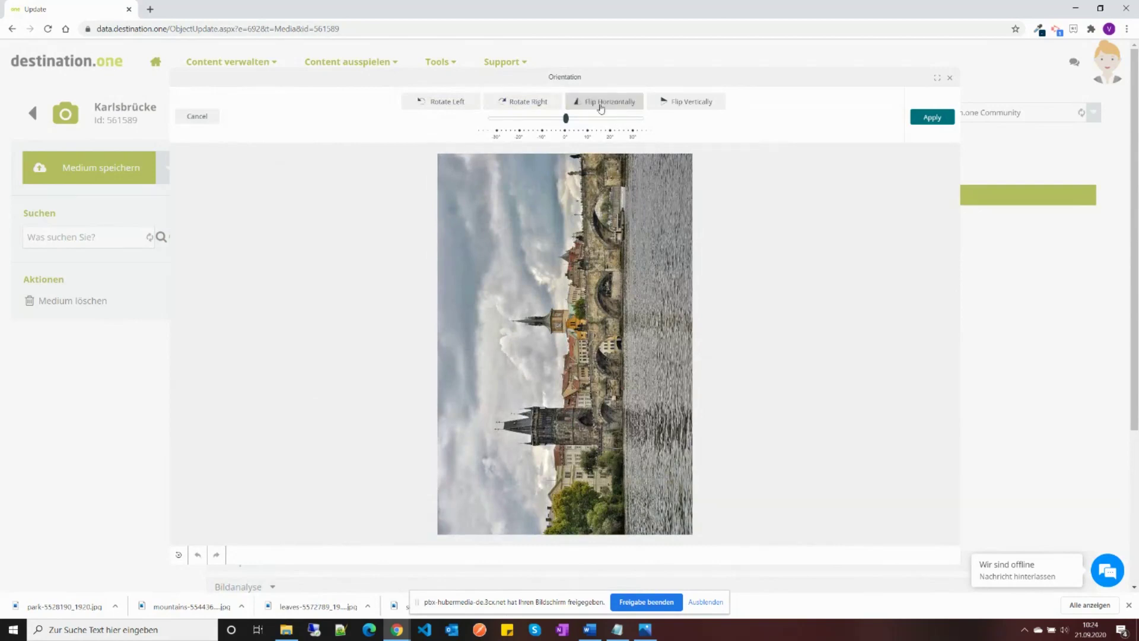
{"action": "left_click", "coordinate": [601, 106]}
{"action": "left_click", "coordinate": [534, 101]}
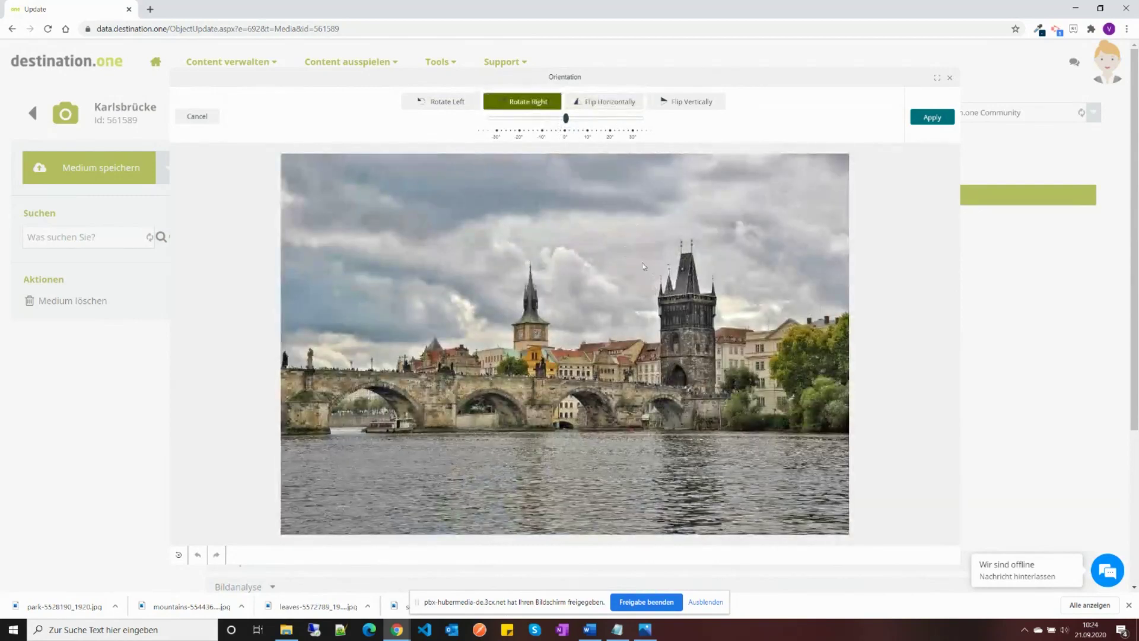
{"action": "left_click", "coordinate": [624, 108]}
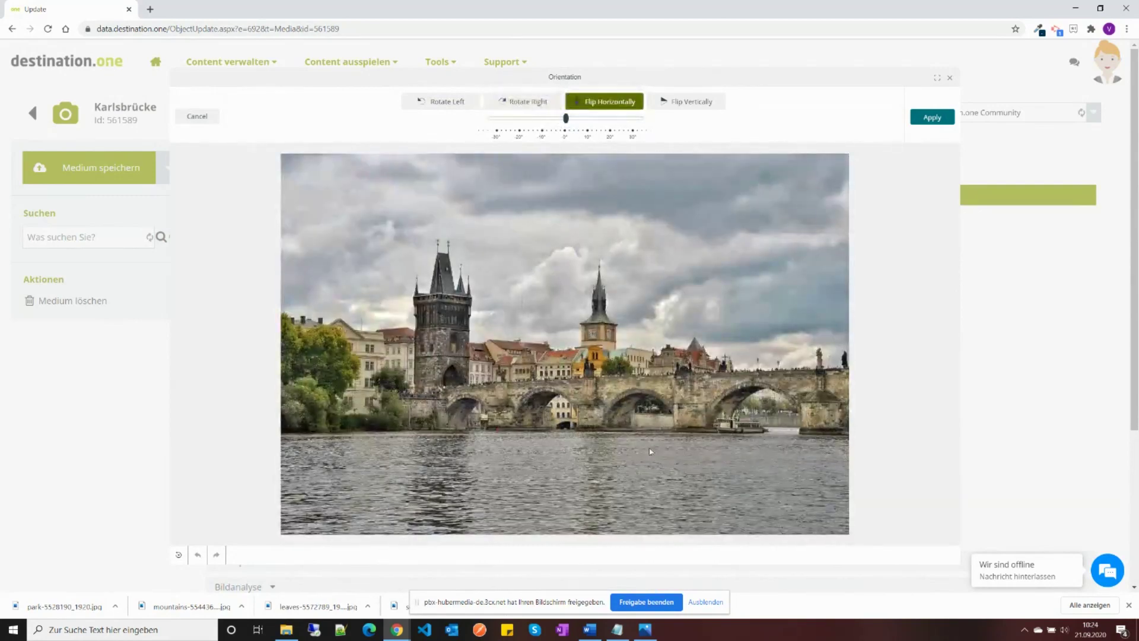
{"action": "left_click", "coordinate": [694, 103]}
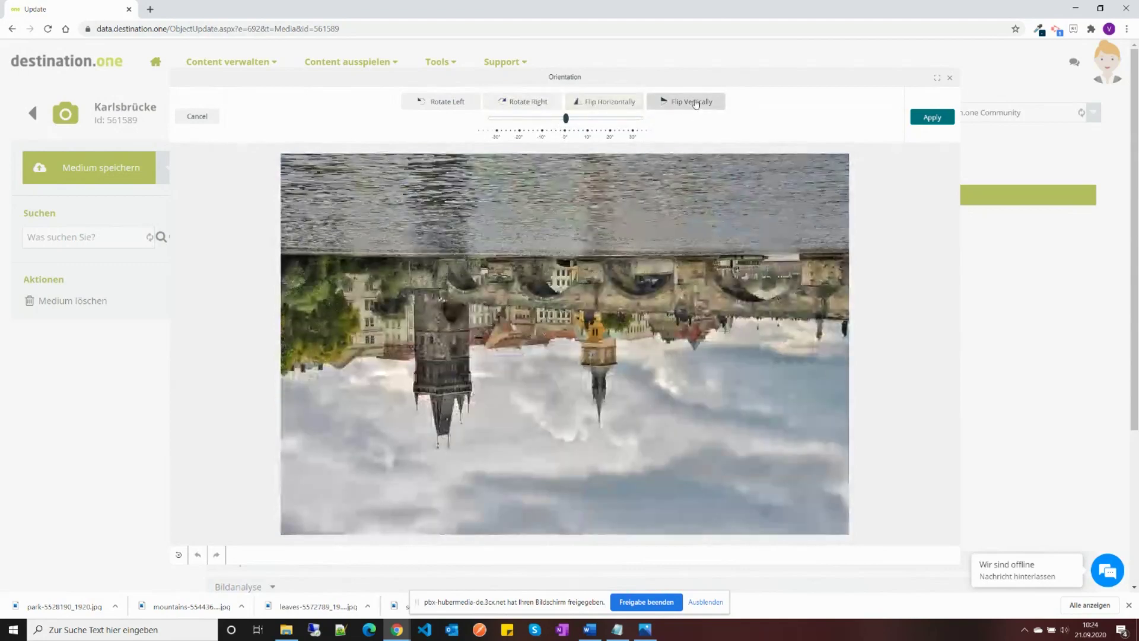
{"action": "left_click", "coordinate": [695, 104]}
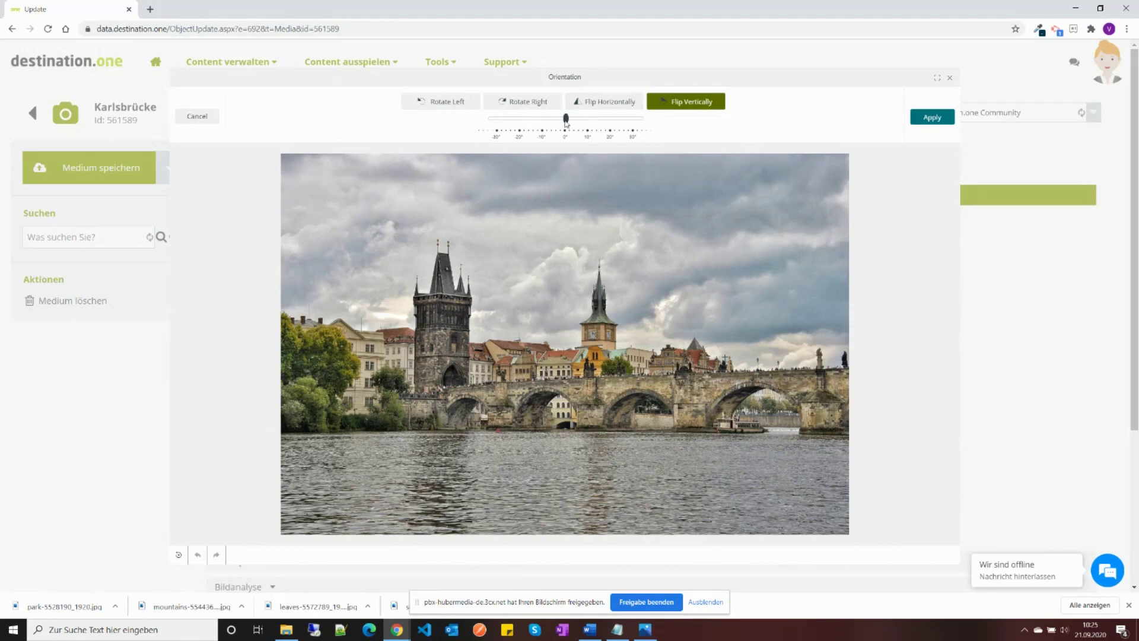
Step: Try tilting the picture clockwise, then apply a slight counter-clockwise tilt instead
{"action": "left_click_drag", "start_coordinate": [565, 122], "coordinate": [585, 126]}
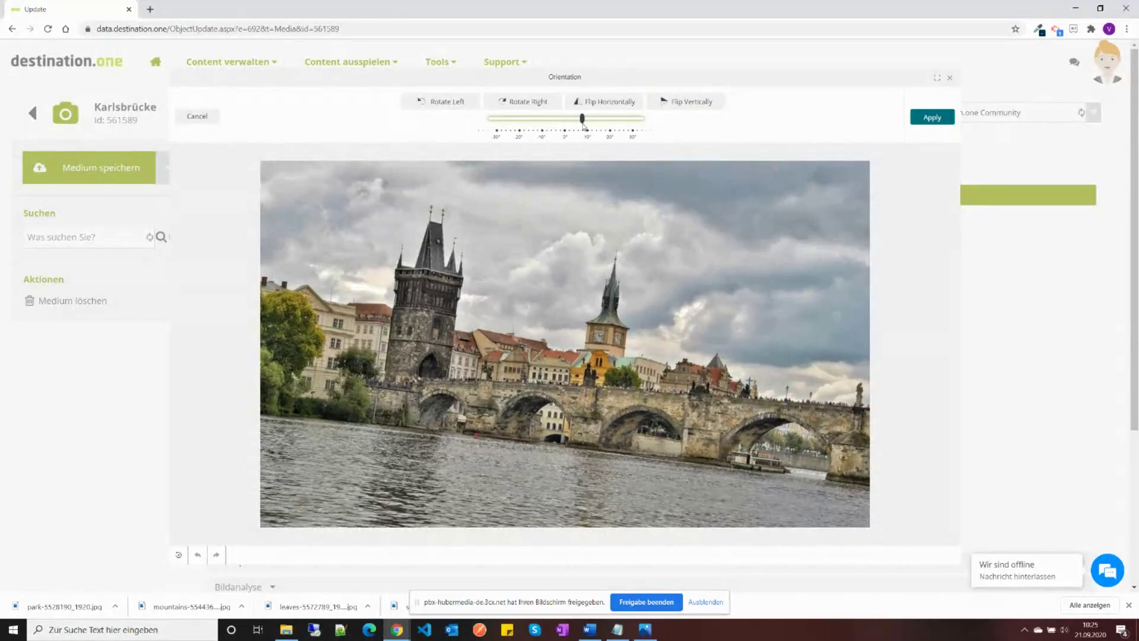
{"action": "left_click_drag", "start_coordinate": [584, 125], "coordinate": [552, 127]}
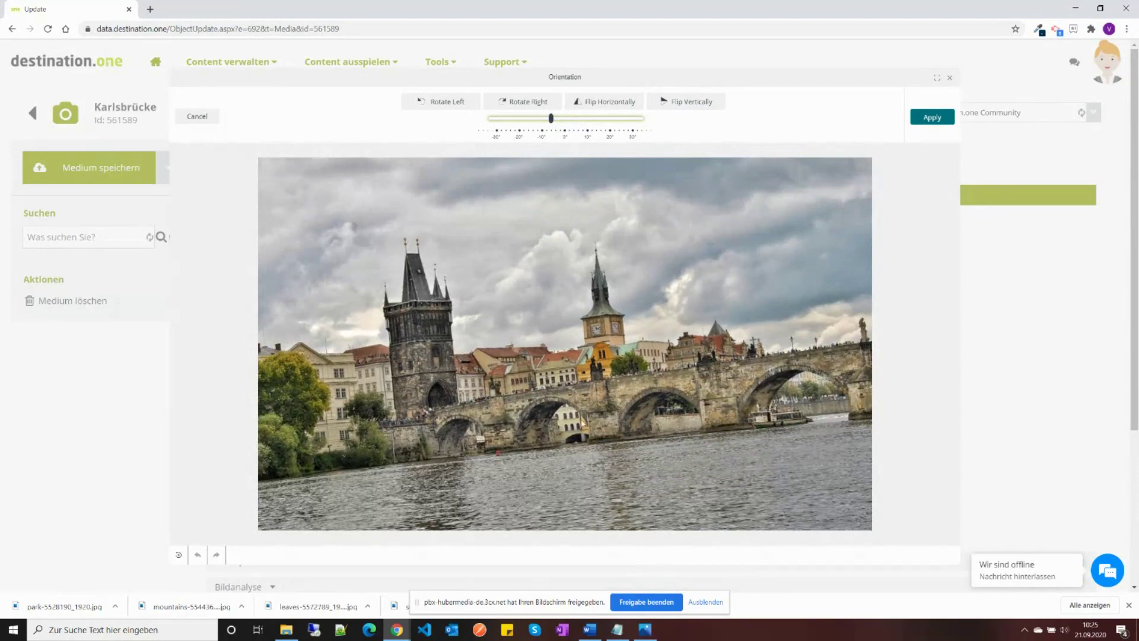
{"action": "left_click", "coordinate": [932, 118]}
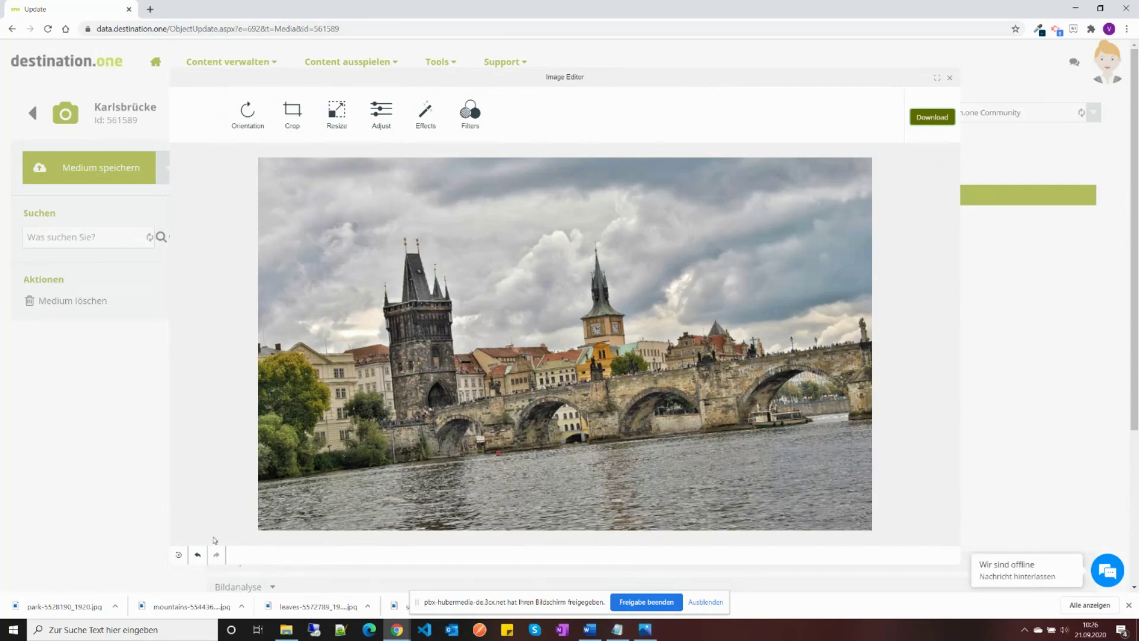
Step: Reset the picture to its original state, then redo, undo and redo the applied tilt
{"action": "left_click", "coordinate": [179, 556]}
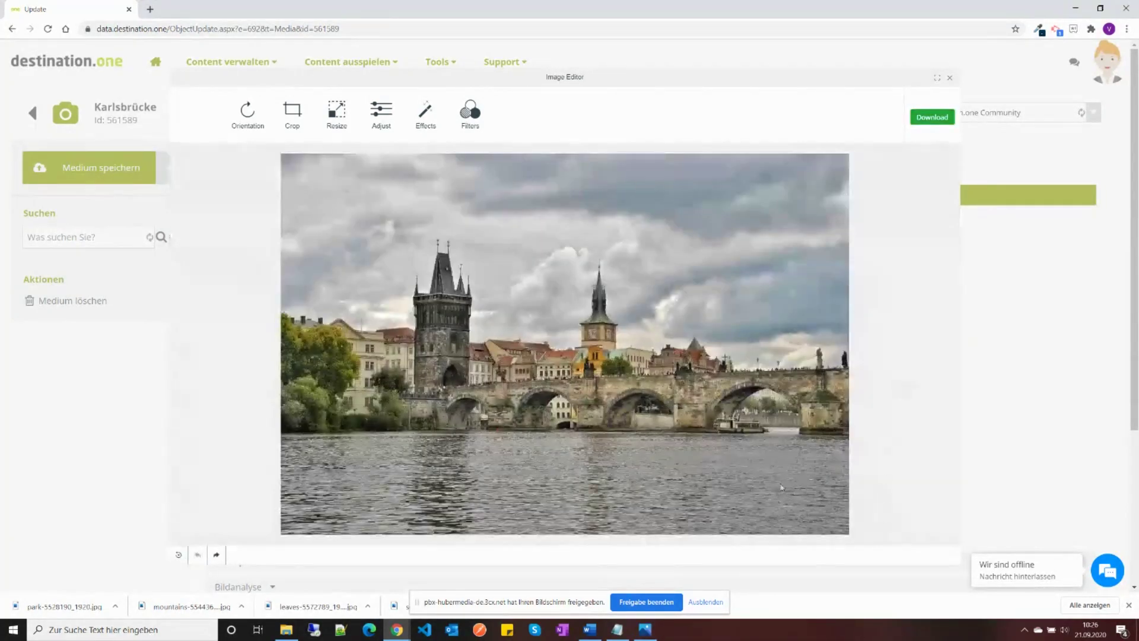
{"action": "left_click", "coordinate": [217, 554]}
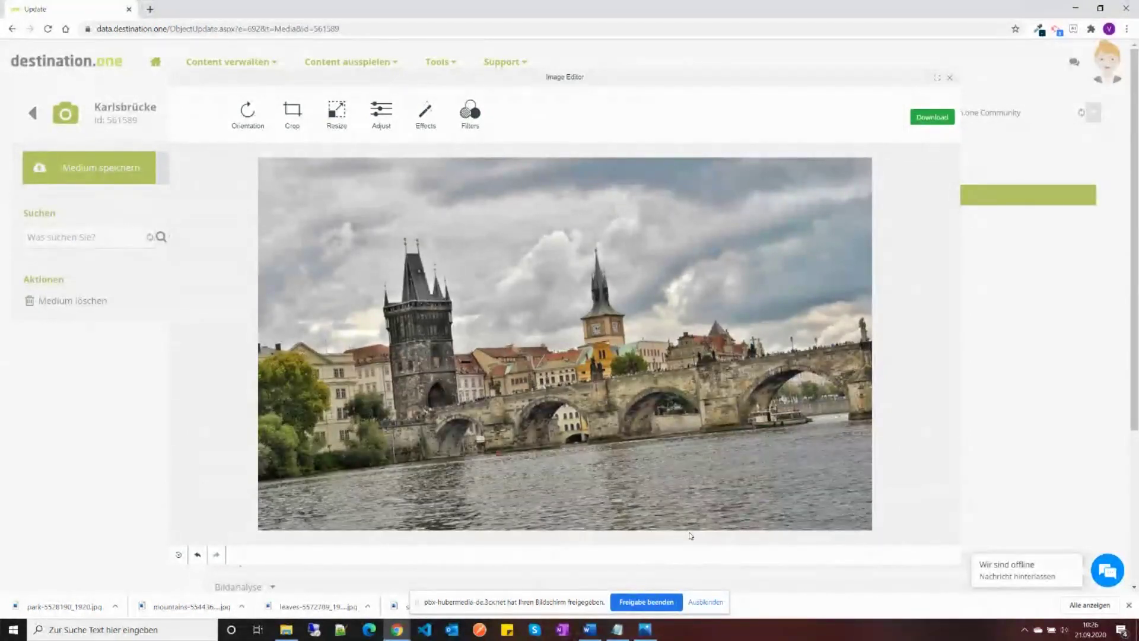
{"action": "left_click", "coordinate": [197, 554]}
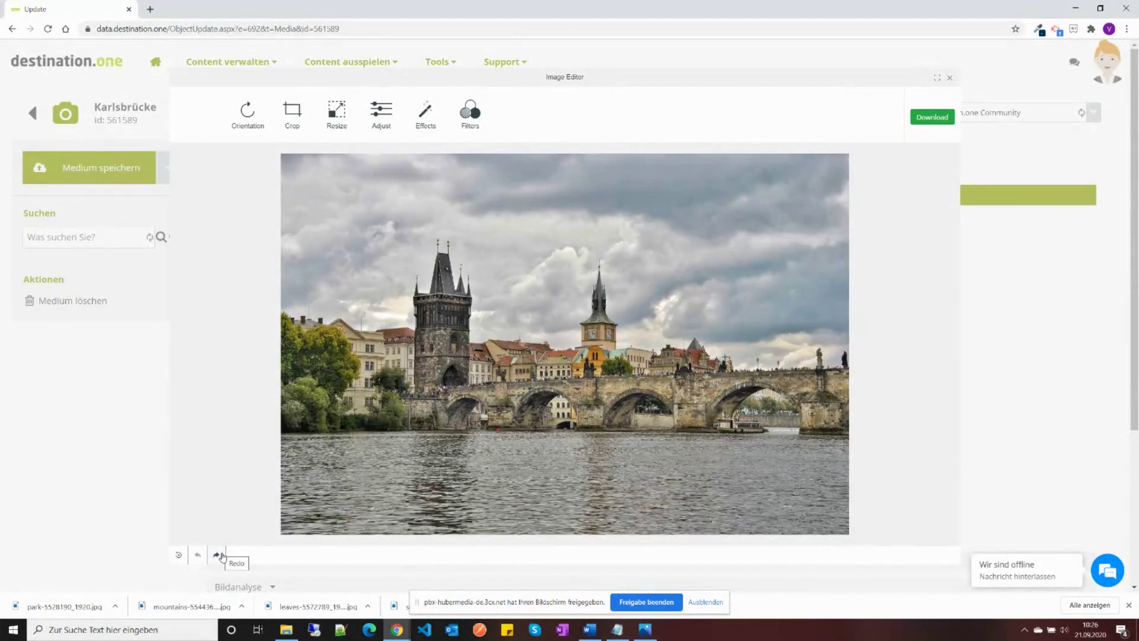
{"action": "left_click", "coordinate": [217, 554]}
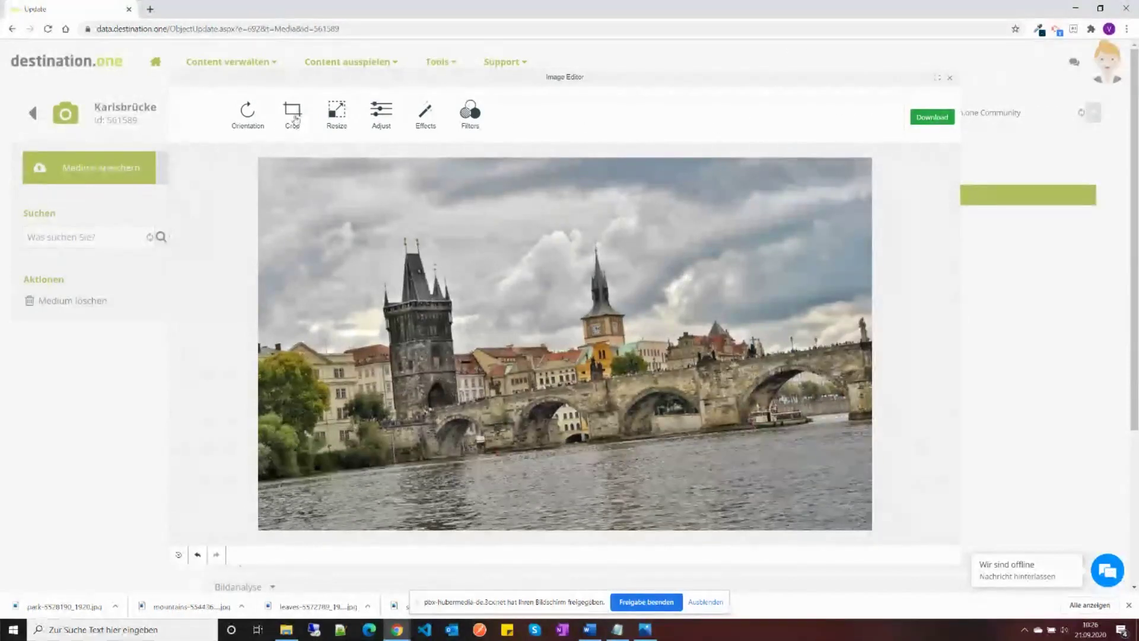
Step: Set a 16:9 crop frame on the tilted picture and try it against the upper and lower image edges
{"action": "left_click", "coordinate": [292, 116]}
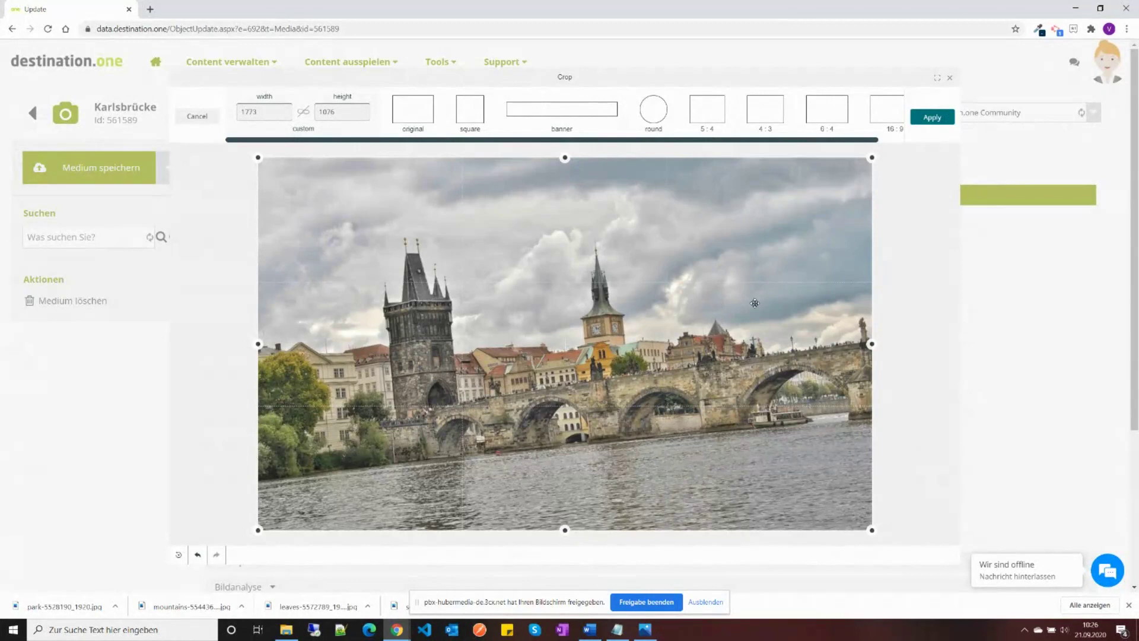
{"action": "left_click", "coordinate": [888, 121]}
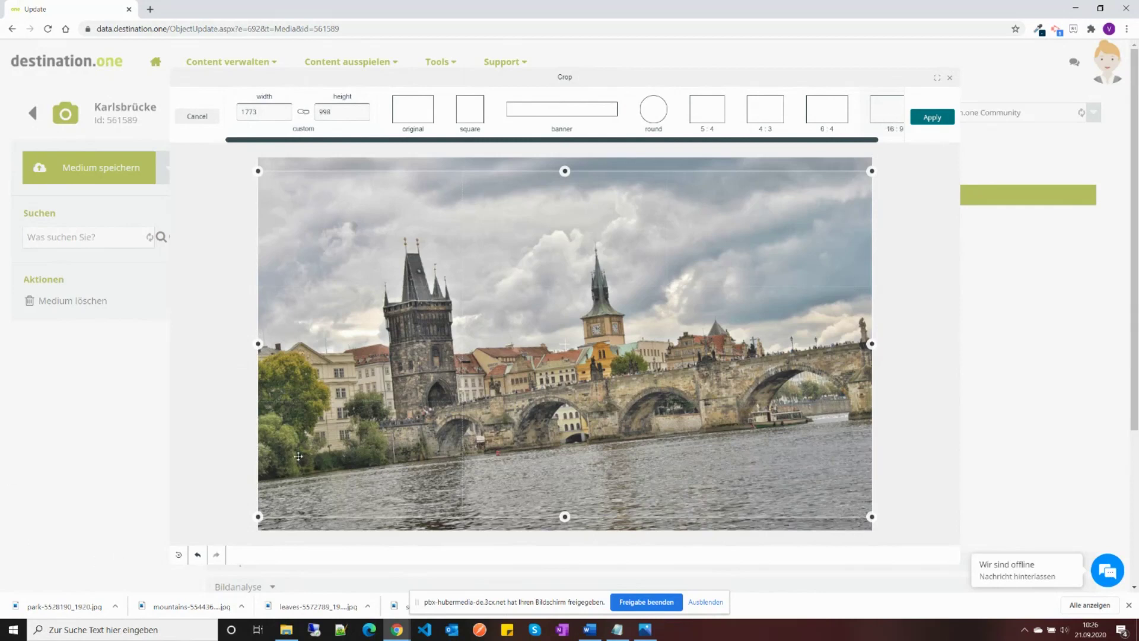
{"action": "mouse_move", "coordinate": [565, 518]}
{"action": "left_mouse_down"}
{"action": "mouse_move", "coordinate": [558, 472]}
{"action": "mouse_move", "coordinate": [544, 523]}
{"action": "left_mouse_up"}
{"action": "left_click_drag", "start_coordinate": [566, 341], "coordinate": [564, 320]}
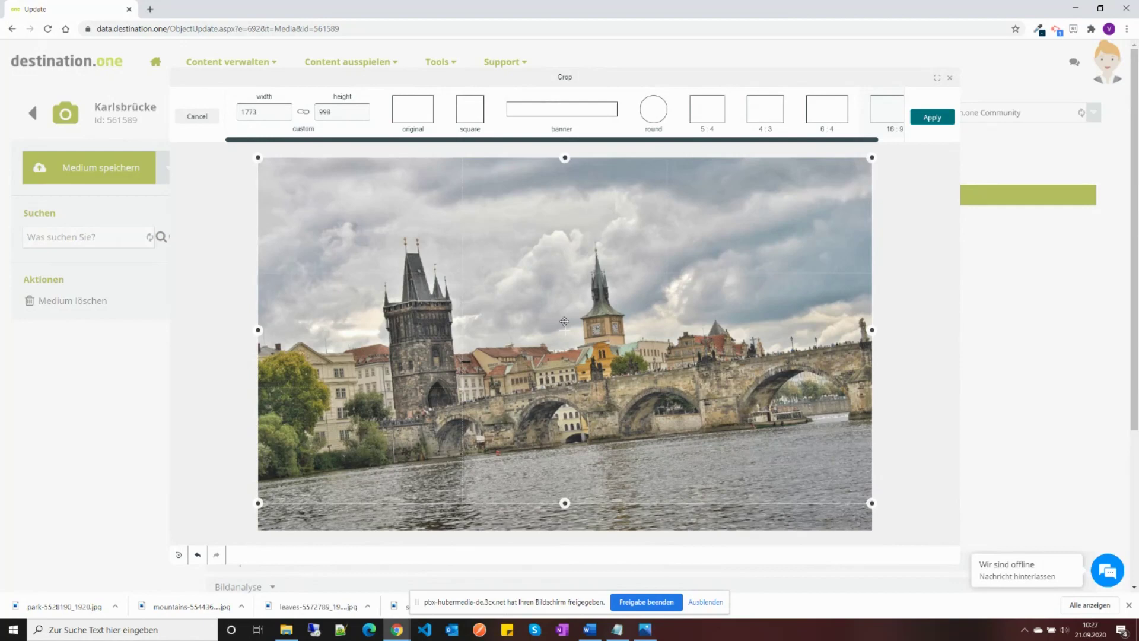
{"action": "left_click_drag", "start_coordinate": [564, 321], "coordinate": [565, 355]}
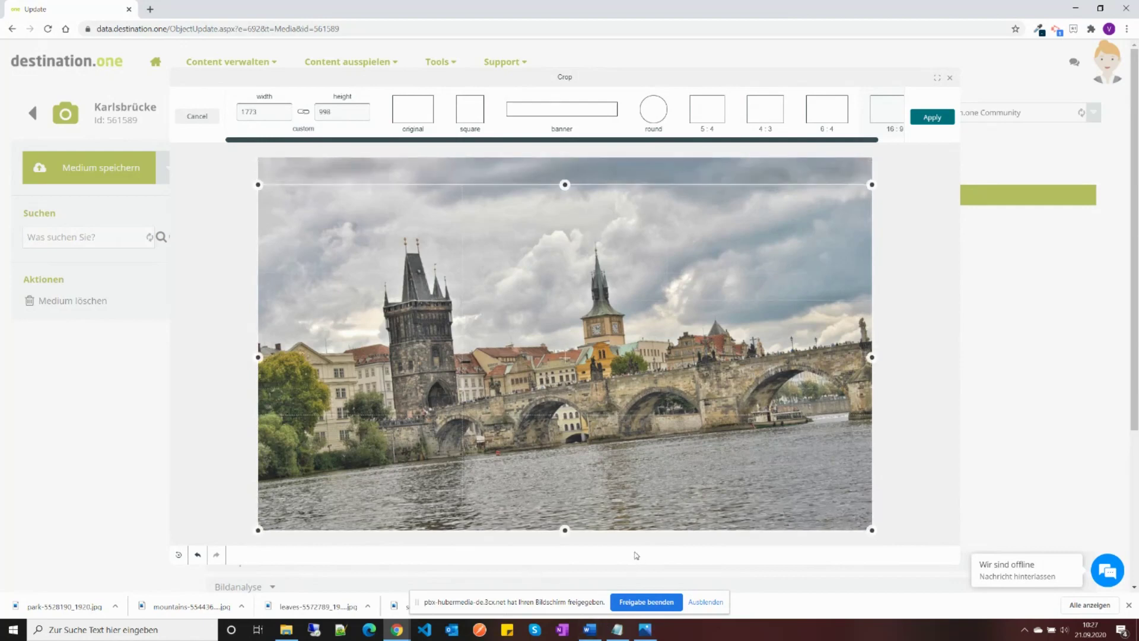
{"action": "mouse_move", "coordinate": [870, 529]}
{"action": "left_mouse_down"}
{"action": "mouse_move", "coordinate": [838, 508]}
{"action": "mouse_move", "coordinate": [872, 529]}
{"action": "left_mouse_up"}
Step: Try a square crop frame, apply a round crop instead and undo it
{"action": "left_click", "coordinate": [472, 109]}
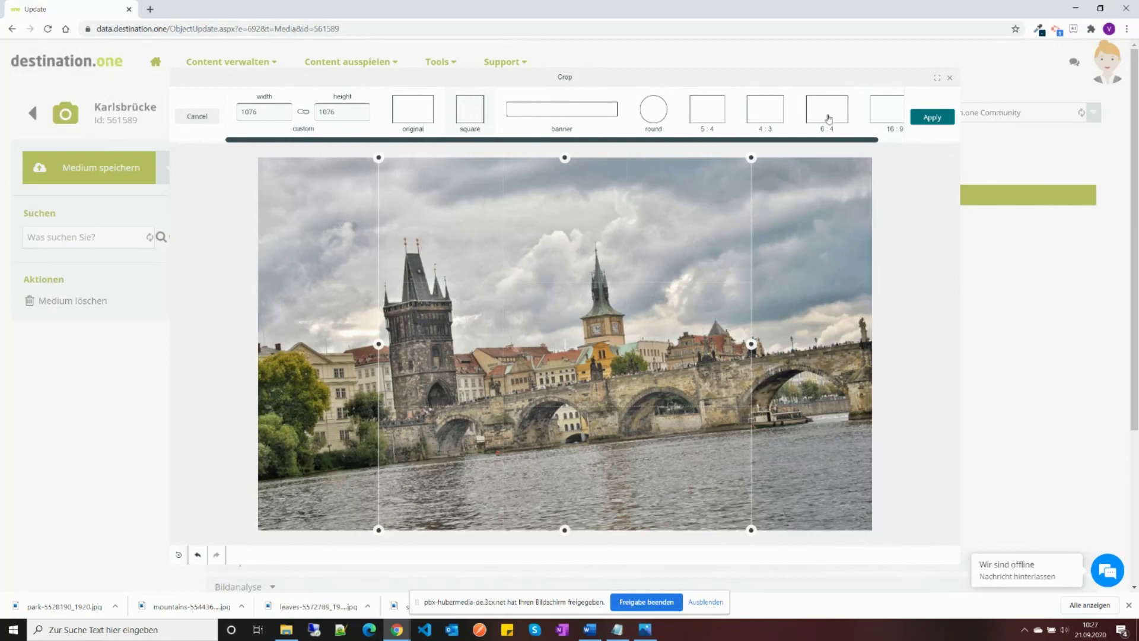
{"action": "left_click", "coordinate": [660, 113]}
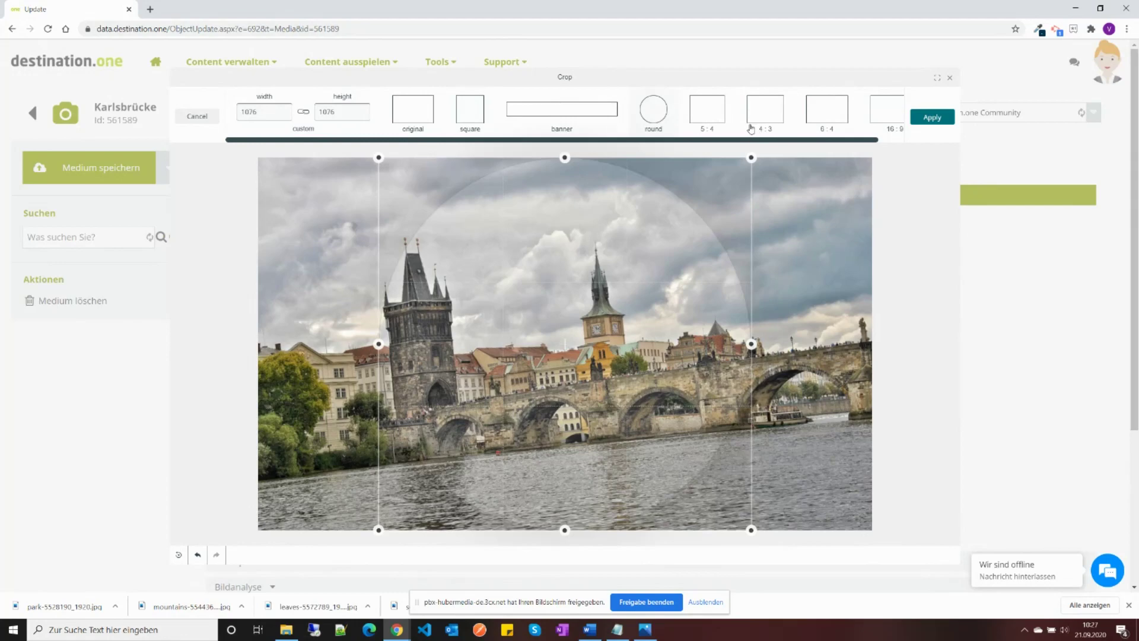
{"action": "left_click", "coordinate": [934, 119]}
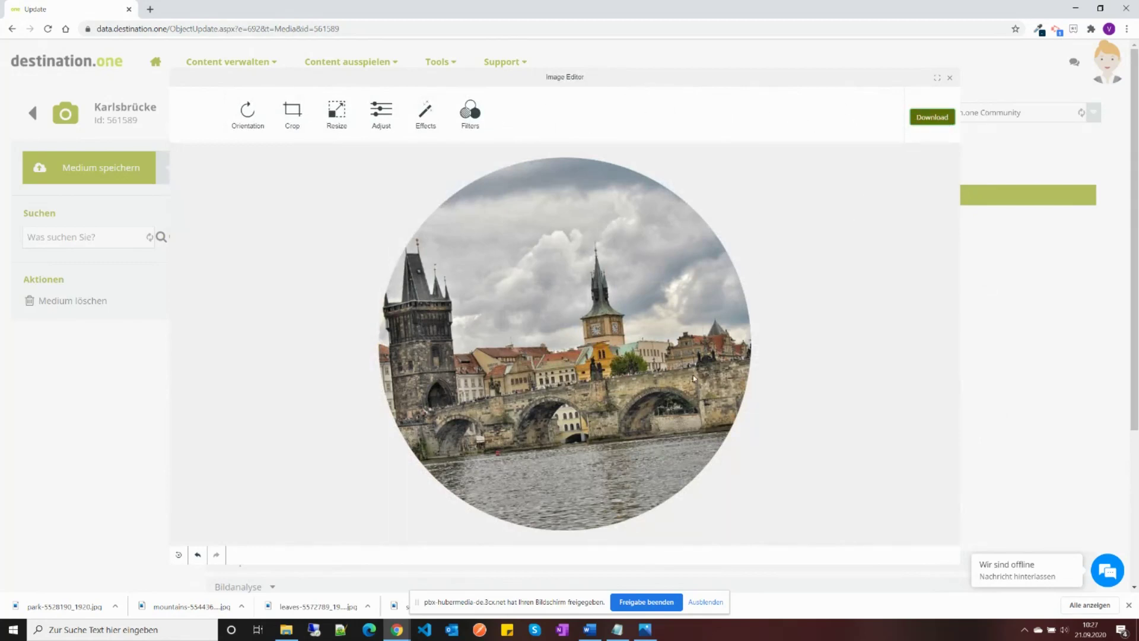
{"action": "left_click", "coordinate": [198, 554]}
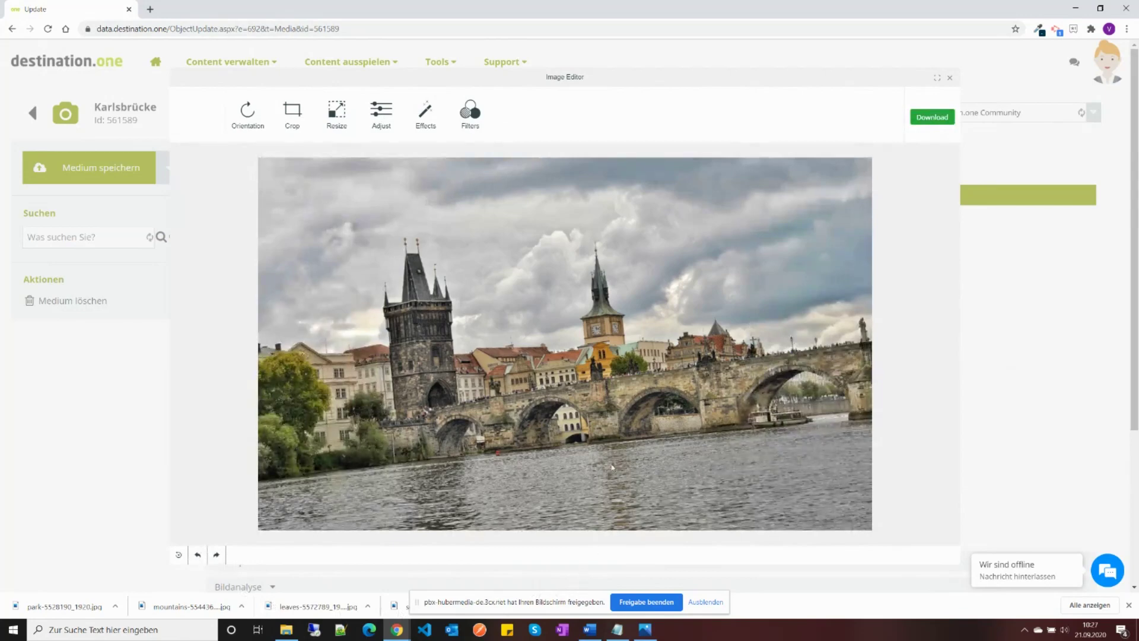
Step: Choose a 16:9 crop for the tilted picture and leave the image editor
{"action": "left_click", "coordinate": [301, 114]}
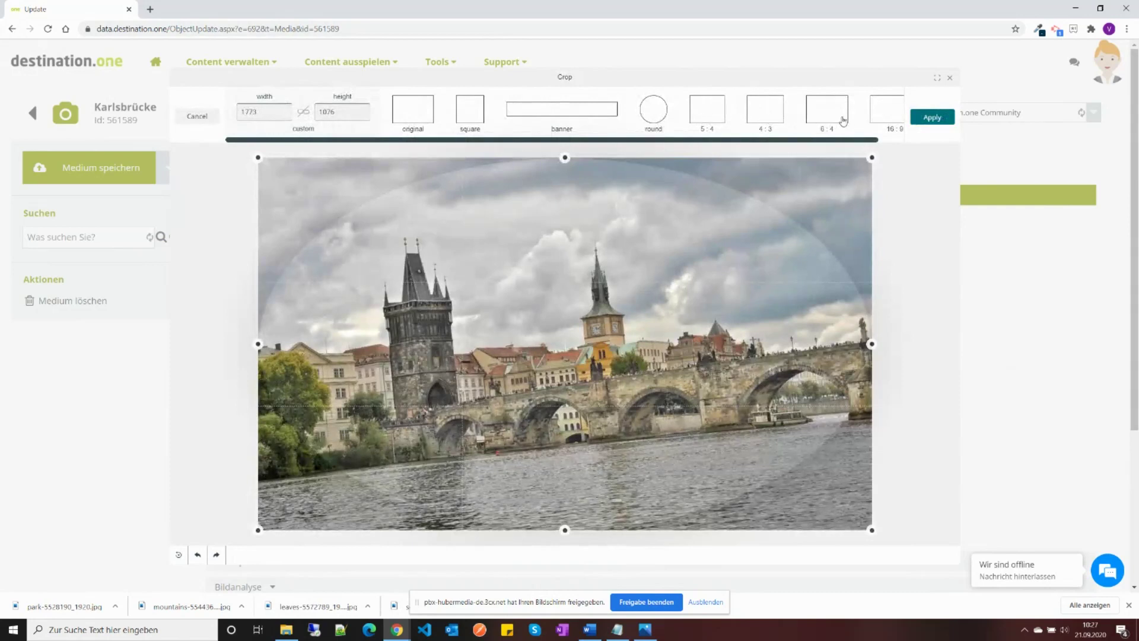
{"action": "left_click", "coordinate": [897, 119]}
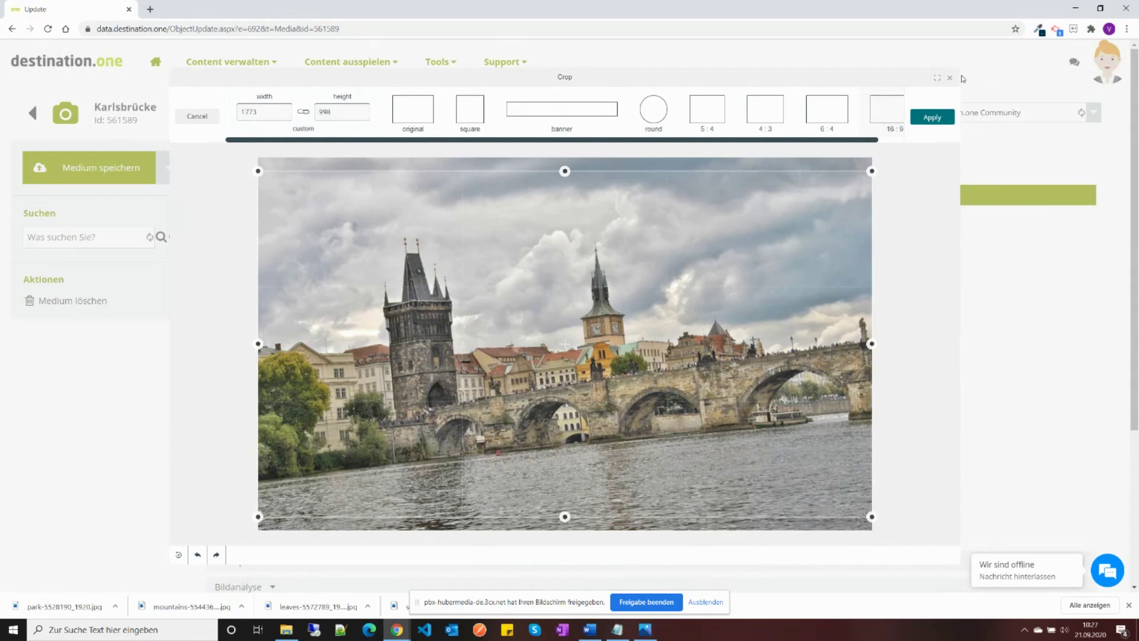
{"action": "left_click", "coordinate": [935, 122]}
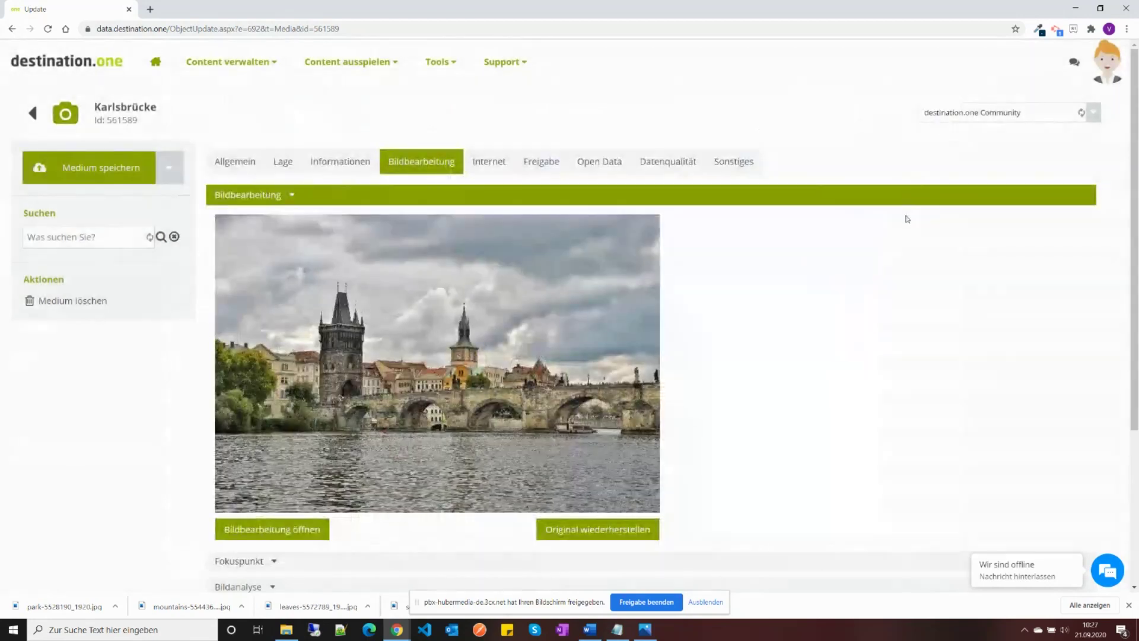
Step: Open the Karlsbrücke picture in the image editor and crop it to the 16:9 format
{"action": "left_click", "coordinate": [305, 530]}
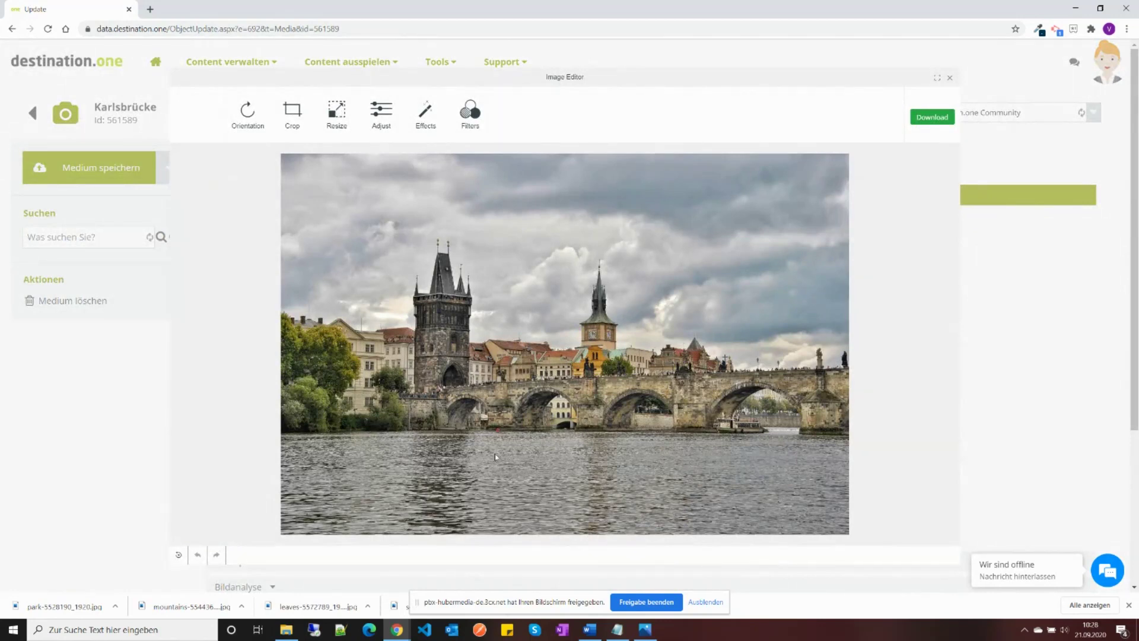
{"action": "left_click", "coordinate": [295, 113]}
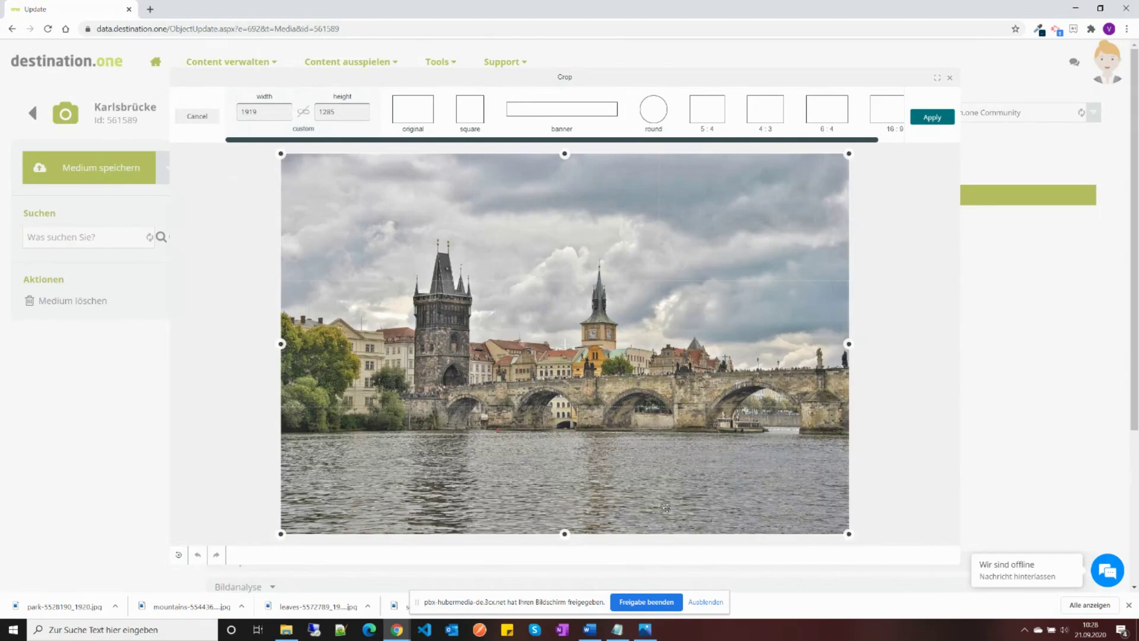
{"action": "left_click", "coordinate": [894, 106]}
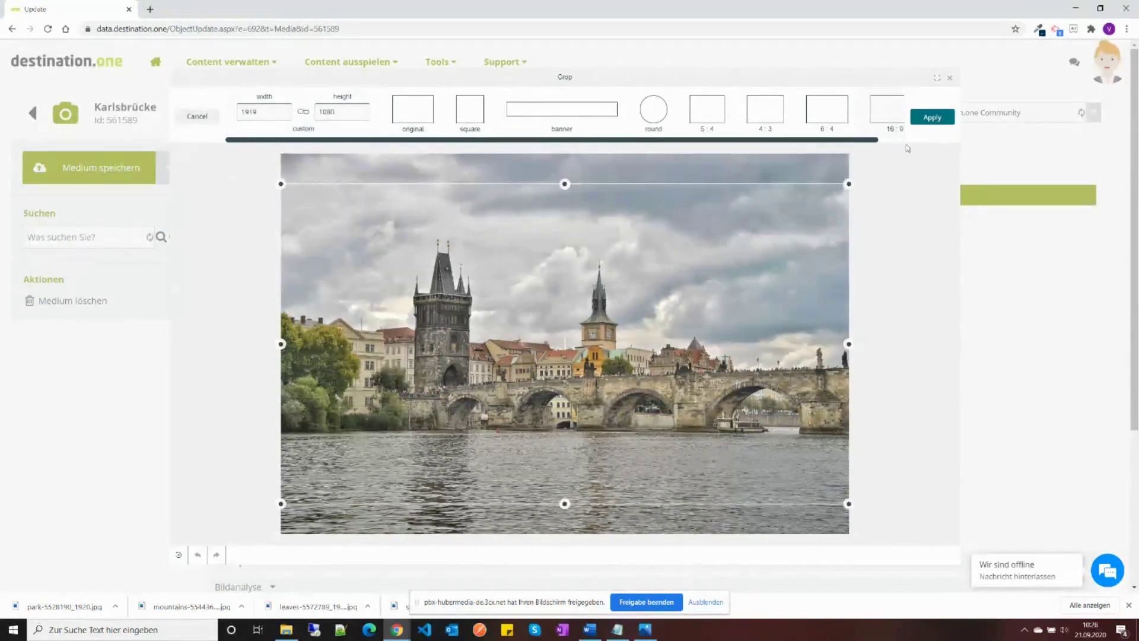
{"action": "left_click", "coordinate": [929, 121]}
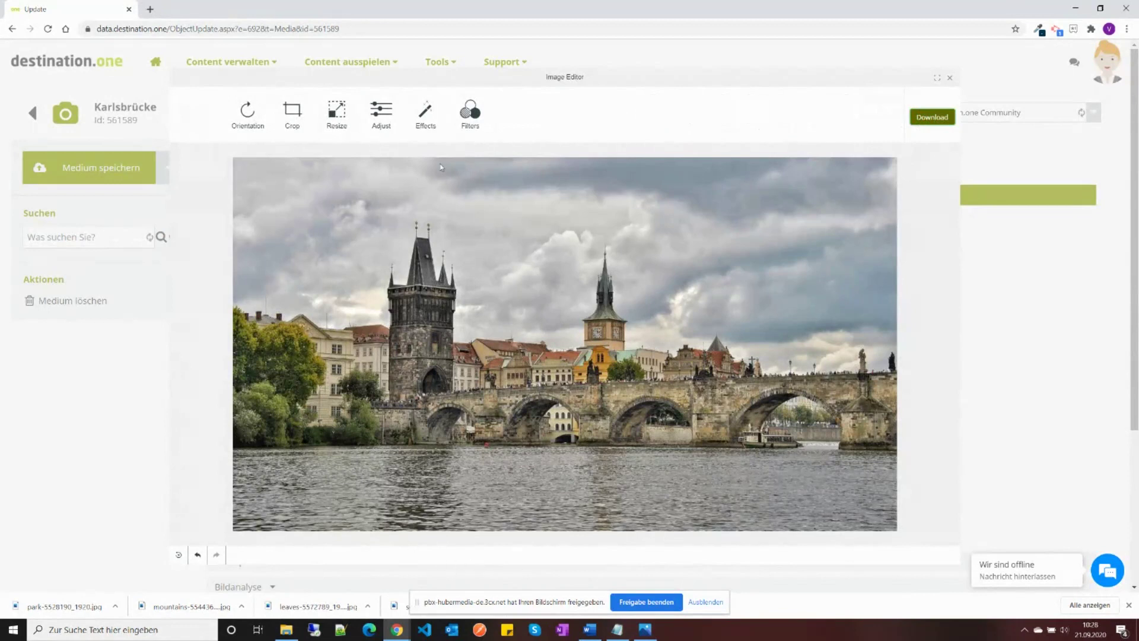
Step: Tilt the cropped picture clockwise by about 5° and apply the new orientation
{"action": "left_click", "coordinate": [248, 113]}
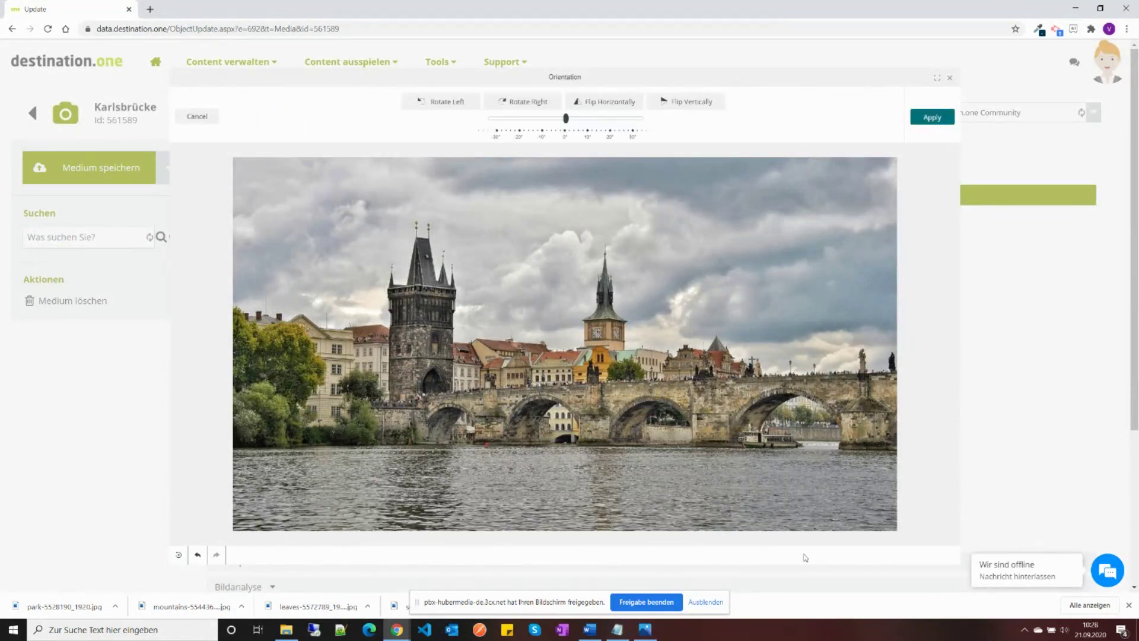
{"action": "left_click_drag", "start_coordinate": [566, 118], "coordinate": [576, 122]}
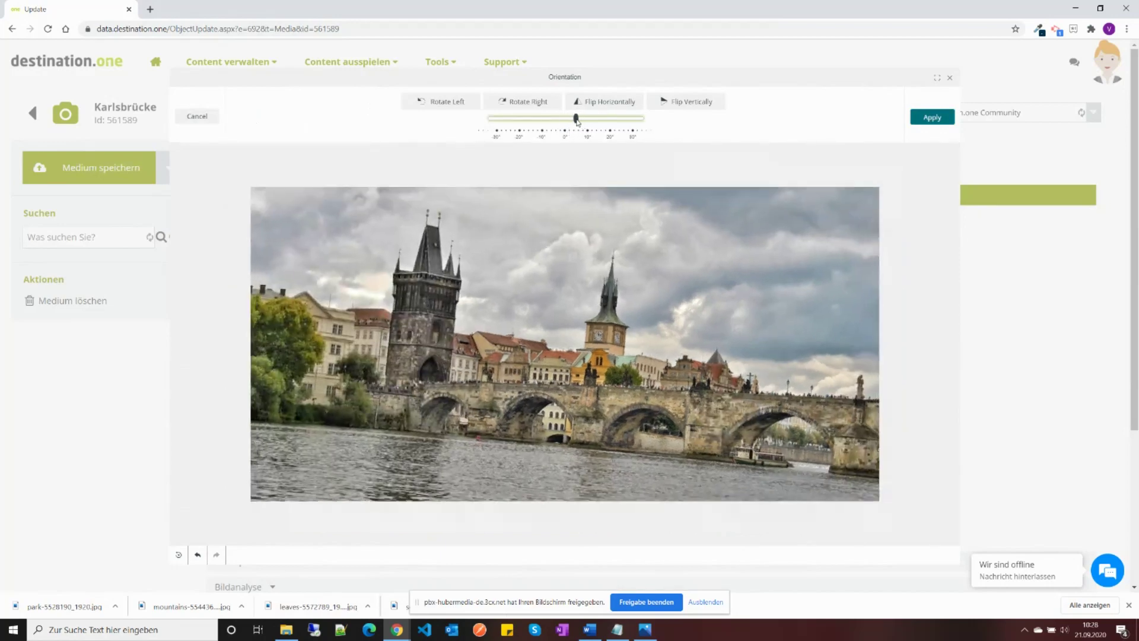
{"action": "left_click", "coordinate": [936, 117]}
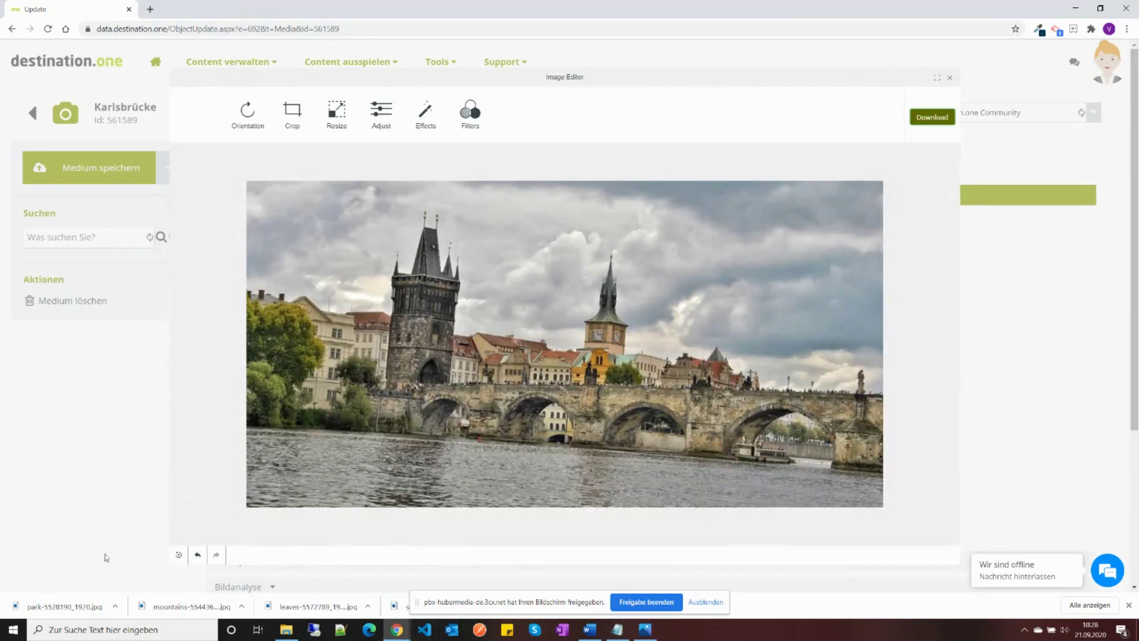
Step: Undo both the tilt and the 16:9 crop, then redo both edits one after the other
{"action": "left_click", "coordinate": [199, 556]}
{"action": "left_click", "coordinate": [200, 556]}
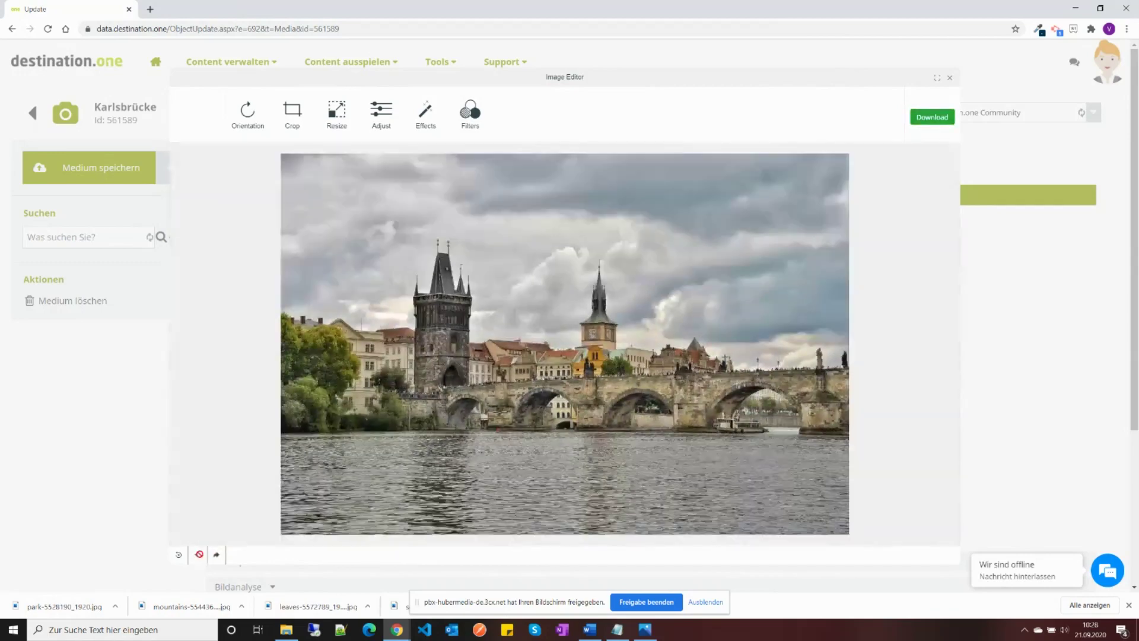
{"action": "left_click", "coordinate": [217, 556]}
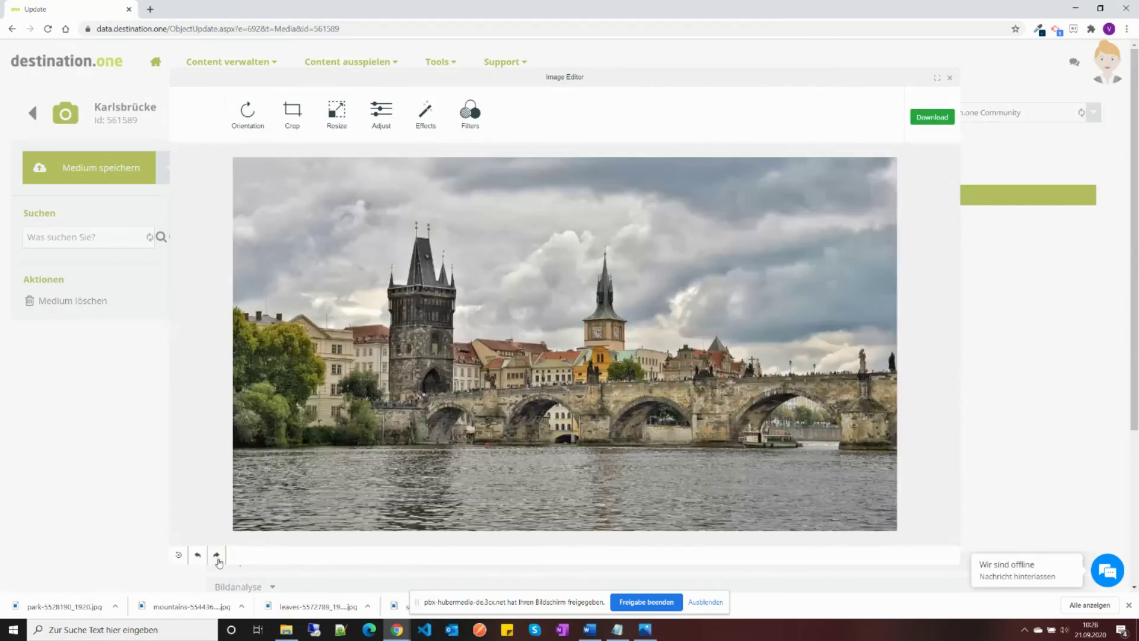
{"action": "left_click", "coordinate": [217, 556]}
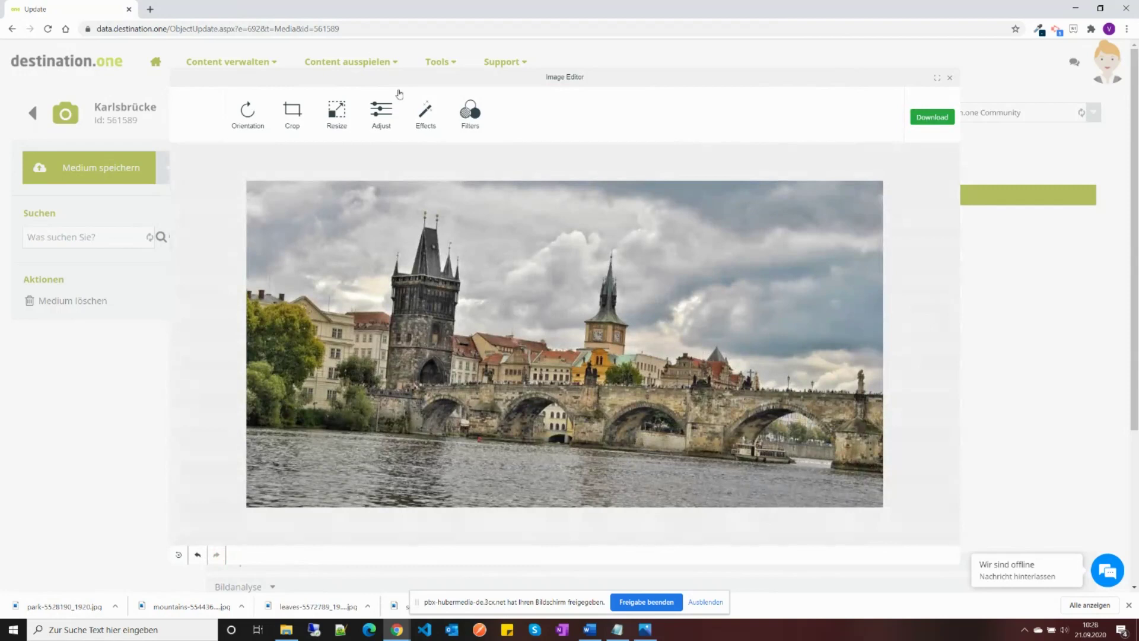
Step: Try small brightness and exposure changes and a higher saturation, return them to about neutral and apply the adjustments
{"action": "left_click", "coordinate": [378, 114]}
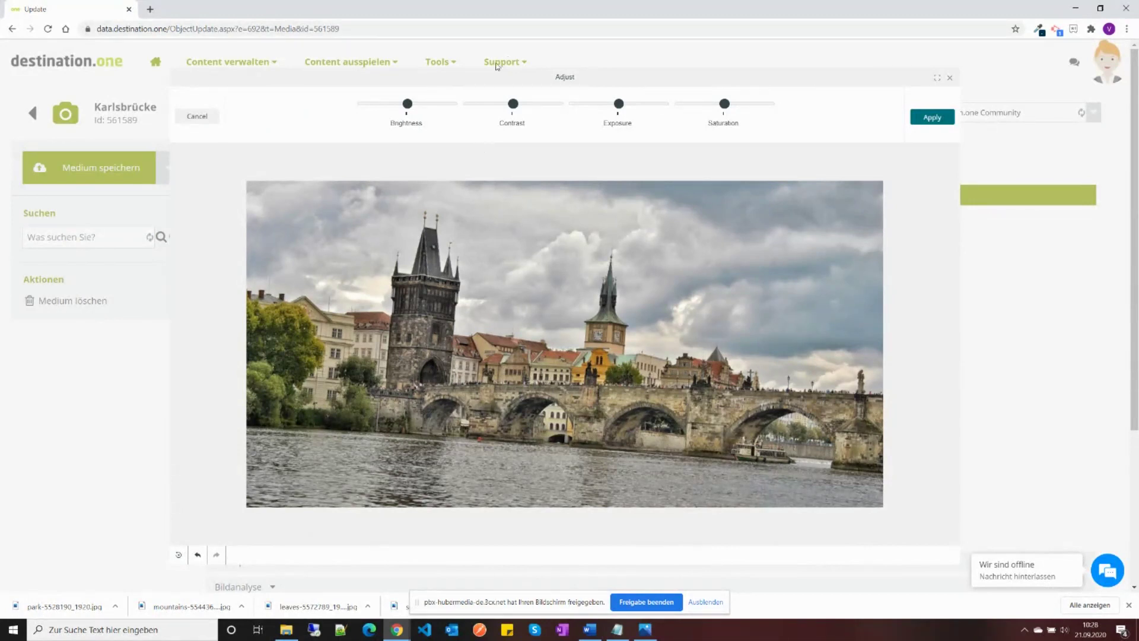
{"action": "left_click_drag", "start_coordinate": [408, 103], "coordinate": [409, 106]}
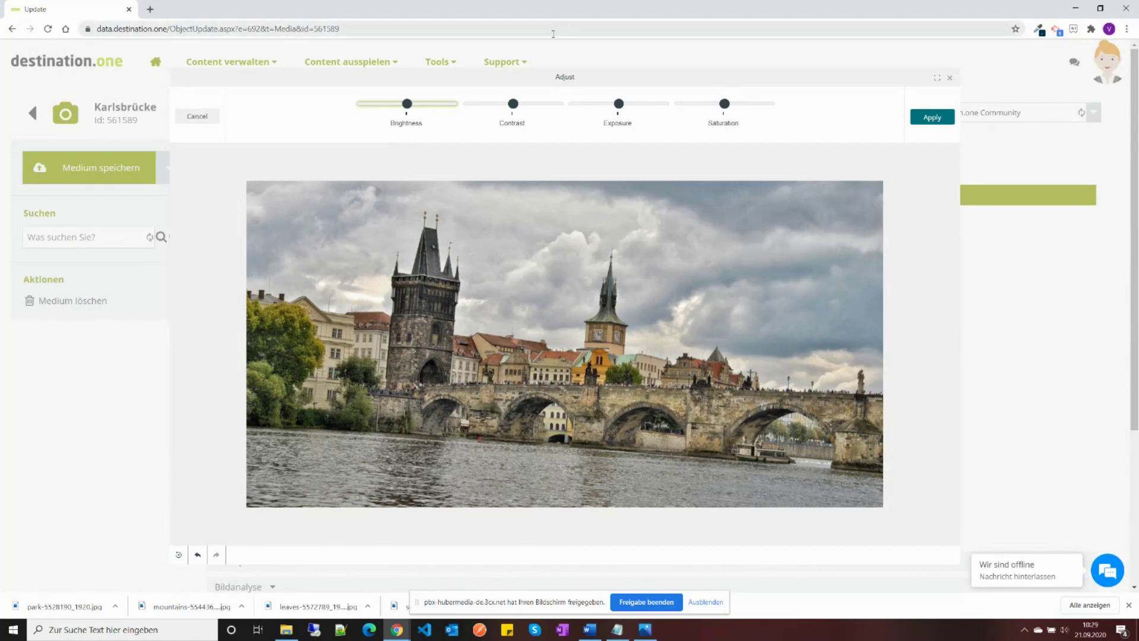
{"action": "left_click", "coordinate": [619, 106]}
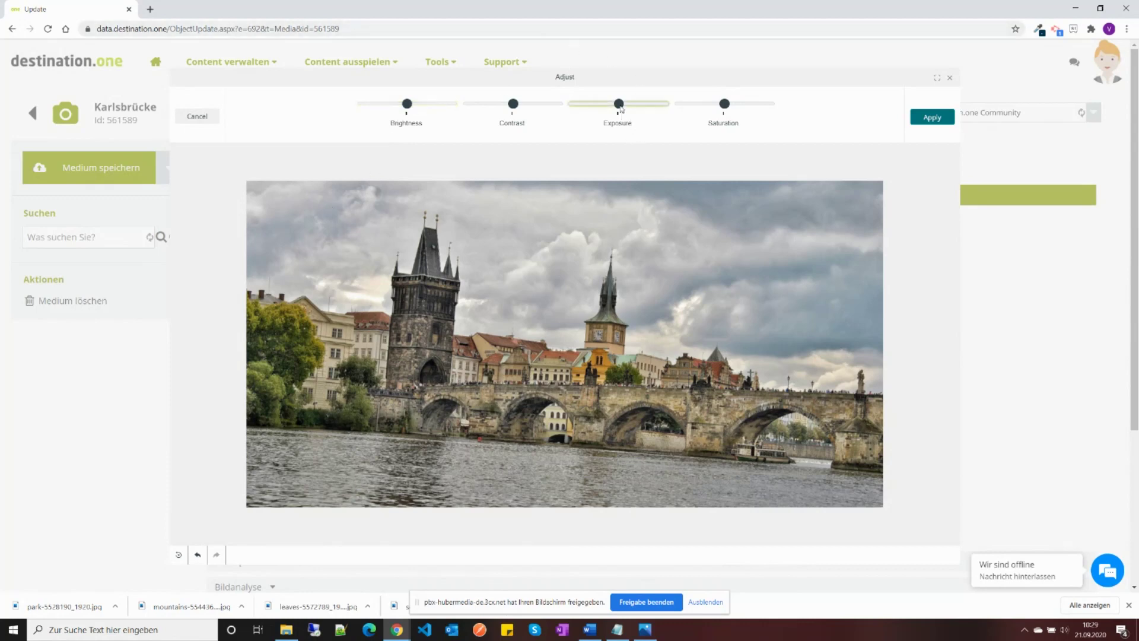
{"action": "mouse_move", "coordinate": [621, 109]}
{"action": "left_mouse_down"}
{"action": "mouse_move", "coordinate": [638, 111]}
{"action": "mouse_move", "coordinate": [604, 109]}
{"action": "mouse_move", "coordinate": [617, 109]}
{"action": "left_mouse_up"}
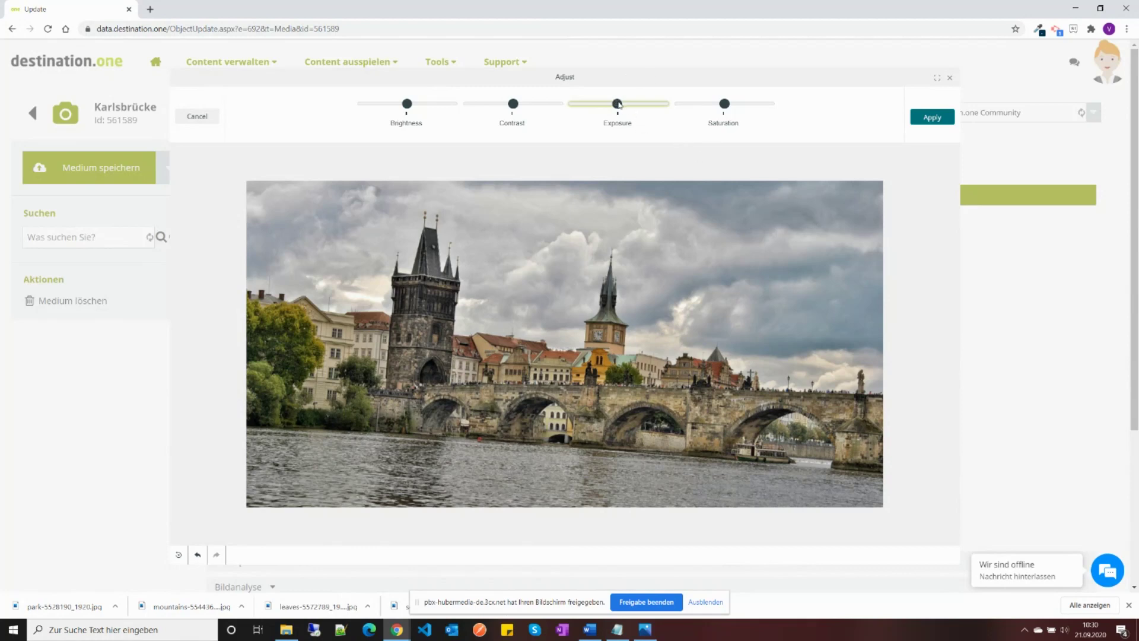
{"action": "mouse_move", "coordinate": [618, 105]}
{"action": "left_mouse_down"}
{"action": "mouse_move", "coordinate": [605, 104]}
{"action": "mouse_move", "coordinate": [618, 105]}
{"action": "left_mouse_up"}
{"action": "left_click_drag", "start_coordinate": [726, 105], "coordinate": [748, 110]}
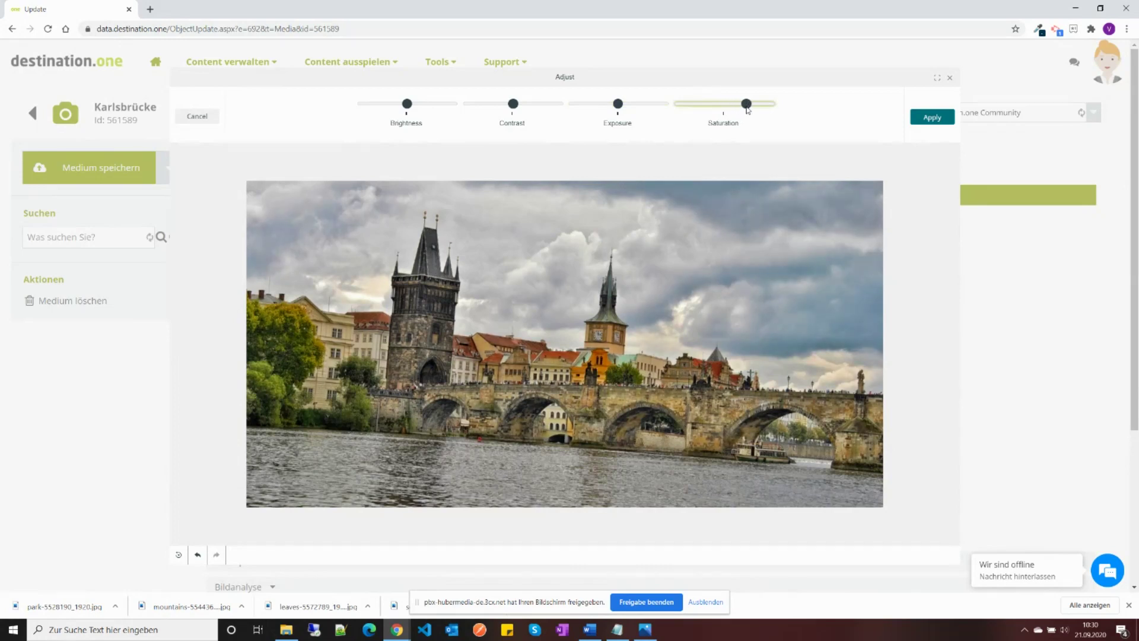
{"action": "left_click_drag", "start_coordinate": [748, 109], "coordinate": [725, 107]}
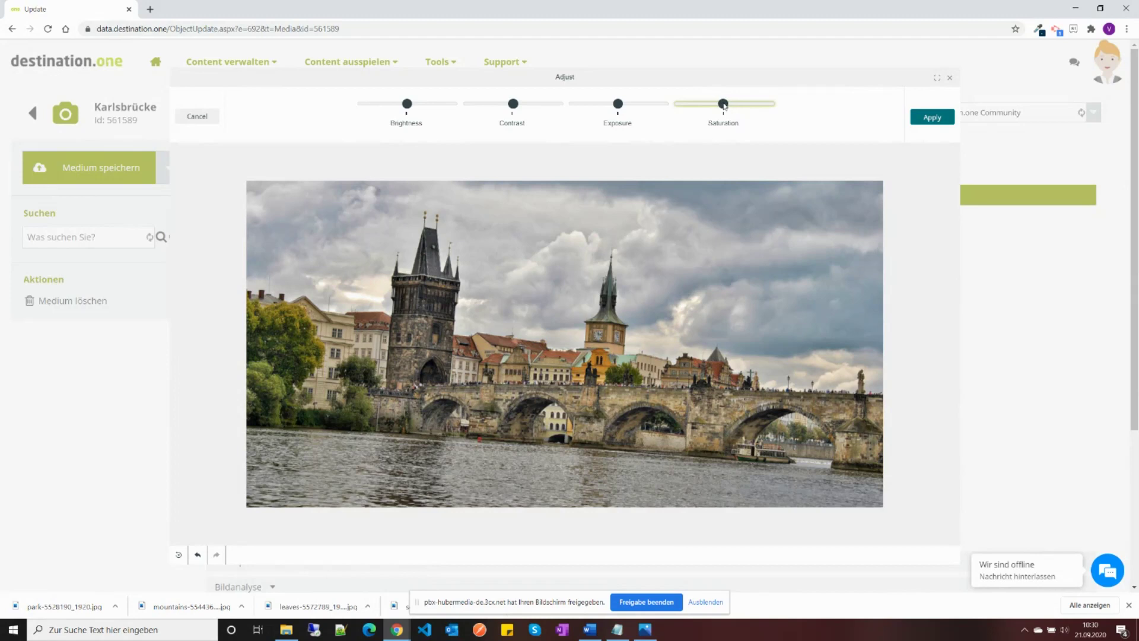
{"action": "mouse_move", "coordinate": [724, 107]}
{"action": "left_mouse_down"}
{"action": "mouse_move", "coordinate": [684, 106]}
{"action": "mouse_move", "coordinate": [725, 117]}
{"action": "left_mouse_up"}
{"action": "left_click", "coordinate": [930, 118]}
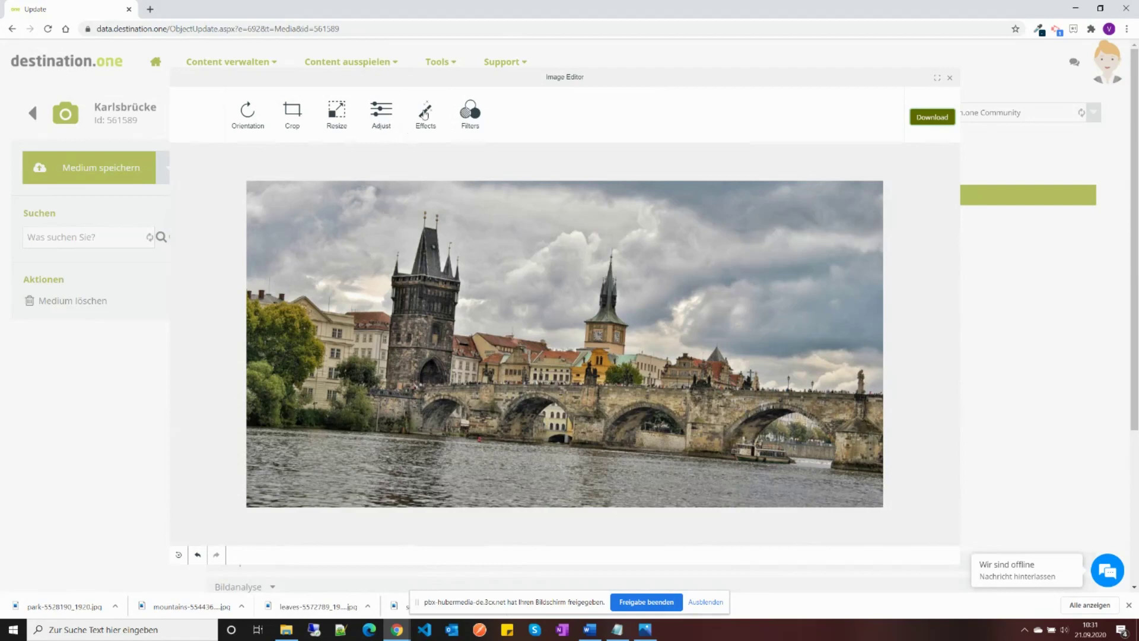
Step: Preview the Emboss, Grungy, Hazy, Lomo, Radial Blur and Tilt Shift effects on the picture and discard them
{"action": "left_click", "coordinate": [424, 114]}
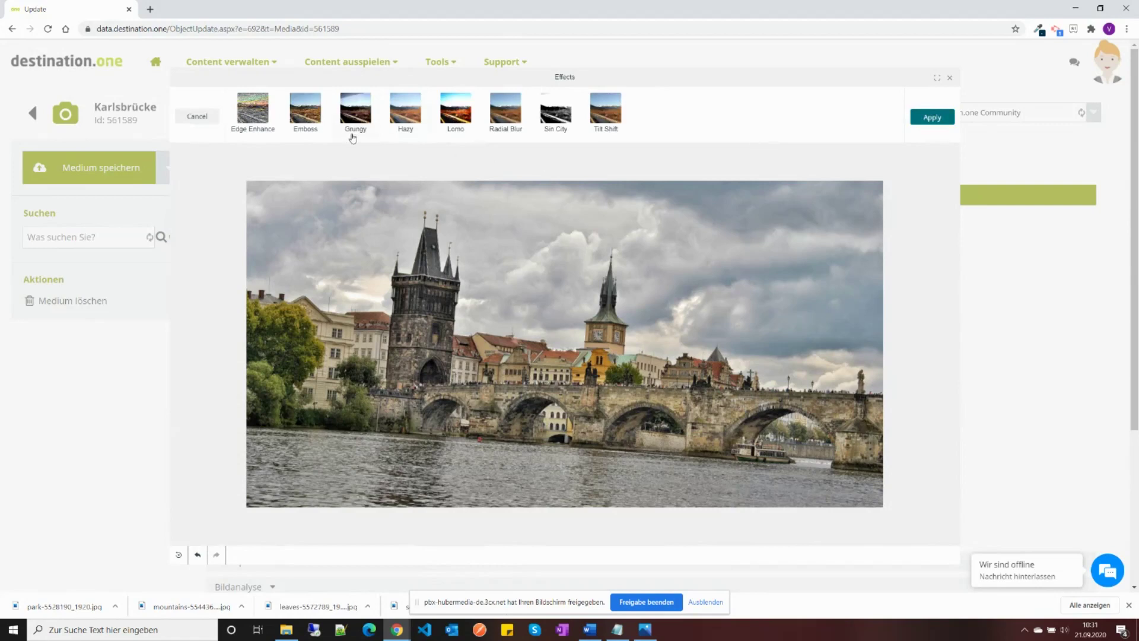
{"action": "right_click", "coordinate": [555, 129]}
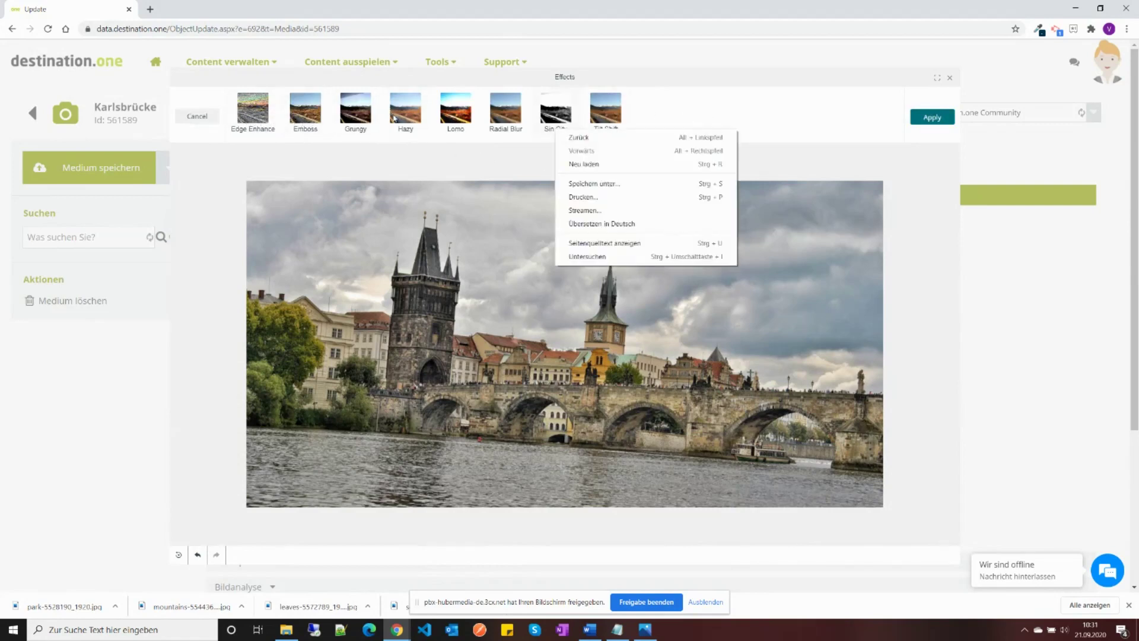
{"action": "left_click", "coordinate": [341, 156]}
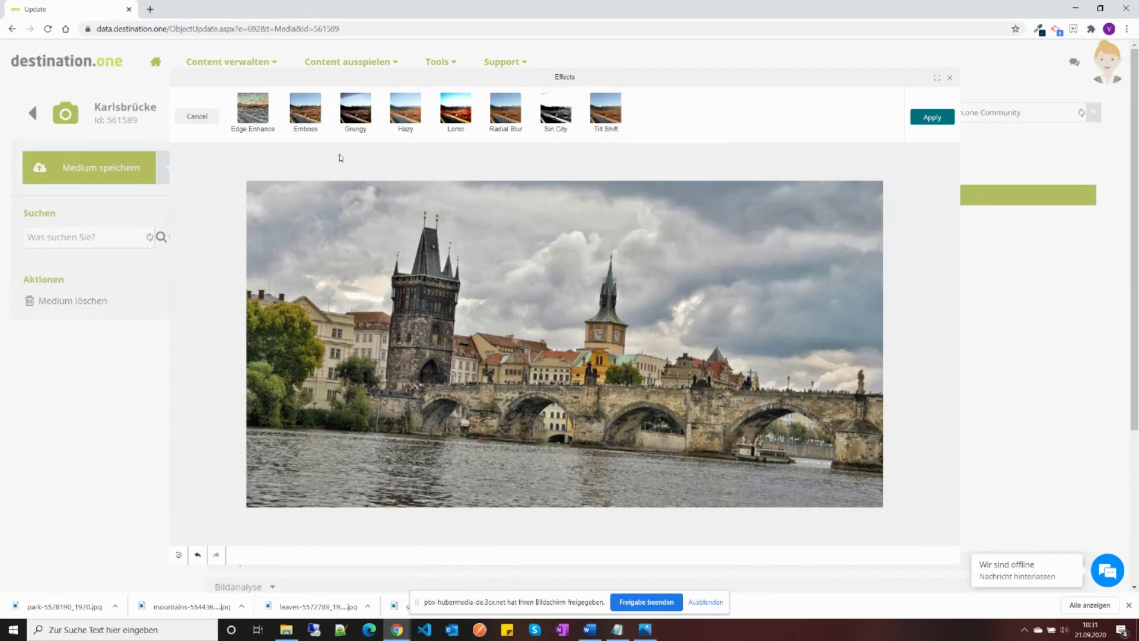
{"action": "left_click", "coordinate": [314, 119]}
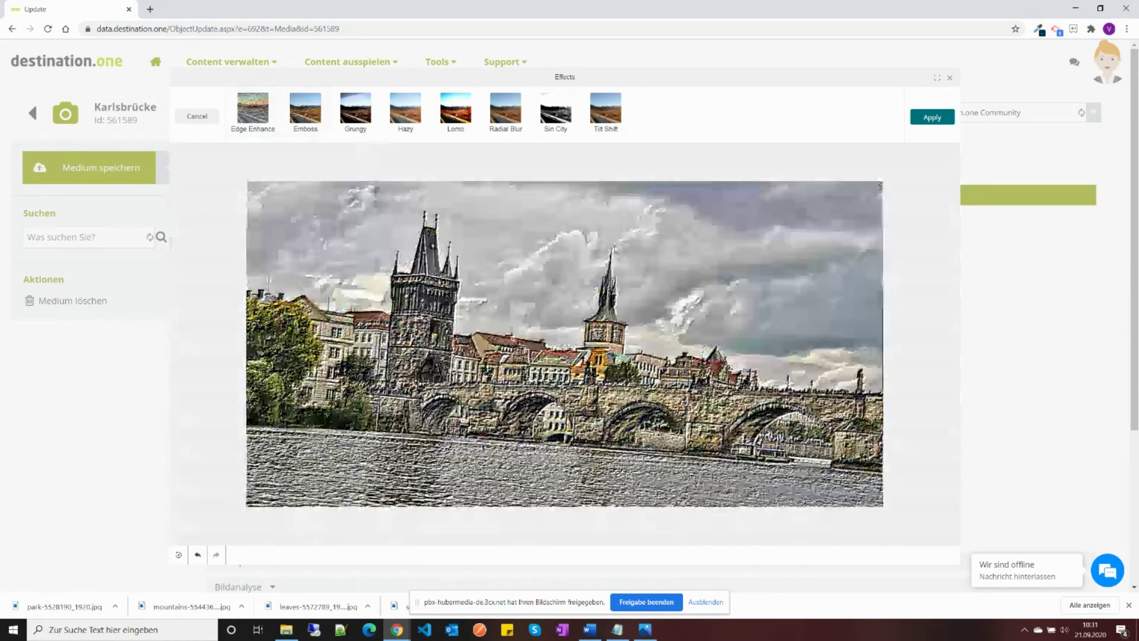
{"action": "left_click", "coordinate": [355, 109]}
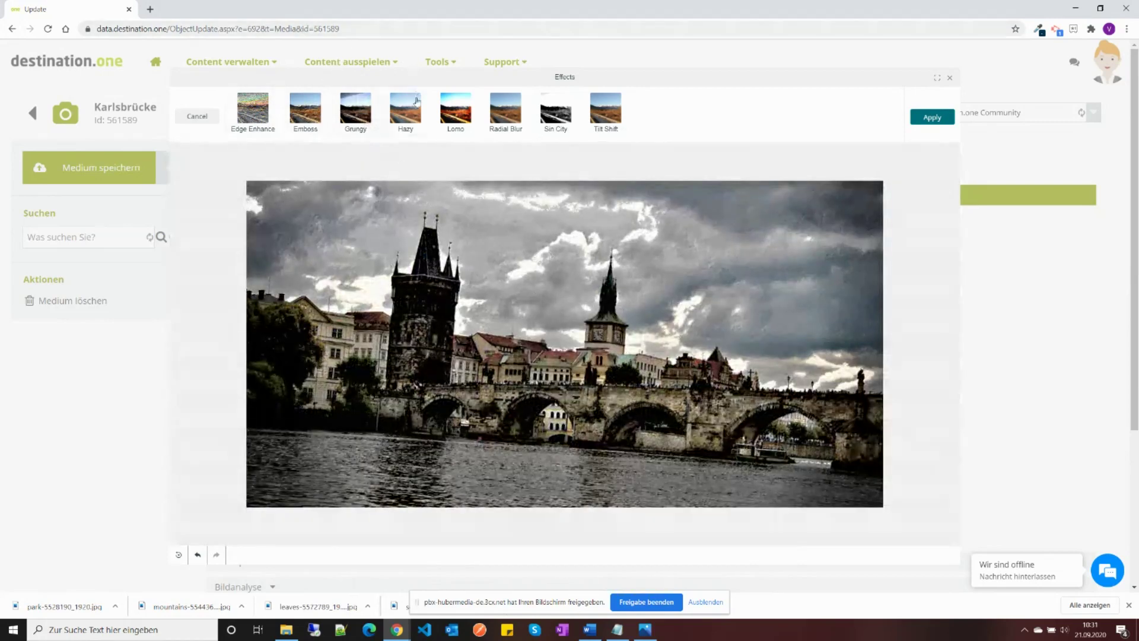
{"action": "left_click", "coordinate": [405, 109]}
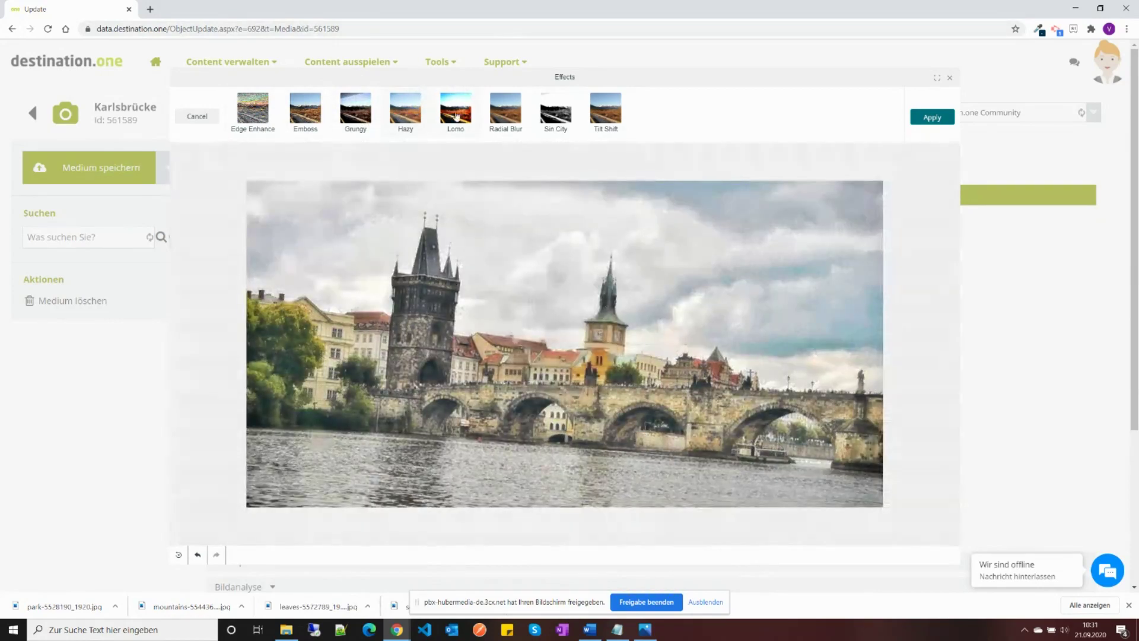
{"action": "left_click", "coordinate": [455, 108]}
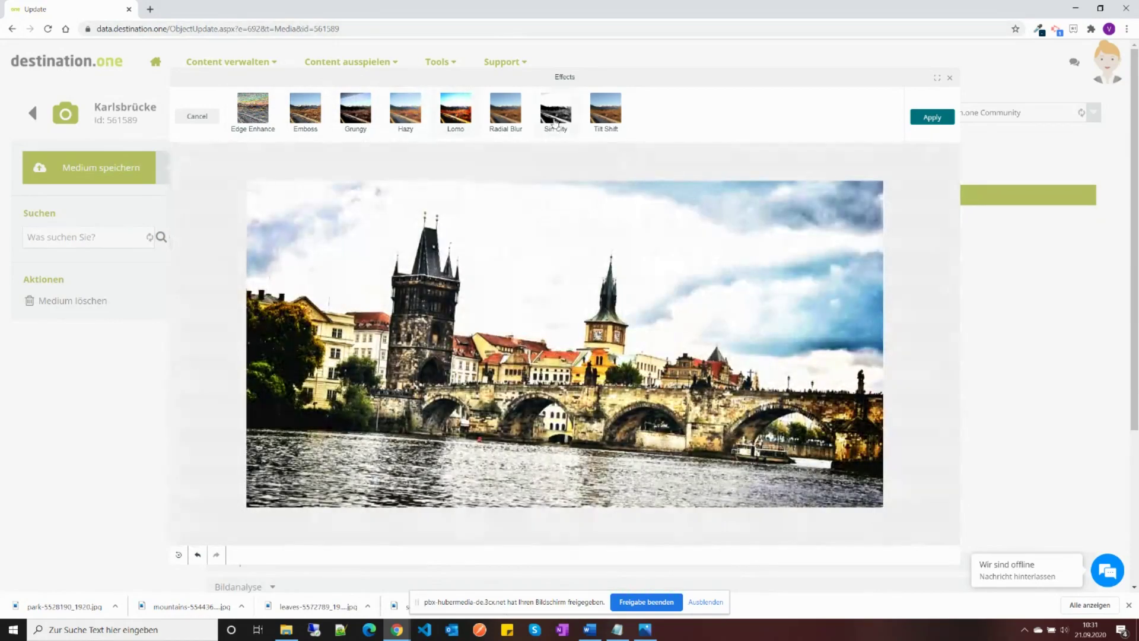
{"action": "left_click", "coordinate": [512, 111]}
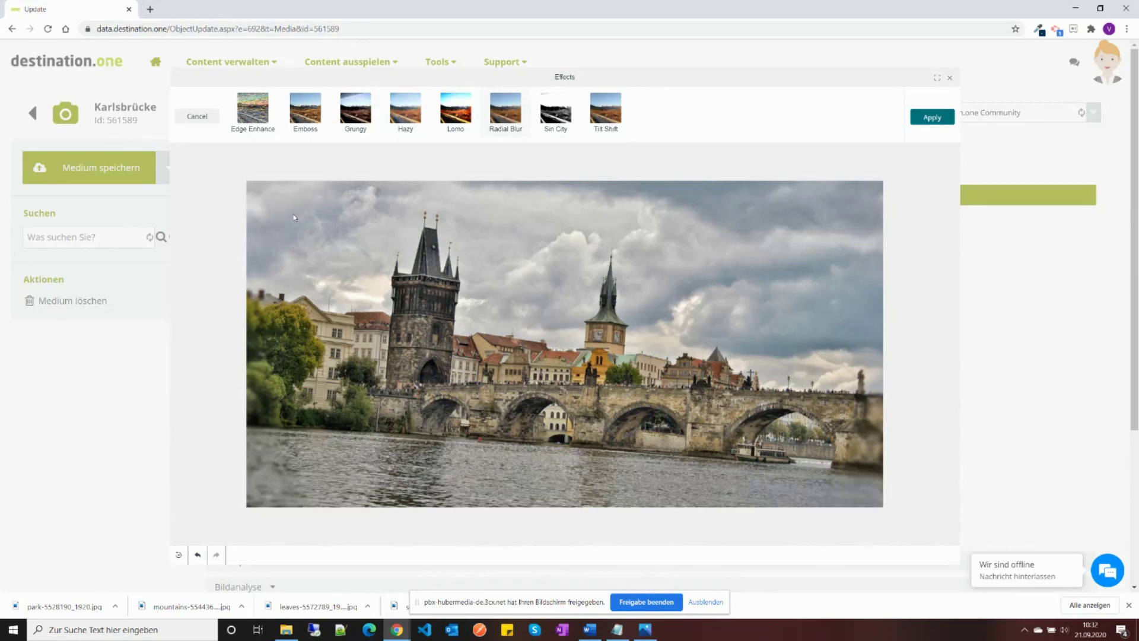
{"action": "left_click", "coordinate": [608, 114]}
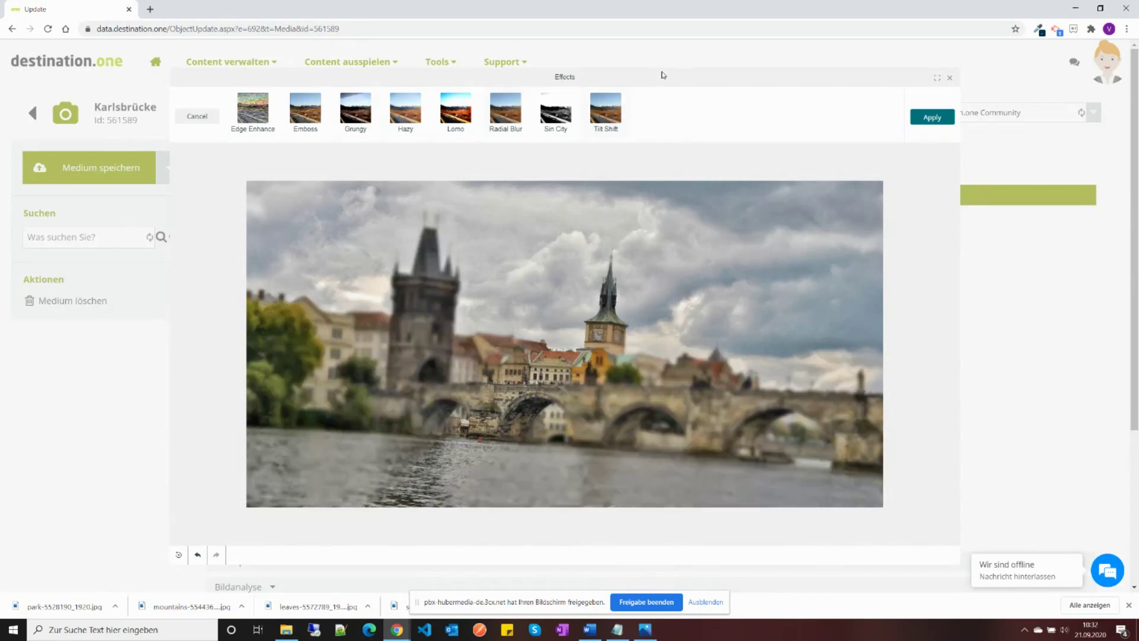
{"action": "left_click", "coordinate": [505, 110]}
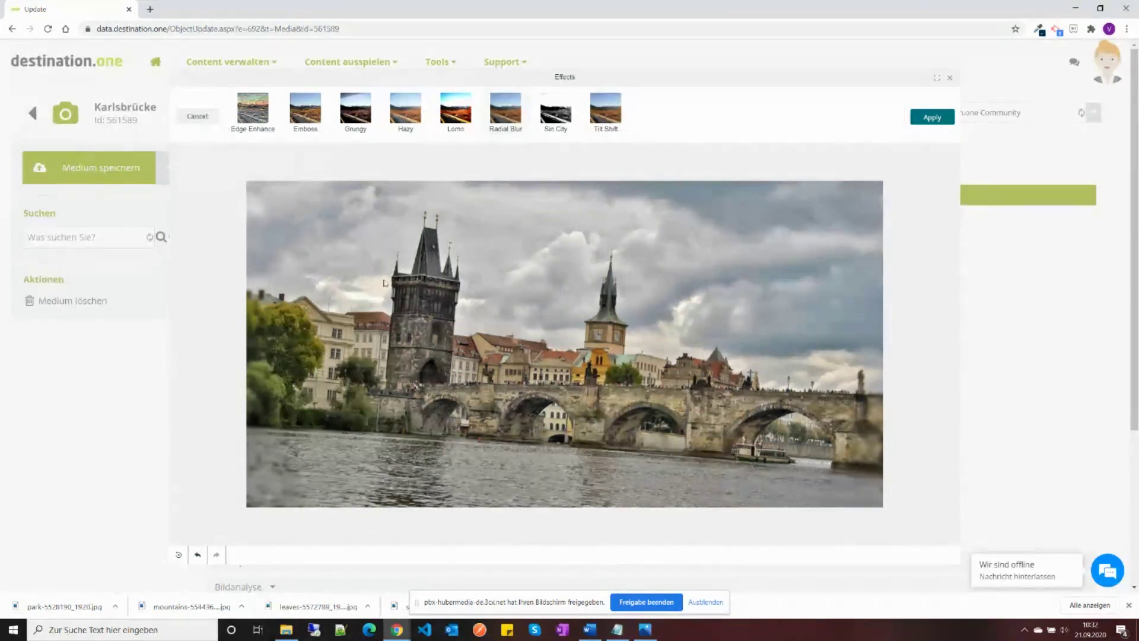
{"action": "left_click", "coordinate": [197, 116]}
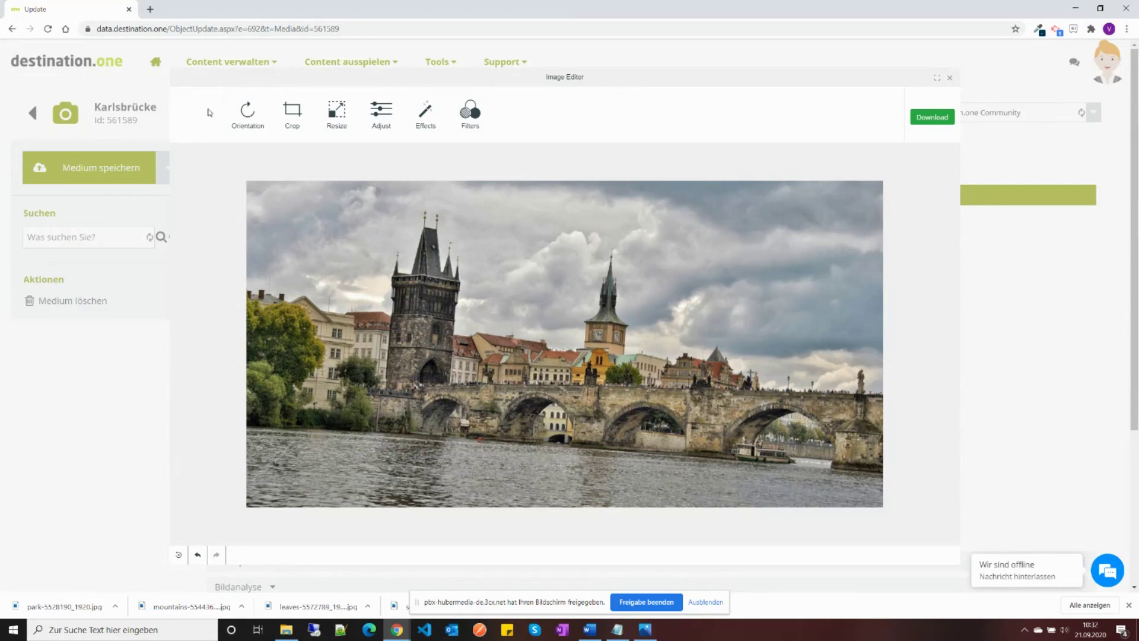
Step: Open the filter selection and preview filters such as Sepia and Love on the picture
{"action": "left_click", "coordinate": [470, 113]}
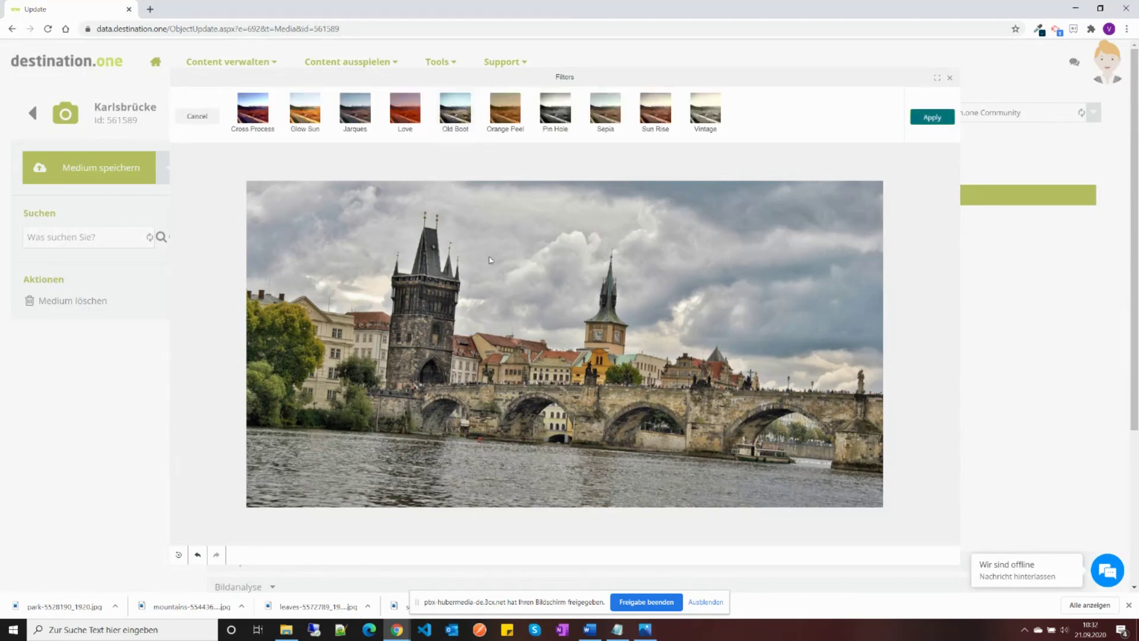
{"action": "left_click", "coordinate": [618, 105]}
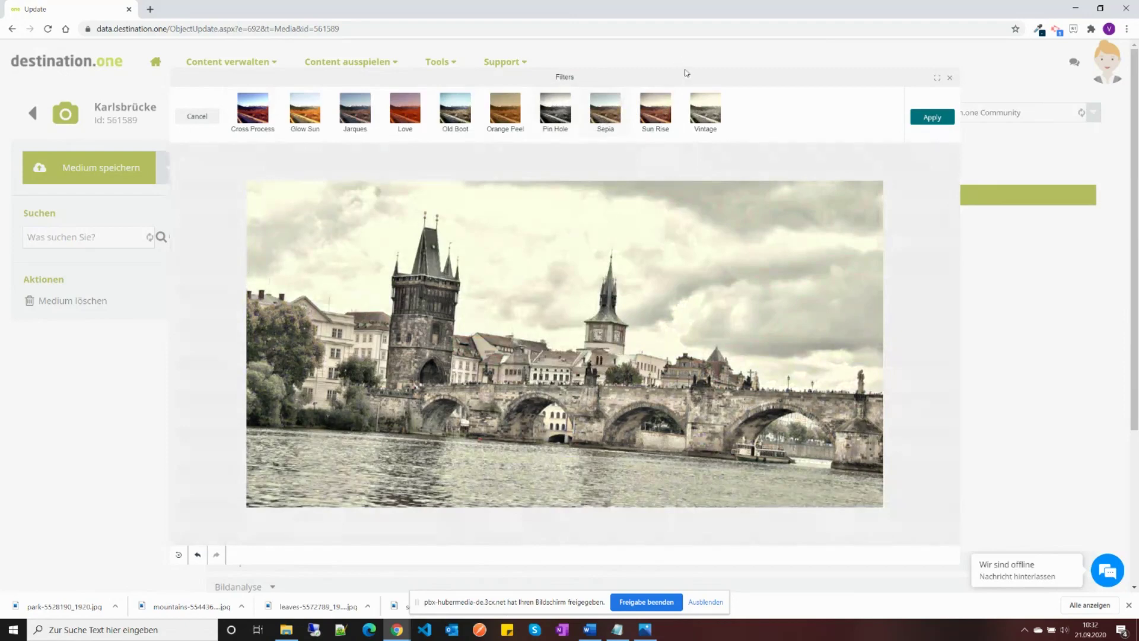
{"action": "left_click", "coordinate": [704, 108]}
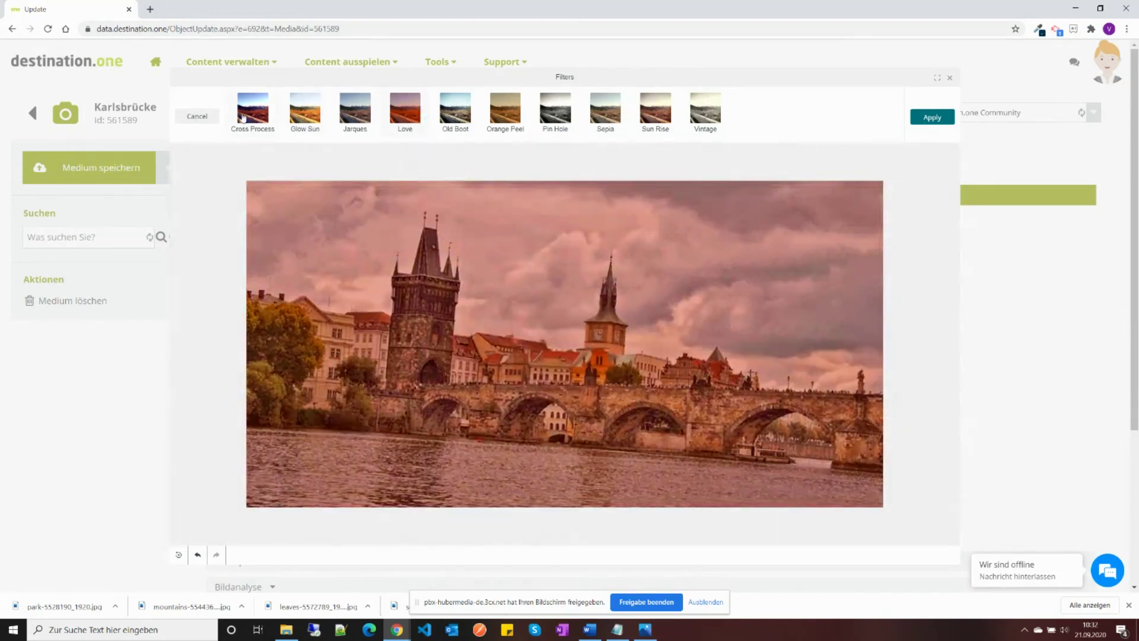
Step: Apply a filter with purple shadows and warm highlights, save the edited picture to the medium and reopen its Bildbearbeitung section
{"action": "left_click", "coordinate": [326, 114]}
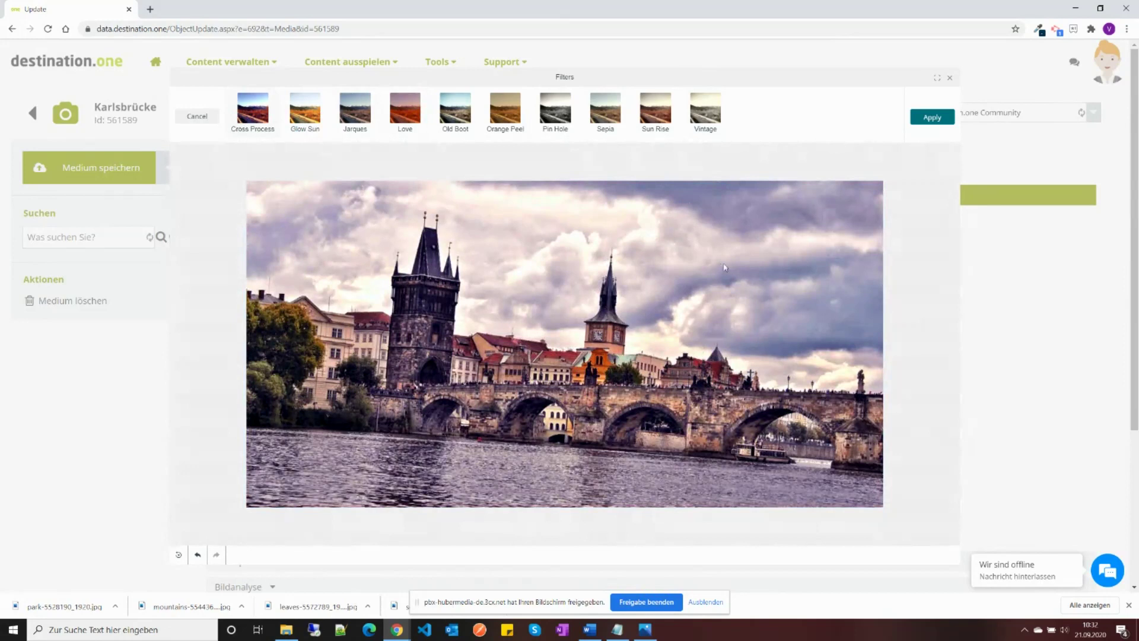
{"action": "left_click", "coordinate": [932, 118]}
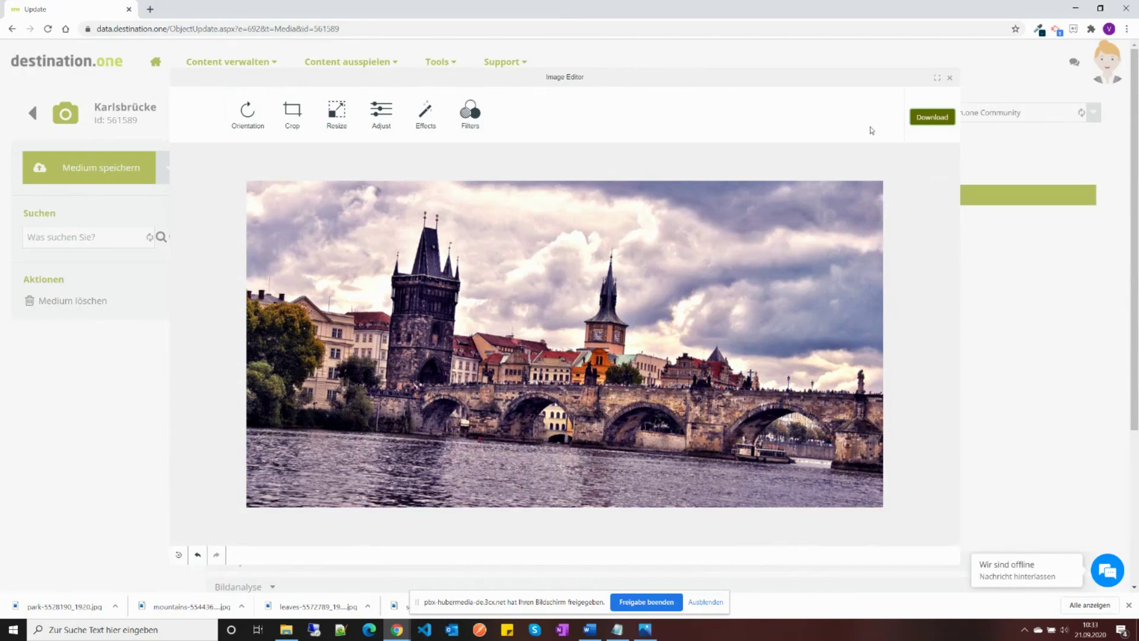
{"action": "left_click", "coordinate": [922, 126]}
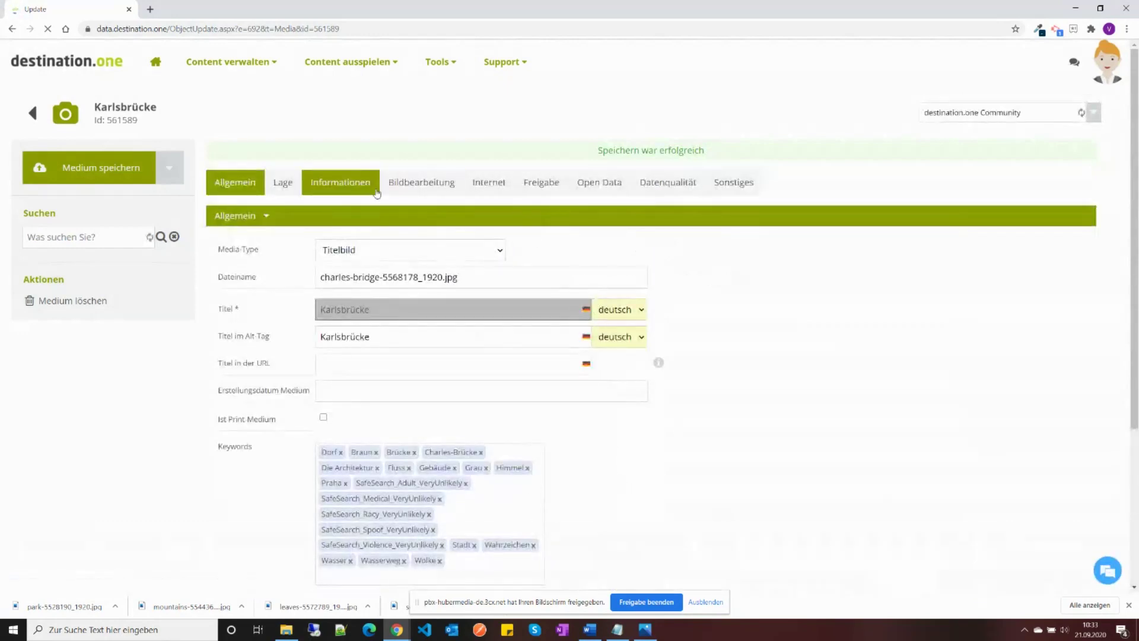
{"action": "left_click", "coordinate": [426, 182]}
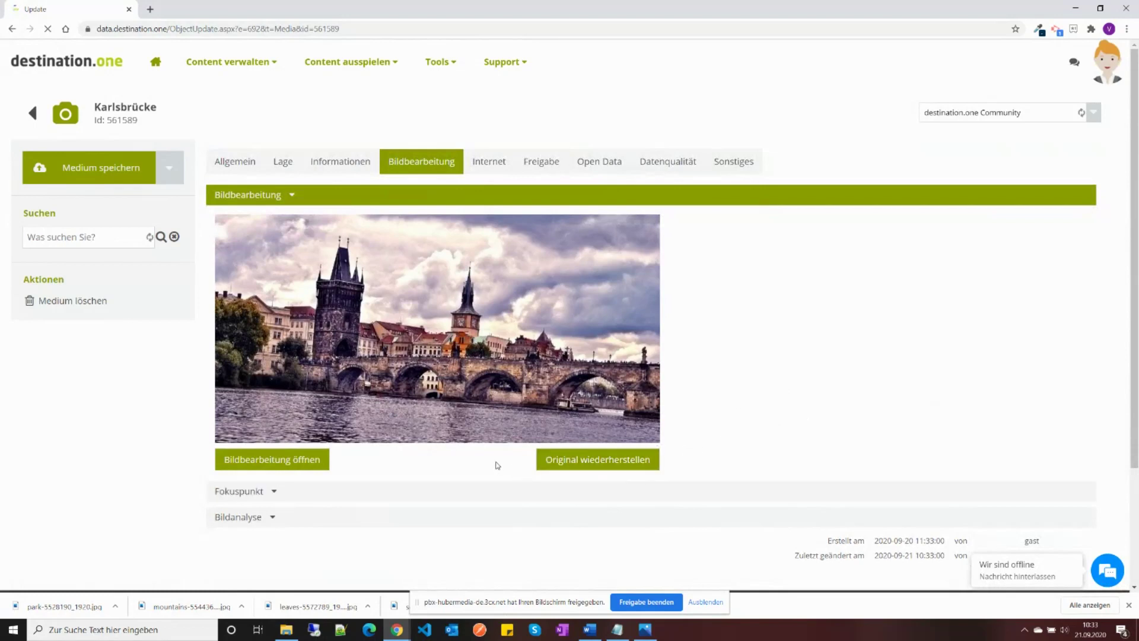
Step: Restore the original picture of the Karlsbrücke medium, discarding its saved crop and filter edits
{"action": "left_click", "coordinate": [594, 468]}
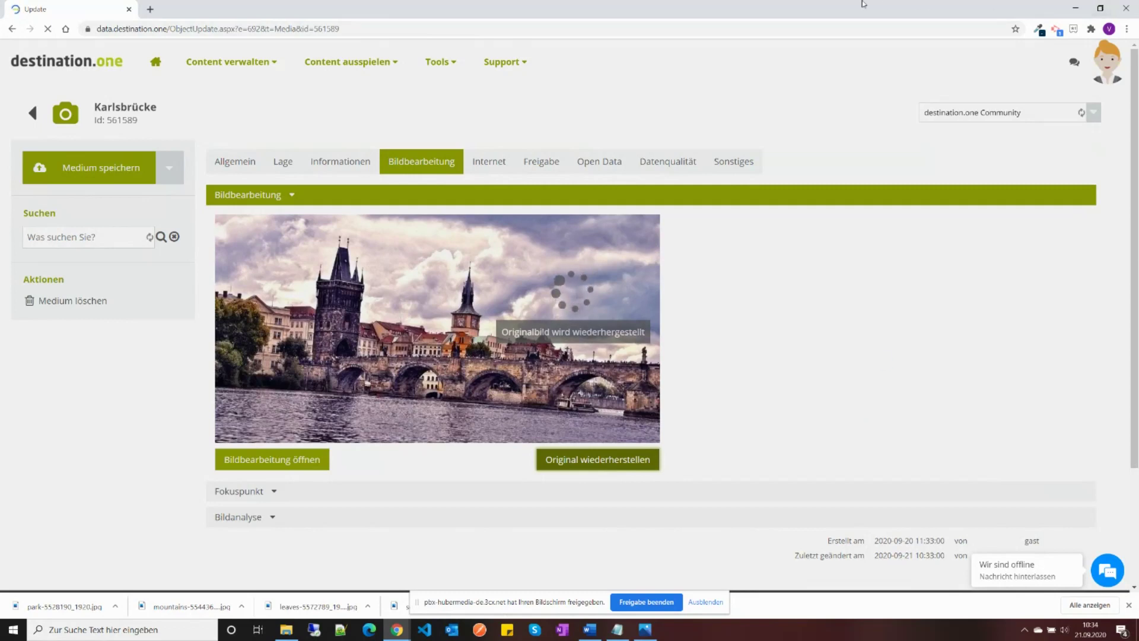
{"action": "left_click", "coordinate": [344, 24]}
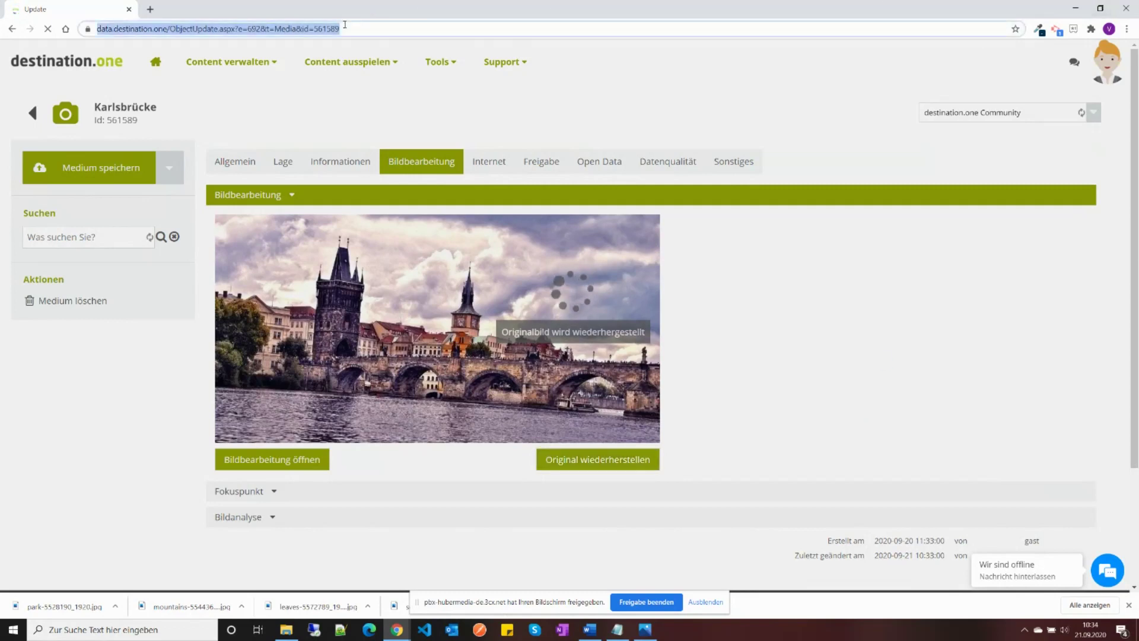
{"action": "key", "text": "Escape"}
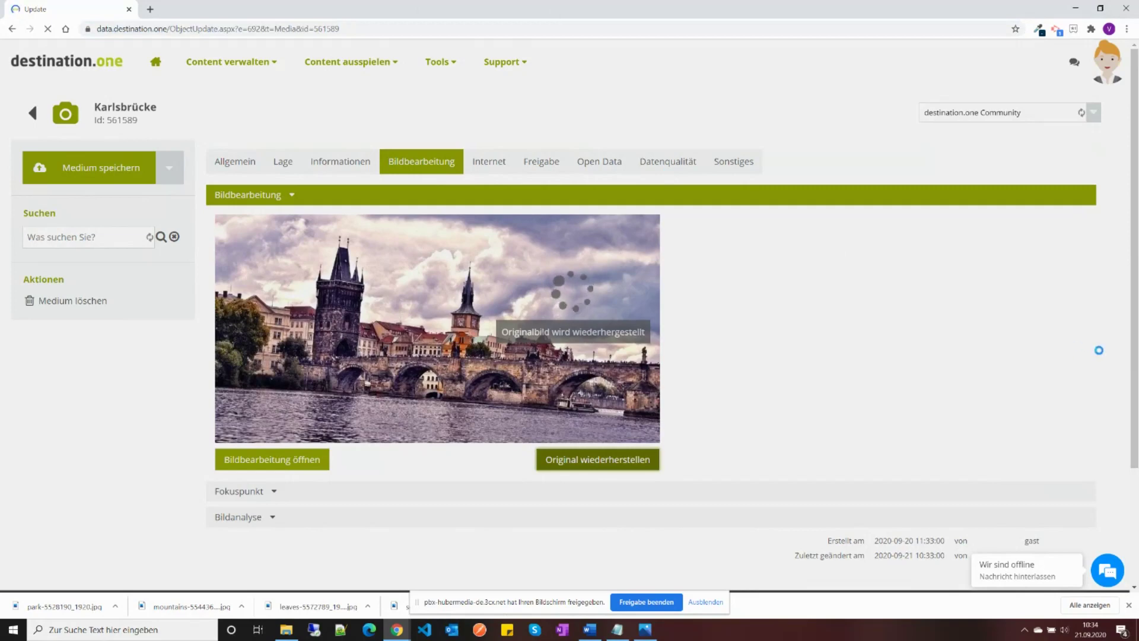
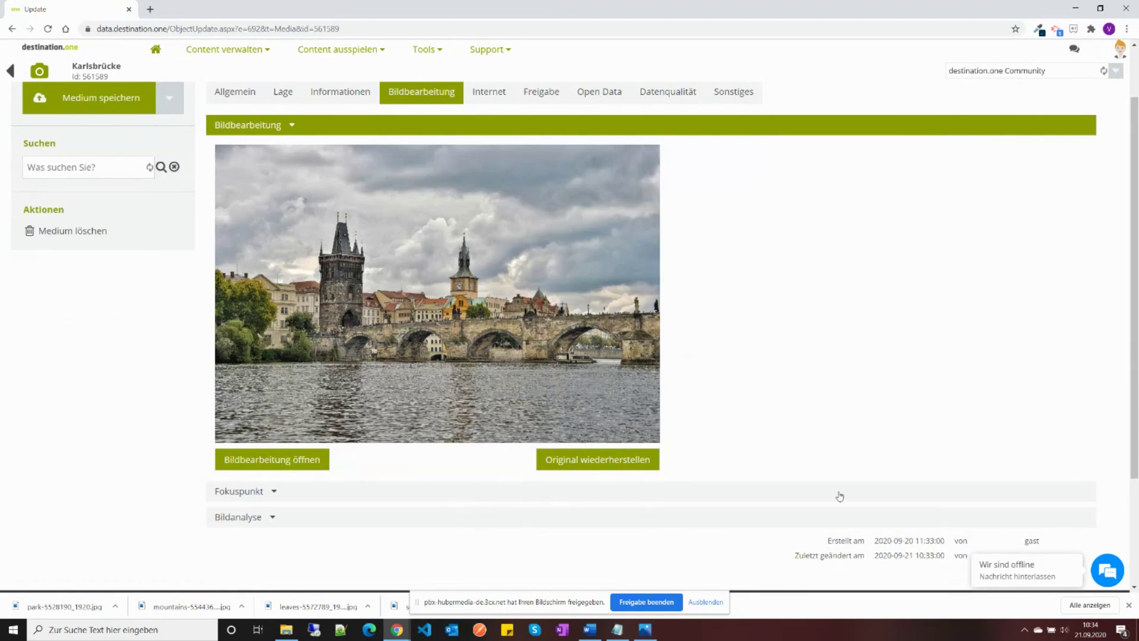
Step: Set the picture's focus point on the large dark bridge tower, at X -0,47 and Y 0,33, and check the crop previews
{"action": "left_click", "coordinate": [239, 497]}
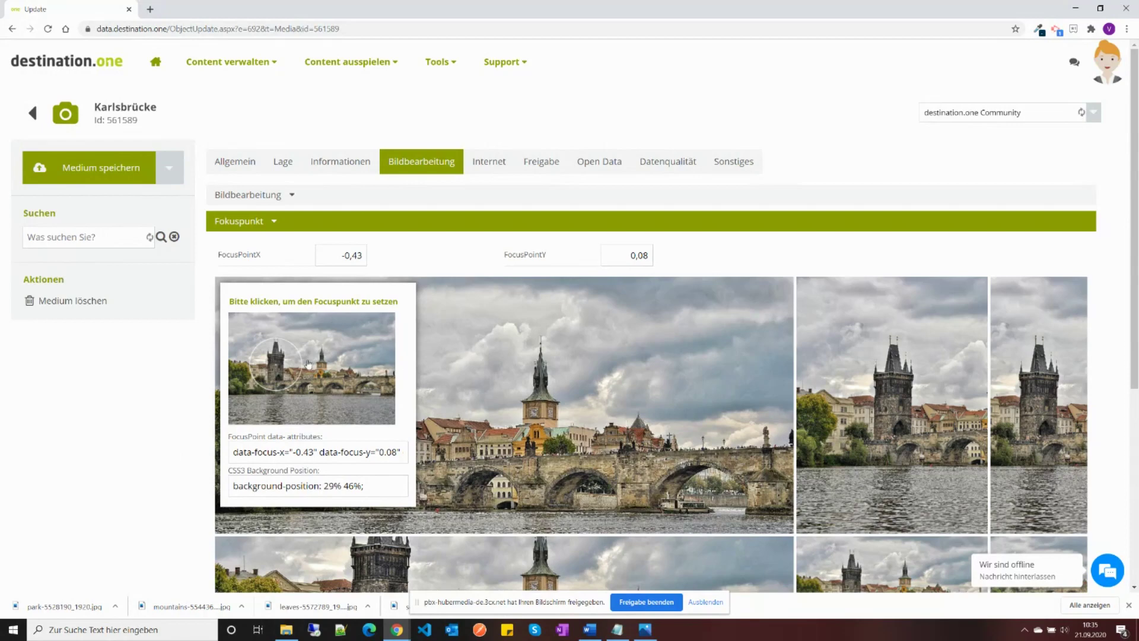
{"action": "left_click", "coordinate": [326, 355]}
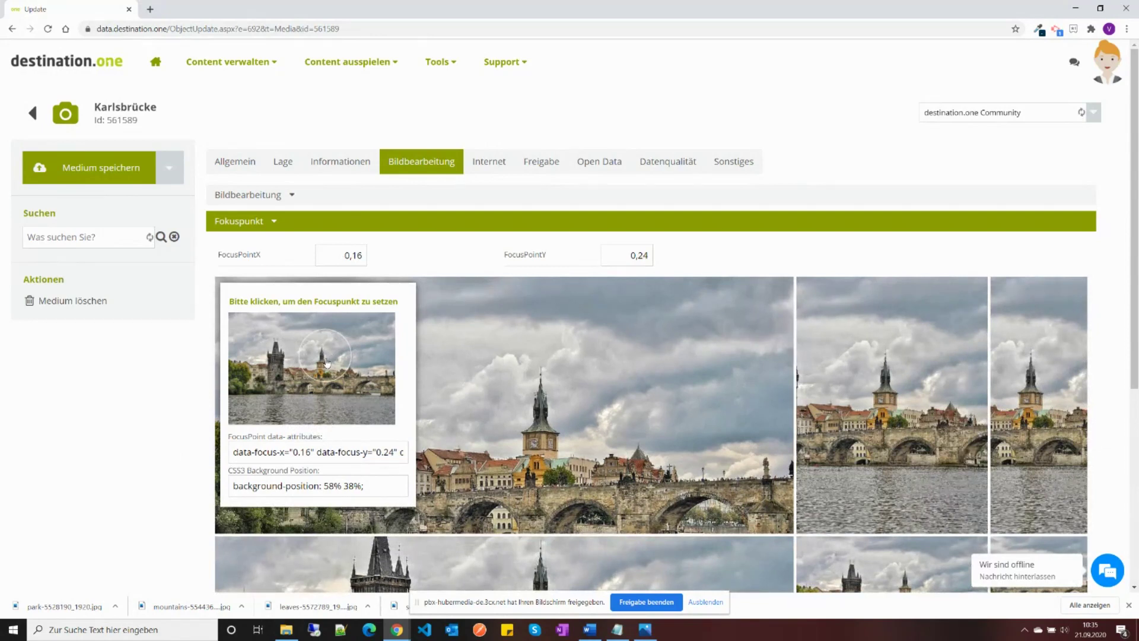
{"action": "left_click", "coordinate": [273, 351]}
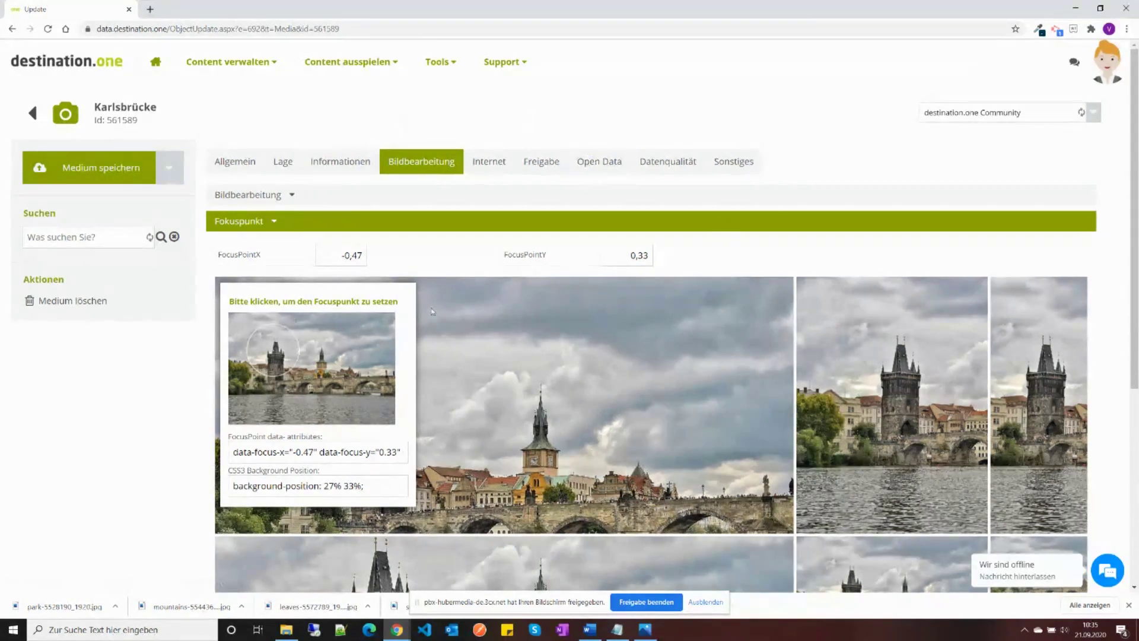
{"action": "scroll", "coordinate": [349, 482], "scroll_direction": "down", "scroll_amount": 4}
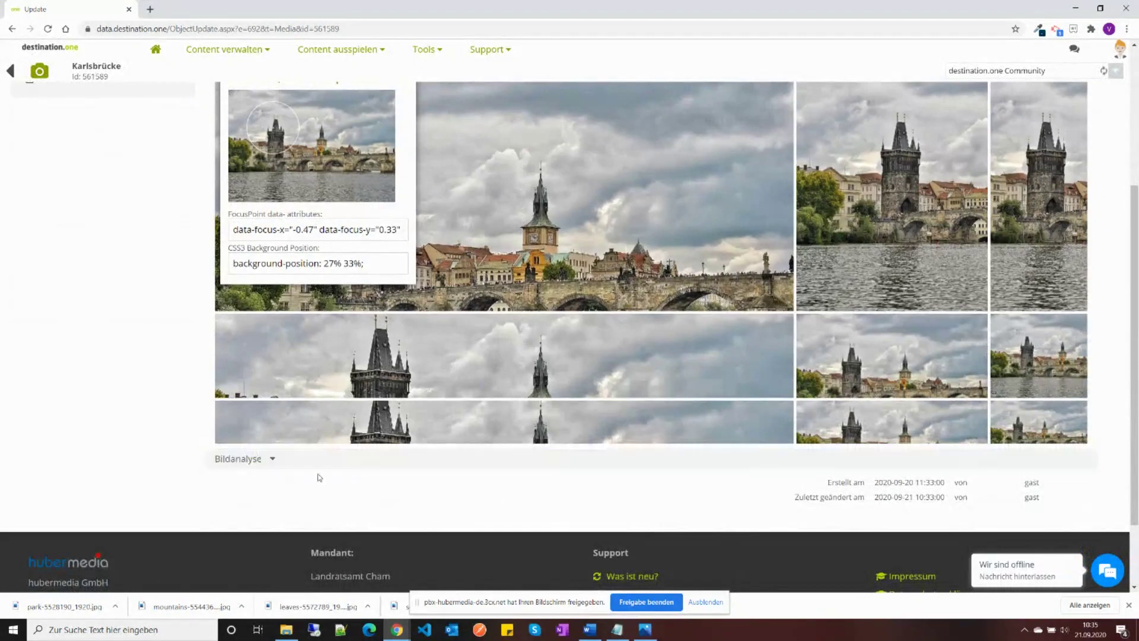
Step: Remove the keywords Dorf, SafeSearch_Racy_VeryUnlikely, SafeSearch_Medical_VeryUnlikely and SafeSearch_Adult_VeryUnlikely from the medium's general data
{"action": "left_click", "coordinate": [269, 462]}
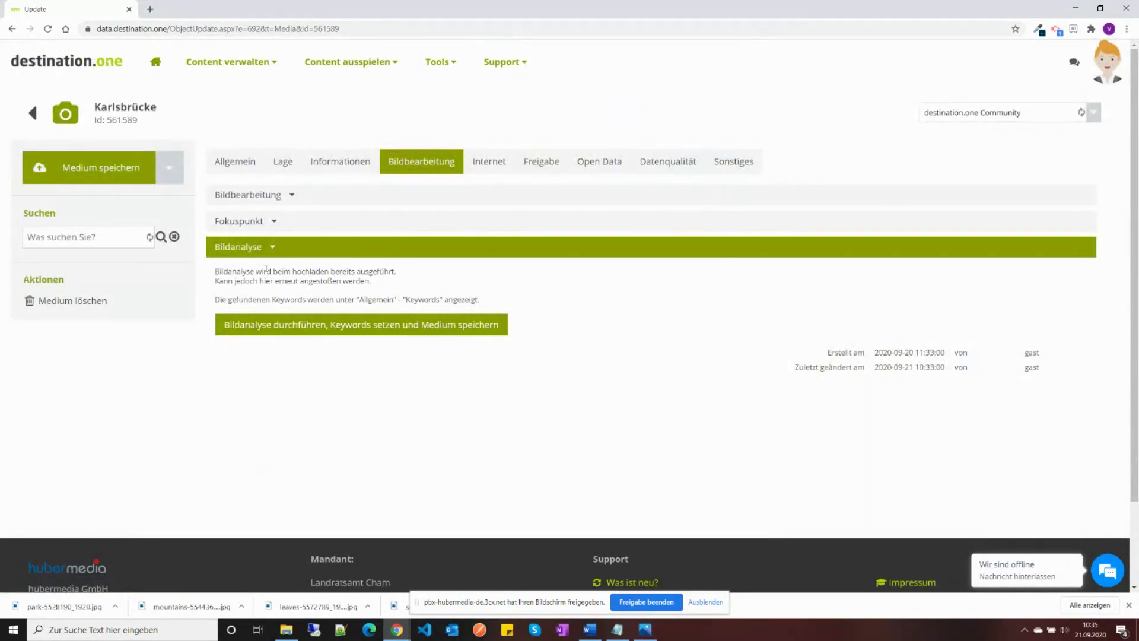
{"action": "left_click", "coordinate": [235, 161]}
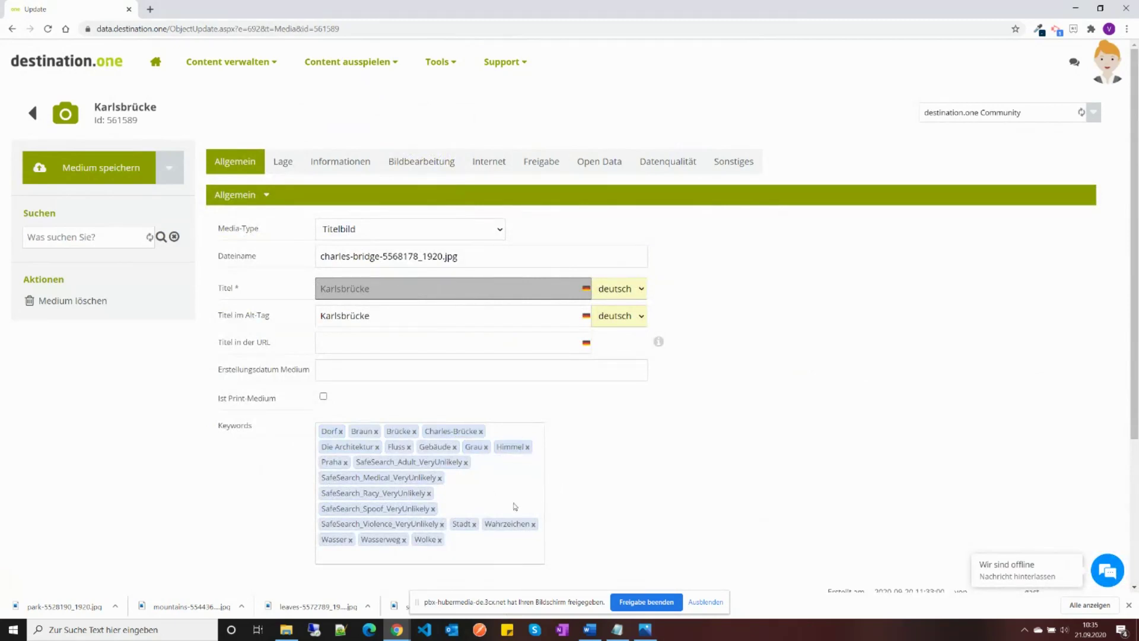
{"action": "left_click", "coordinate": [340, 431]}
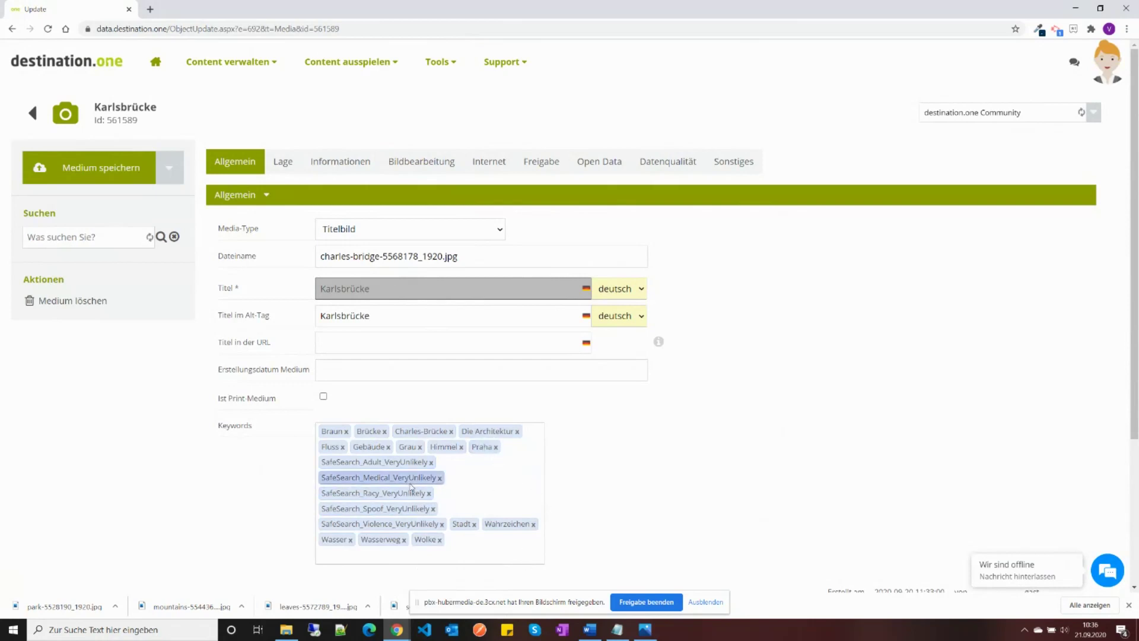
{"action": "left_click", "coordinate": [428, 493]}
{"action": "left_click", "coordinate": [442, 478]}
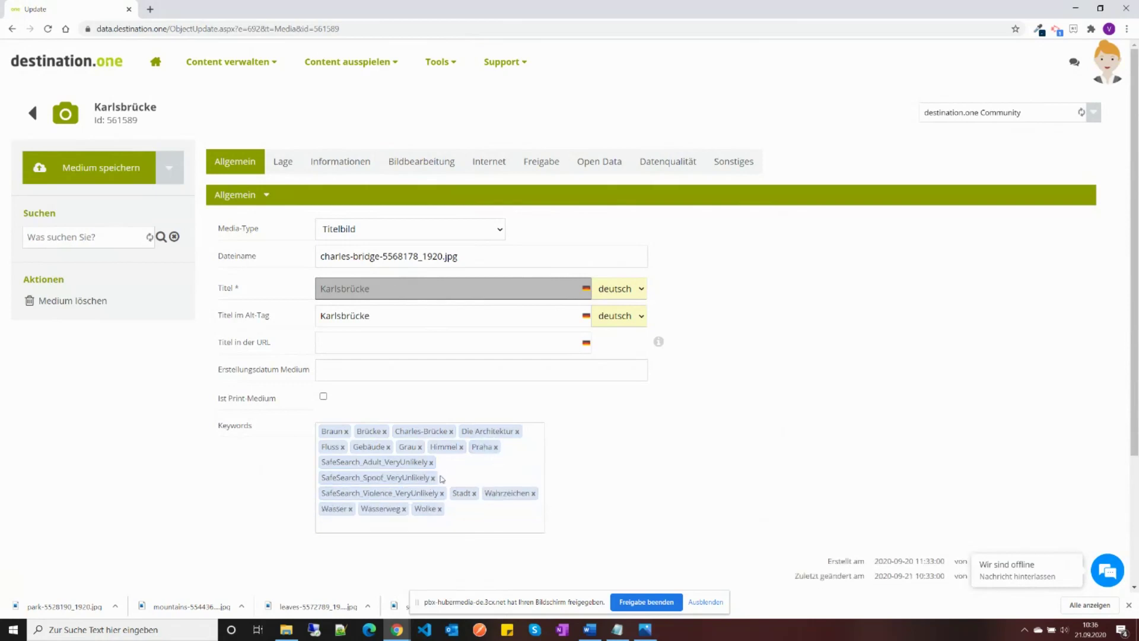
{"action": "left_click", "coordinate": [431, 462]}
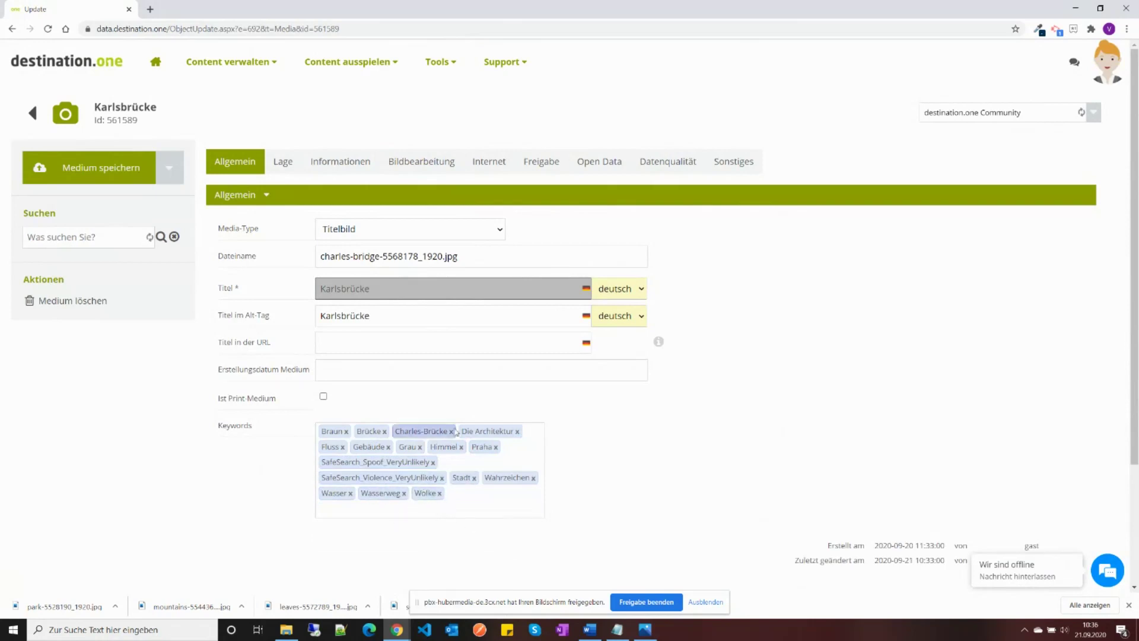
Step: Run the image analysis again so that it sets the keywords and saves the medium
{"action": "left_click", "coordinate": [350, 165]}
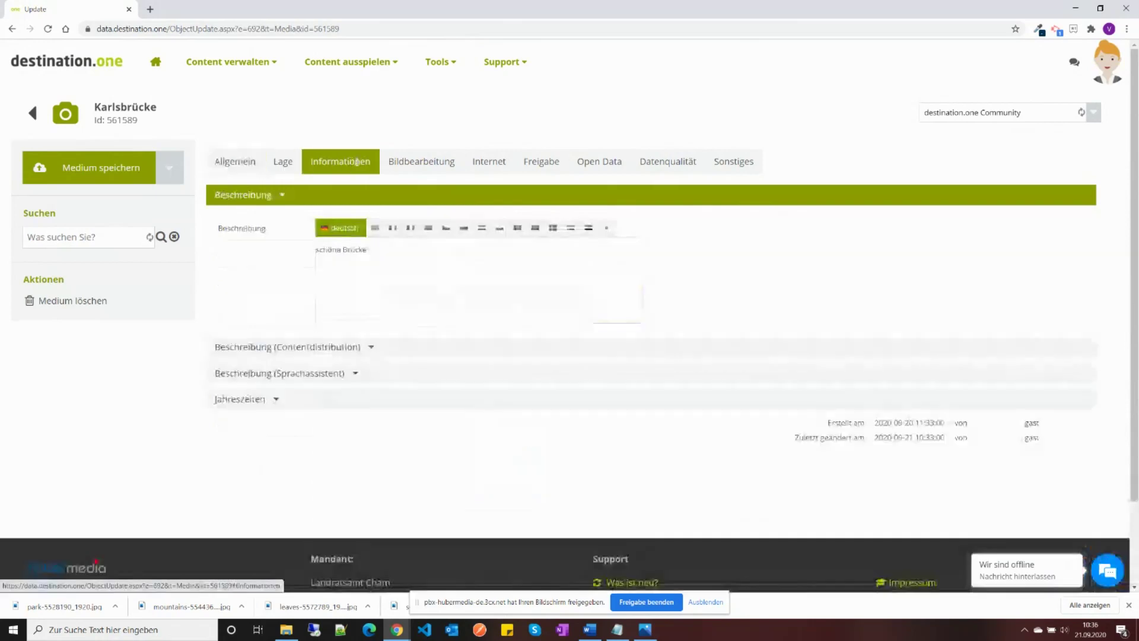
{"action": "left_click", "coordinate": [422, 162]}
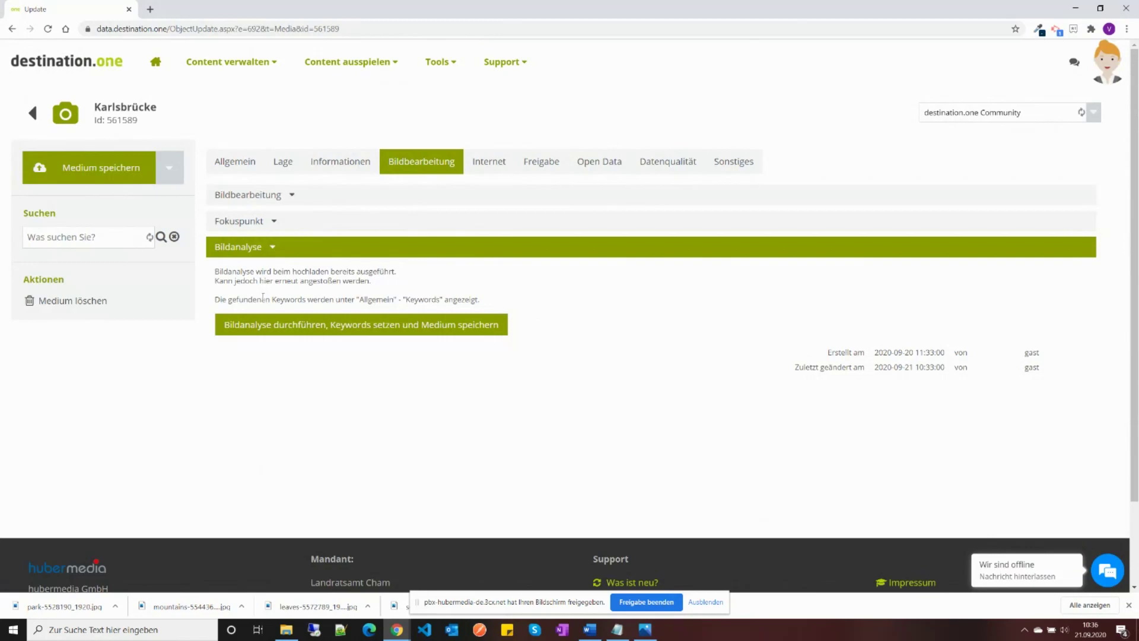
{"action": "left_click", "coordinate": [334, 326]}
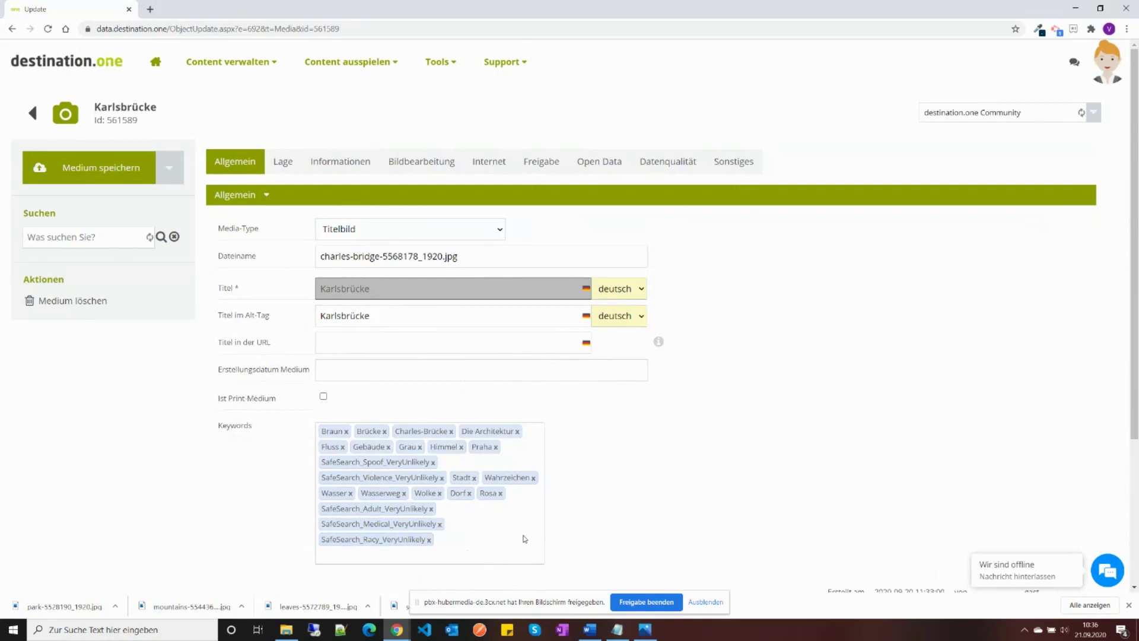
Step: Revisit the Bildanalyse section and add the keyword Tourismus to the medium's general data
{"action": "left_click", "coordinate": [405, 164]}
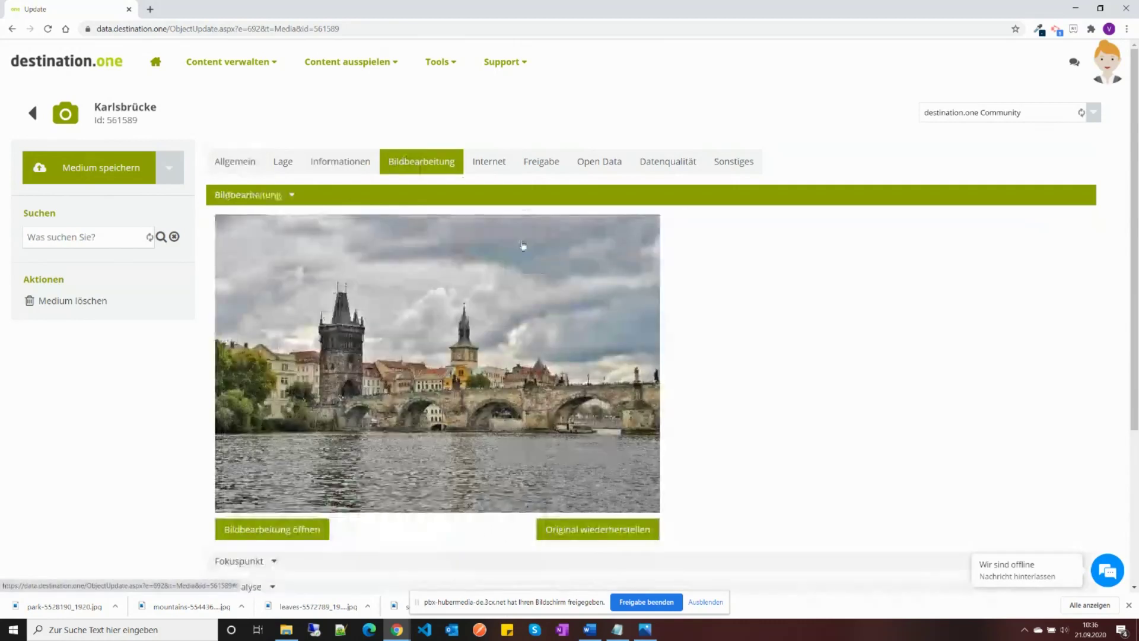
{"action": "scroll", "coordinate": [483, 425], "scroll_direction": "down", "scroll_amount": 2}
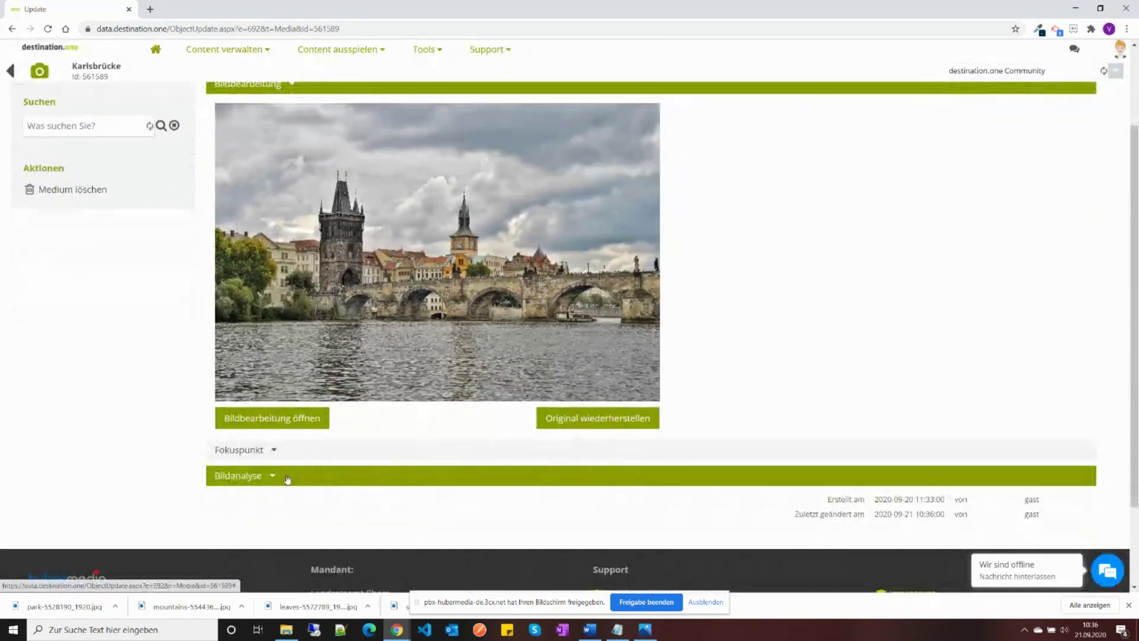
{"action": "left_click", "coordinate": [289, 476]}
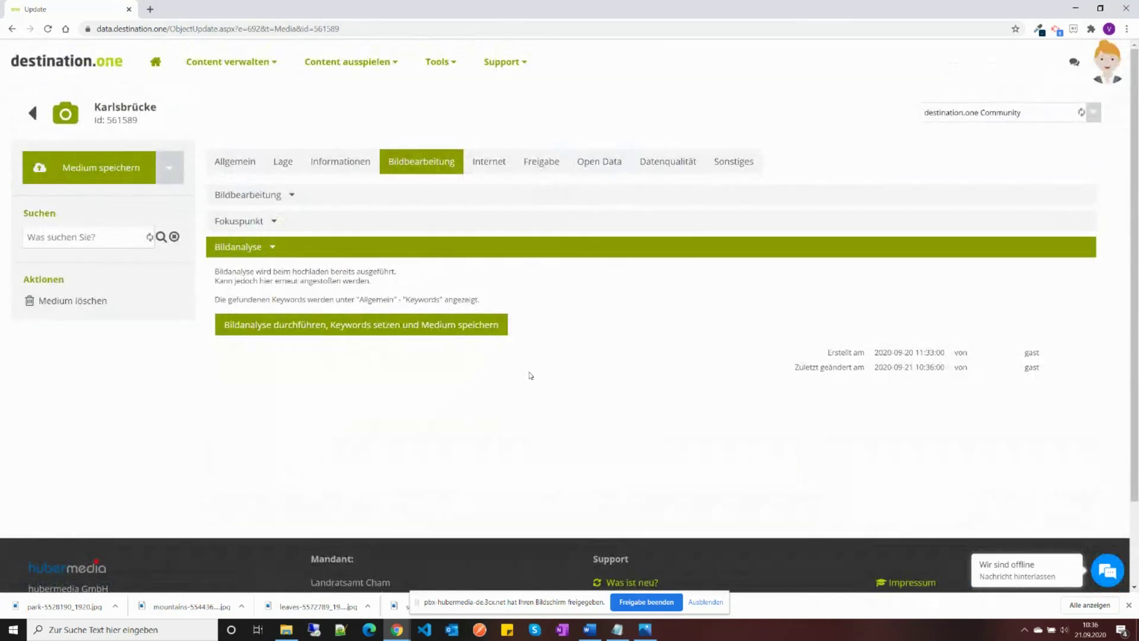
{"action": "left_click", "coordinate": [226, 152]}
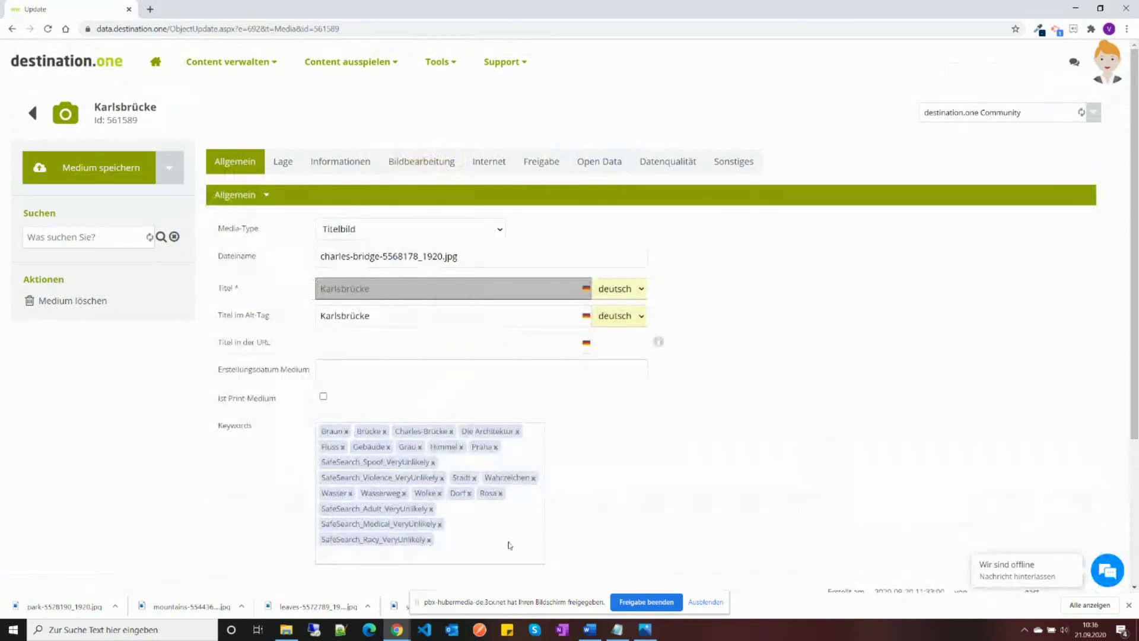
{"action": "left_click", "coordinate": [468, 550]}
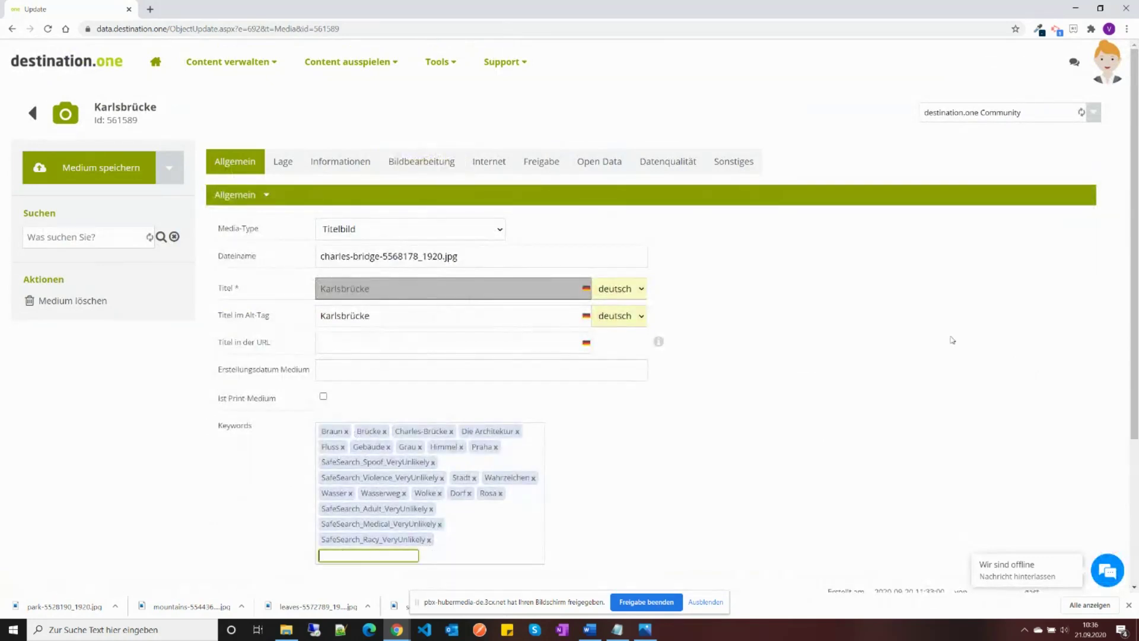
{"action": "type", "text": "Tourismus"}
{"action": "key", "text": "Return"}
Step: Examine the medium's Internet settings, including Online-Datum, Sperr-Datum, SEO information and iFrame-Link, and its Freigabe settings
{"action": "left_click", "coordinate": [419, 164]}
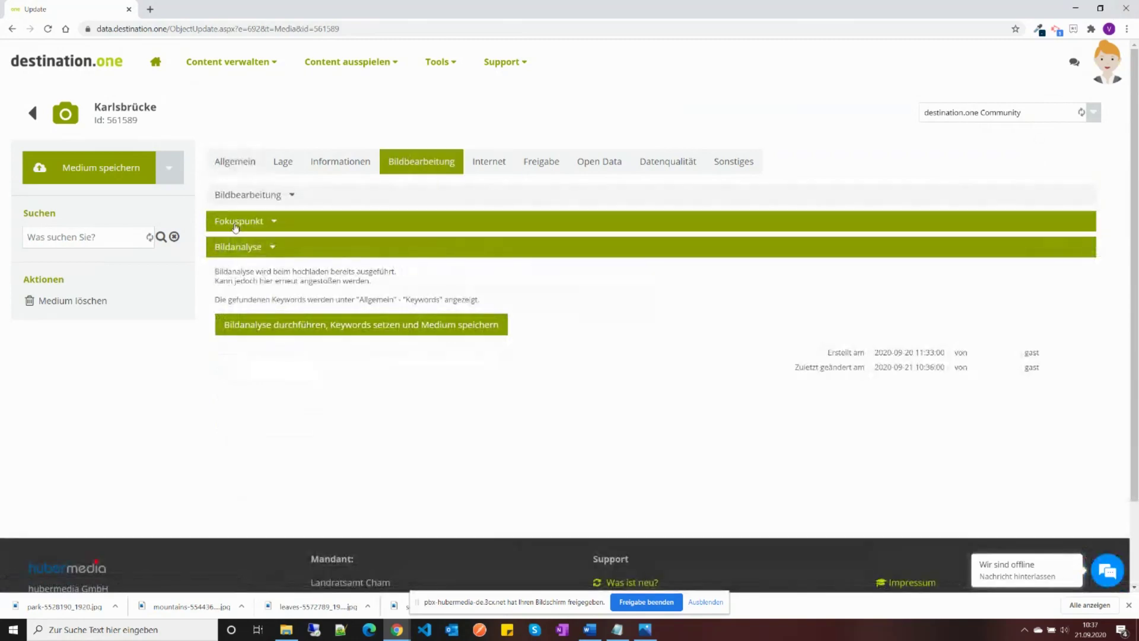
{"action": "left_click", "coordinate": [494, 159]}
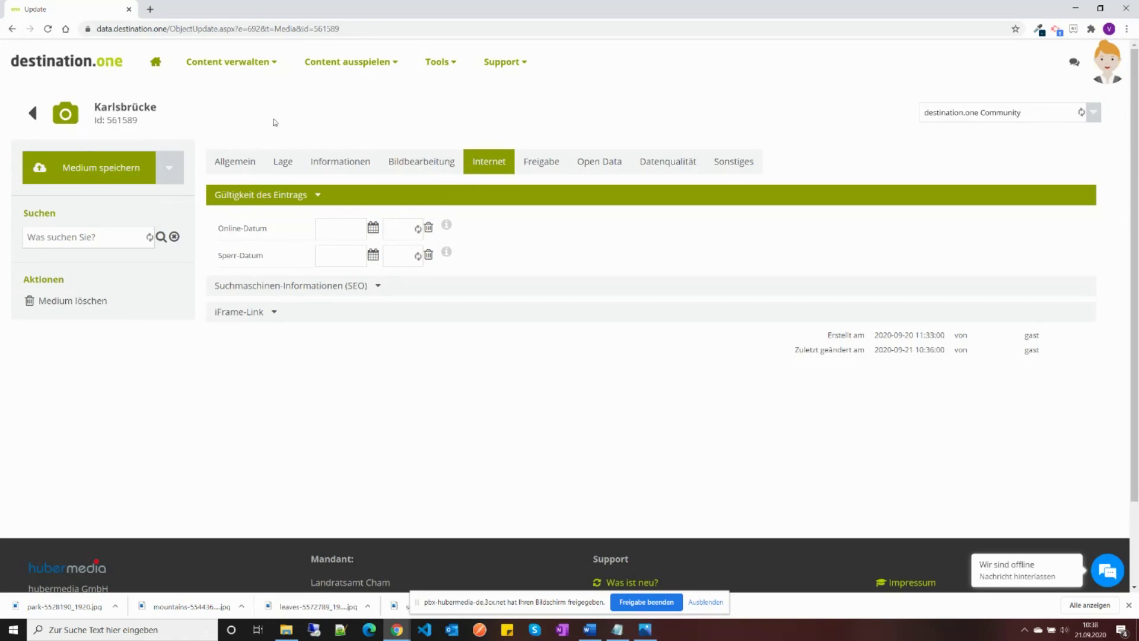
{"action": "left_click", "coordinate": [255, 165]}
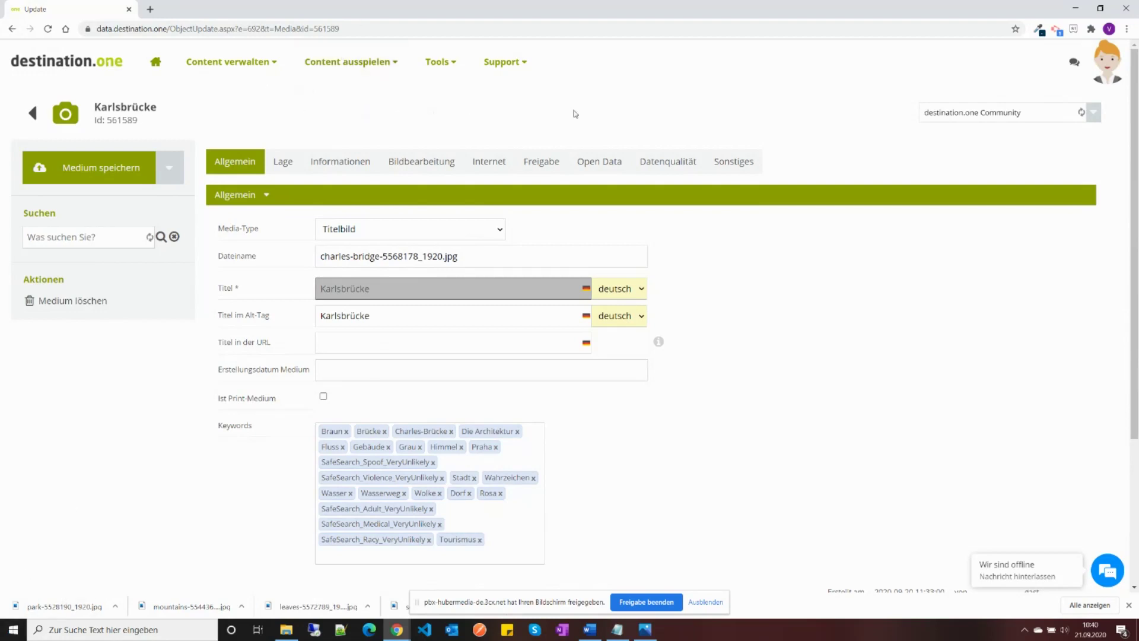
{"action": "left_click", "coordinate": [448, 163]}
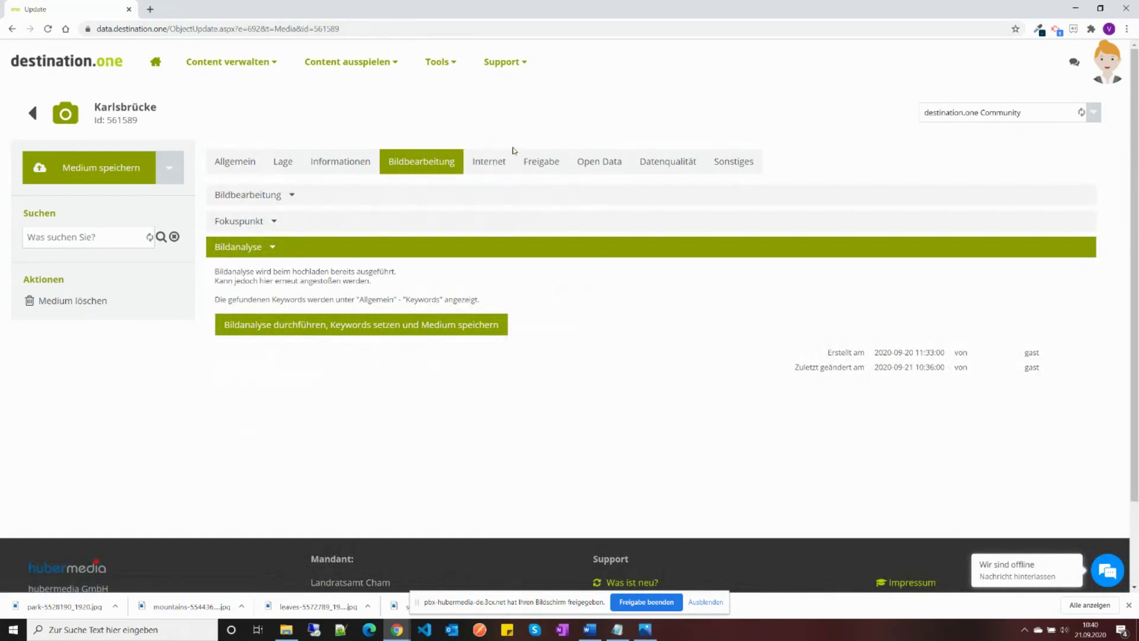
{"action": "left_click", "coordinate": [483, 163]}
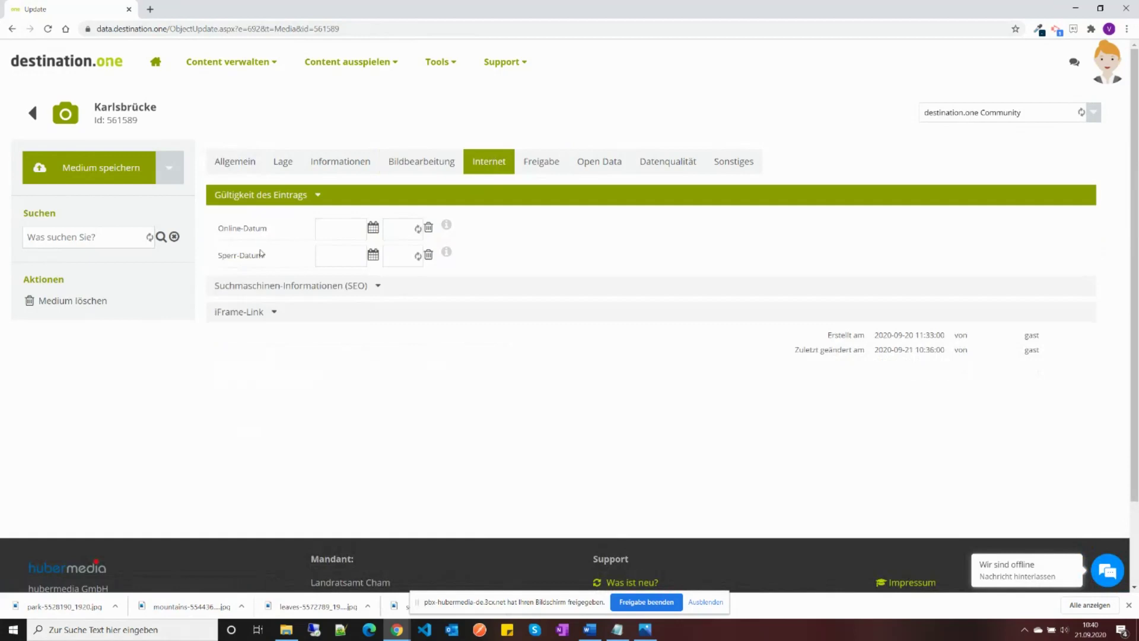
{"action": "left_click", "coordinate": [347, 229]}
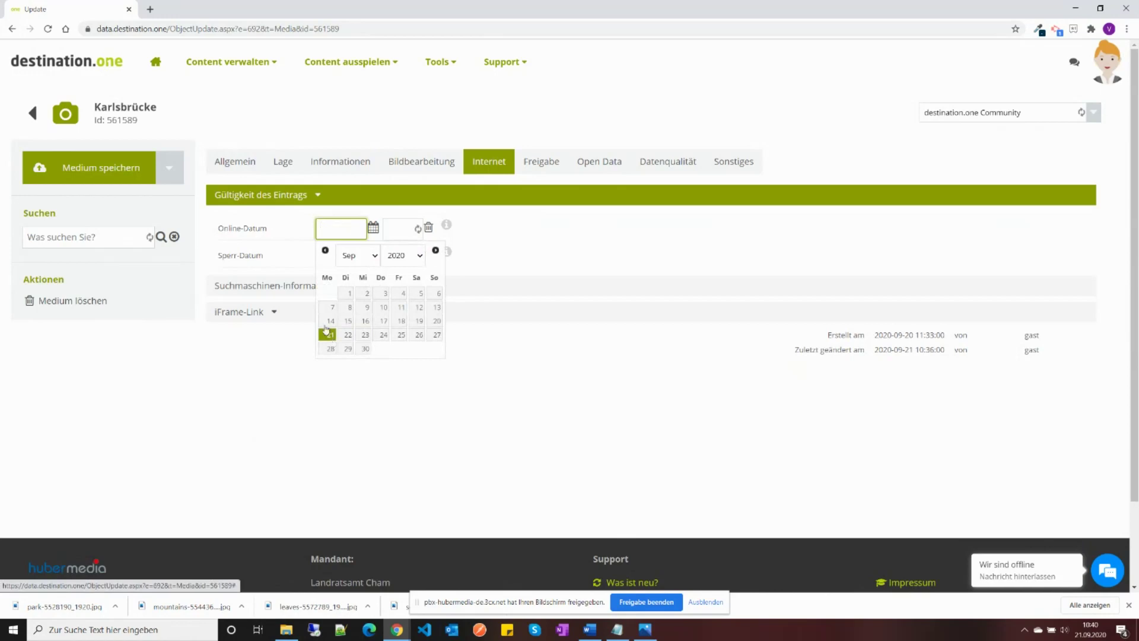
{"action": "left_click", "coordinate": [317, 256]}
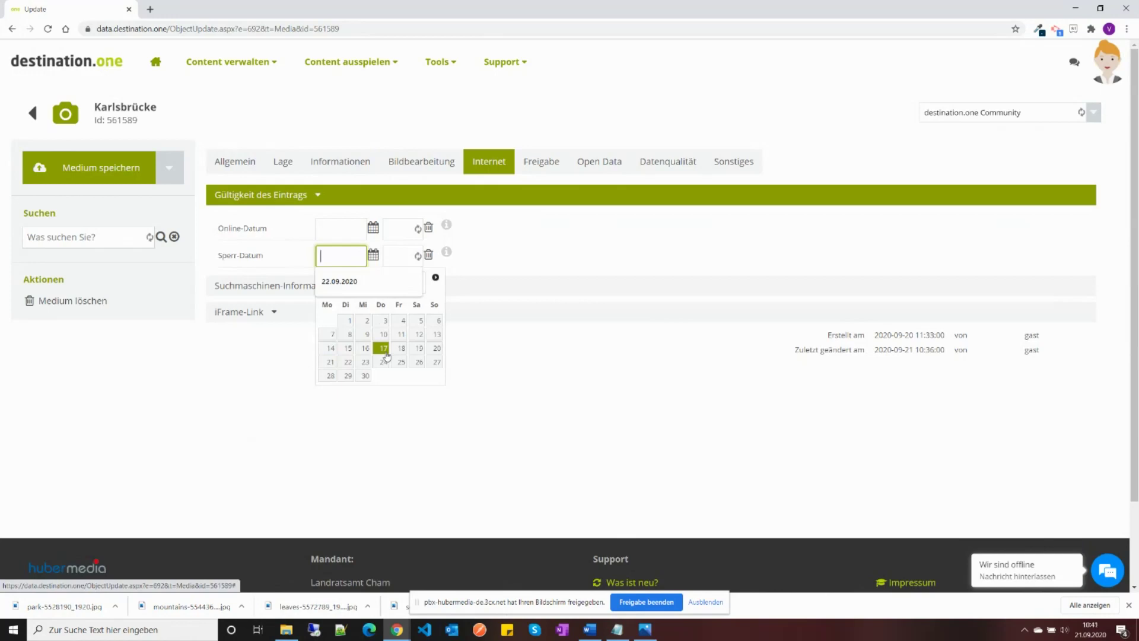
{"action": "left_click", "coordinate": [287, 285]}
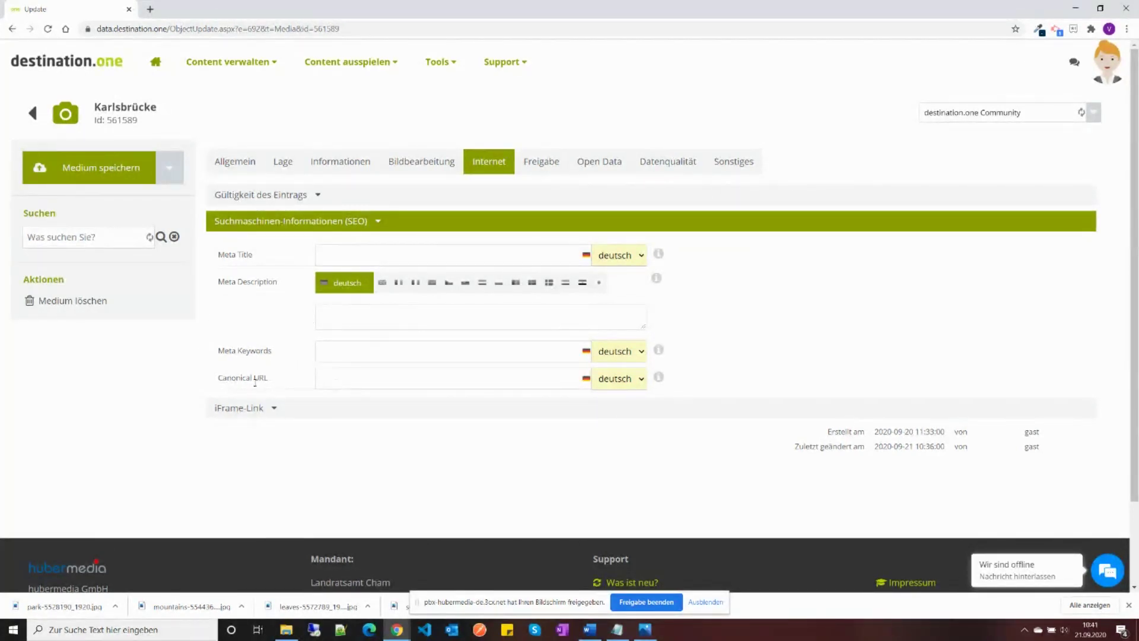
{"action": "left_click", "coordinate": [279, 412]}
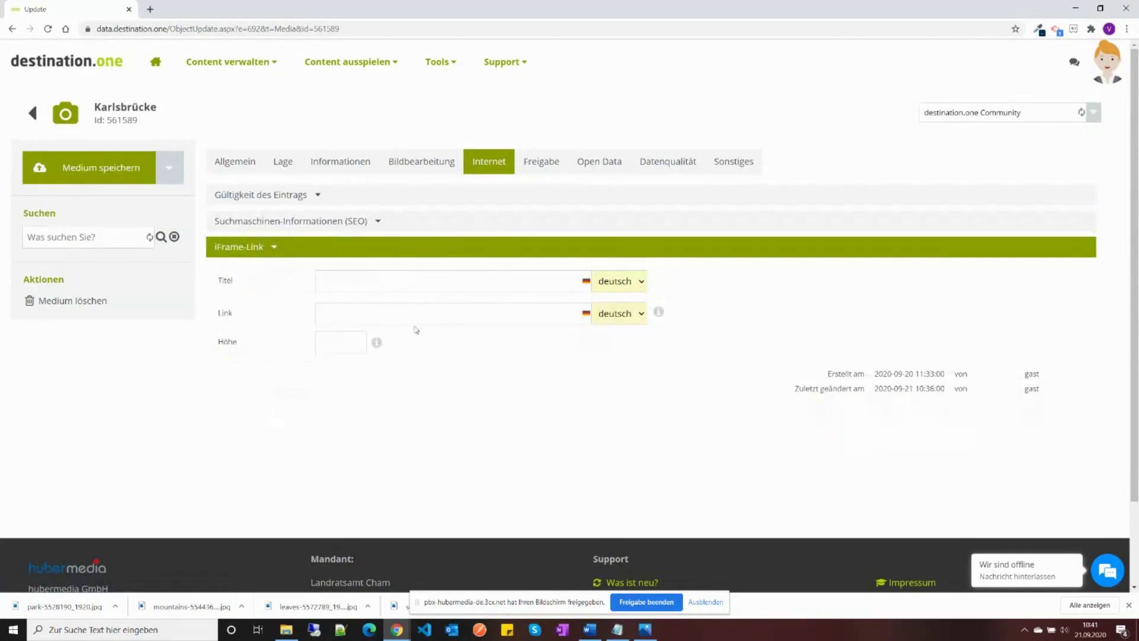
{"action": "left_click", "coordinate": [536, 169]}
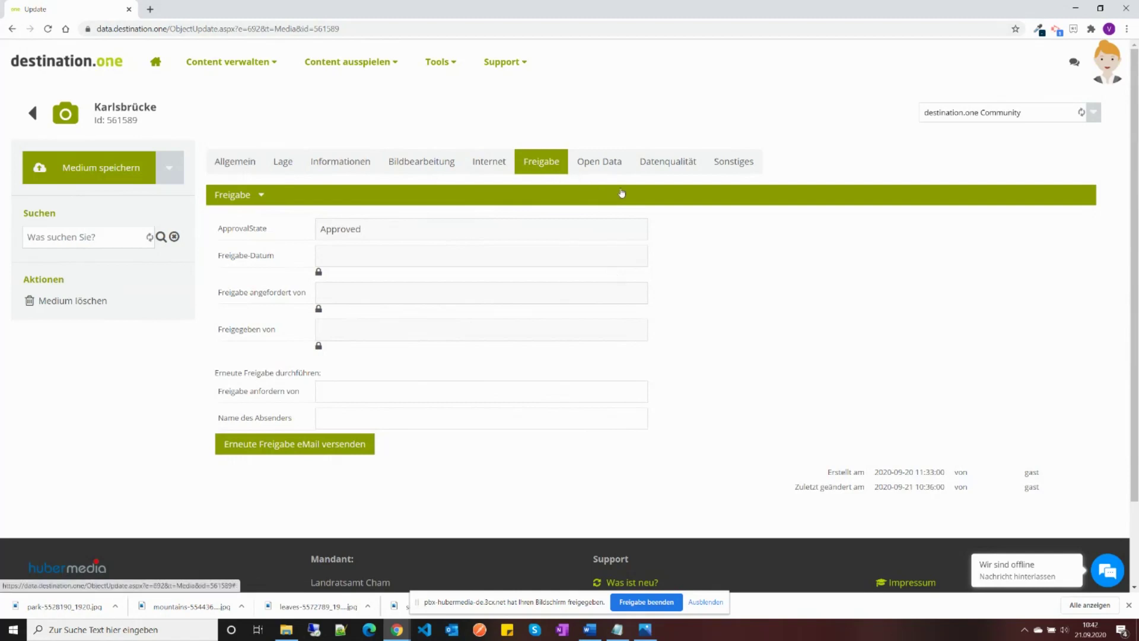
Step: Read the Creative Commons note in the Open Data section, try the CC-BY-SA licence and deselect it again
{"action": "left_click", "coordinate": [606, 155]}
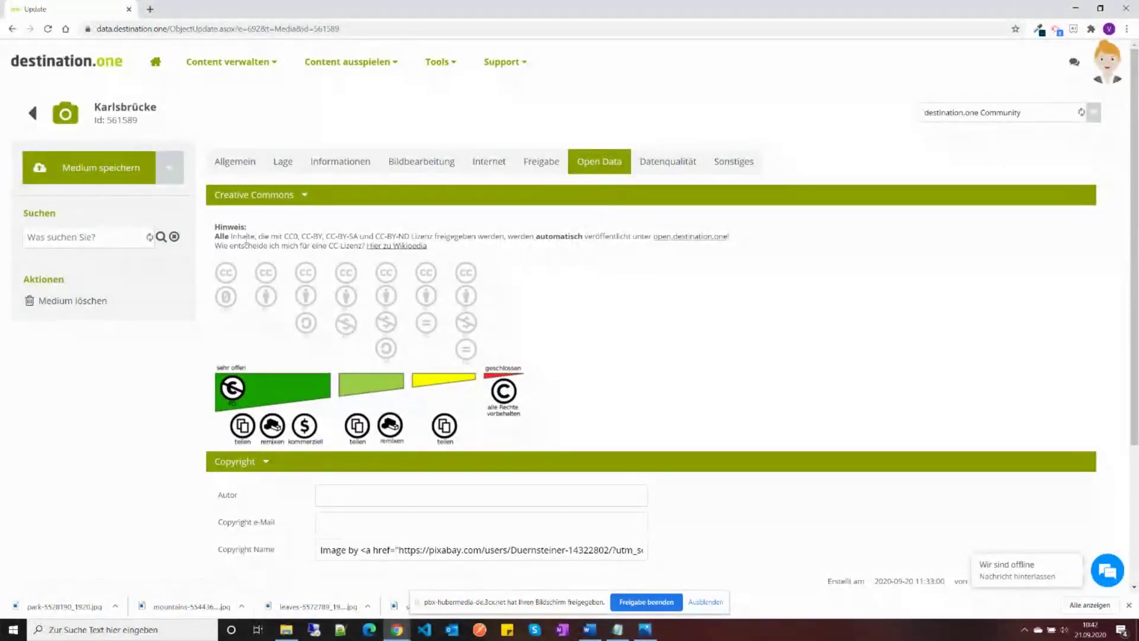
{"action": "left_click_drag", "start_coordinate": [282, 235], "coordinate": [413, 233]}
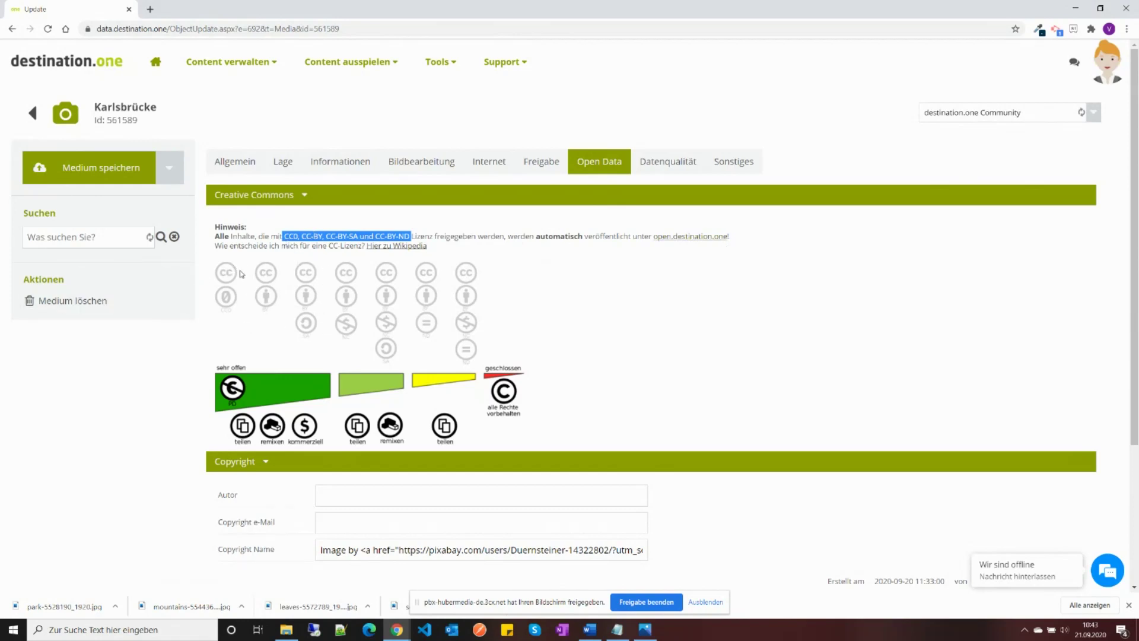
{"action": "left_click", "coordinate": [310, 288]}
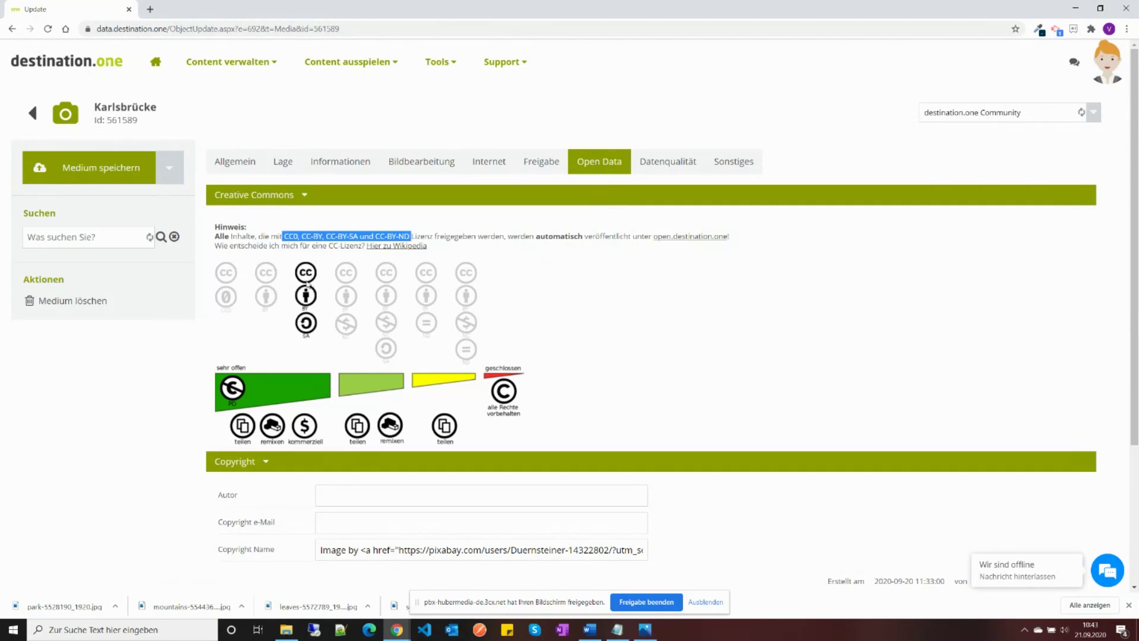
{"action": "left_click", "coordinate": [307, 275]}
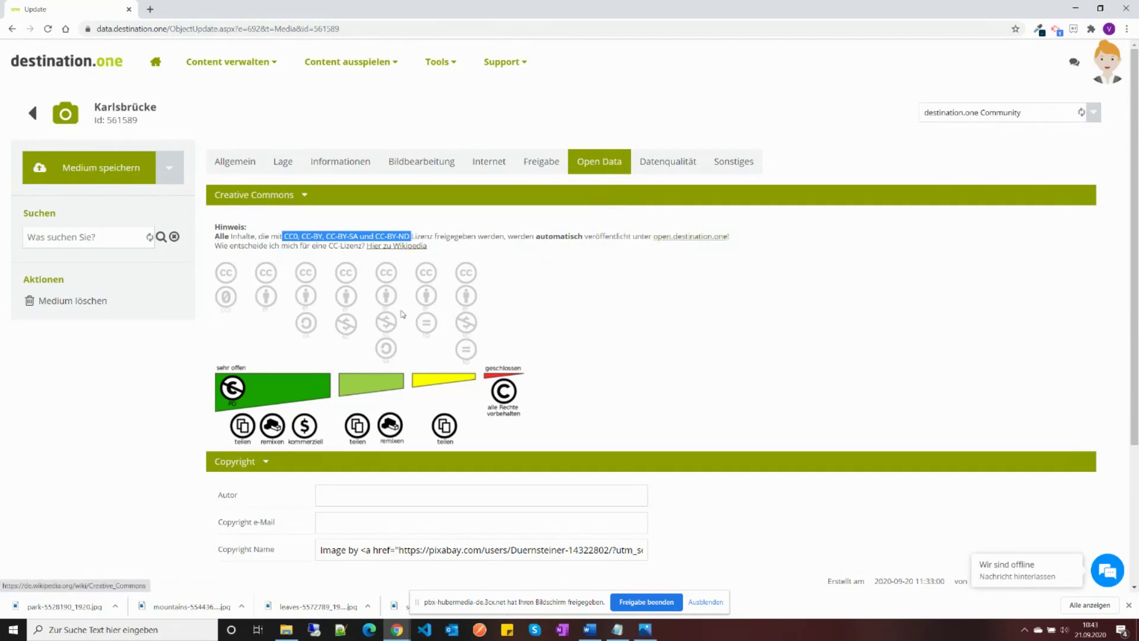
Step: Examine the Copyright fields Autor, Copyright e-Mail and Copyright Name in the medium's Open Data section
{"action": "left_click", "coordinate": [326, 499]}
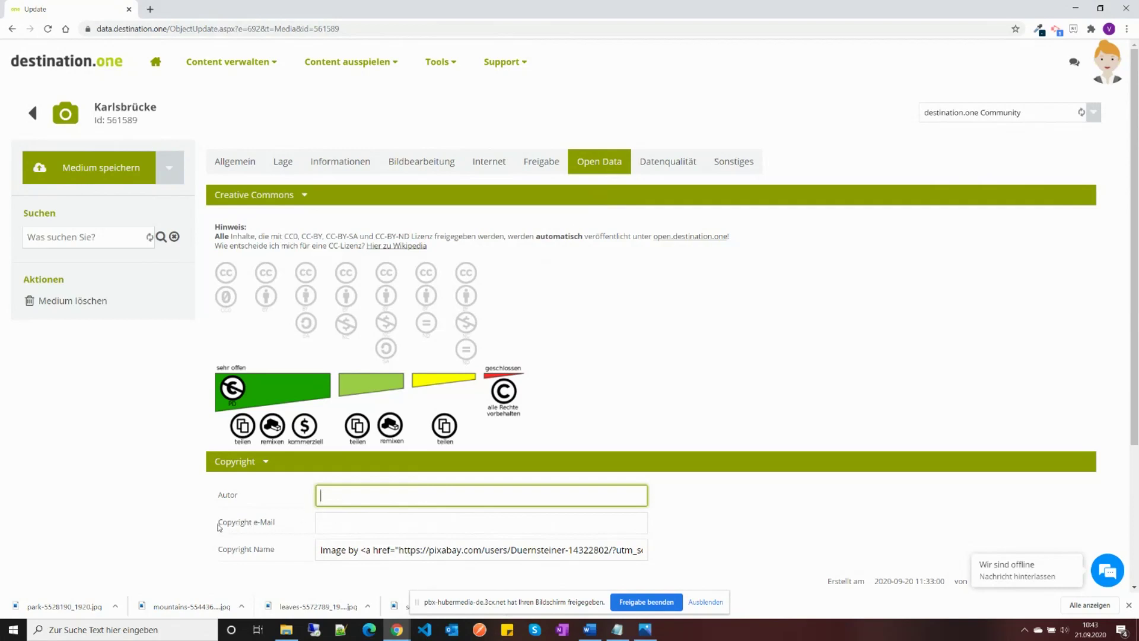
{"action": "left_click_drag", "start_coordinate": [219, 522], "coordinate": [290, 521]}
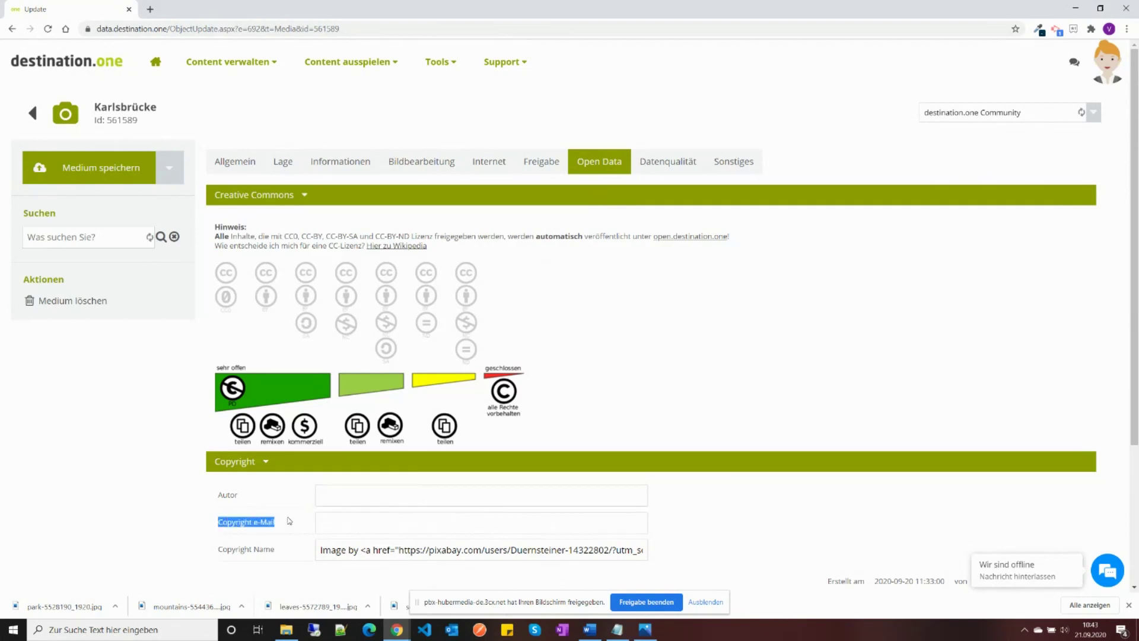
{"action": "left_click", "coordinate": [355, 522]}
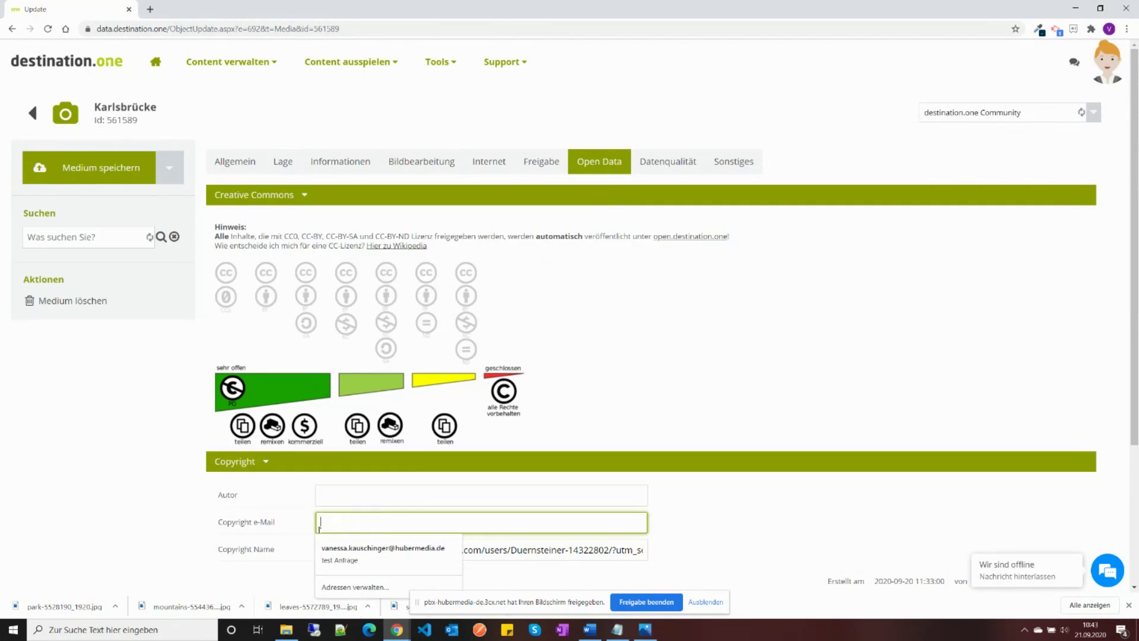
{"action": "left_click", "coordinate": [702, 508]}
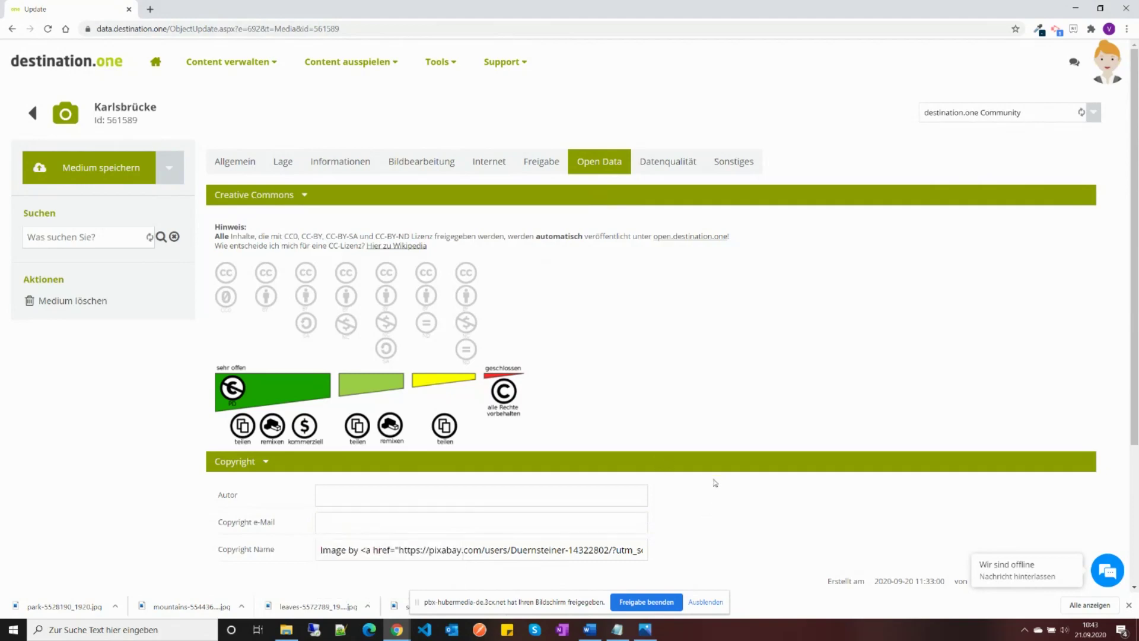
{"action": "scroll", "coordinate": [705, 485], "scroll_direction": "down", "scroll_amount": 5}
{"action": "scroll", "coordinate": [703, 484], "scroll_direction": "up", "scroll_amount": 5}
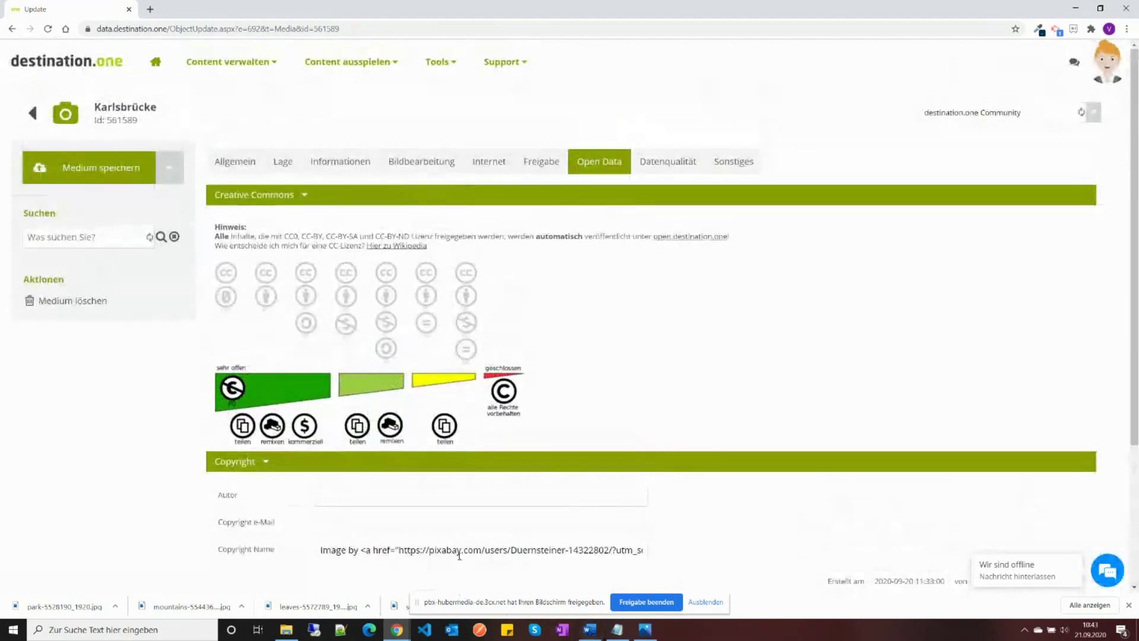
{"action": "left_click_drag", "start_coordinate": [317, 549], "coordinate": [660, 561]}
{"action": "left_click", "coordinate": [691, 541]}
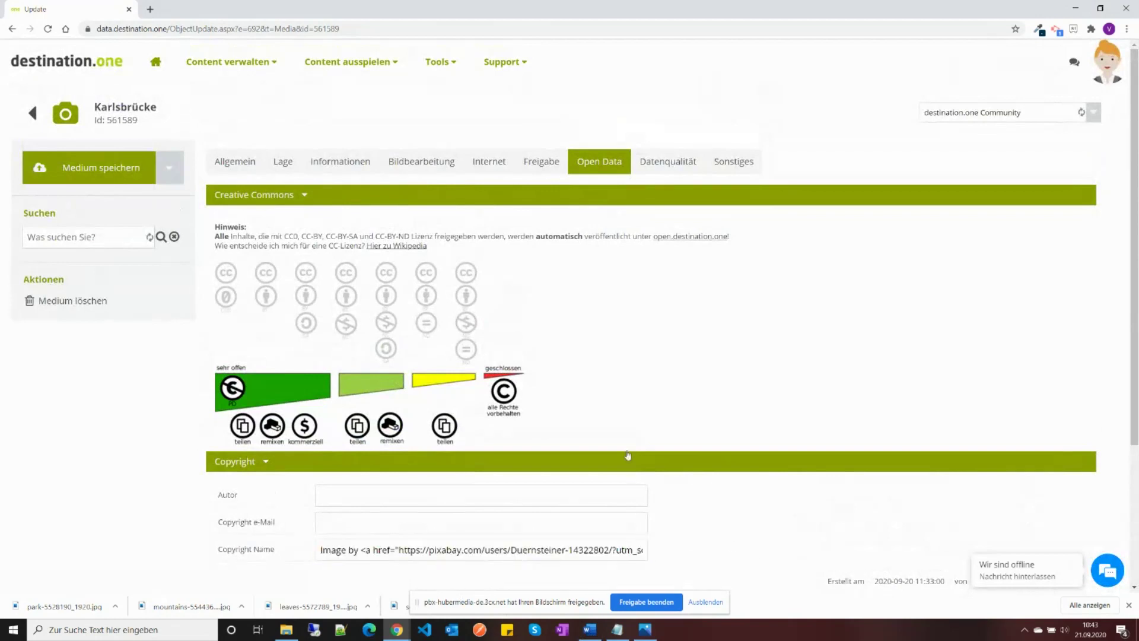
Step: Review the medium's Datenqualität requirements and the Mediendatei-Info under Sonstiges
{"action": "left_click", "coordinate": [667, 163]}
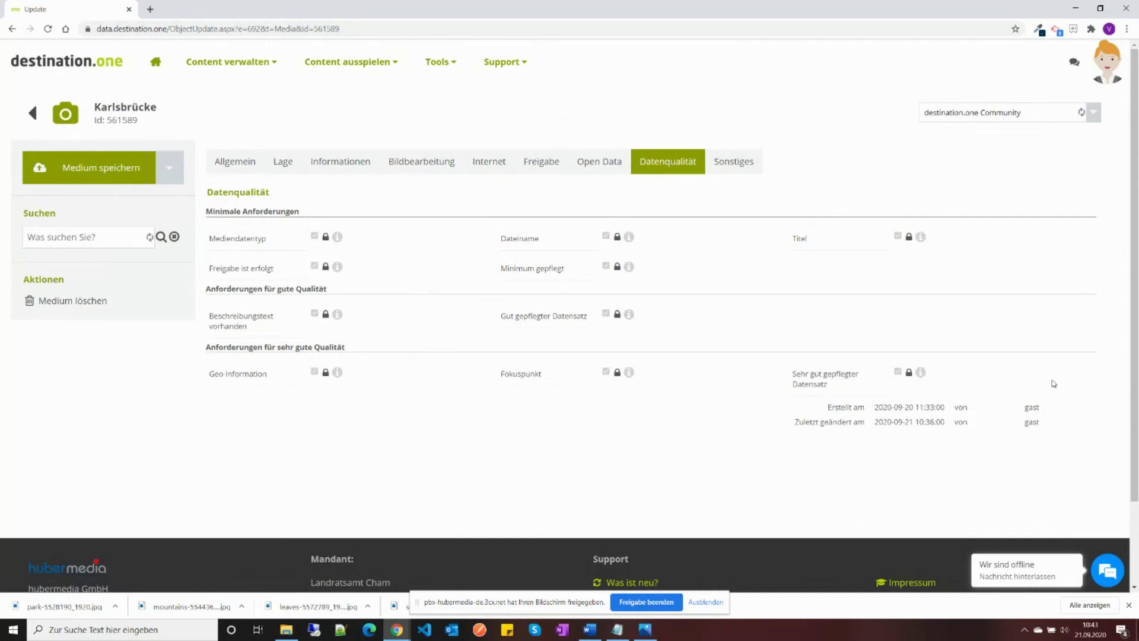
{"action": "left_click", "coordinate": [753, 164]}
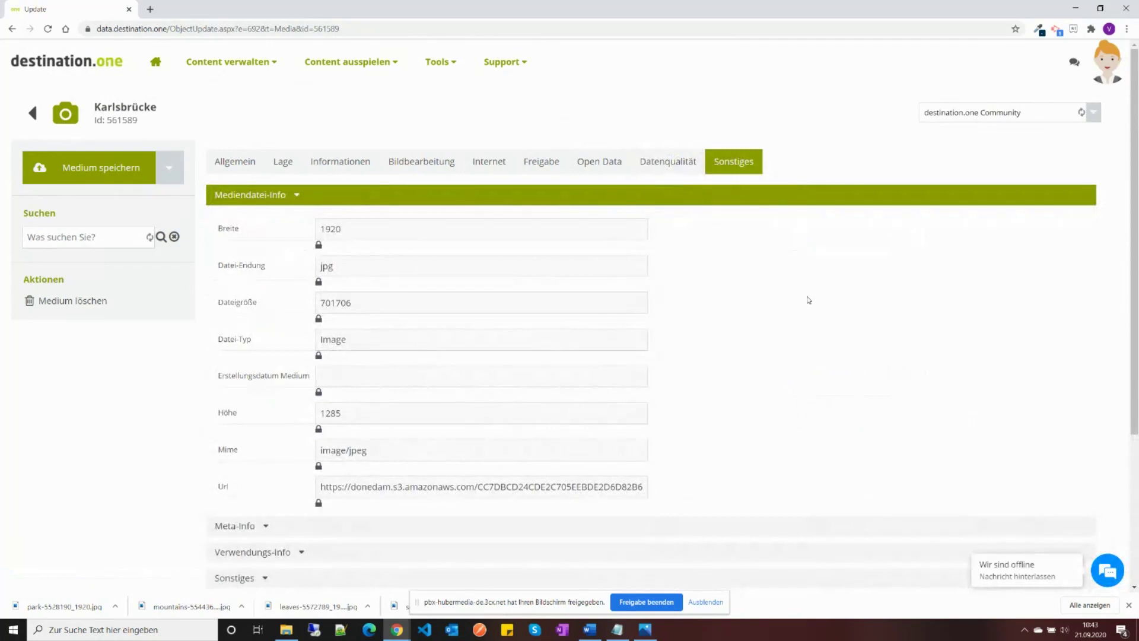
{"action": "scroll", "coordinate": [788, 335], "scroll_direction": "down", "scroll_amount": 1}
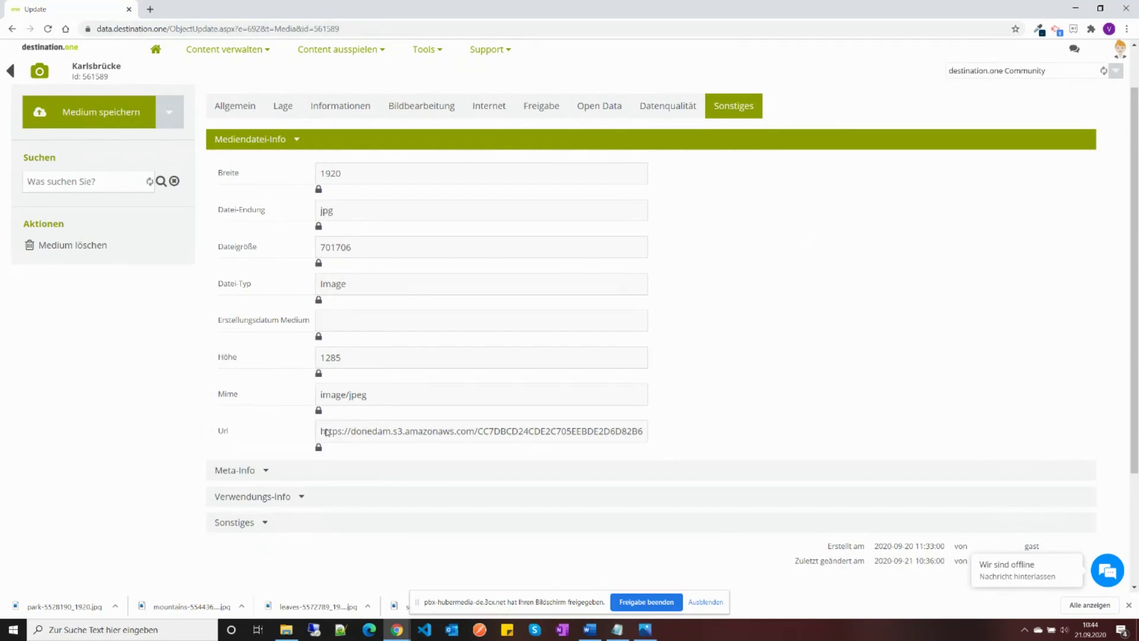
Step: Copy the media file's Url, view the image in a separate browser tab and return to the medium
{"action": "left_click_drag", "start_coordinate": [321, 431], "coordinate": [691, 446]}
{"action": "key", "text": "ctrl+c"}
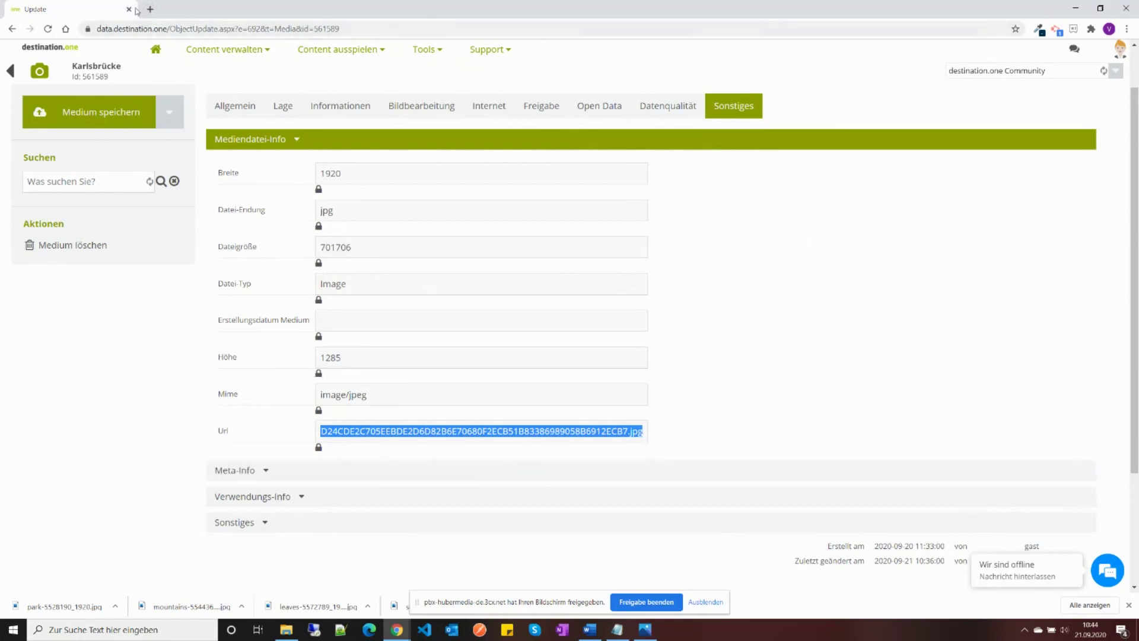
{"action": "left_click", "coordinate": [150, 9]}
{"action": "key", "text": "ctrl+v"}
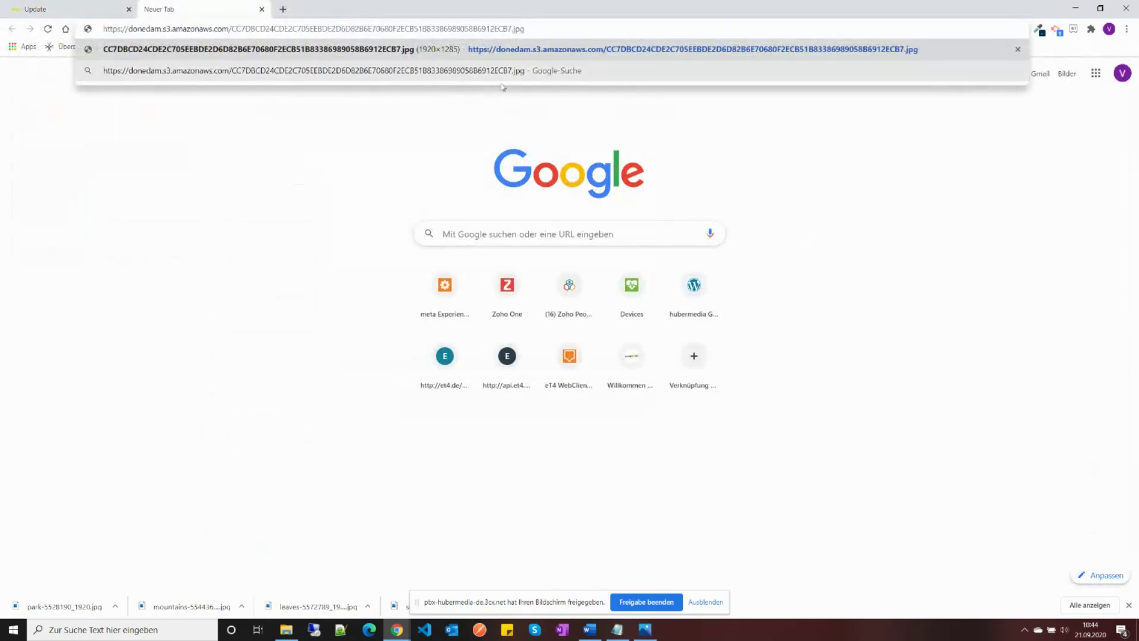
{"action": "key", "text": "Return"}
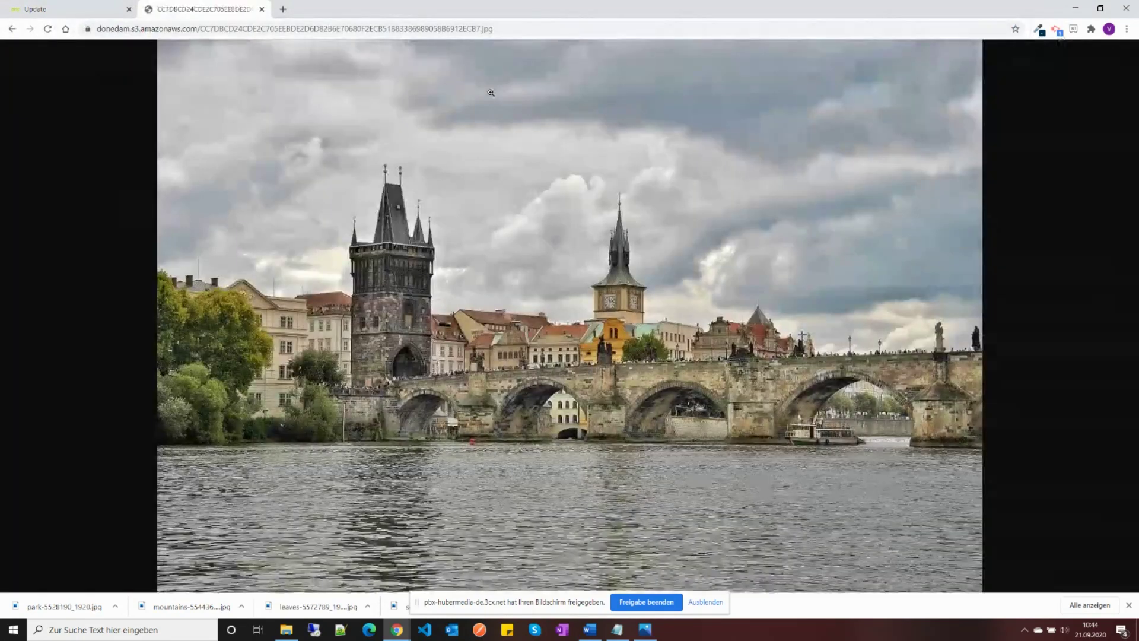
{"action": "left_click", "coordinate": [262, 9]}
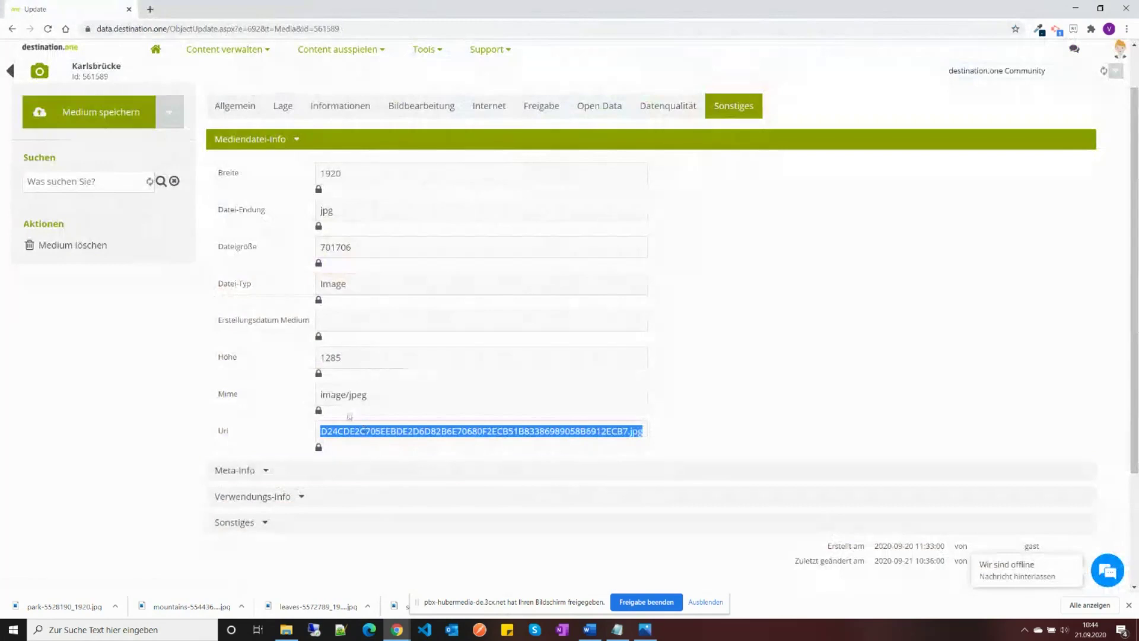
{"action": "left_click", "coordinate": [408, 451]}
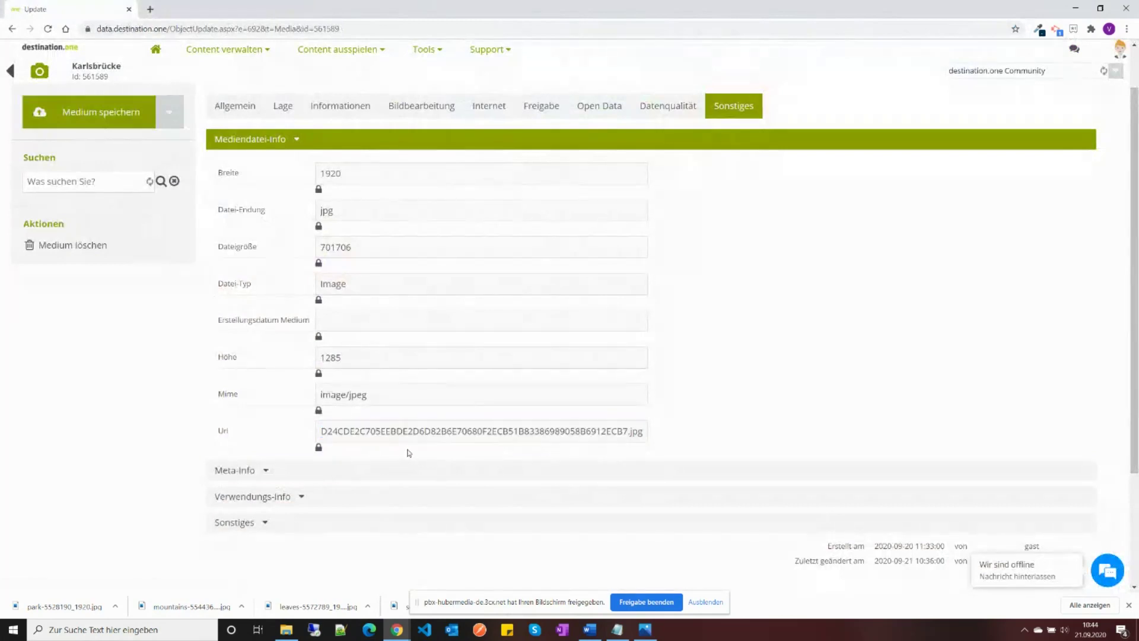
Step: Examine the medium's Meta-Info and Verwendungs-Info sections and the Quelle and Quellekey fields under Sonstiges
{"action": "left_click", "coordinate": [259, 471]}
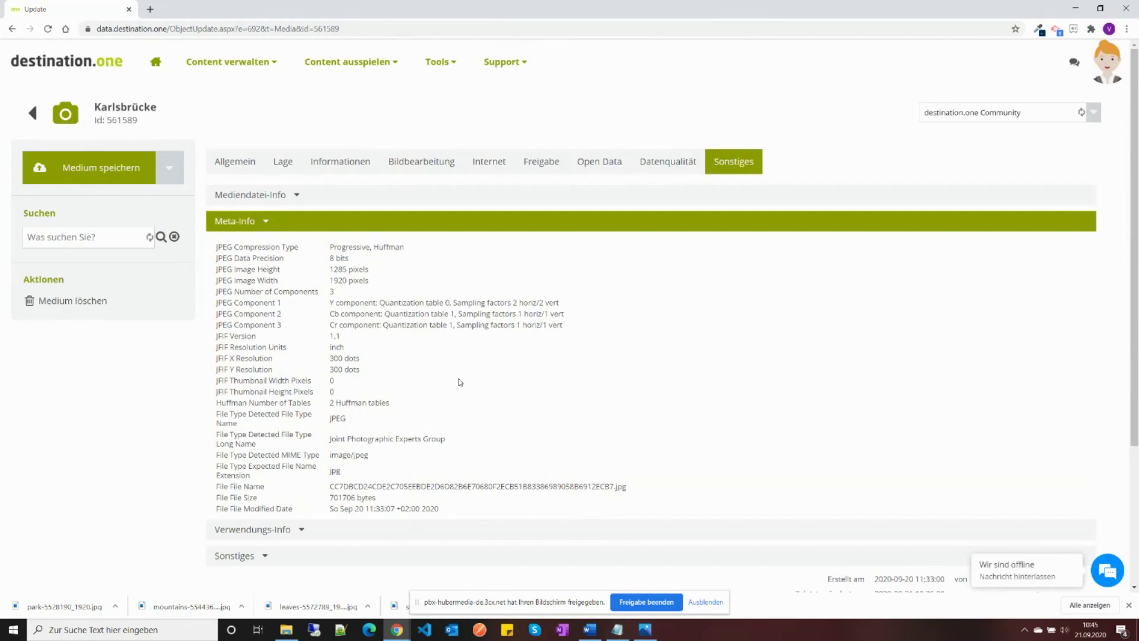
{"action": "left_click", "coordinate": [303, 531]}
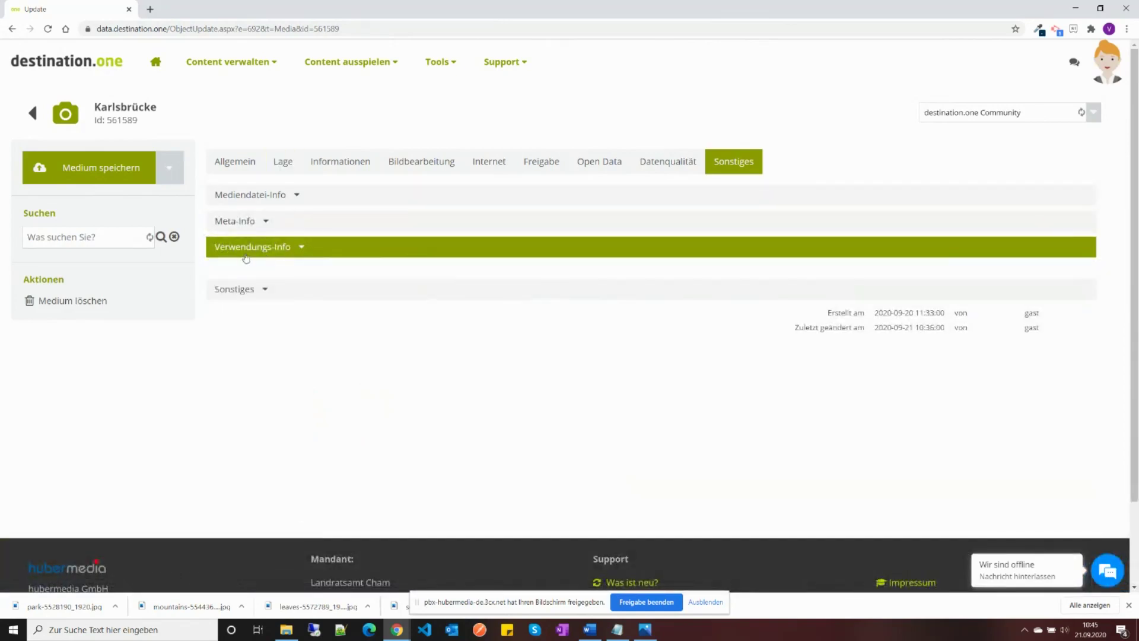
{"action": "left_click", "coordinate": [237, 52]}
{"action": "left_click", "coordinate": [263, 291]}
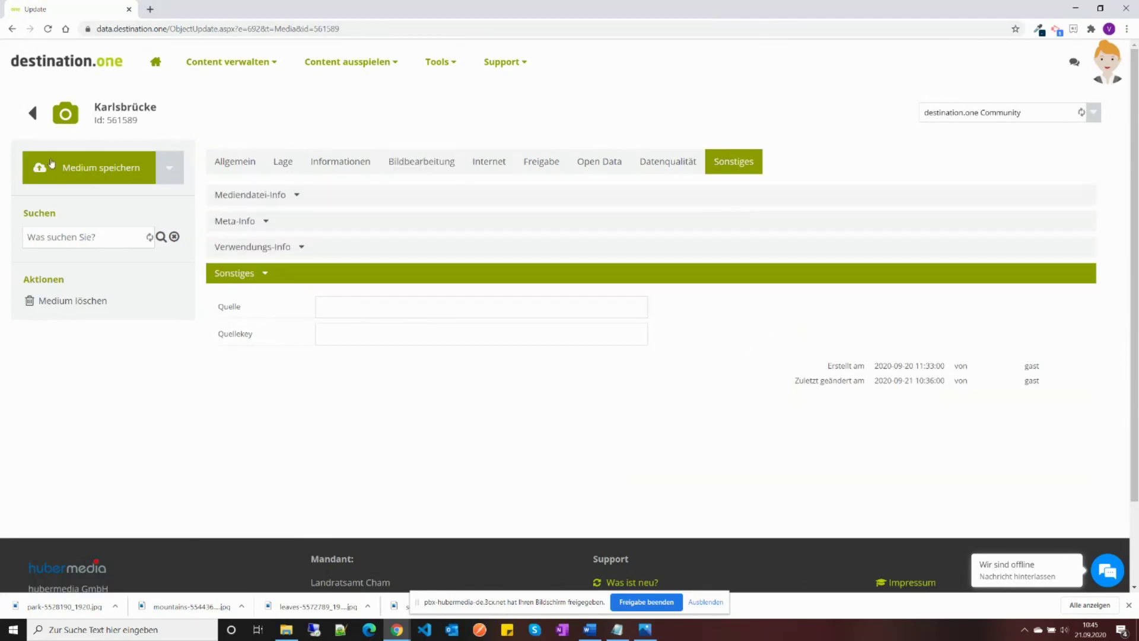
Step: Save the Karlsbrücke medium without closing it
{"action": "mouse_move", "coordinate": [141, 175]}
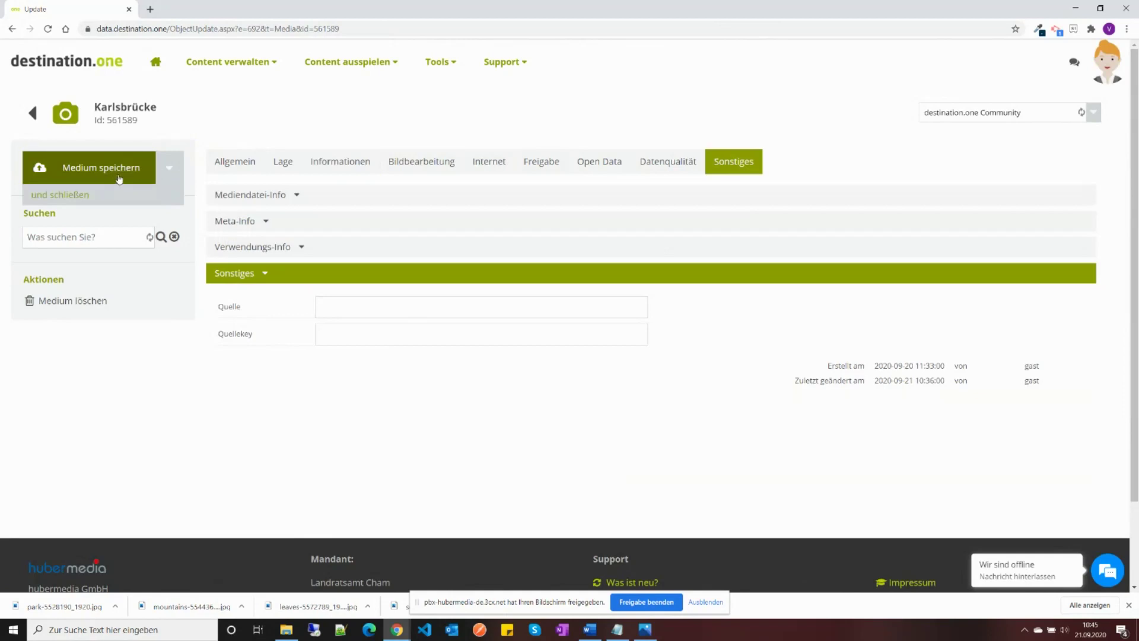
{"action": "left_click", "coordinate": [123, 178]}
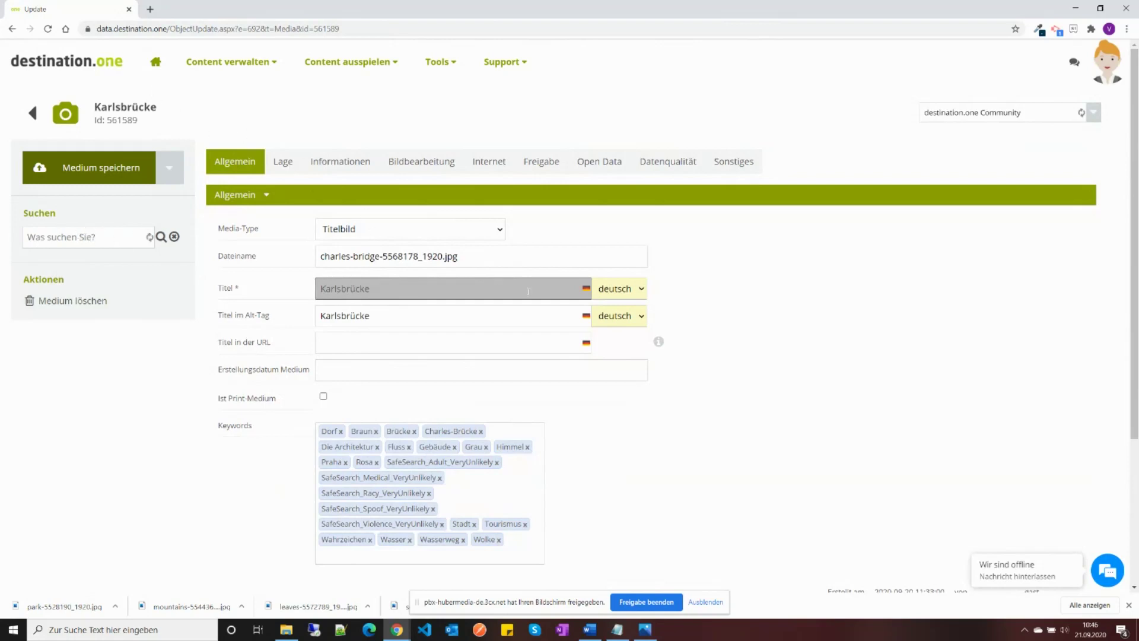
Step: Return to the Media overview and reload it so that the list of media objects is available
{"action": "mouse_move", "coordinate": [217, 75]}
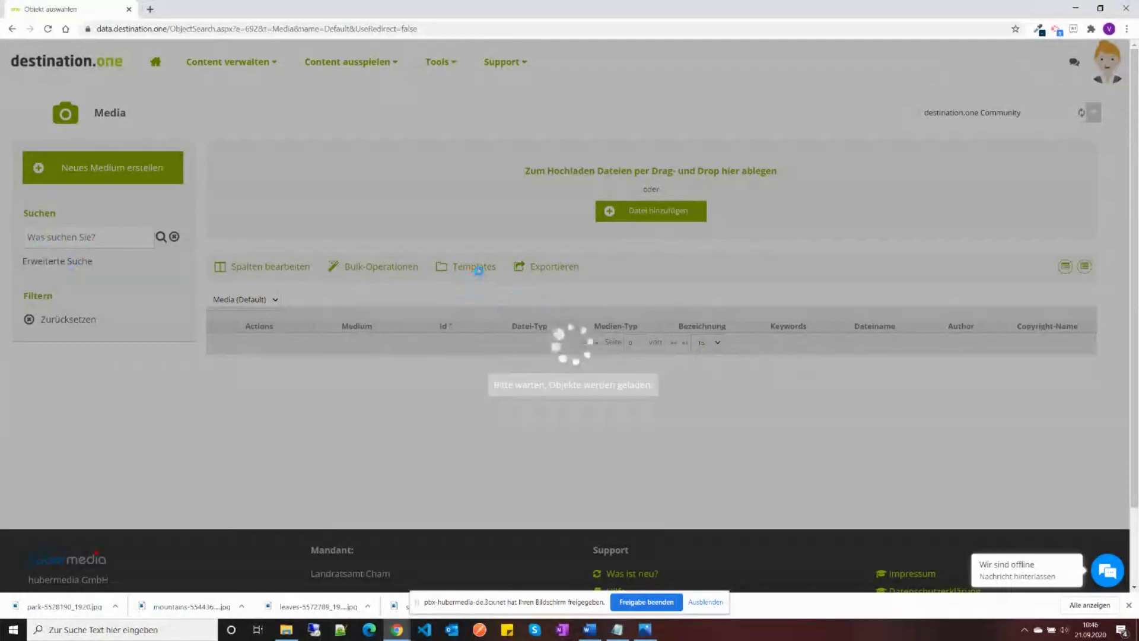
{"action": "left_click", "coordinate": [311, 28]}
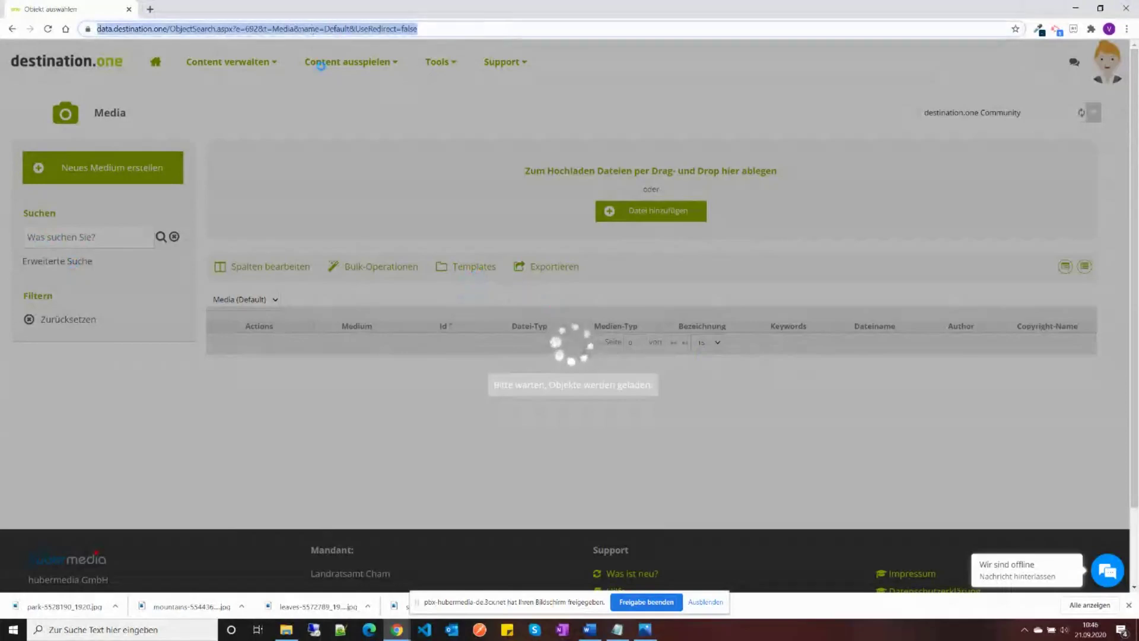
{"action": "key", "text": "Return"}
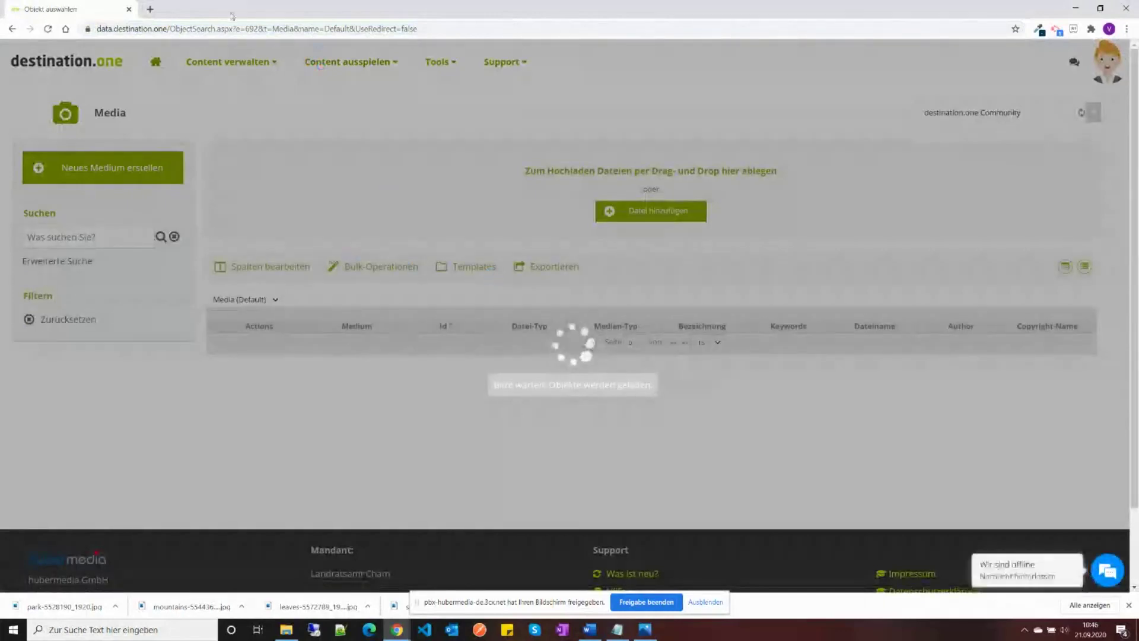
{"action": "left_click", "coordinate": [251, 28]}
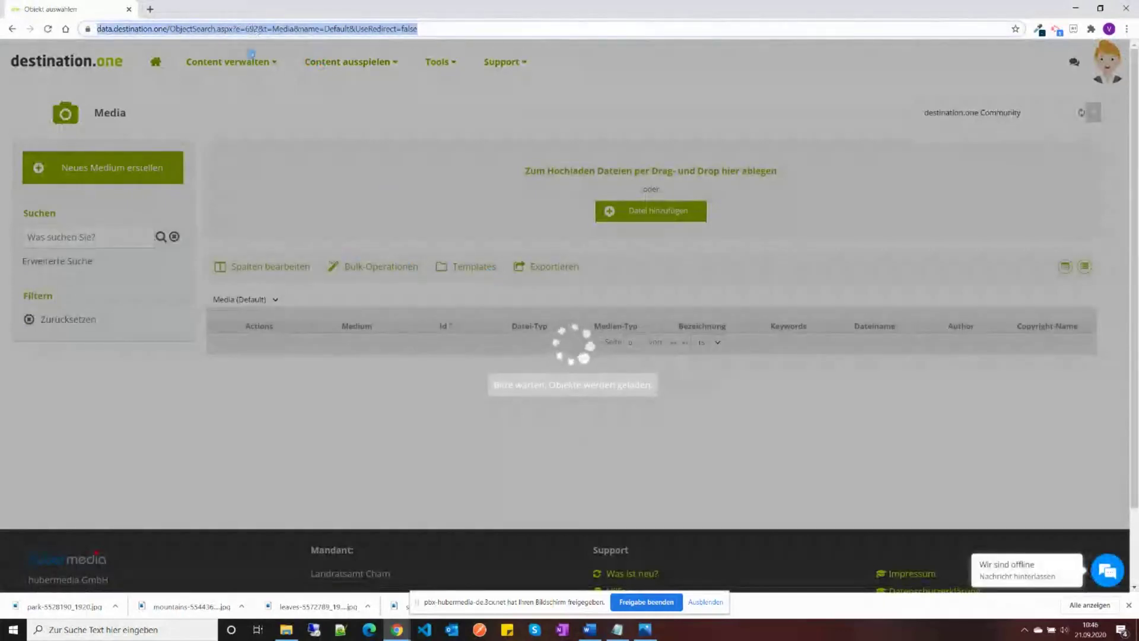
{"action": "left_click", "coordinate": [473, 108]}
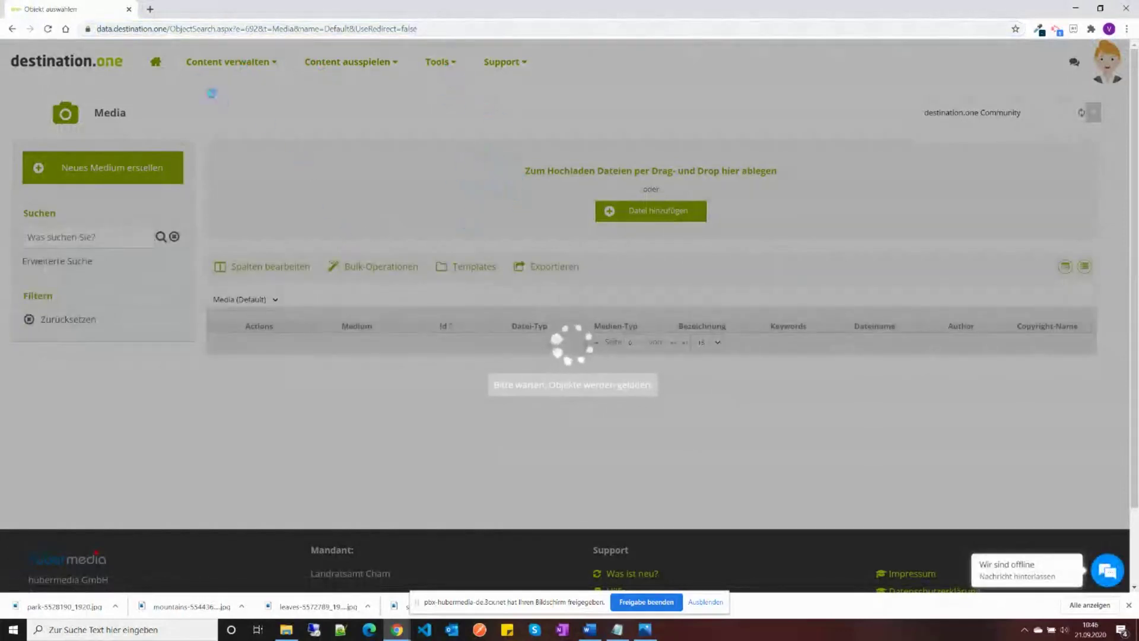
{"action": "left_click", "coordinate": [13, 28]}
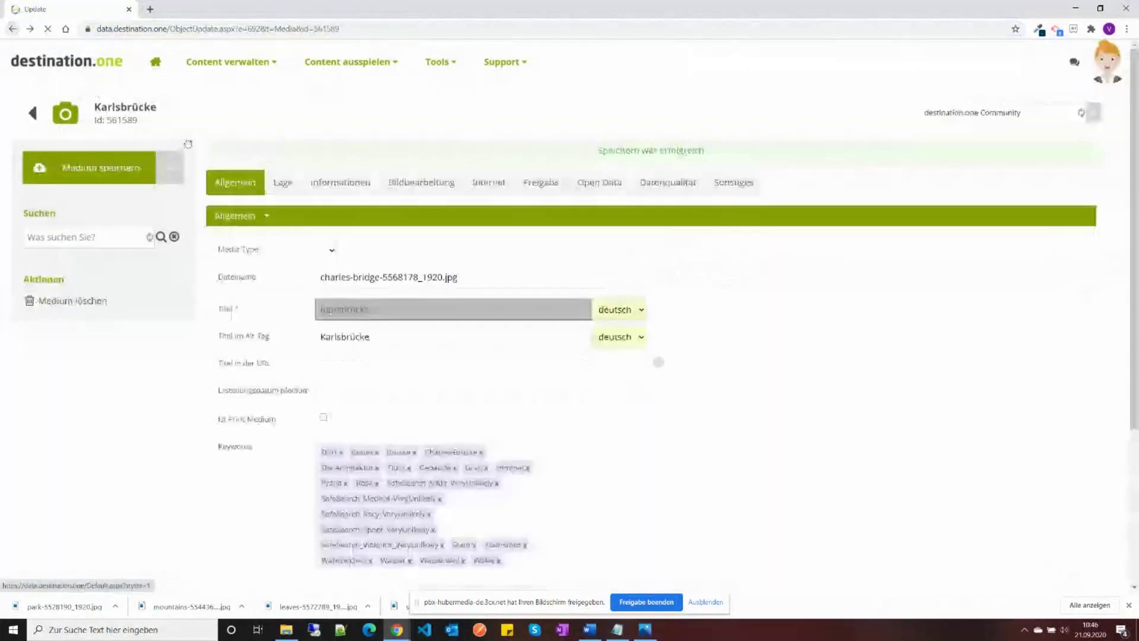
{"action": "left_click", "coordinate": [13, 28]}
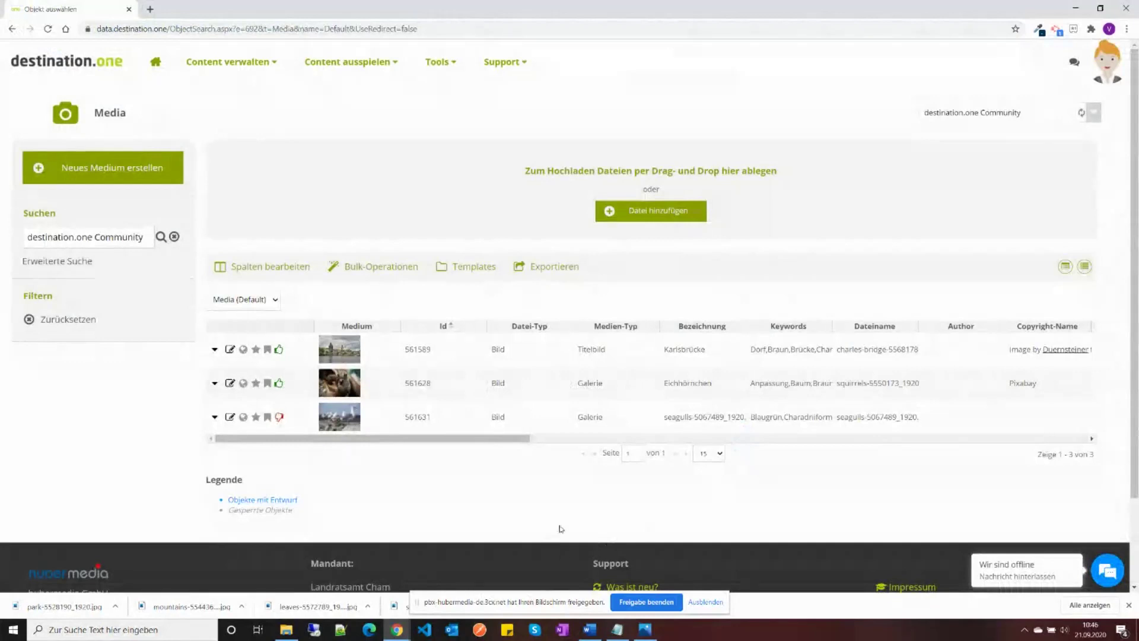
Step: Examine the available and selected columns in the Media overview's column selection and save the selection
{"action": "left_click", "coordinate": [257, 266]}
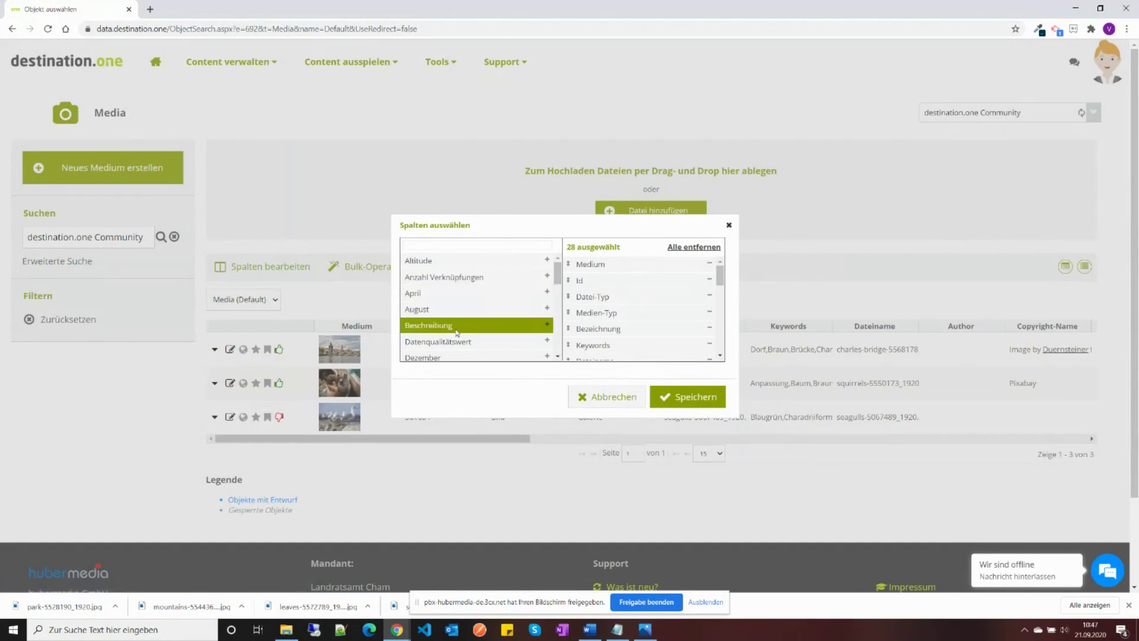
{"action": "scroll", "coordinate": [457, 332], "scroll_direction": "down", "scroll_amount": 1}
{"action": "scroll", "coordinate": [457, 333], "scroll_direction": "down", "scroll_amount": 1}
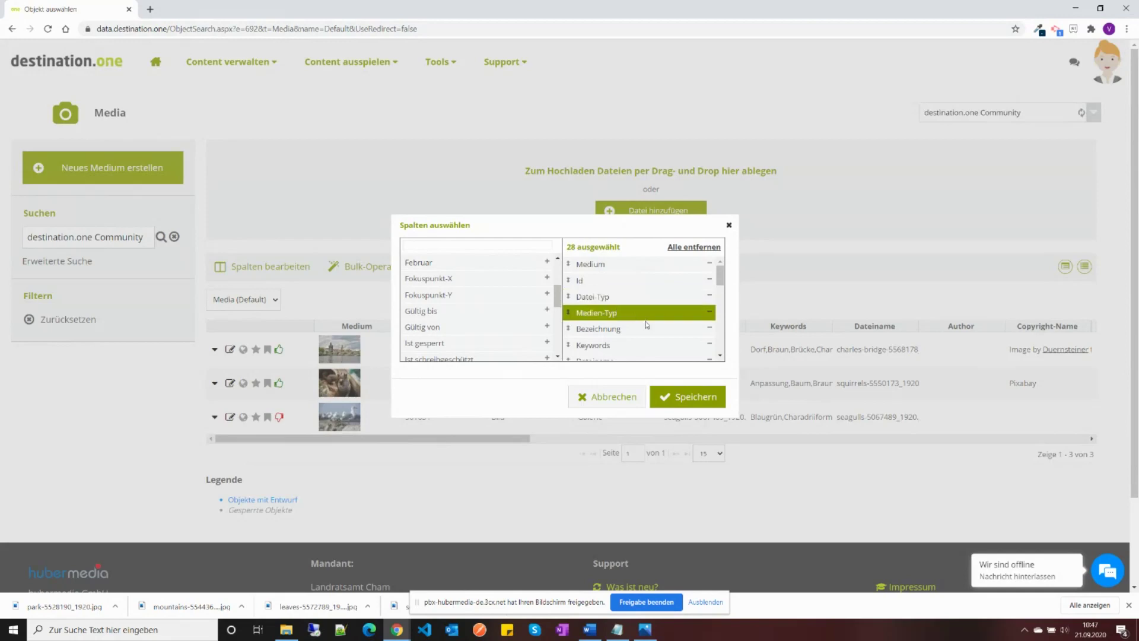
{"action": "scroll", "coordinate": [620, 313], "scroll_direction": "down", "scroll_amount": 2}
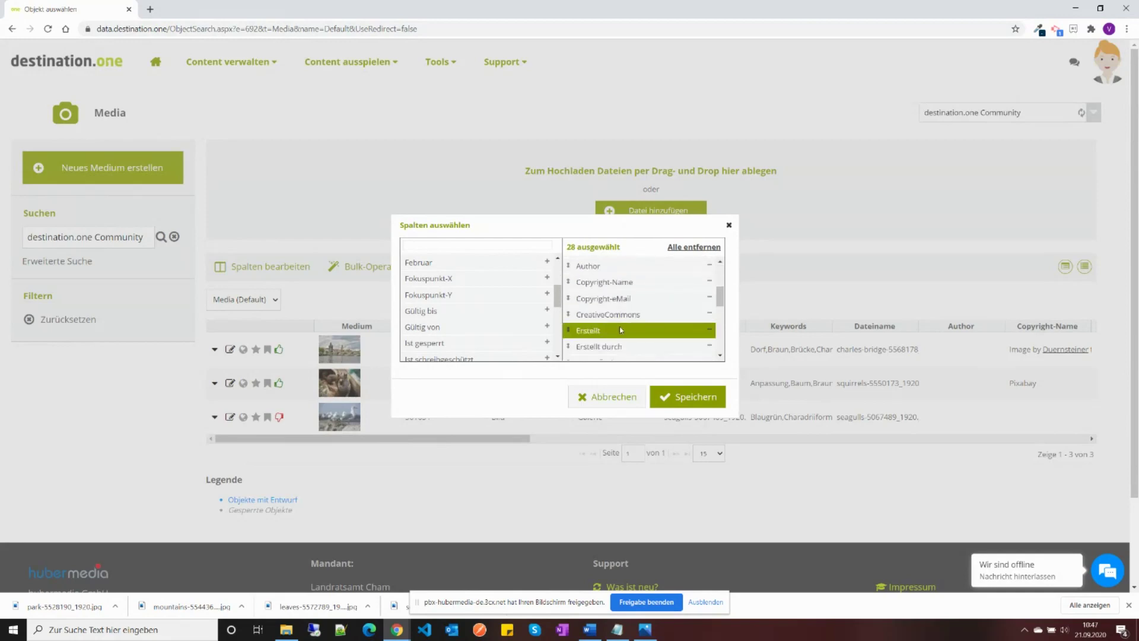
{"action": "scroll", "coordinate": [615, 331], "scroll_direction": "up", "scroll_amount": 3}
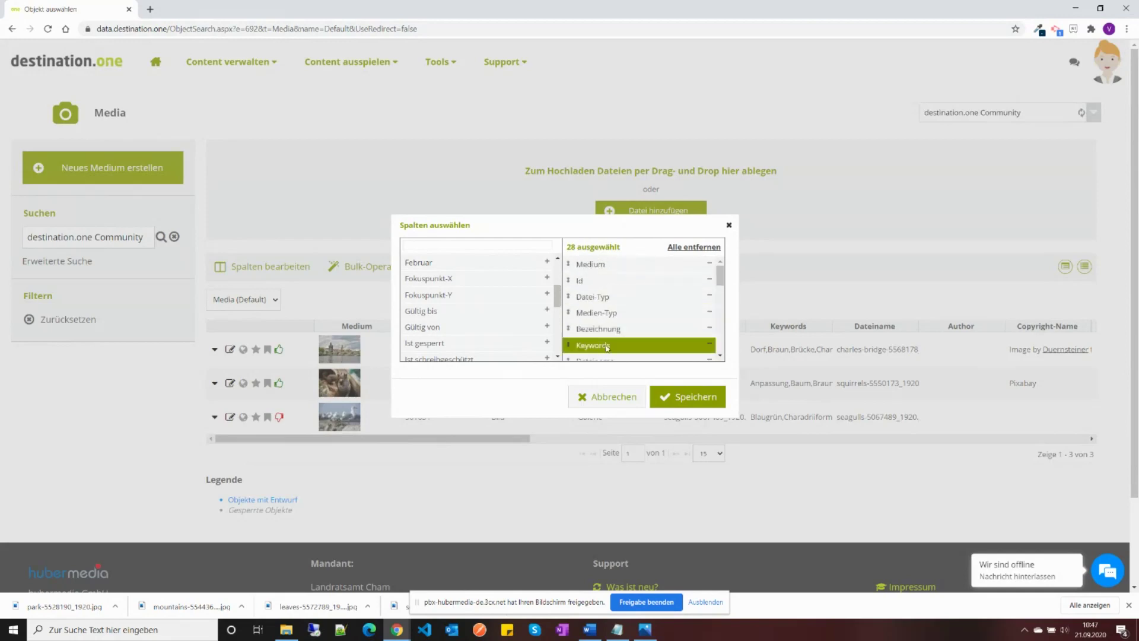
{"action": "scroll", "coordinate": [490, 321], "scroll_direction": "down", "scroll_amount": 4}
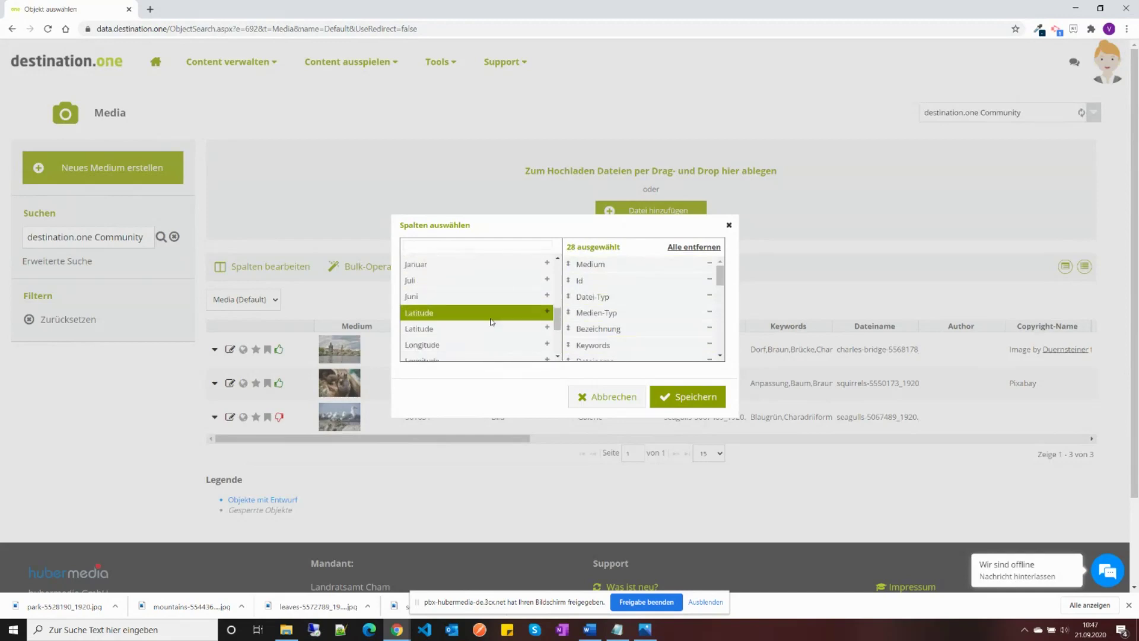
{"action": "scroll", "coordinate": [486, 317], "scroll_direction": "up", "scroll_amount": 2}
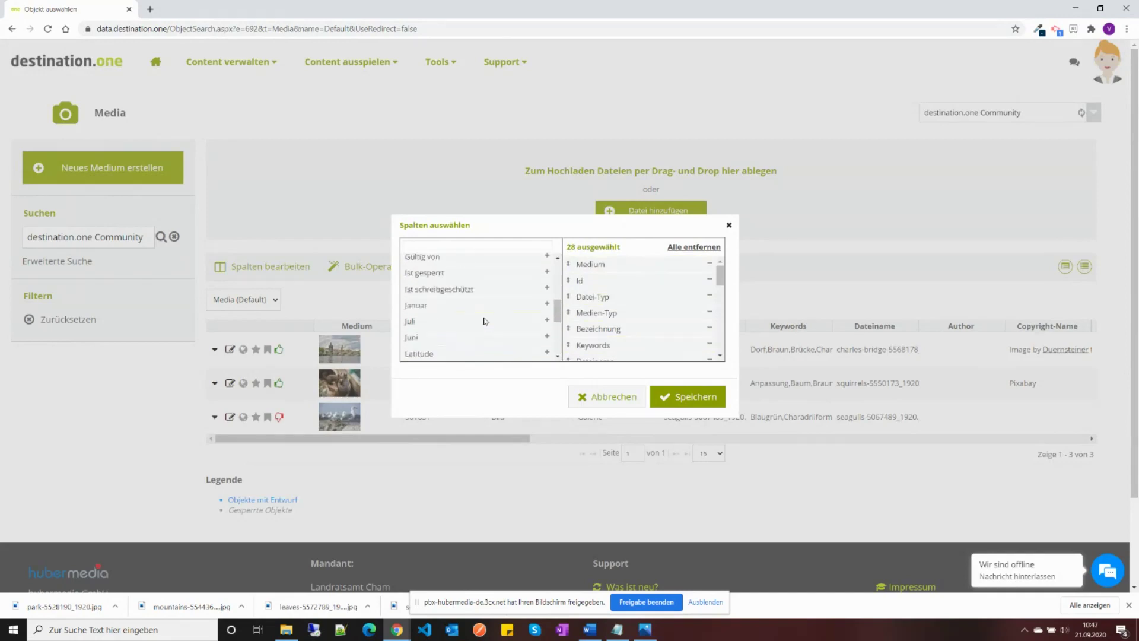
{"action": "scroll", "coordinate": [469, 320], "scroll_direction": "down", "scroll_amount": 4}
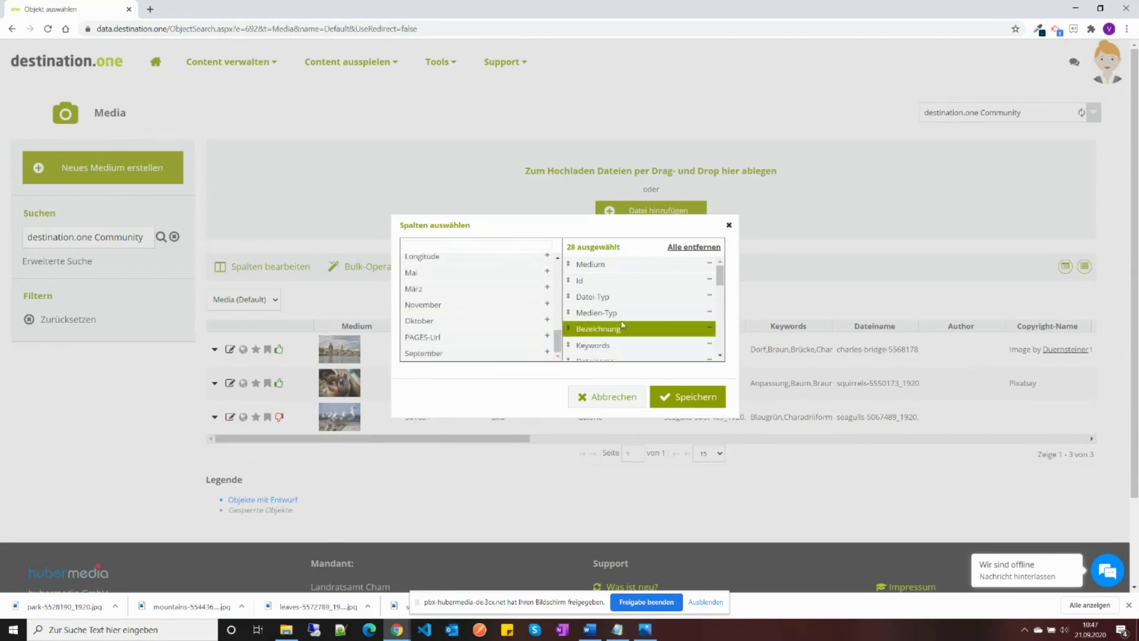
{"action": "scroll", "coordinate": [596, 314], "scroll_direction": "down", "scroll_amount": 5}
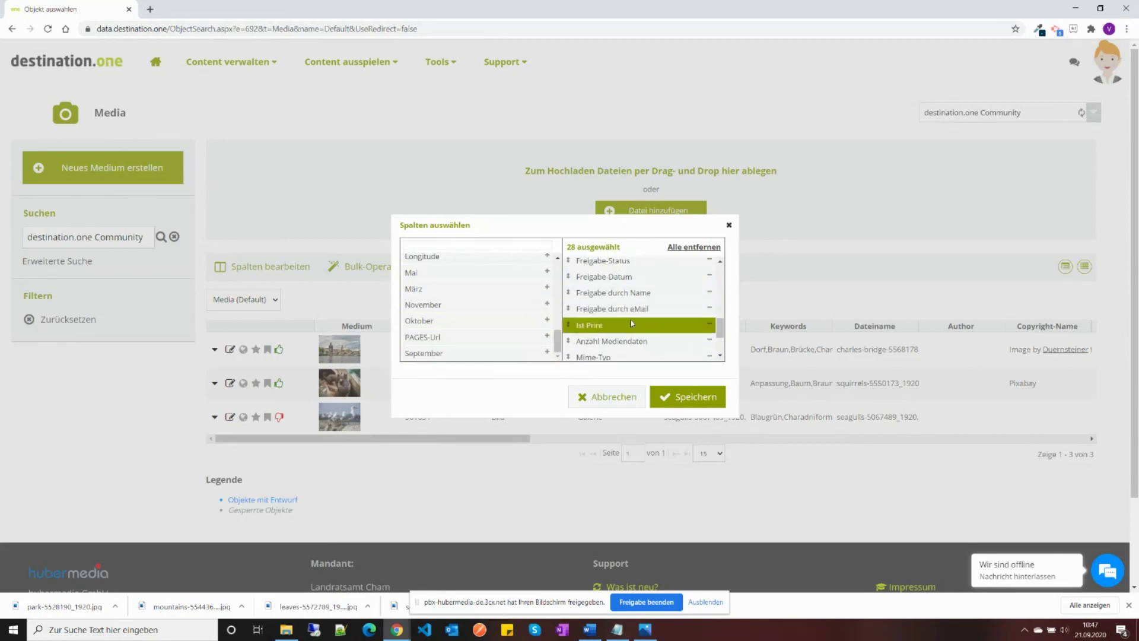
{"action": "scroll", "coordinate": [595, 325], "scroll_direction": "down", "scroll_amount": 3}
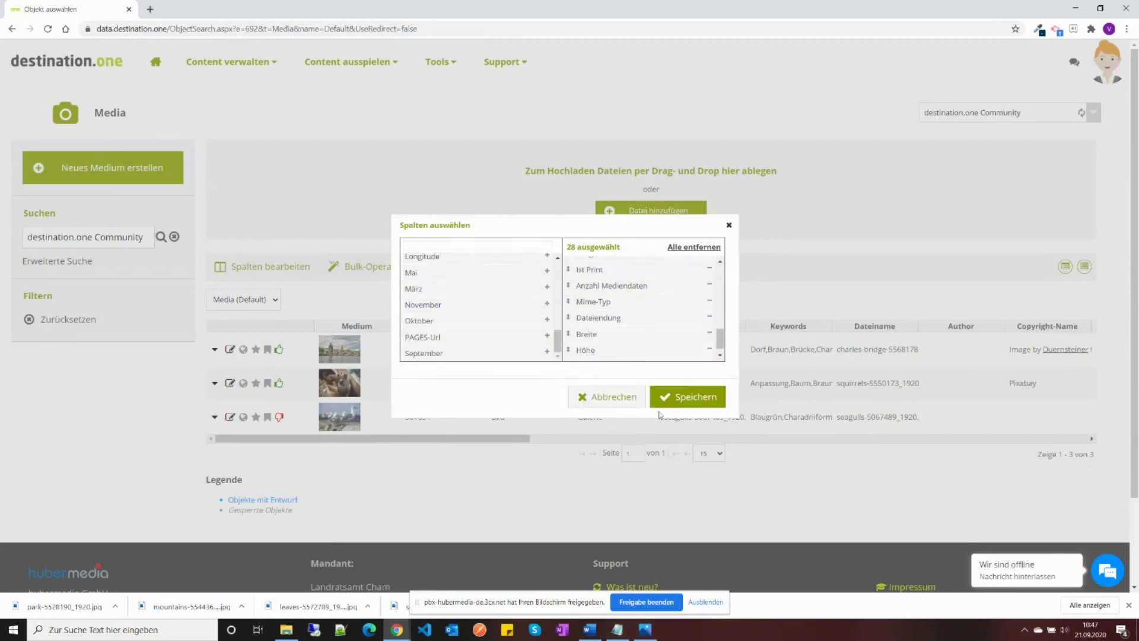
{"action": "left_click", "coordinate": [682, 399]}
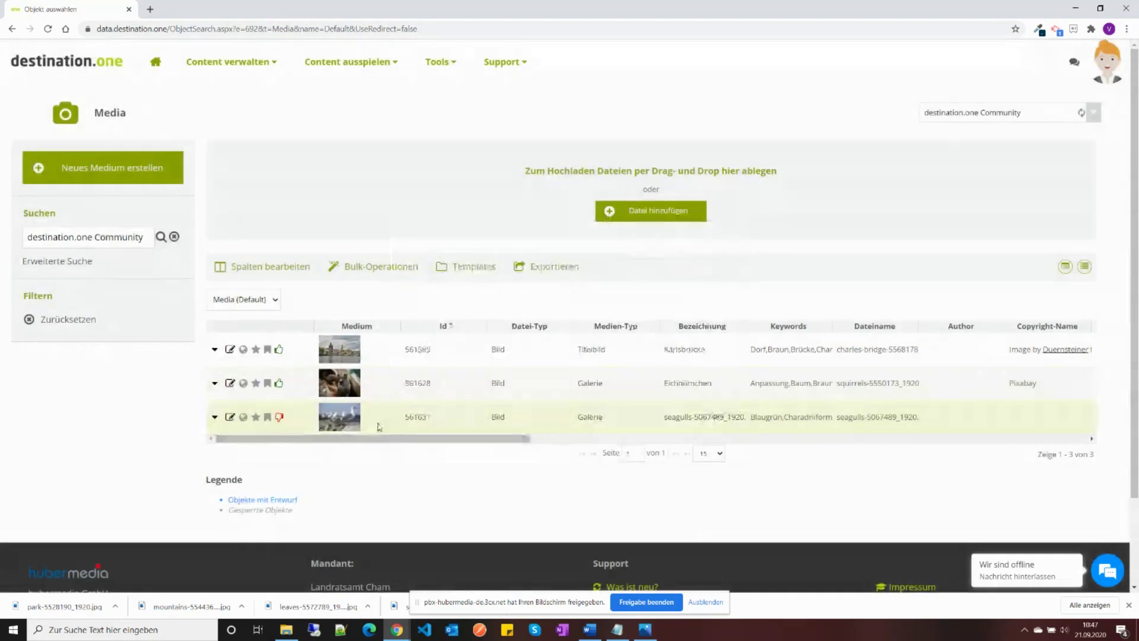
Step: View the bulk operations offered for the media list and clear the overview's search term
{"action": "left_click", "coordinate": [379, 266]}
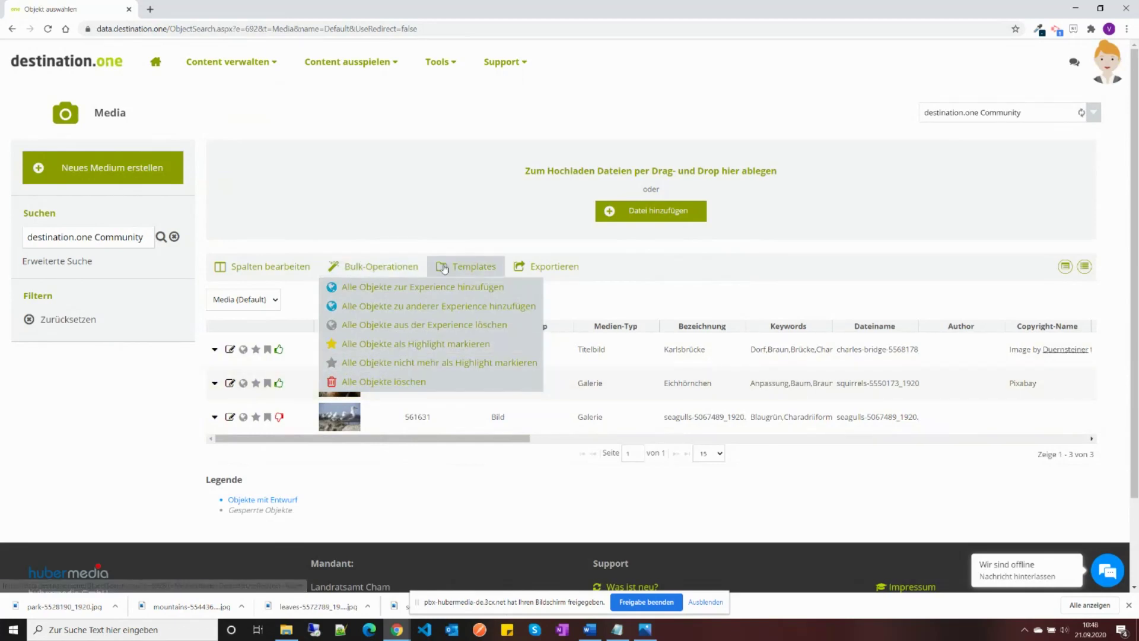
{"action": "left_click", "coordinate": [545, 269]}
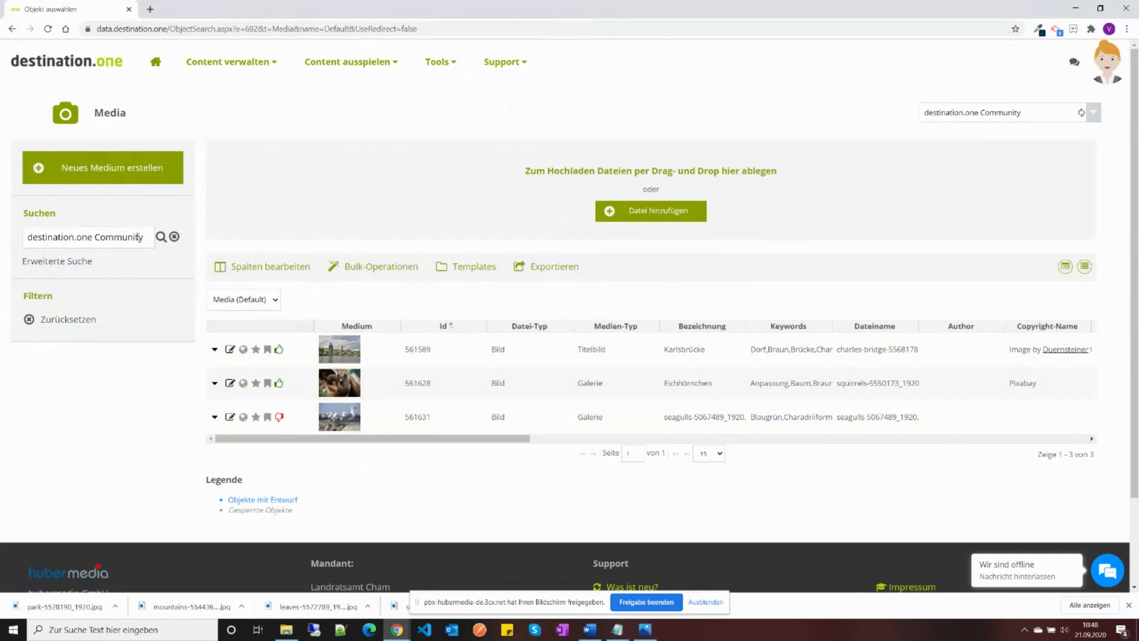
{"action": "left_click", "coordinate": [175, 237]}
Step: Try an advanced search with one rule on Erstellt using the operator gleich, and close it without searching
{"action": "left_click", "coordinate": [79, 263]}
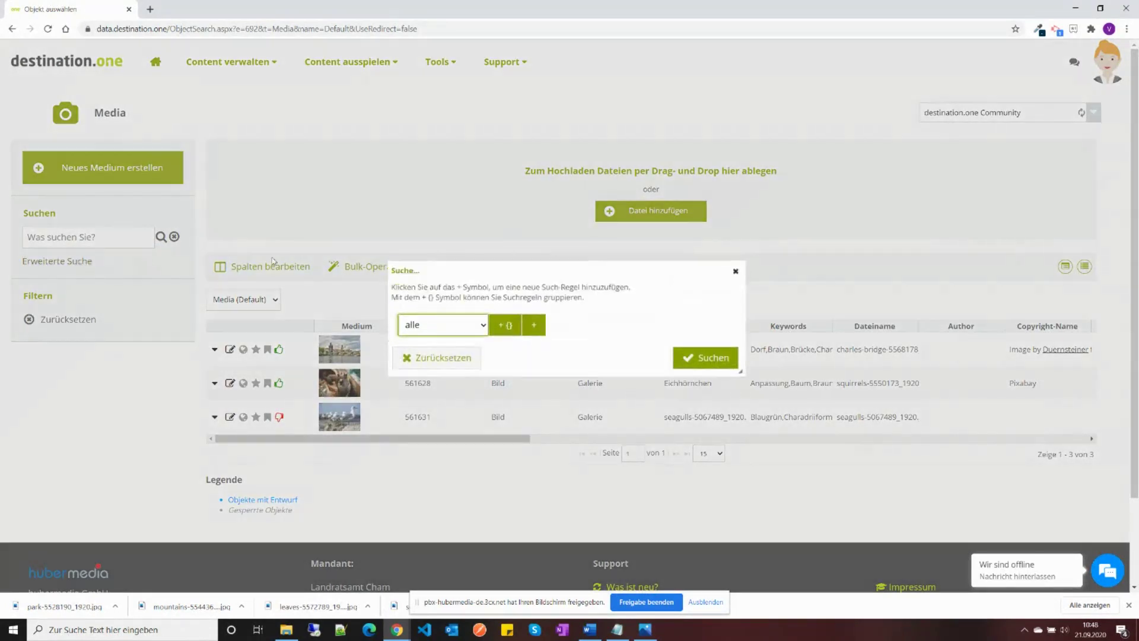
{"action": "left_click", "coordinate": [482, 326]}
{"action": "left_click", "coordinate": [482, 326]}
{"action": "left_click", "coordinate": [481, 326]}
{"action": "left_click", "coordinate": [480, 325]}
{"action": "left_click", "coordinate": [534, 325]}
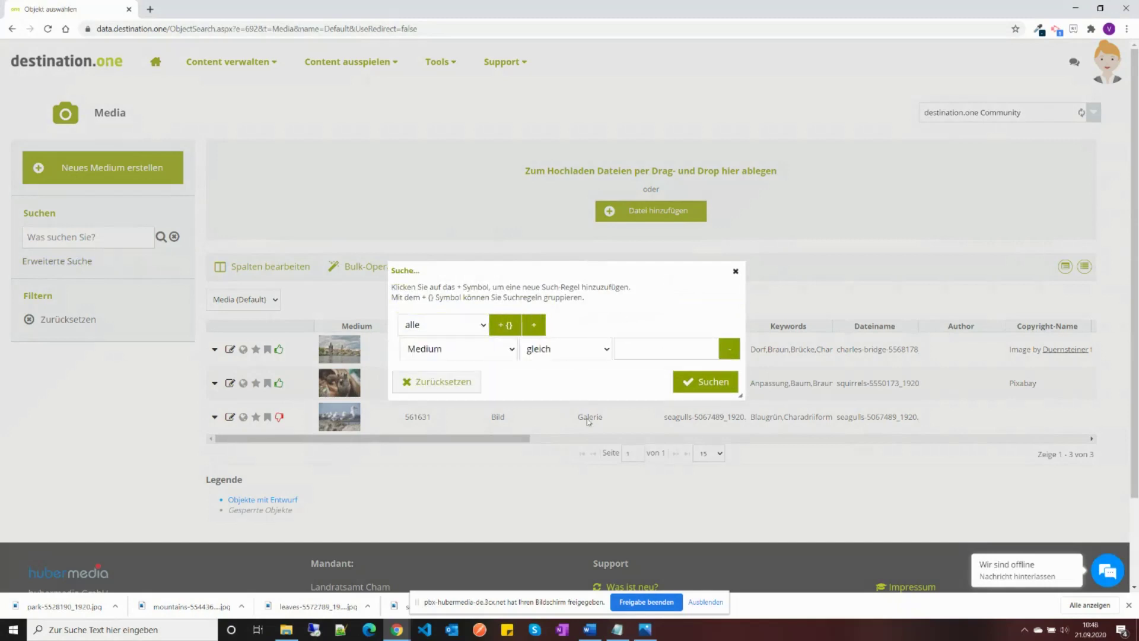
{"action": "left_click", "coordinate": [512, 349]}
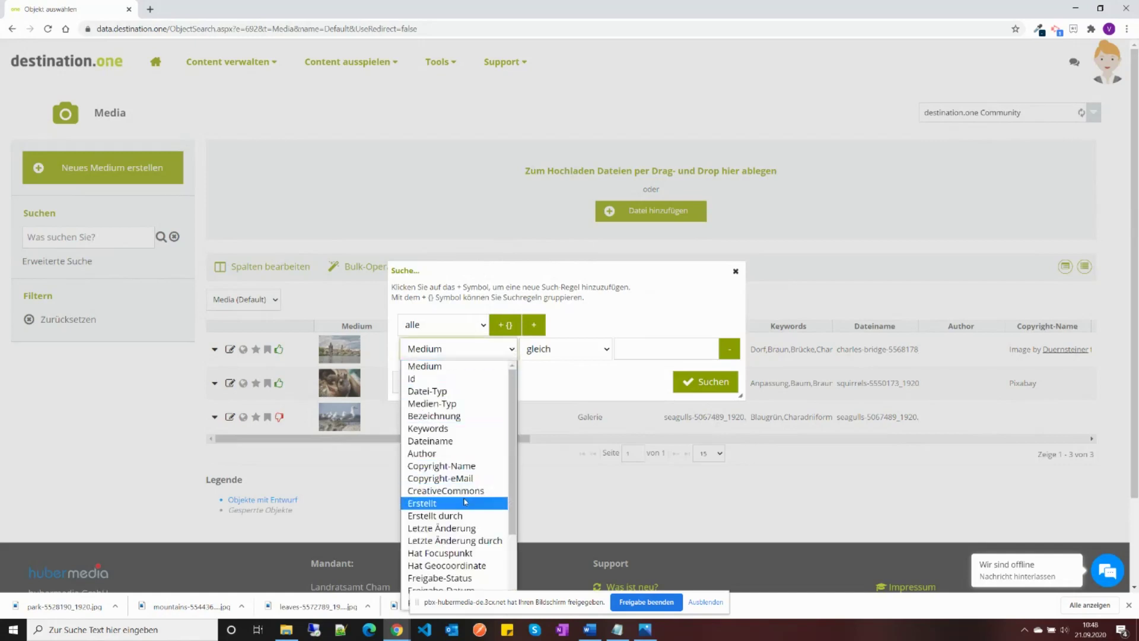
{"action": "left_click", "coordinate": [445, 503]}
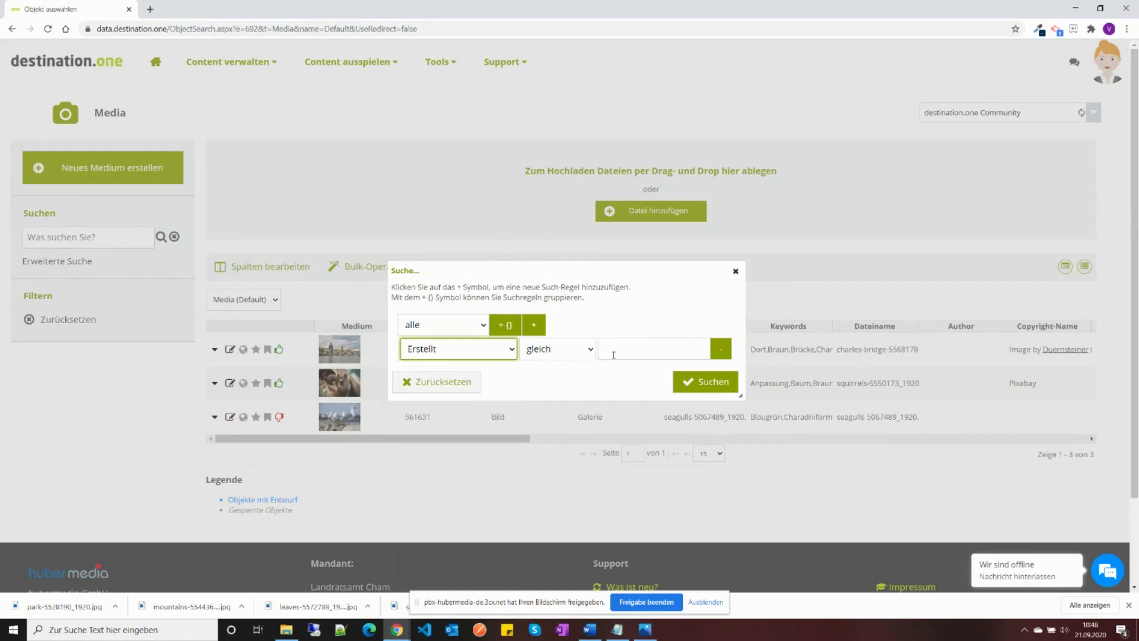
{"action": "left_click", "coordinate": [647, 350]}
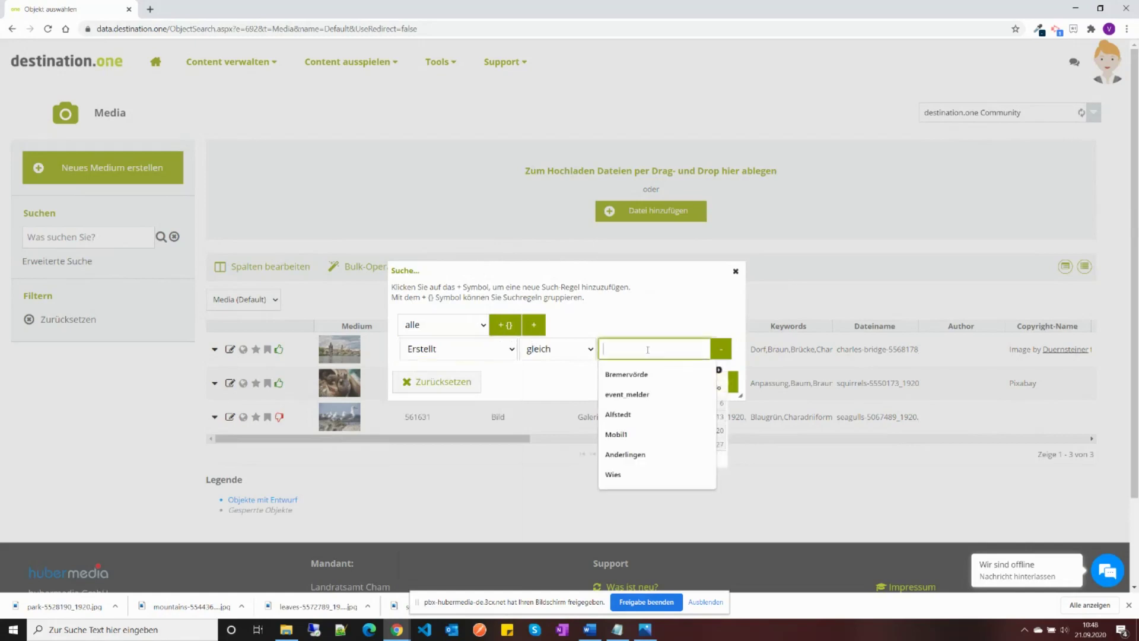
{"action": "left_click", "coordinate": [705, 306]}
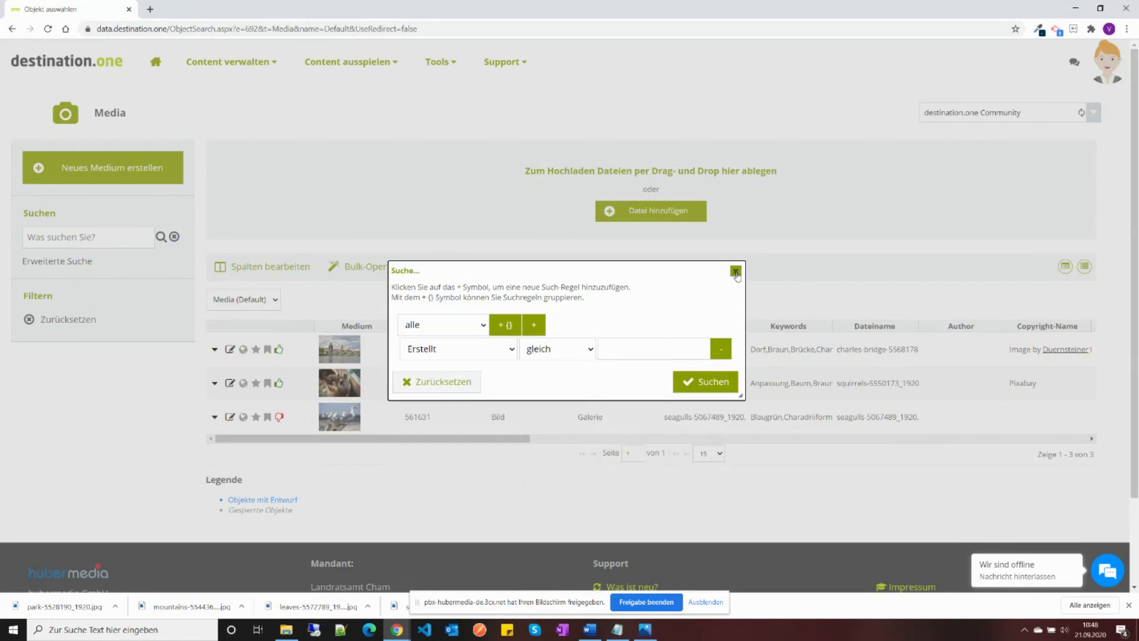
{"action": "left_click", "coordinate": [736, 271]}
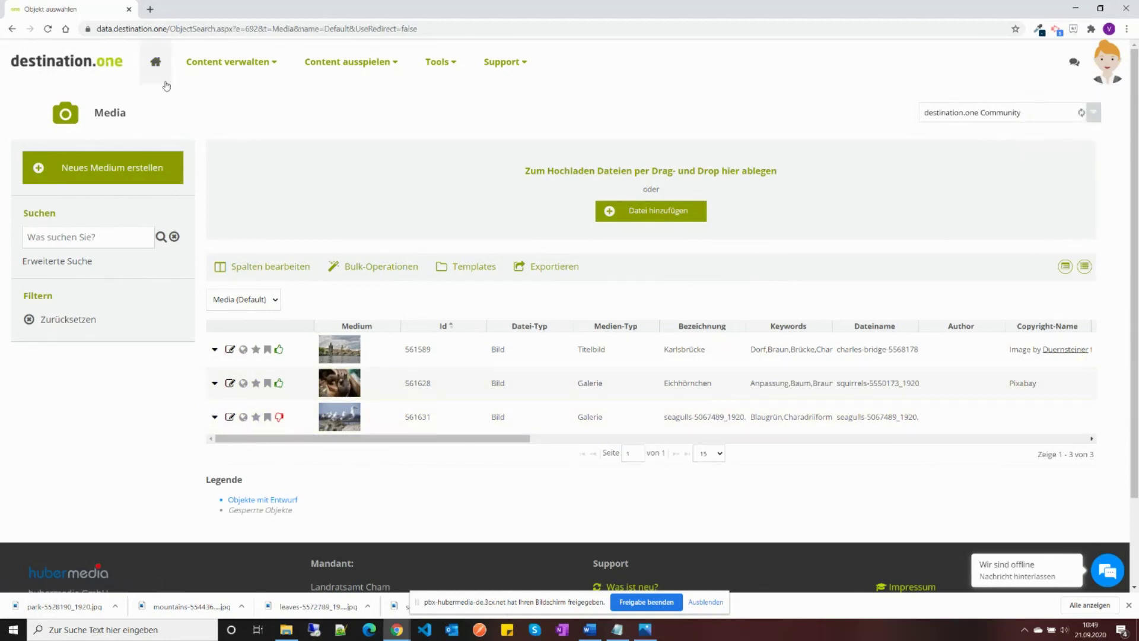
Step: Open the Workshop article from the Artikel overview for editing and go to its Mediendaten
{"action": "mouse_move", "coordinate": [247, 67]}
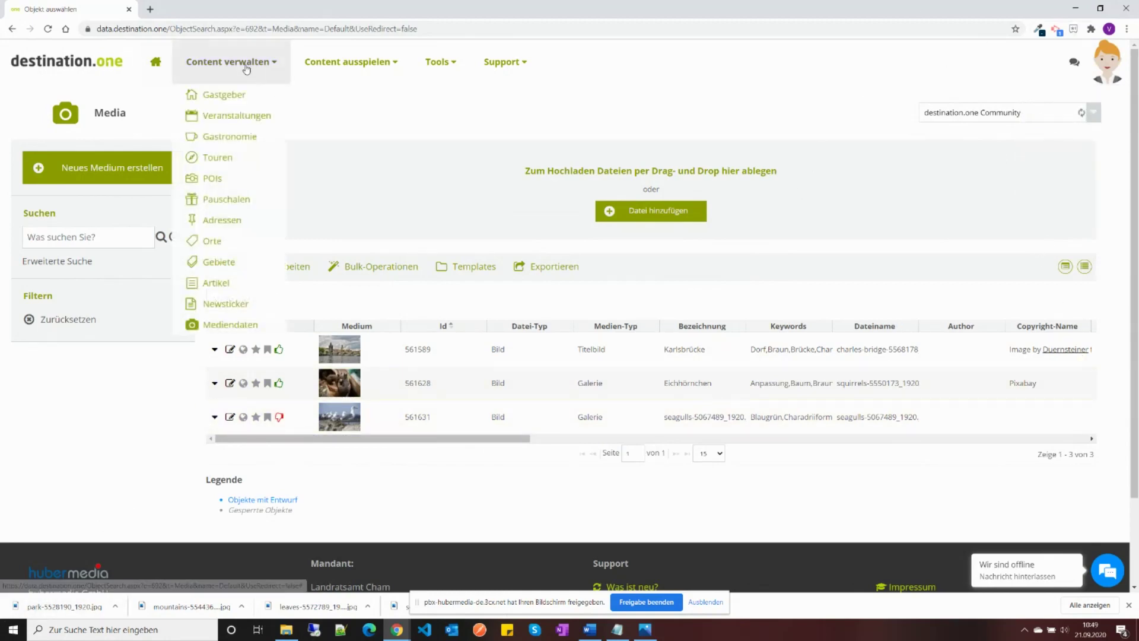
{"action": "left_click", "coordinate": [219, 284]}
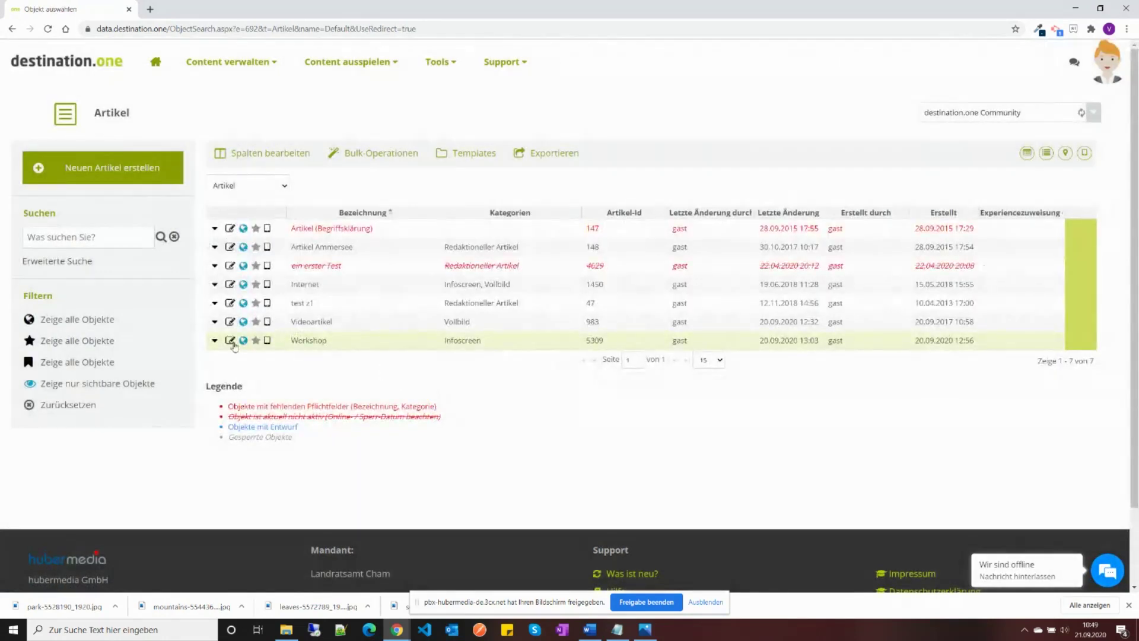
{"action": "left_click", "coordinate": [230, 340]}
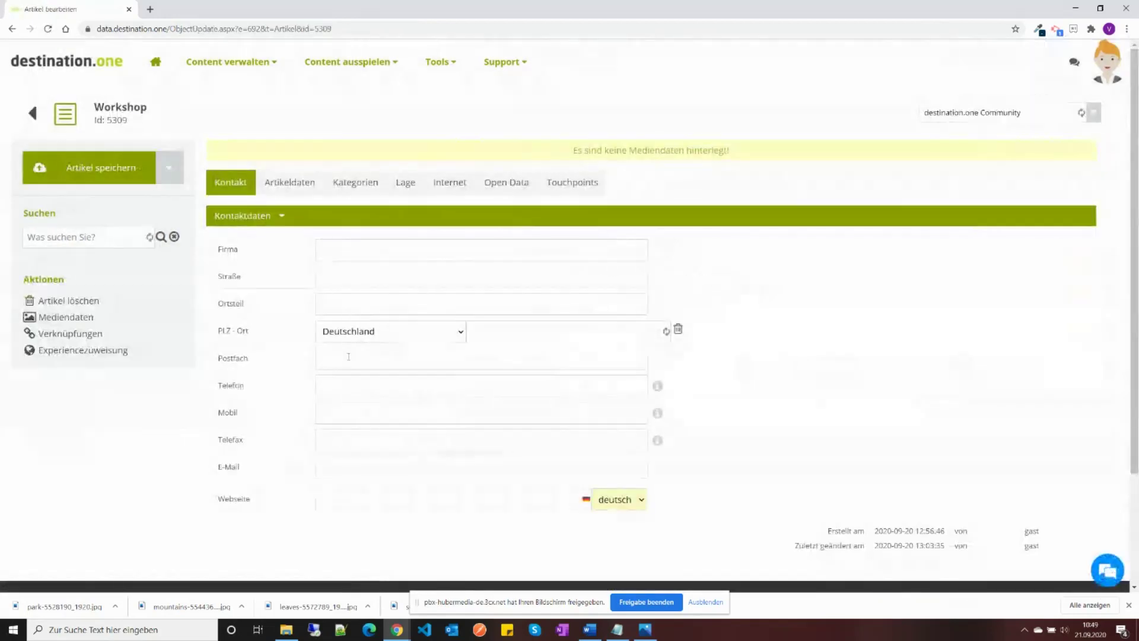
{"action": "left_click", "coordinate": [81, 316]}
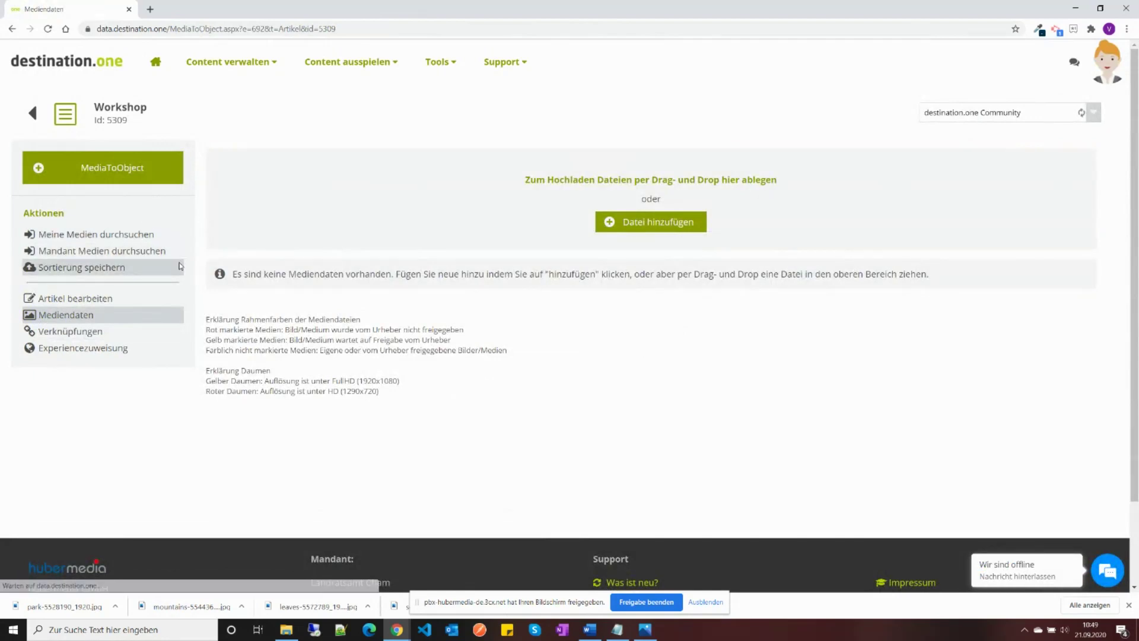
Step: Search the Mandant media without a search term, restricted to Nur Freigegebene
{"action": "left_click", "coordinate": [102, 254]}
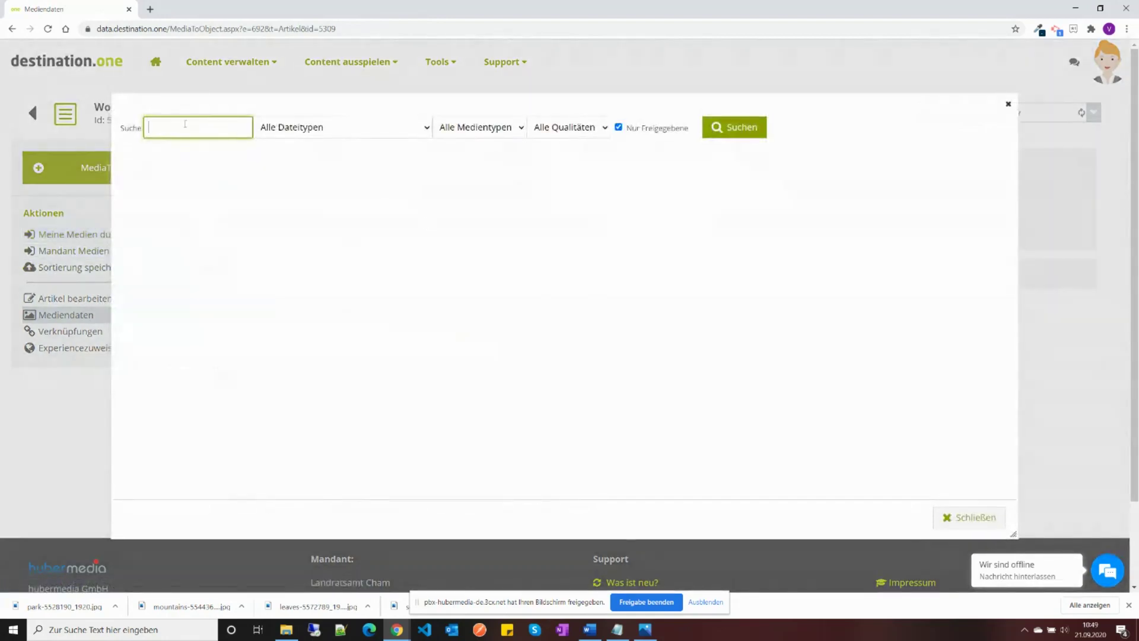
{"action": "left_click", "coordinate": [207, 132]}
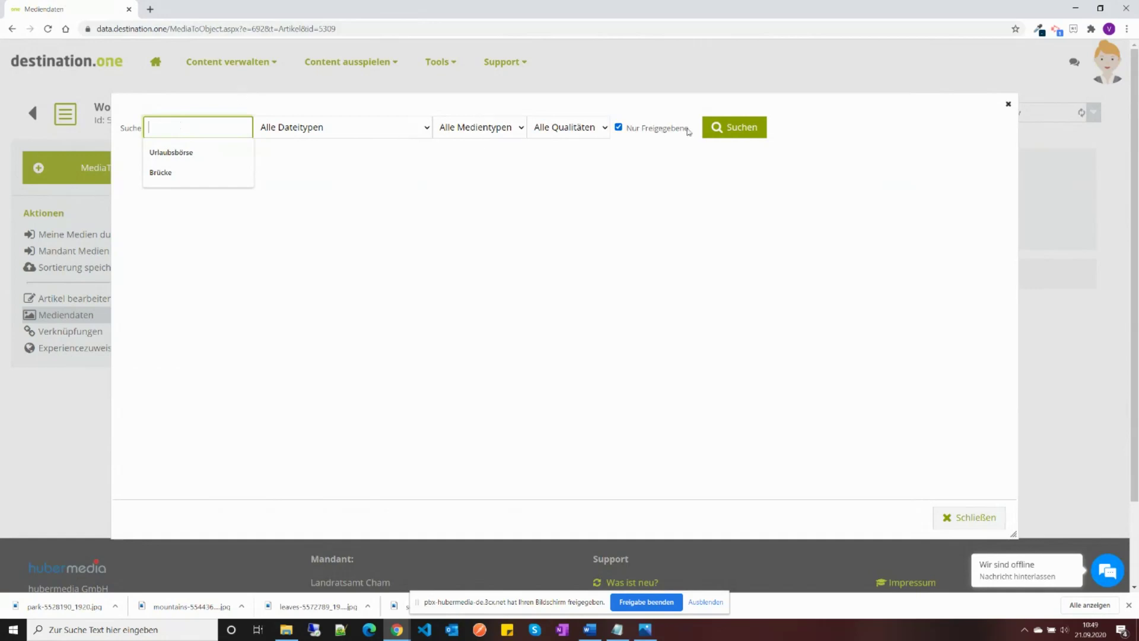
{"action": "left_click", "coordinate": [720, 131]}
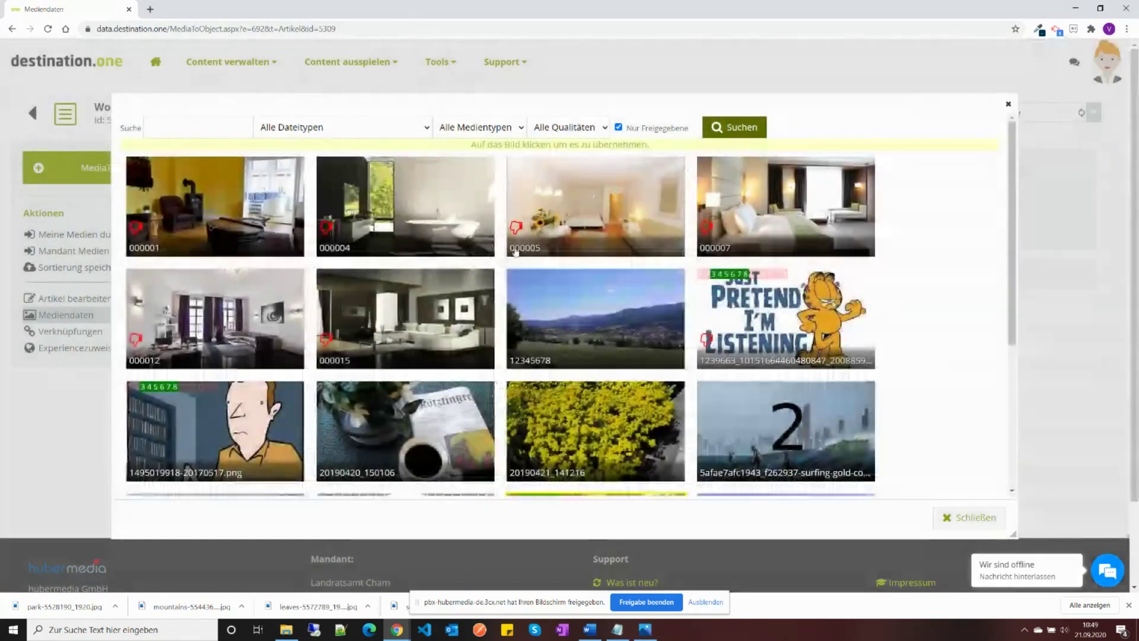
Step: Page through the media results and add the seagulls-5067489_1920.jpg image to the Workshop article
{"action": "scroll", "coordinate": [355, 480], "scroll_direction": "down", "scroll_amount": 4}
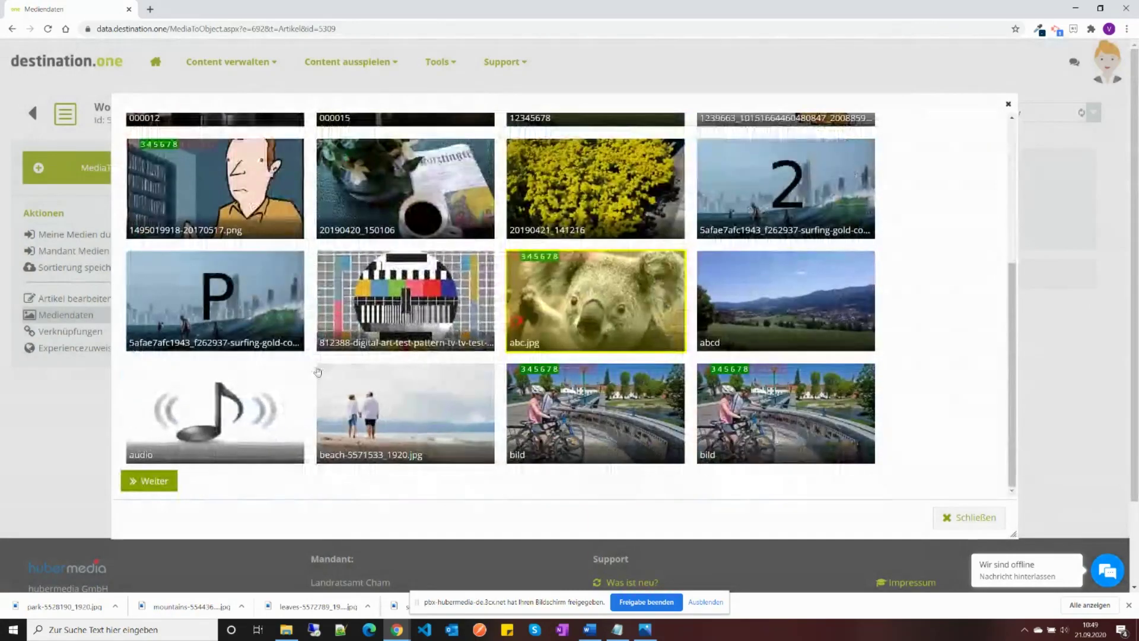
{"action": "scroll", "coordinate": [761, 381], "scroll_direction": "up", "scroll_amount": 5}
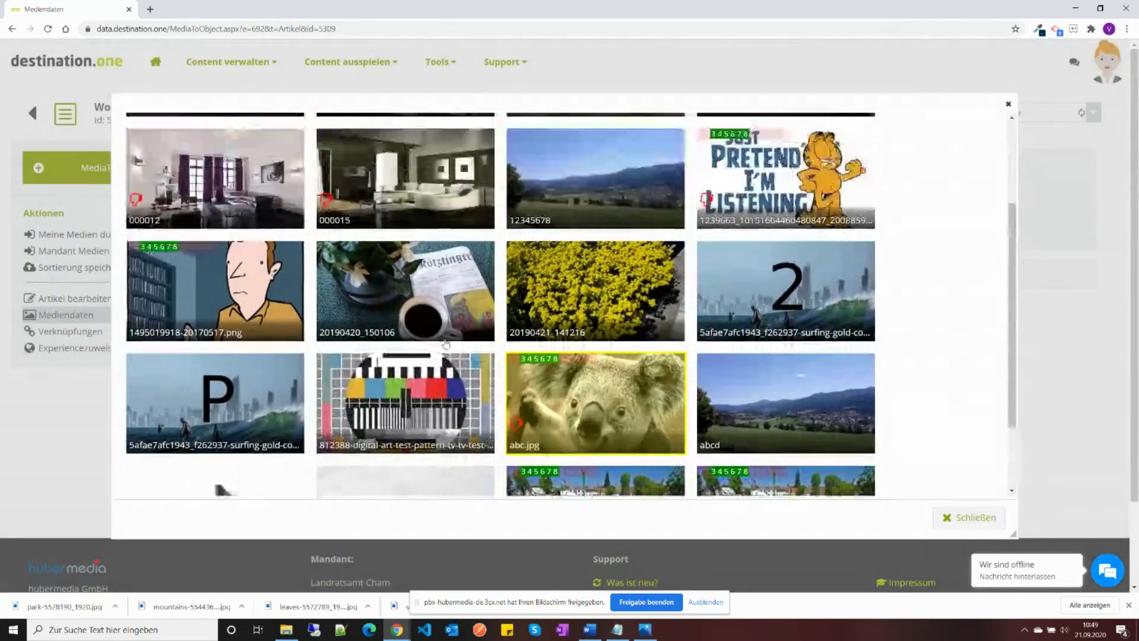
{"action": "scroll", "coordinate": [491, 343], "scroll_direction": "down", "scroll_amount": 2}
{"action": "scroll", "coordinate": [491, 343], "scroll_direction": "down", "scroll_amount": 3}
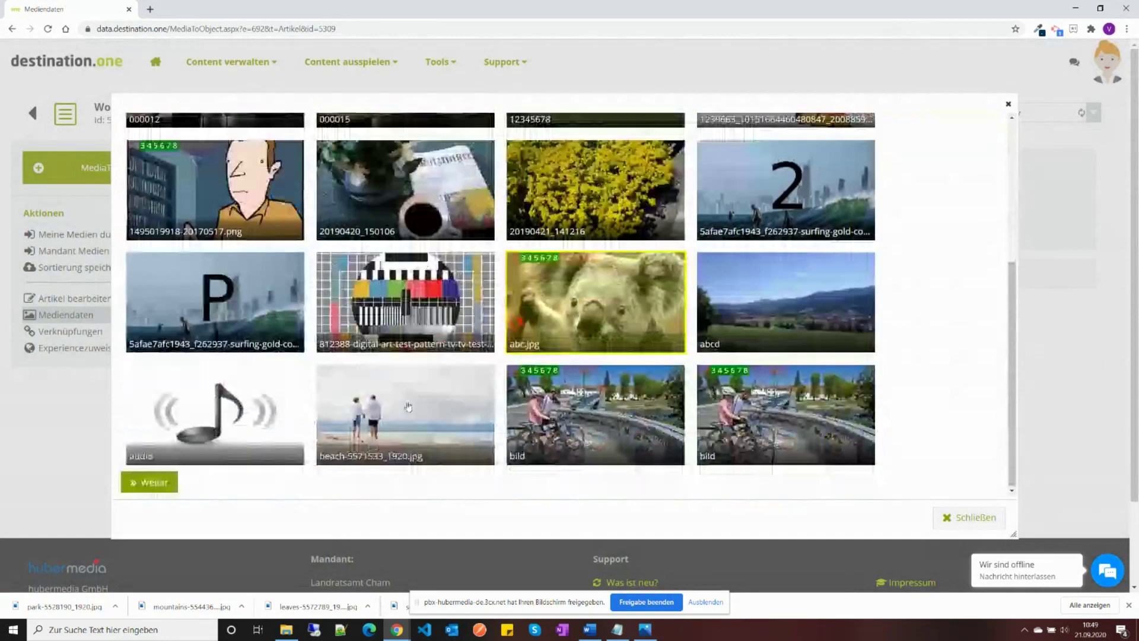
{"action": "left_click", "coordinate": [156, 480]}
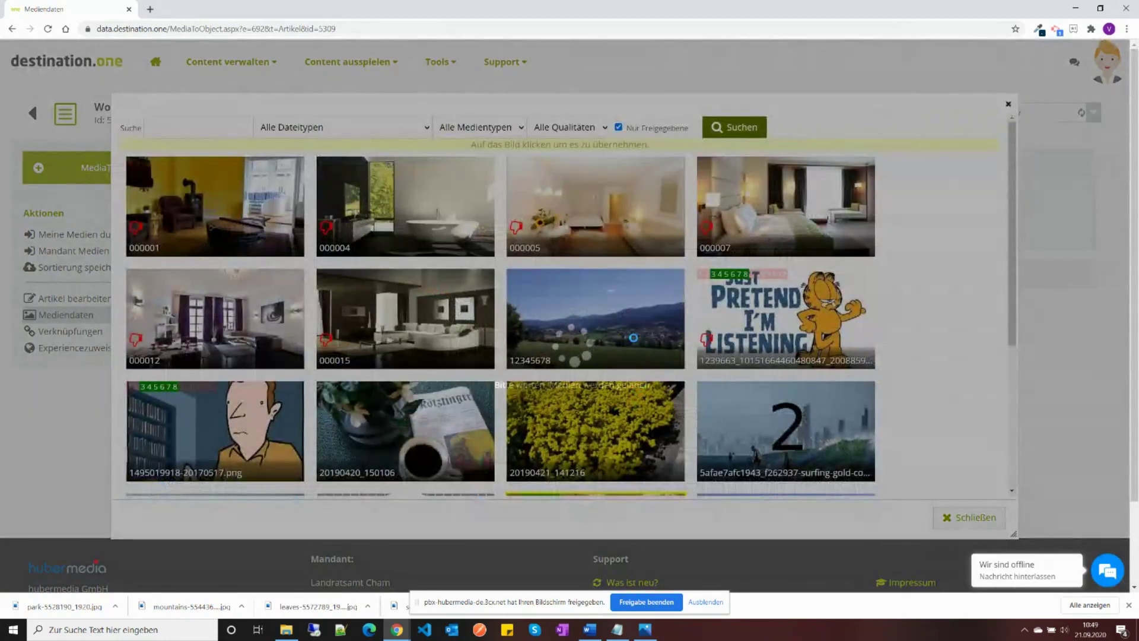
{"action": "scroll", "coordinate": [759, 327], "scroll_direction": "down", "scroll_amount": 2}
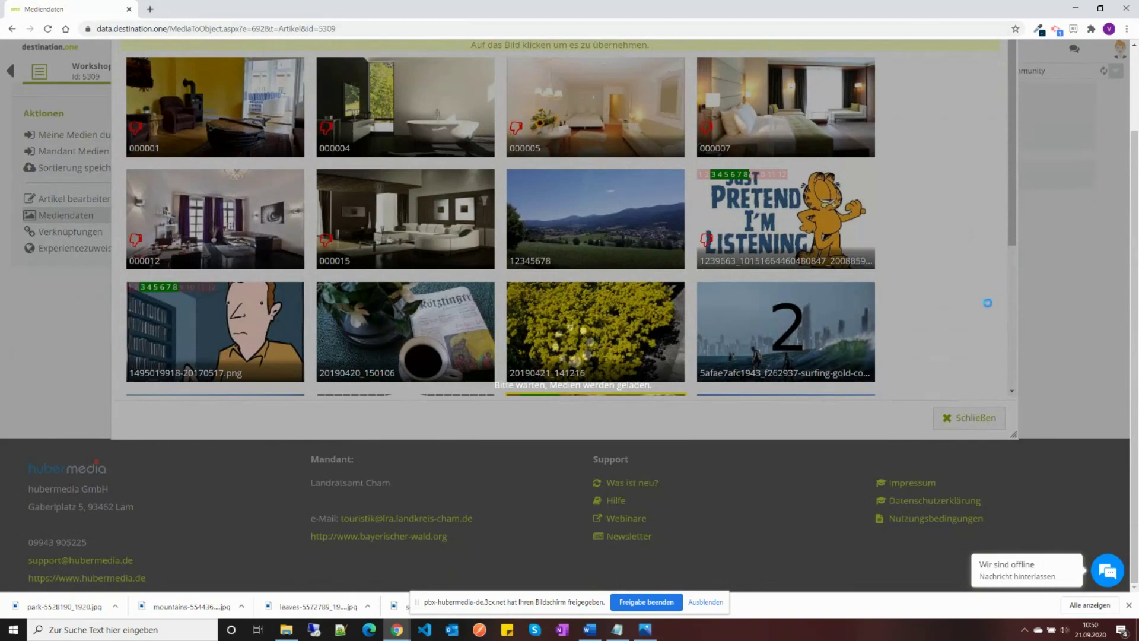
{"action": "scroll", "coordinate": [842, 259], "scroll_direction": "up", "scroll_amount": 2}
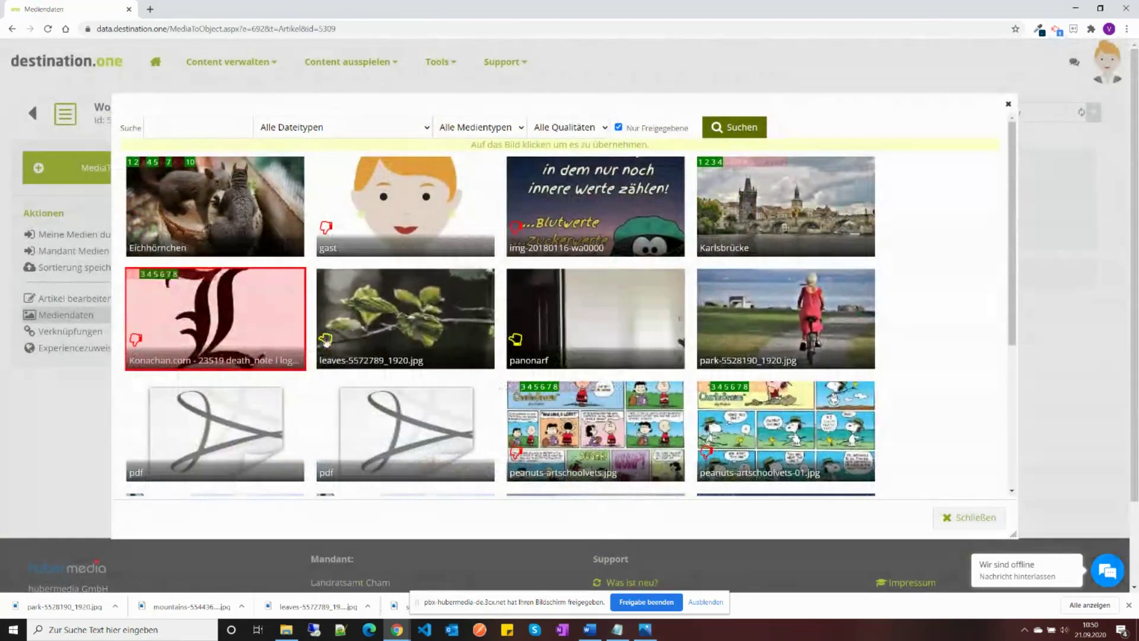
{"action": "scroll", "coordinate": [326, 342], "scroll_direction": "down", "scroll_amount": 4}
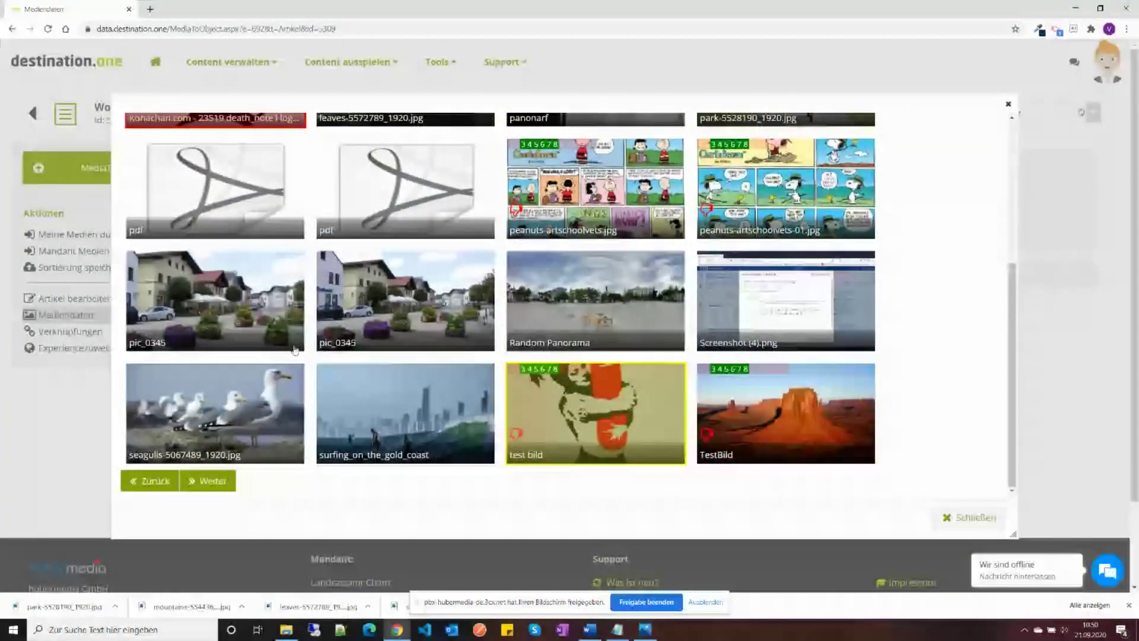
{"action": "left_click", "coordinate": [273, 397]}
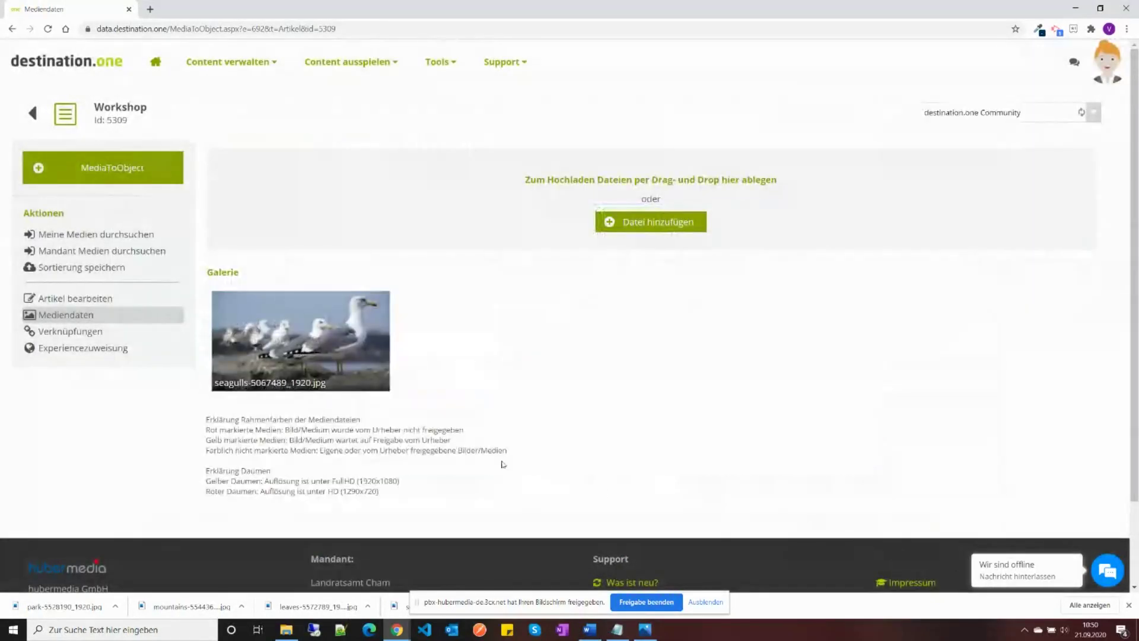
Step: Open the seagulls-5067489_1920.jpg medium from the Workshop article's gallery and look through its general, location, information, image editing, Internet and release details
{"action": "left_click", "coordinate": [302, 347]}
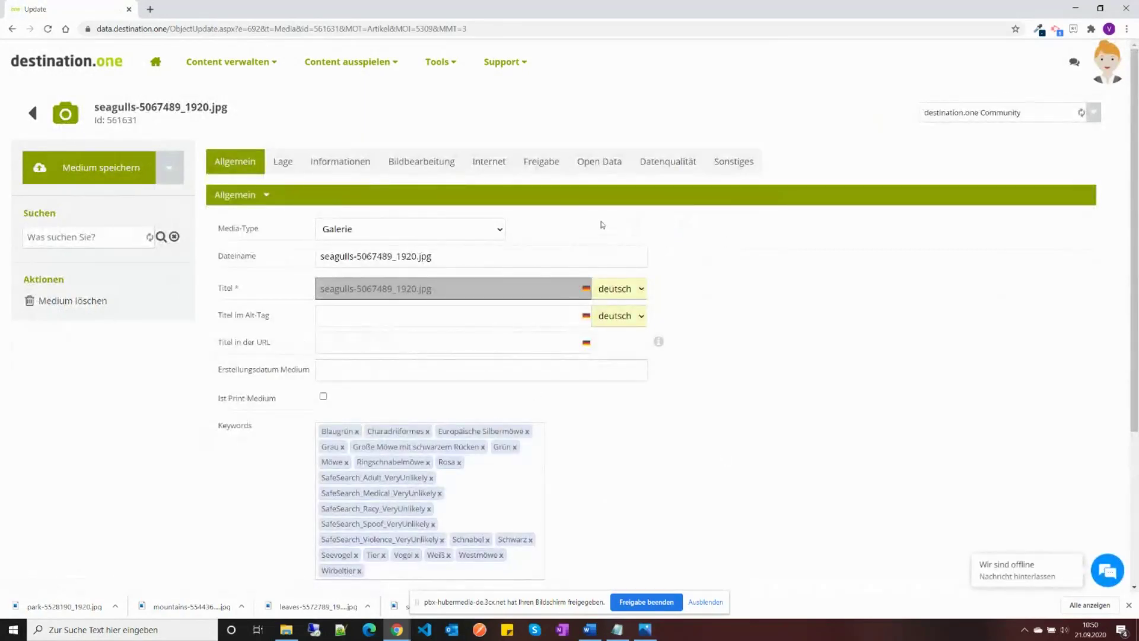
{"action": "left_click", "coordinate": [556, 154]}
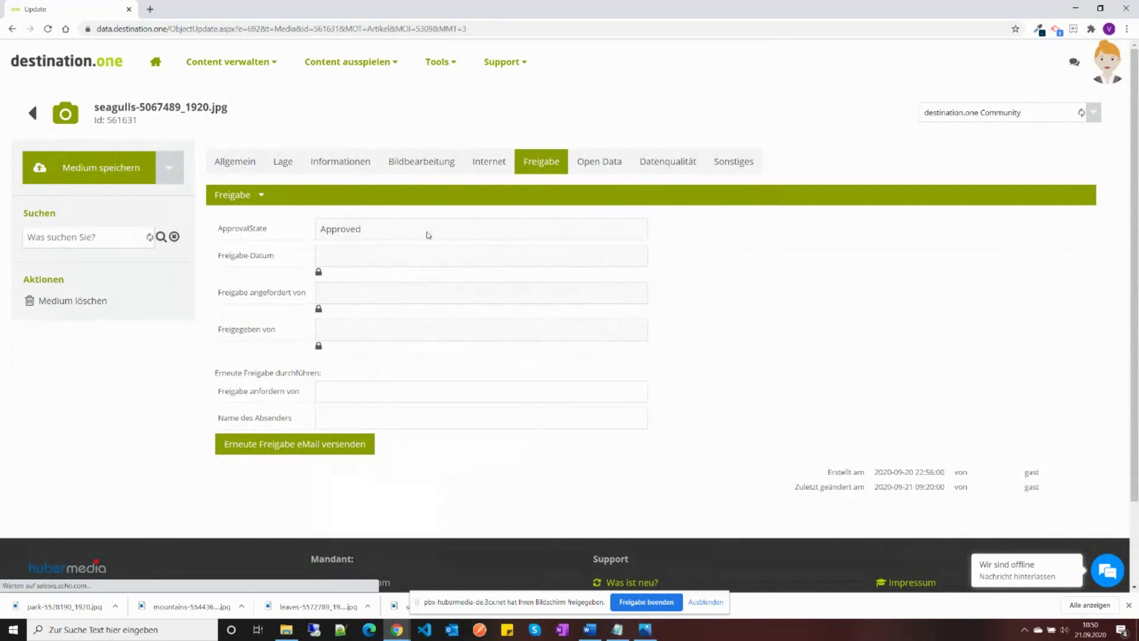
{"action": "left_click", "coordinate": [423, 159]}
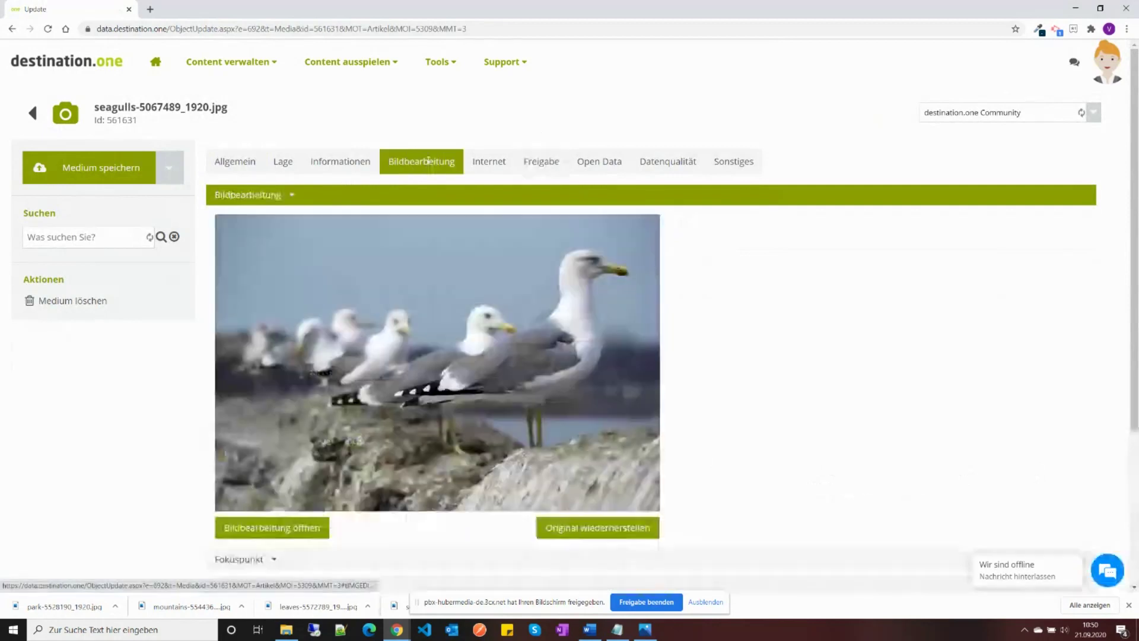
{"action": "scroll", "coordinate": [86, 429], "scroll_direction": "down", "scroll_amount": 1}
{"action": "scroll", "coordinate": [86, 428], "scroll_direction": "down", "scroll_amount": 1}
{"action": "scroll", "coordinate": [86, 429], "scroll_direction": "up", "scroll_amount": 3}
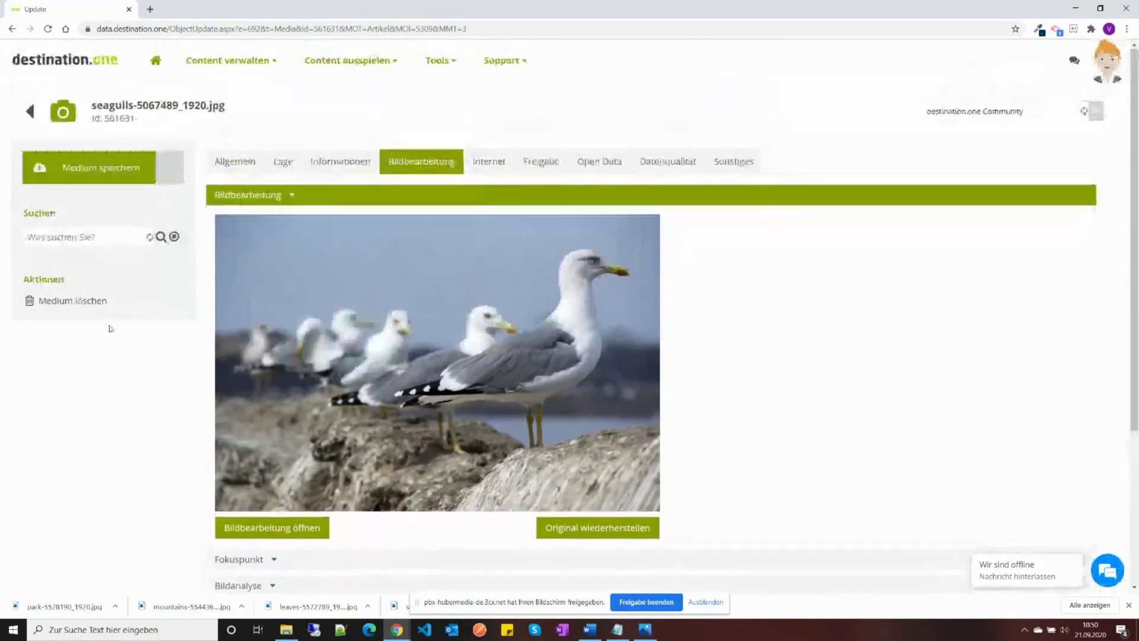
{"action": "left_click", "coordinate": [337, 161]}
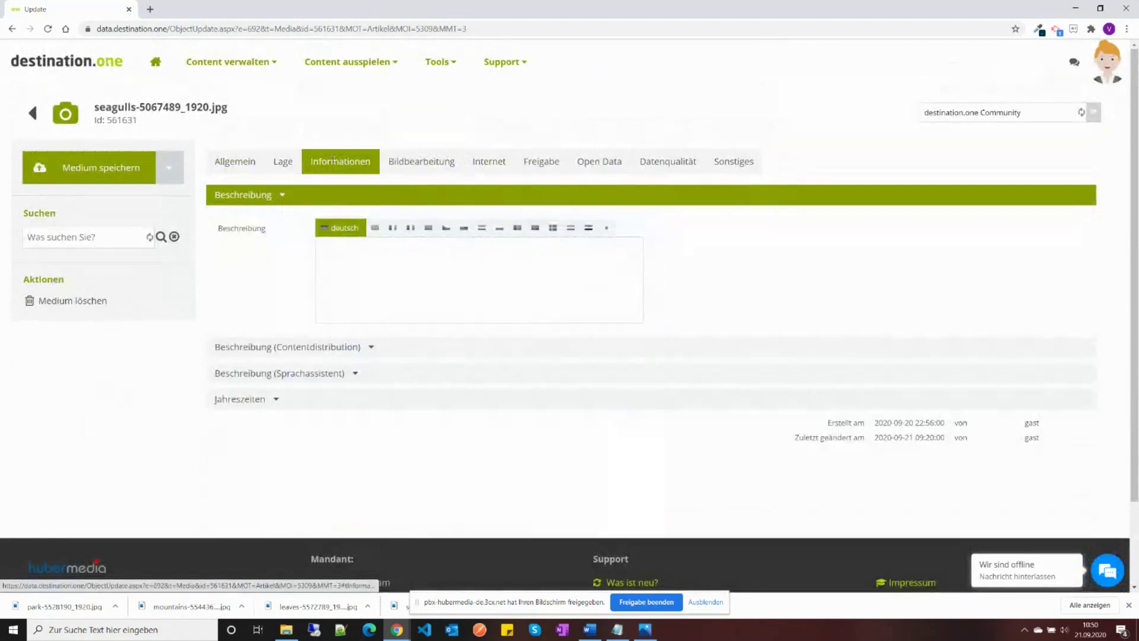
{"action": "left_click", "coordinate": [283, 161]}
{"action": "left_click", "coordinate": [235, 161]}
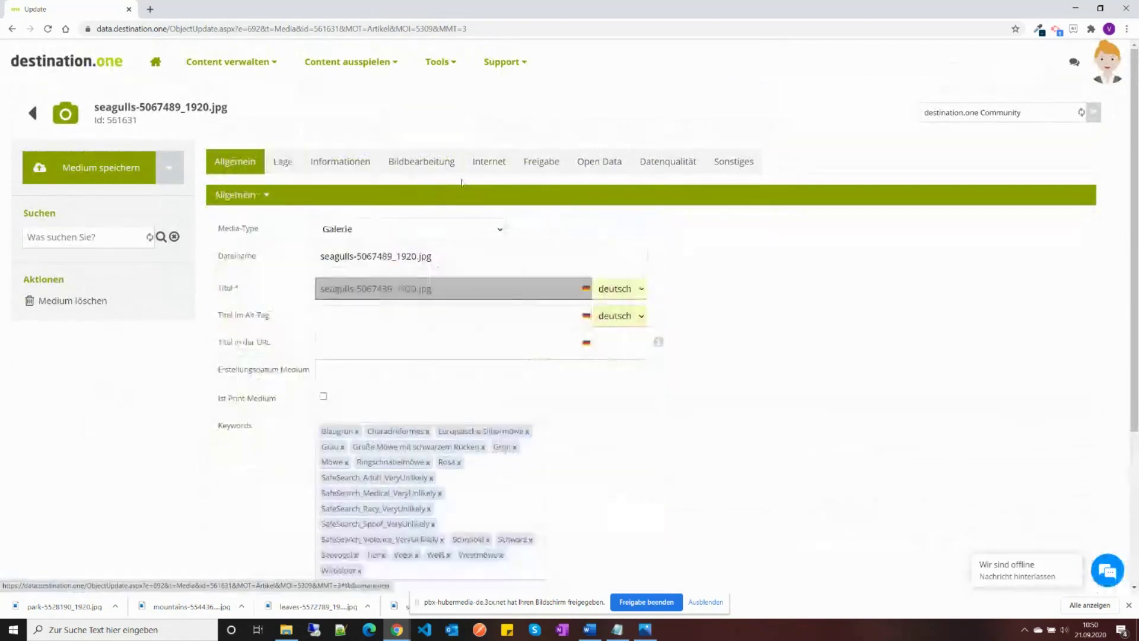
{"action": "left_click", "coordinate": [487, 161]}
{"action": "left_click", "coordinate": [545, 161]}
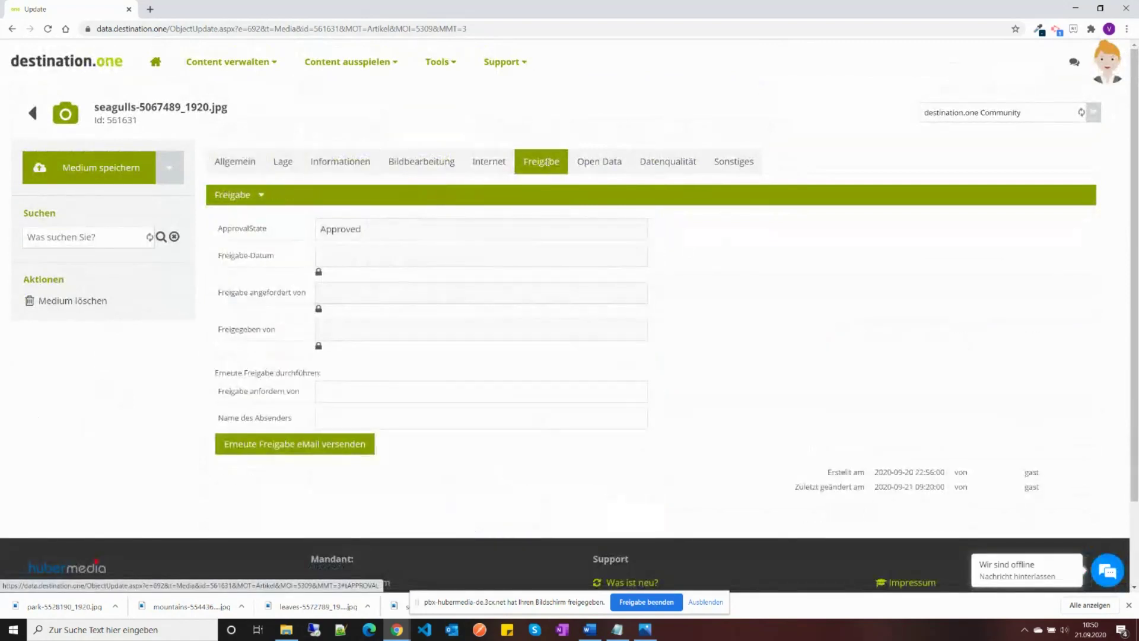
Step: Examine the seagulls medium's Creative Commons and Copyright fields under Open Data, and review its Freigabe details
{"action": "left_click", "coordinate": [626, 164]}
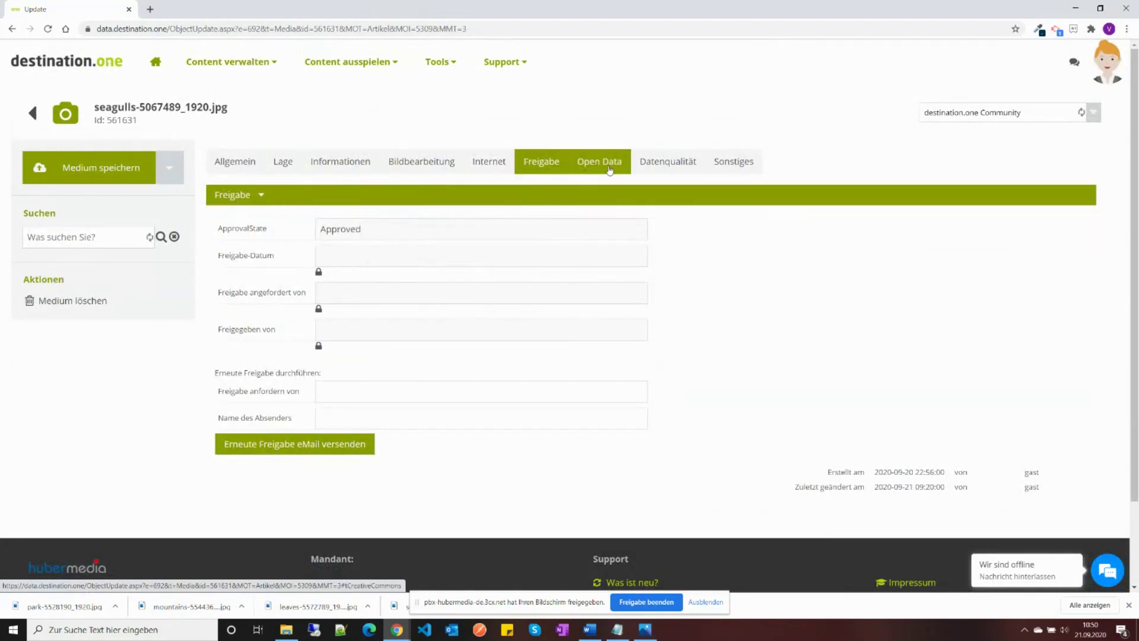
{"action": "scroll", "coordinate": [166, 519], "scroll_direction": "down", "scroll_amount": 1}
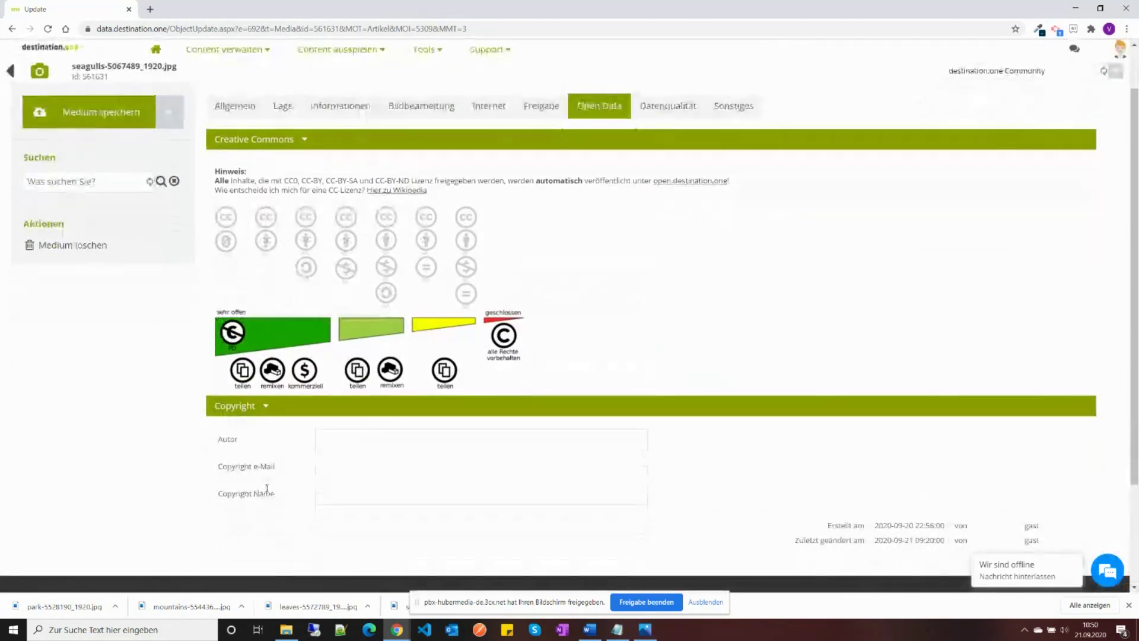
{"action": "left_click", "coordinate": [345, 446]}
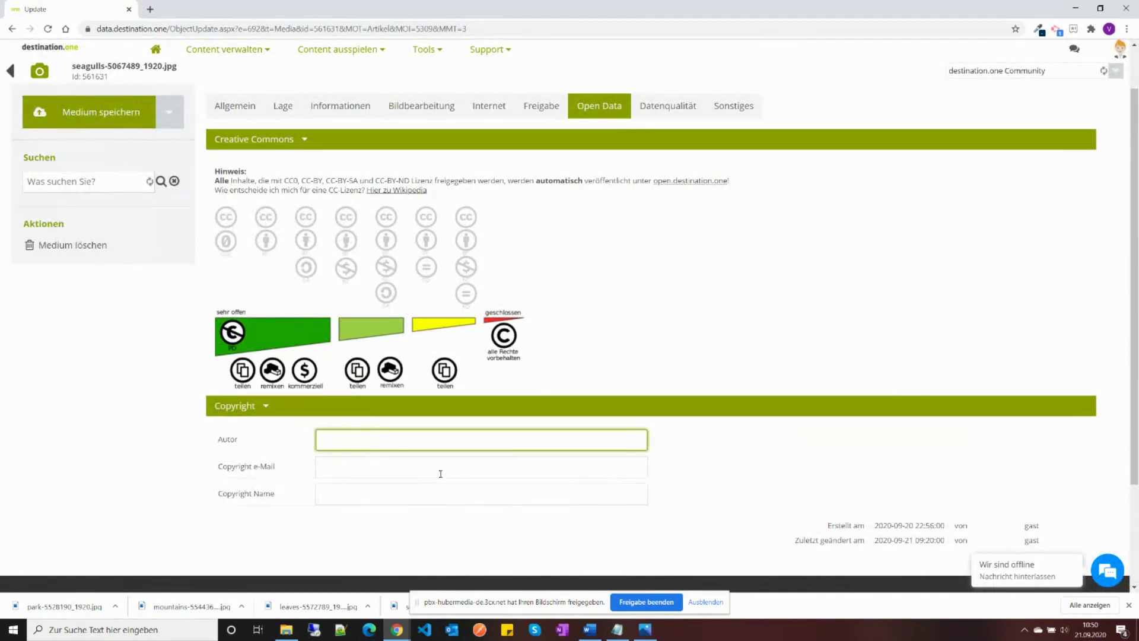
{"action": "left_click", "coordinate": [552, 109]}
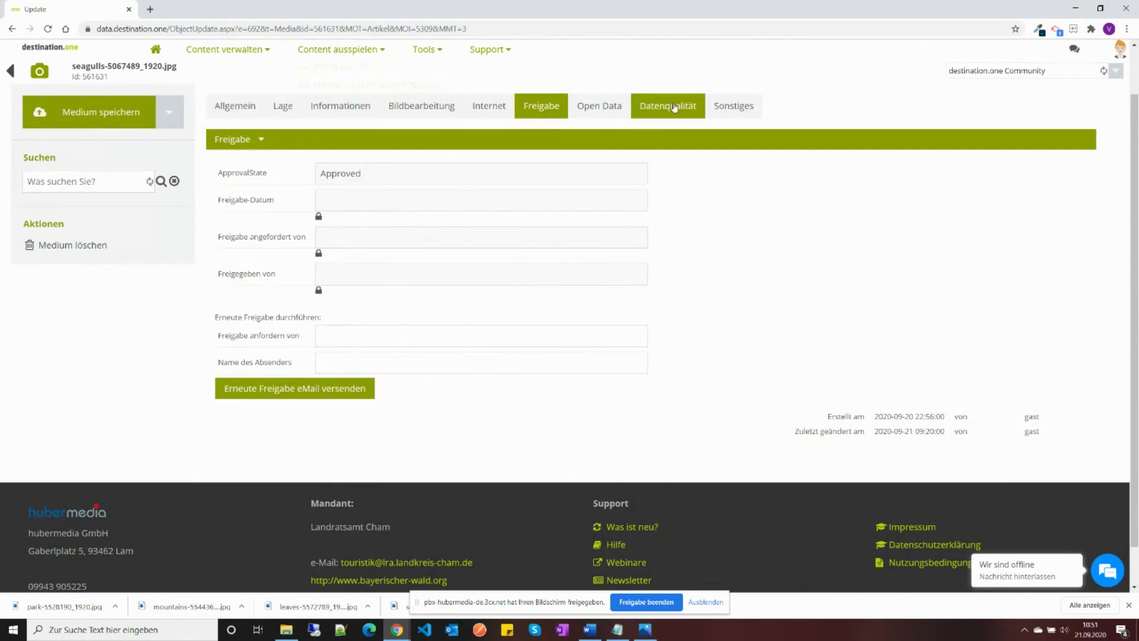
{"action": "scroll", "coordinate": [784, 213], "scroll_direction": "up", "scroll_amount": 1}
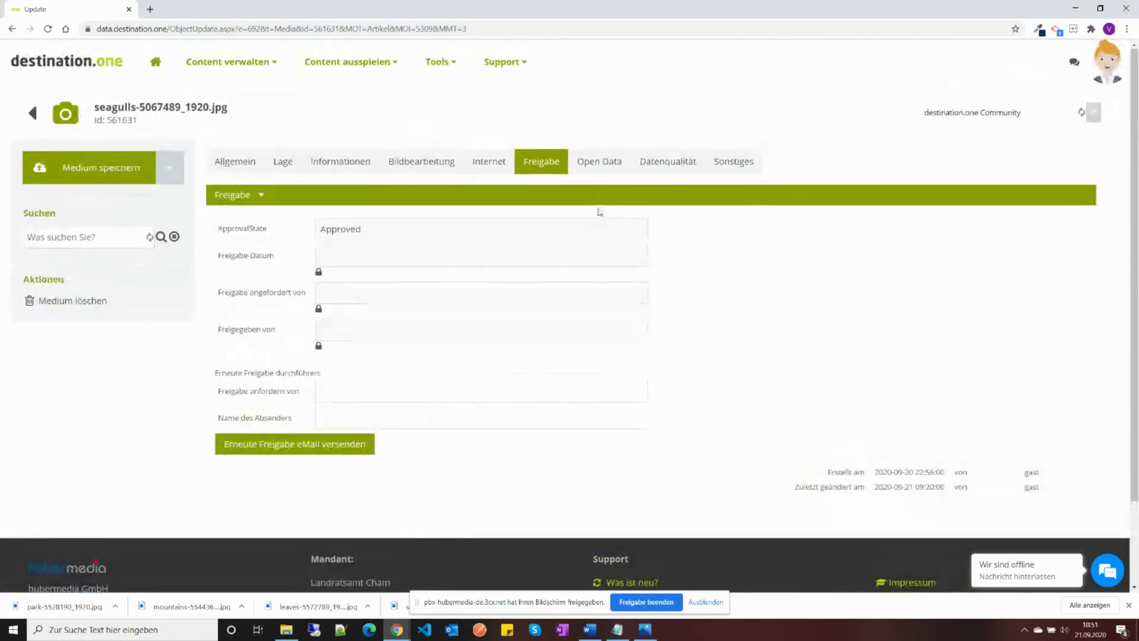
Step: Leave the Workshop article for the Media overview, check which objects use the seagulls medium, and close the usage list
{"action": "left_click", "coordinate": [32, 113]}
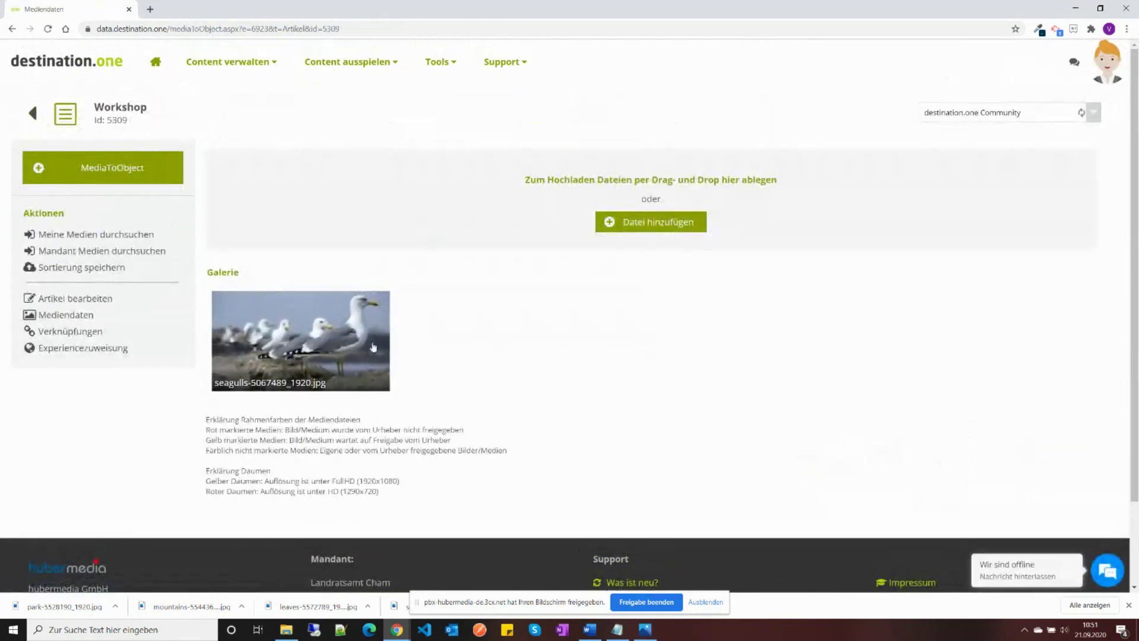
{"action": "left_click", "coordinate": [32, 115]}
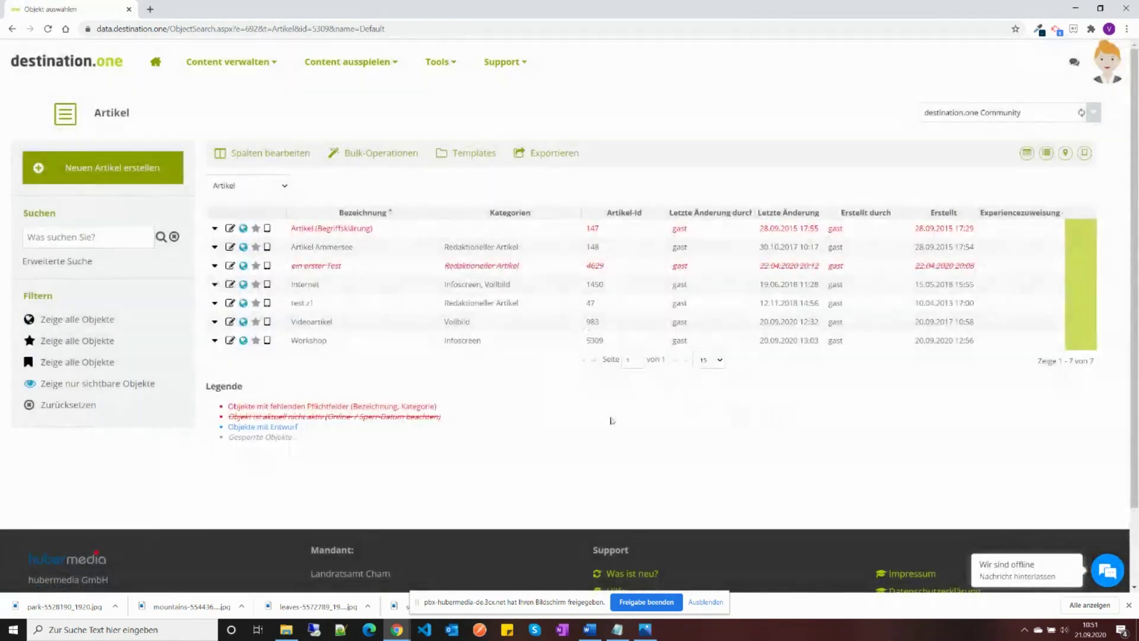
{"action": "left_click", "coordinate": [218, 65]}
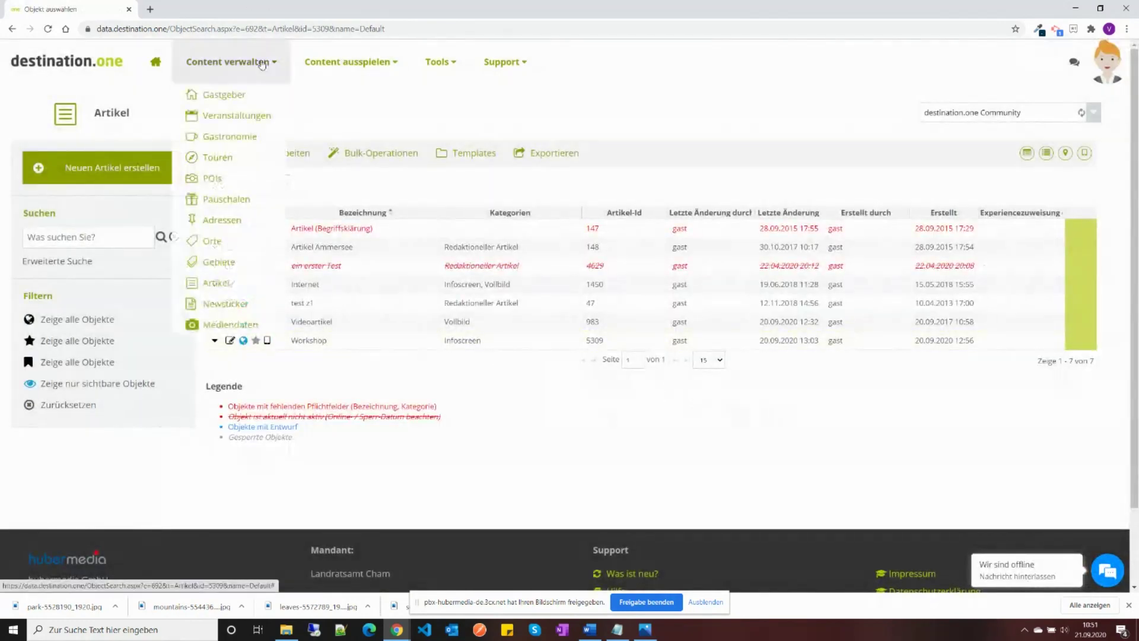
{"action": "left_click", "coordinate": [265, 321]}
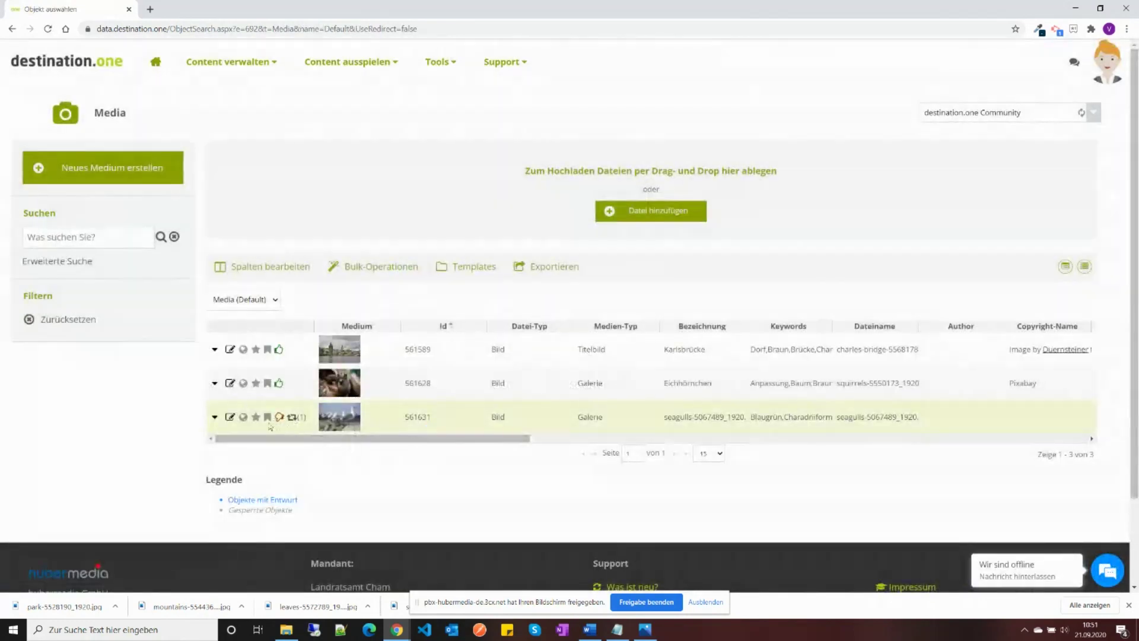
{"action": "left_click", "coordinate": [302, 418]}
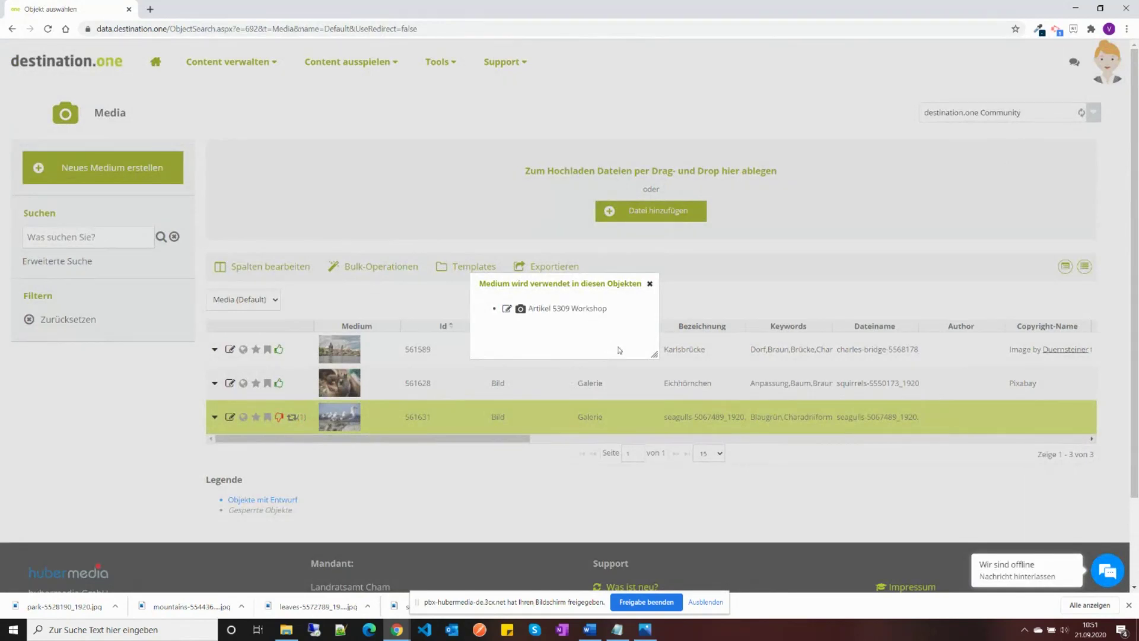
{"action": "left_click", "coordinate": [650, 283]}
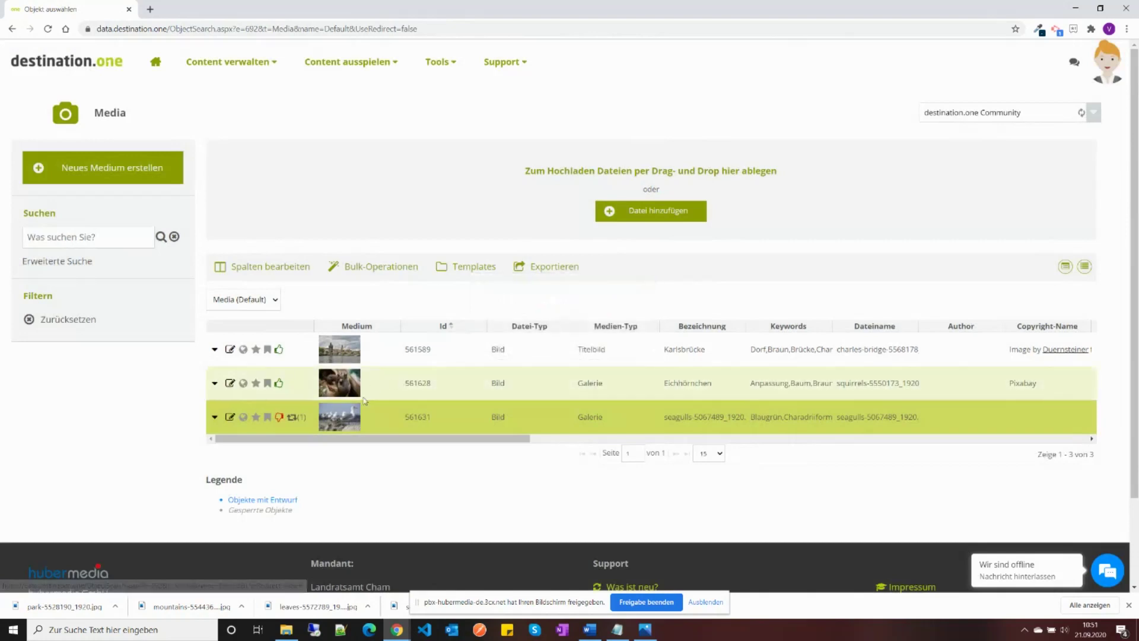
Step: Open the seagulls medium from the Media overview and examine its Verwendungs-Info under Sonstiges
{"action": "left_click", "coordinate": [346, 420]}
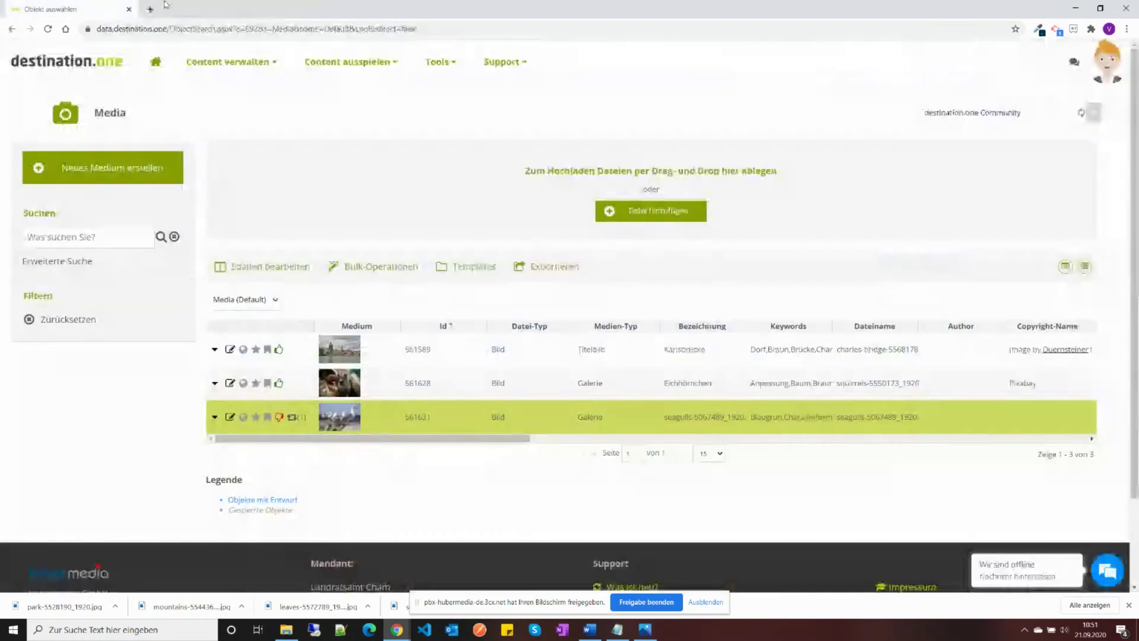
{"action": "left_click", "coordinate": [262, 9]}
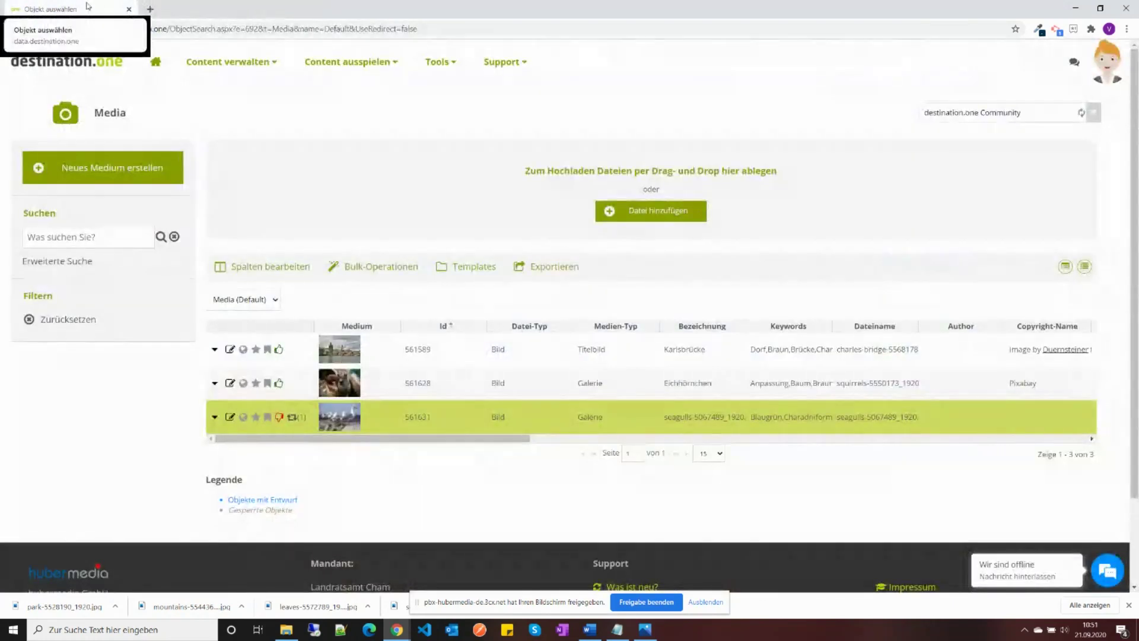
{"action": "double_click", "coordinate": [423, 417]}
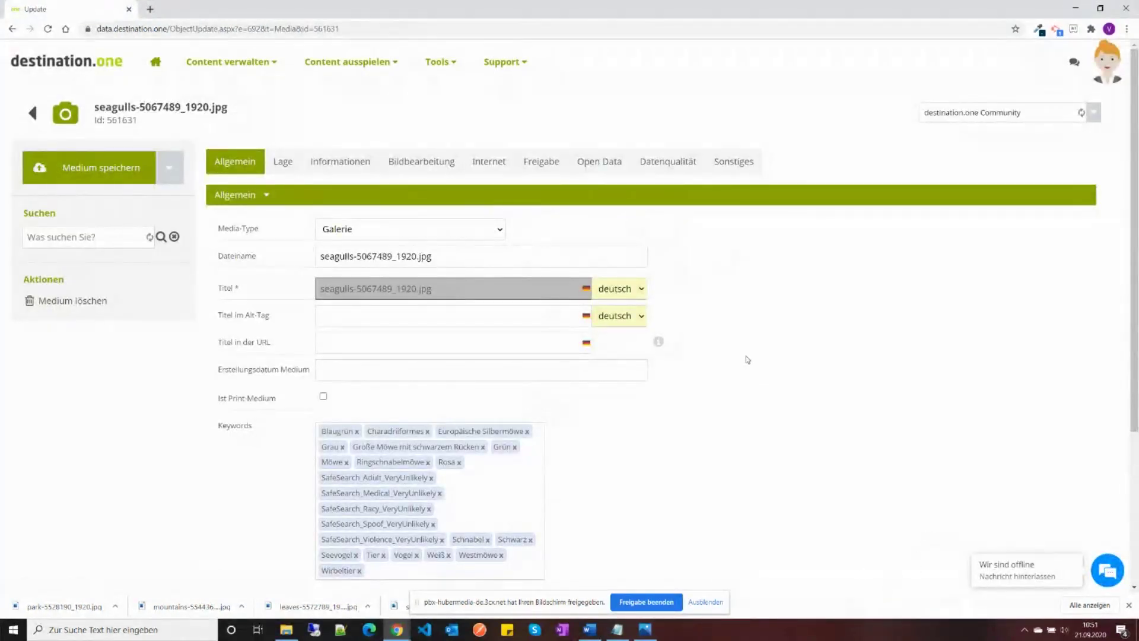
{"action": "left_click", "coordinate": [740, 166]}
{"action": "scroll", "coordinate": [172, 498], "scroll_direction": "down", "scroll_amount": 3}
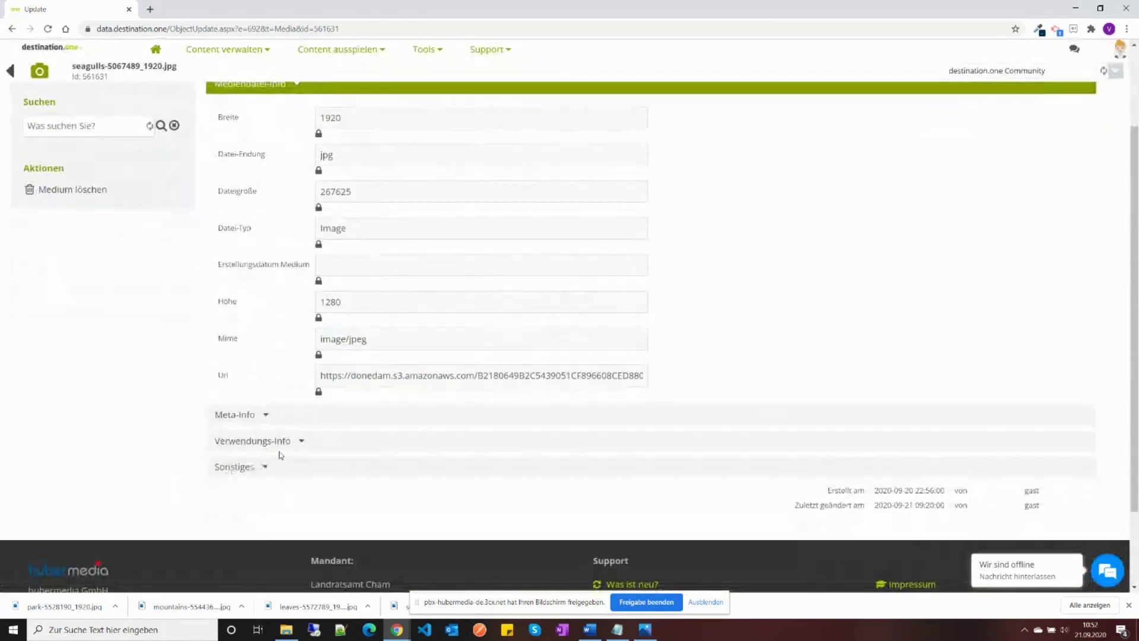
{"action": "scroll", "coordinate": [686, 324], "scroll_direction": "up", "scroll_amount": 3}
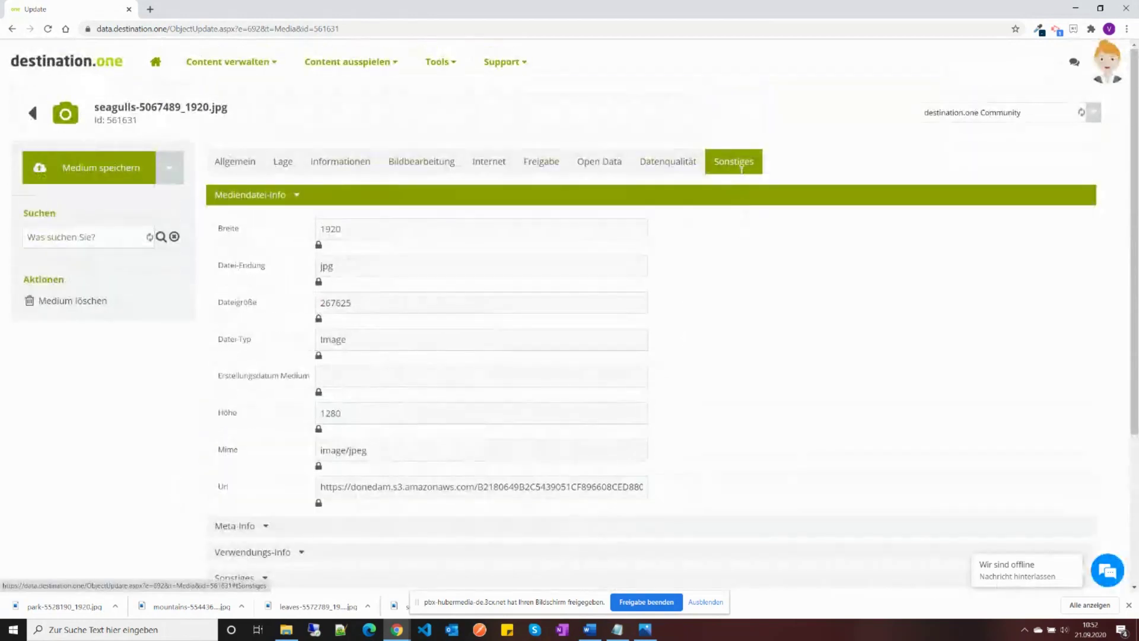
{"action": "left_click", "coordinate": [286, 553]}
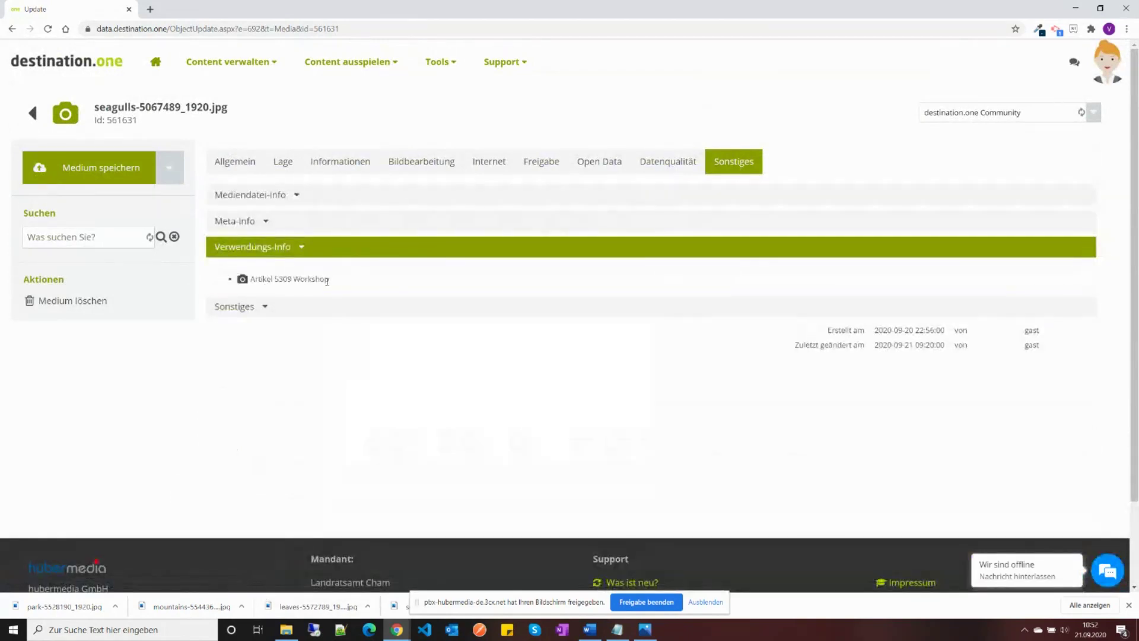
{"action": "left_click_drag", "start_coordinate": [333, 284], "coordinate": [236, 273]}
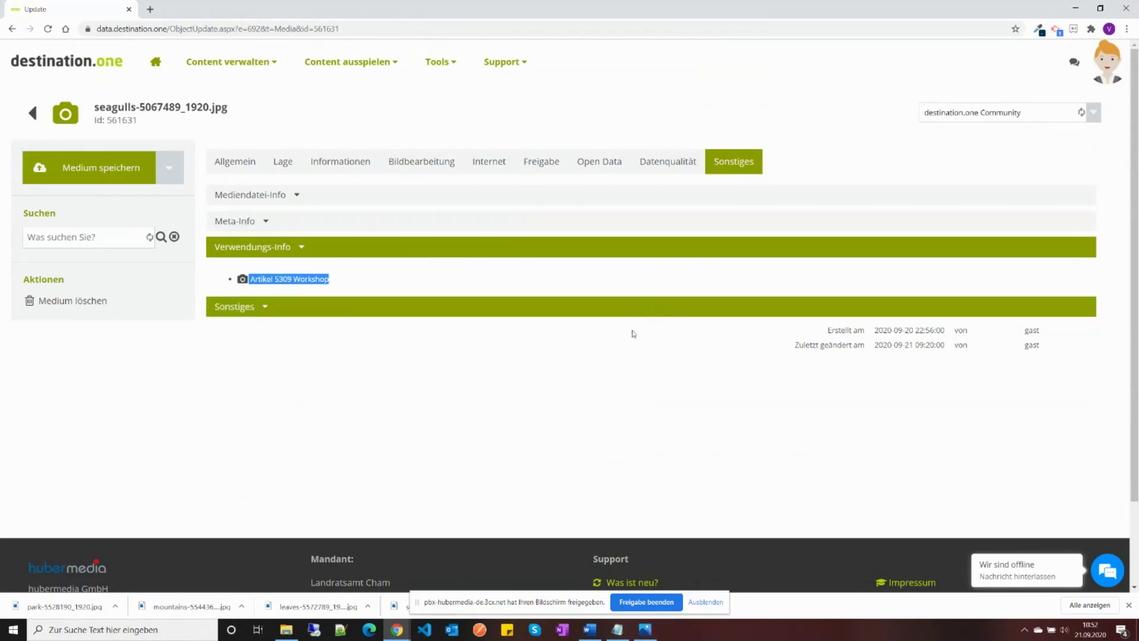
Step: Open the Workshop article's Mediendaten from the Artikel overview and upload the video VID_20200901_124216.mp4 to it
{"action": "mouse_move", "coordinate": [214, 75]}
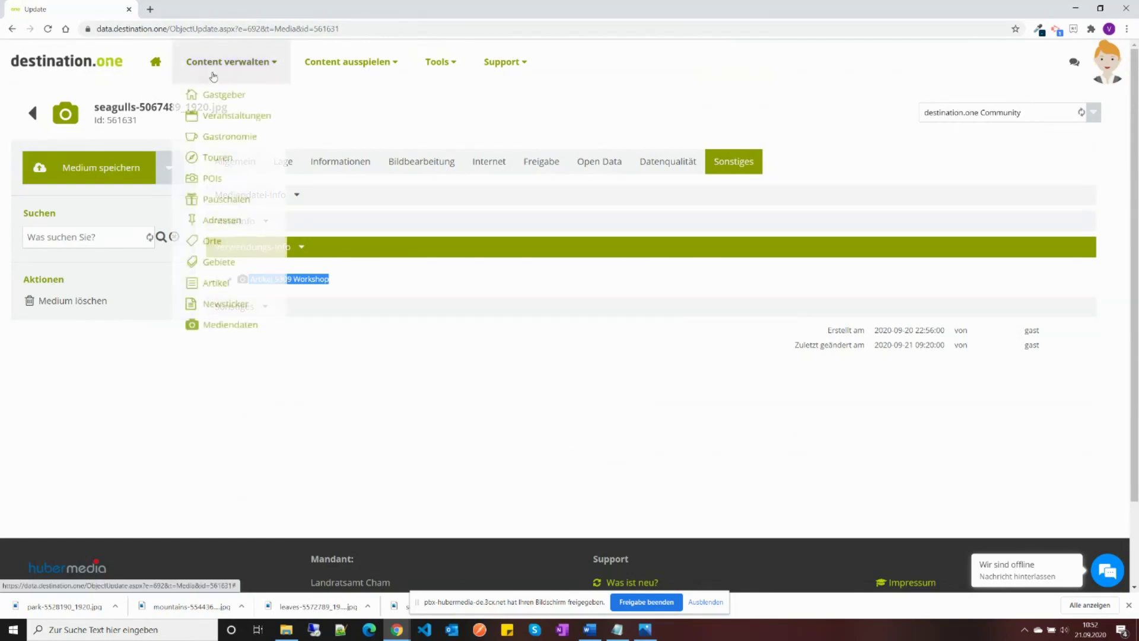
{"action": "left_click", "coordinate": [240, 283]}
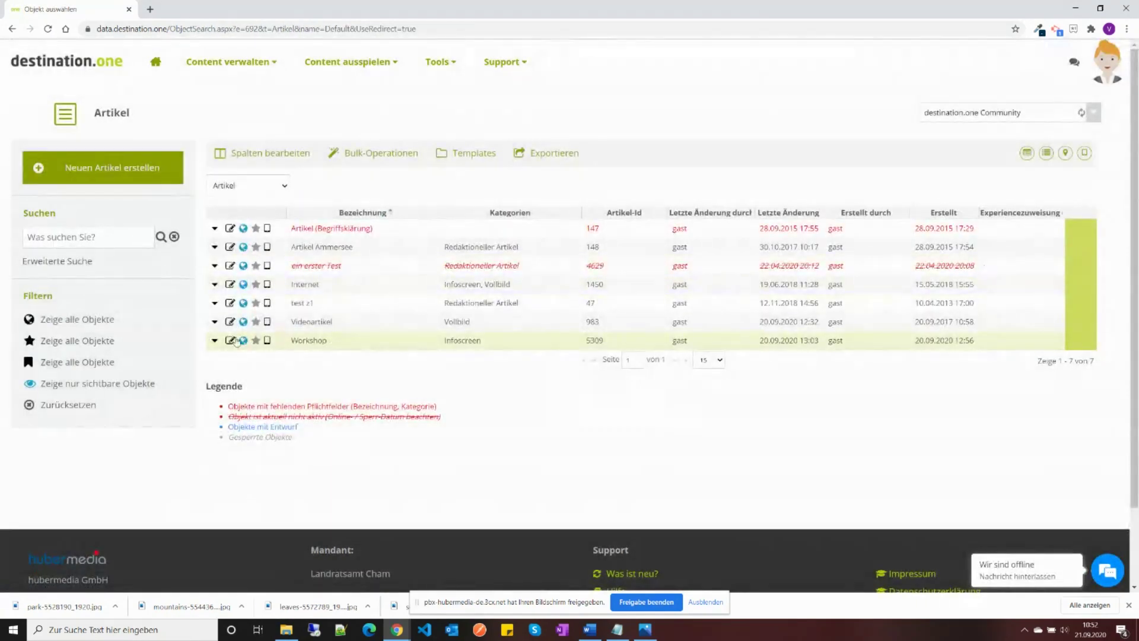
{"action": "left_click", "coordinate": [232, 340]}
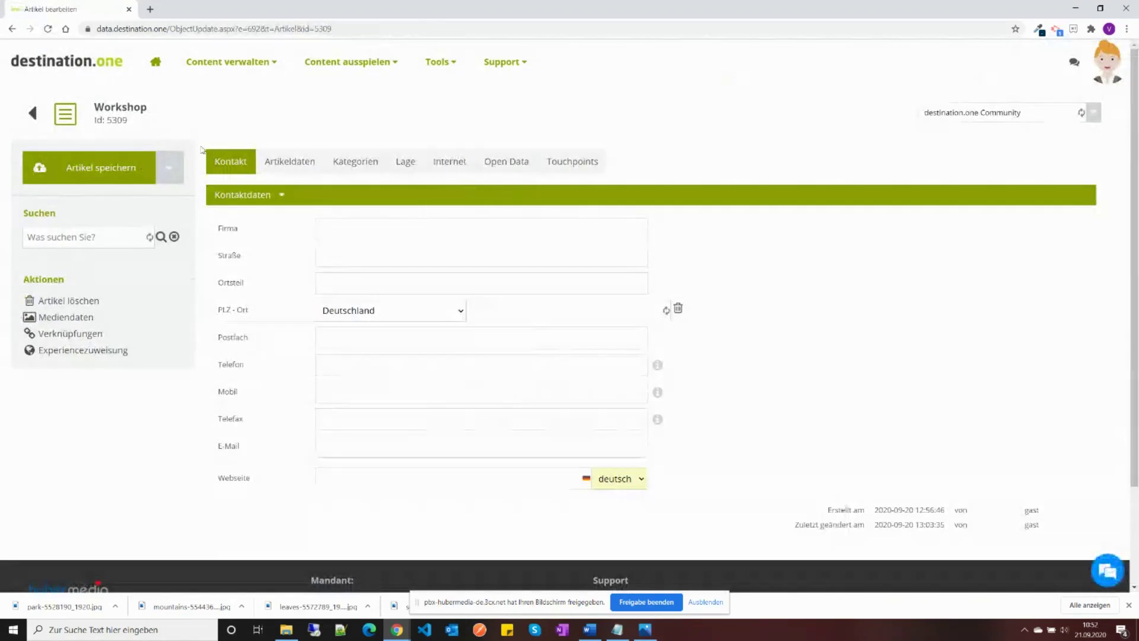
{"action": "left_click", "coordinate": [64, 331]}
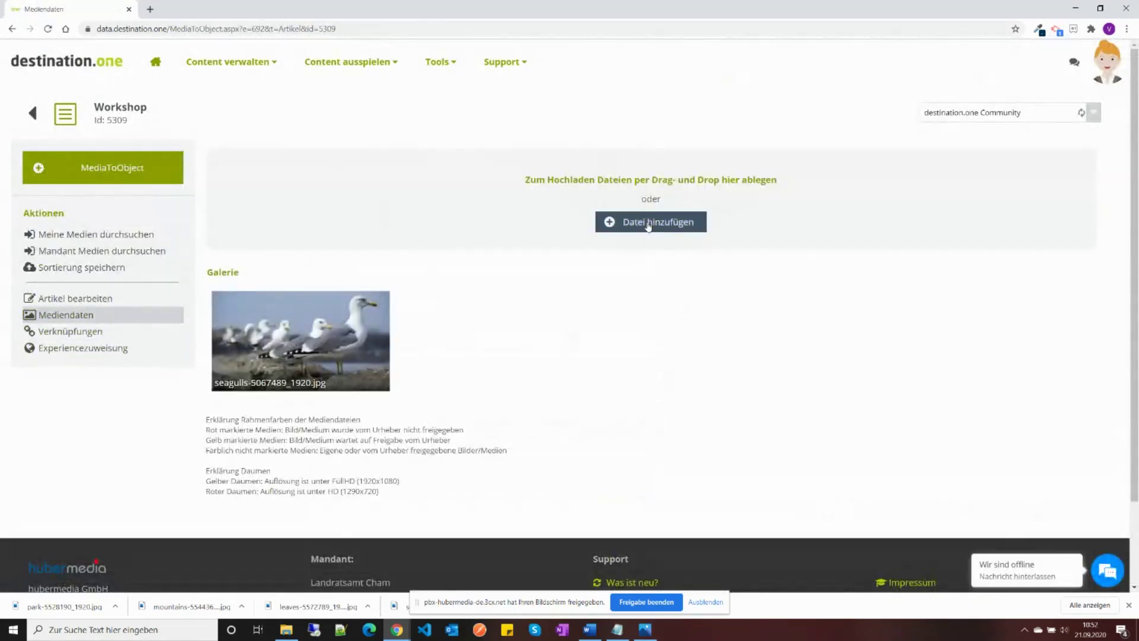
{"action": "left_click", "coordinate": [648, 226]}
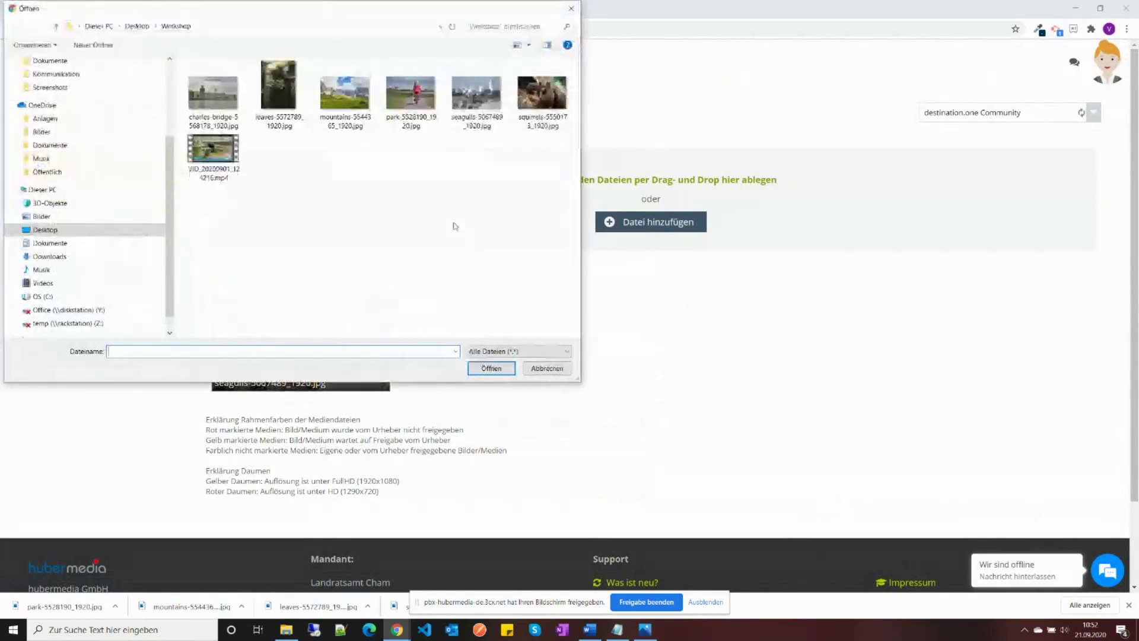
{"action": "left_click", "coordinate": [213, 149]}
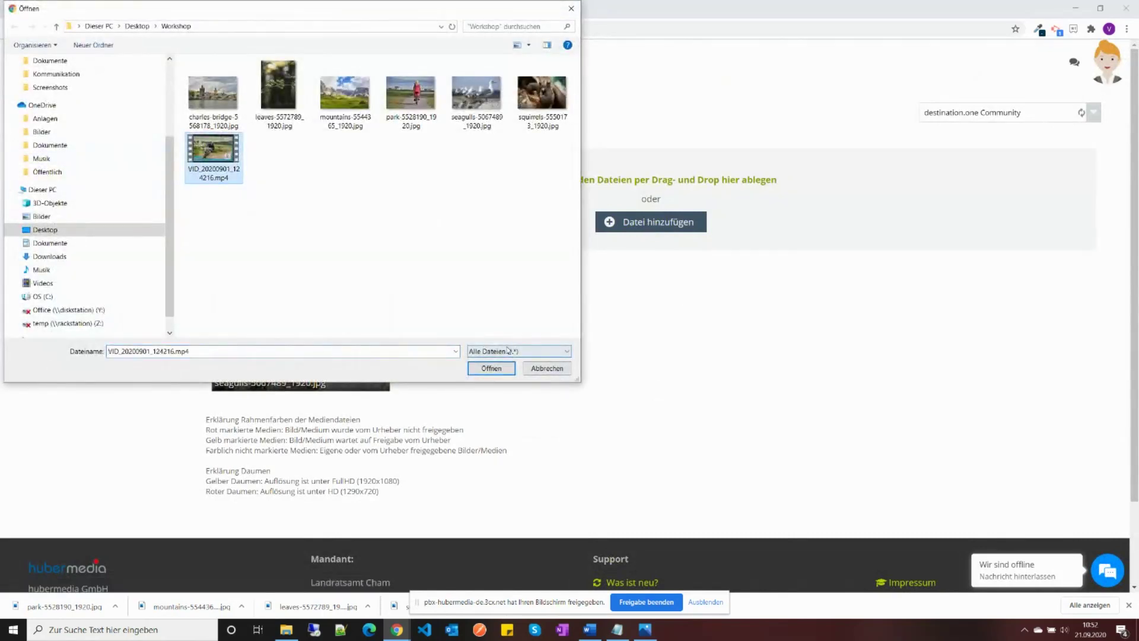
{"action": "left_click", "coordinate": [491, 368]}
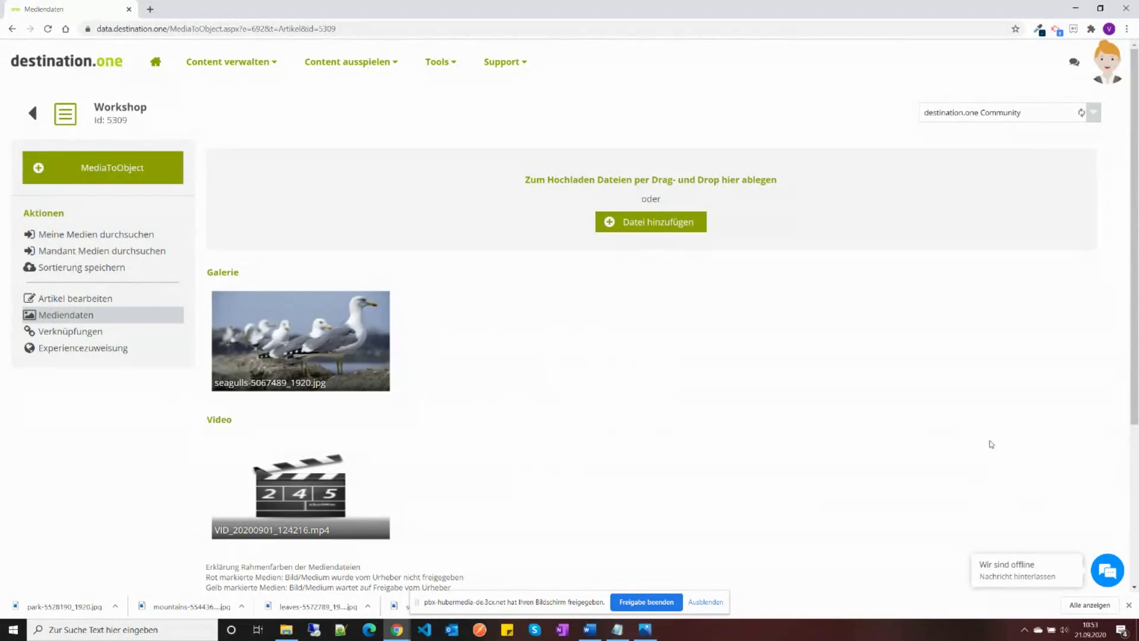
Step: Open the Media overview and check the Freigabe-Status column of the listed media
{"action": "left_click", "coordinate": [240, 63]}
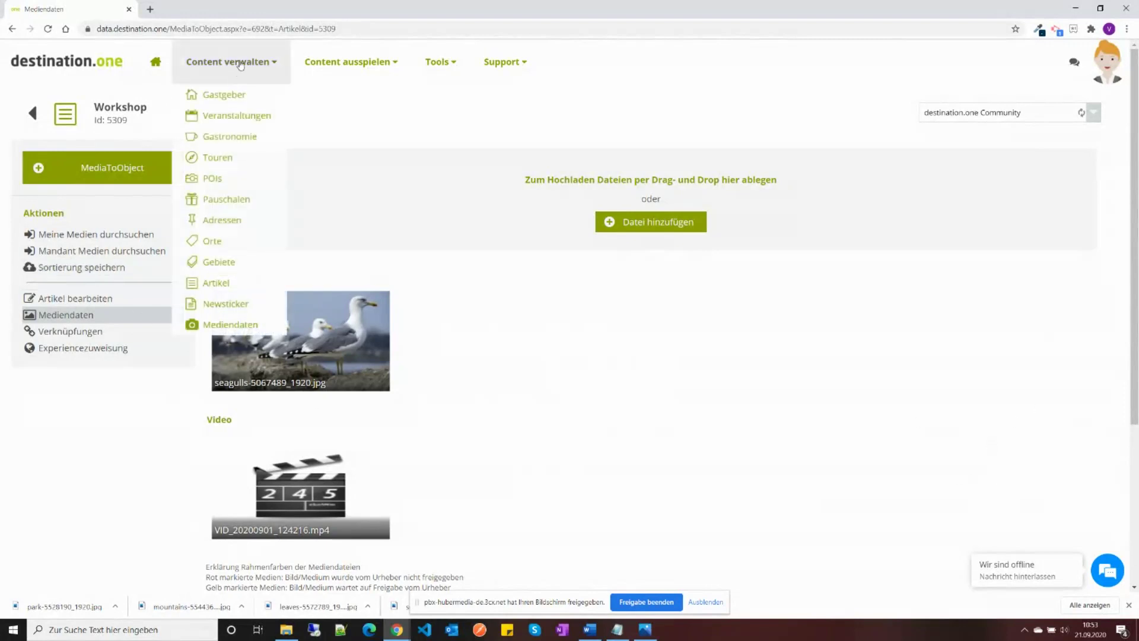
{"action": "left_click", "coordinate": [235, 326]}
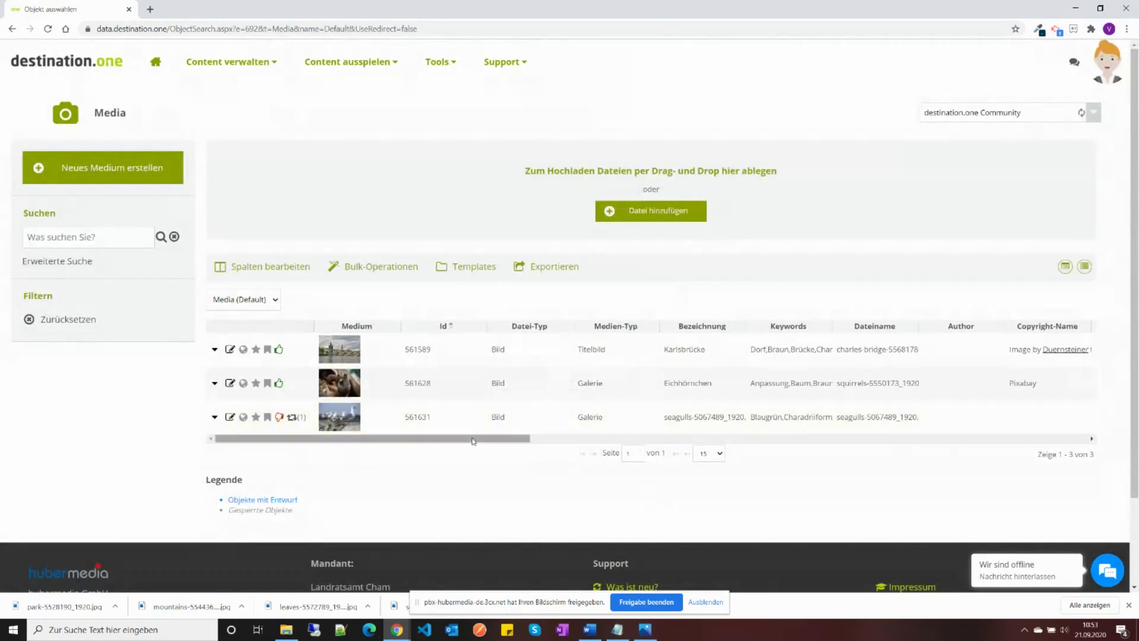
{"action": "left_click_drag", "start_coordinate": [468, 438], "coordinate": [847, 449]}
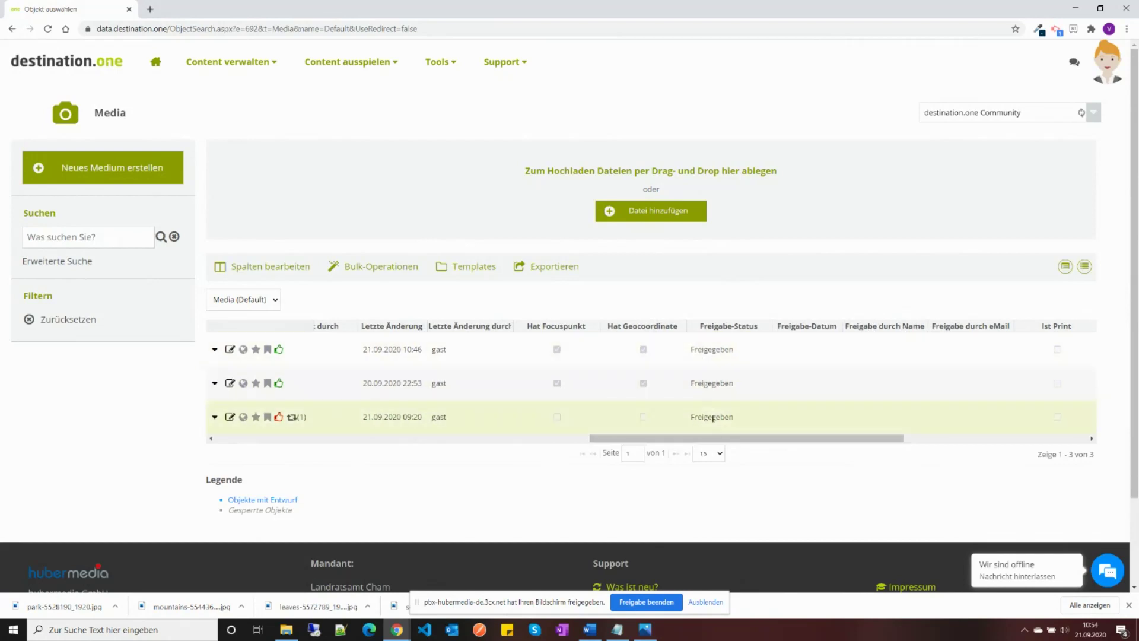
Step: Look through the Media list's columns and highlight the Freigabe-Status of the Karlsbrücke medium
{"action": "left_click_drag", "start_coordinate": [706, 439], "coordinate": [225, 436]}
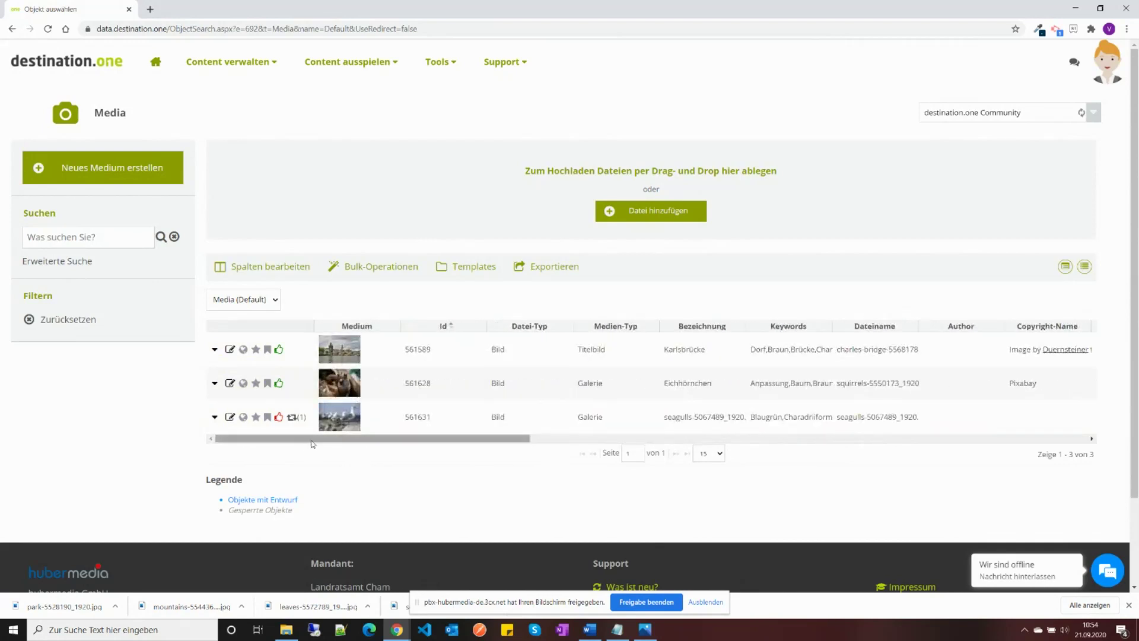
{"action": "left_click_drag", "start_coordinate": [308, 440], "coordinate": [722, 466]}
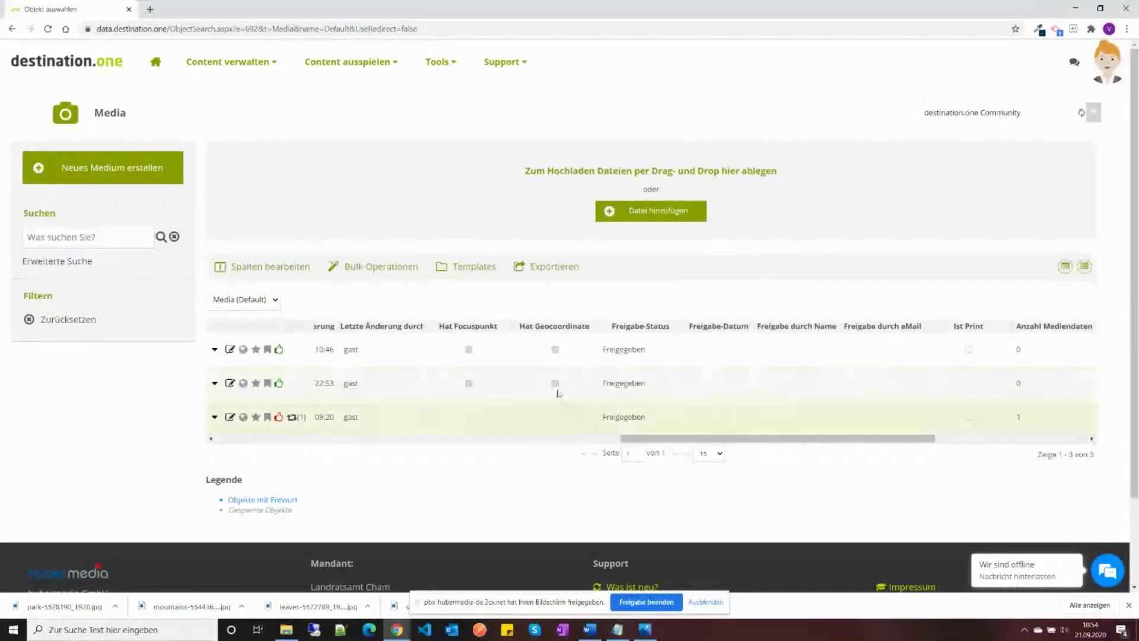
{"action": "left_click_drag", "start_coordinate": [661, 441], "coordinate": [660, 440]}
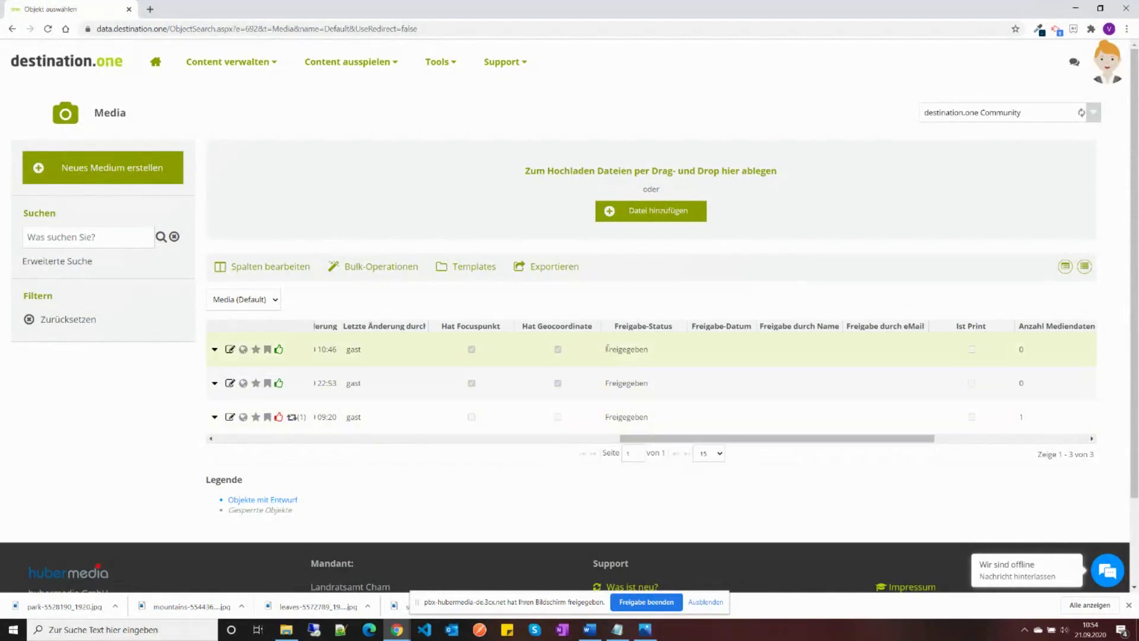
{"action": "left_click_drag", "start_coordinate": [605, 349], "coordinate": [643, 350]}
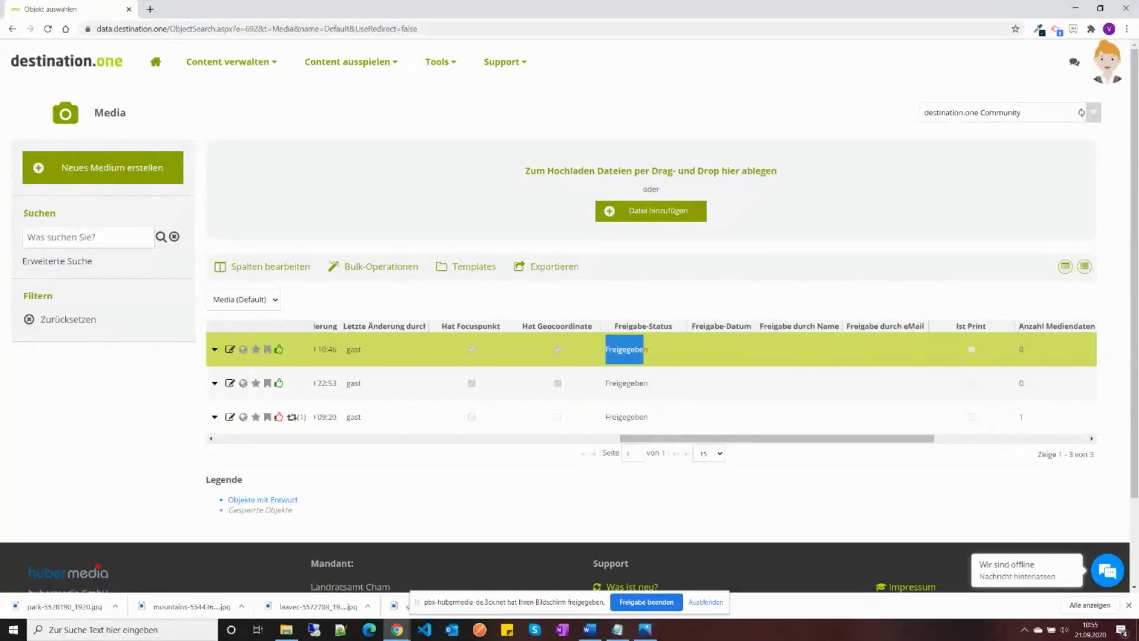
{"action": "key", "text": "alt+Tab"}
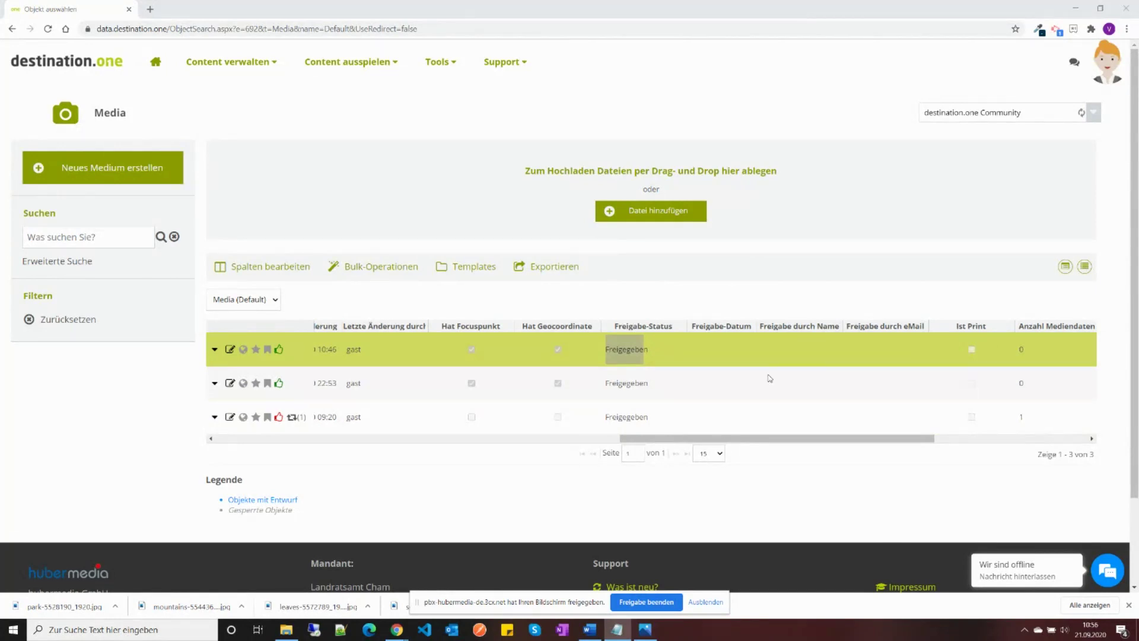
{"action": "left_click", "coordinate": [323, 305]}
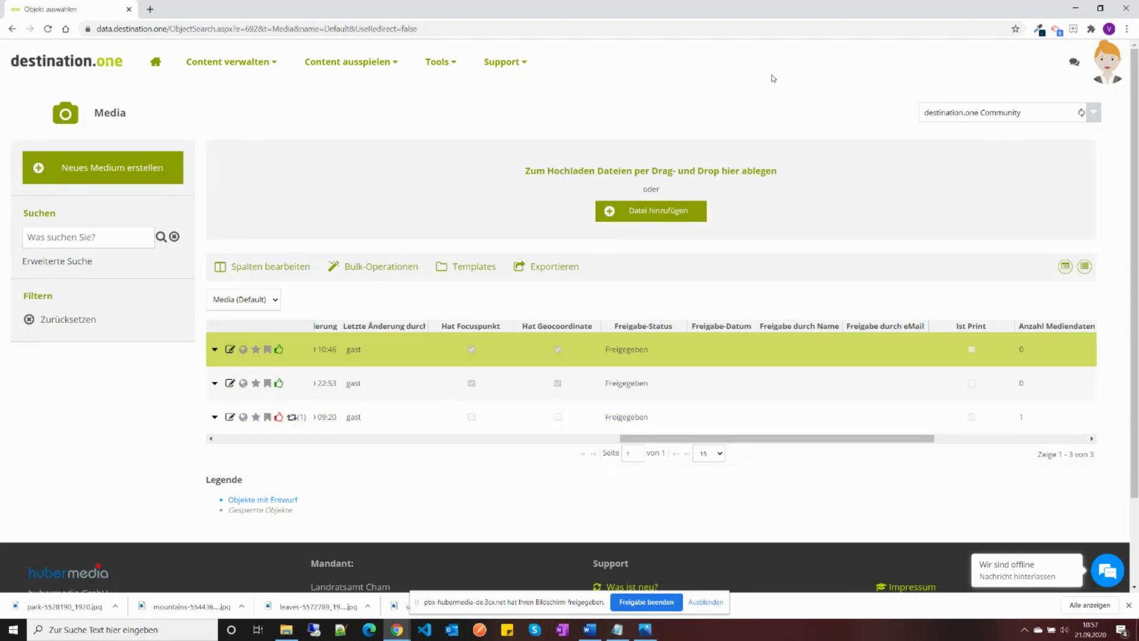
Step: View the Datenqualität information for the Karlsbrücke medium, close it, and look through the list's remaining columns
{"action": "left_click", "coordinate": [279, 349]}
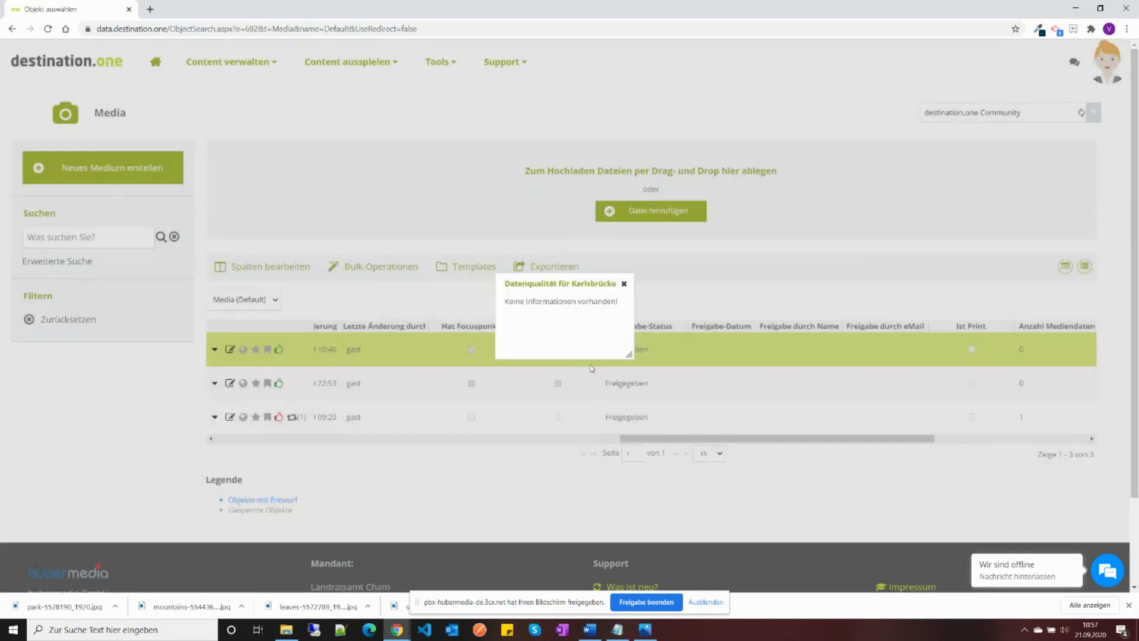
{"action": "left_click", "coordinate": [623, 286]}
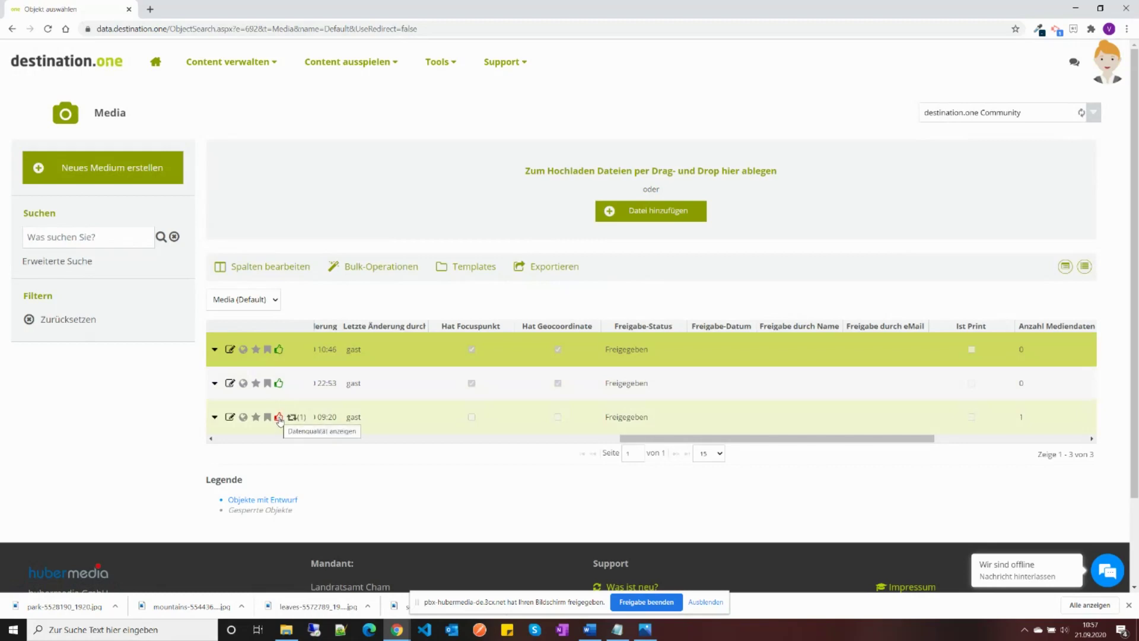
{"action": "scroll", "coordinate": [249, 419], "scroll_direction": "left", "scroll_amount": 10}
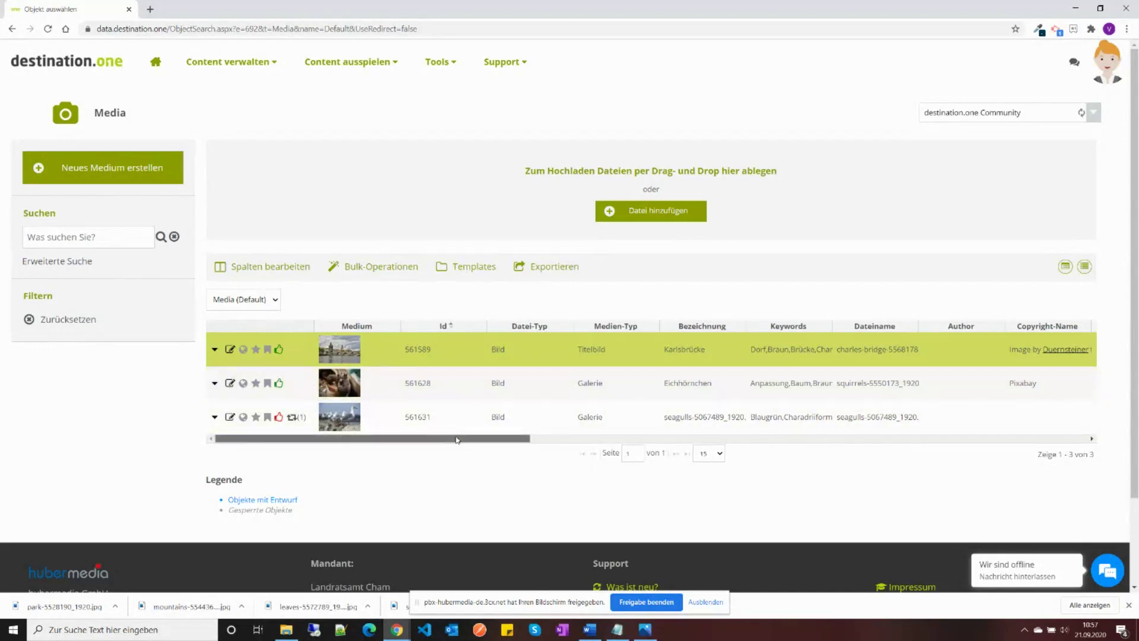
{"action": "left_click_drag", "start_coordinate": [477, 439], "coordinate": [738, 454]}
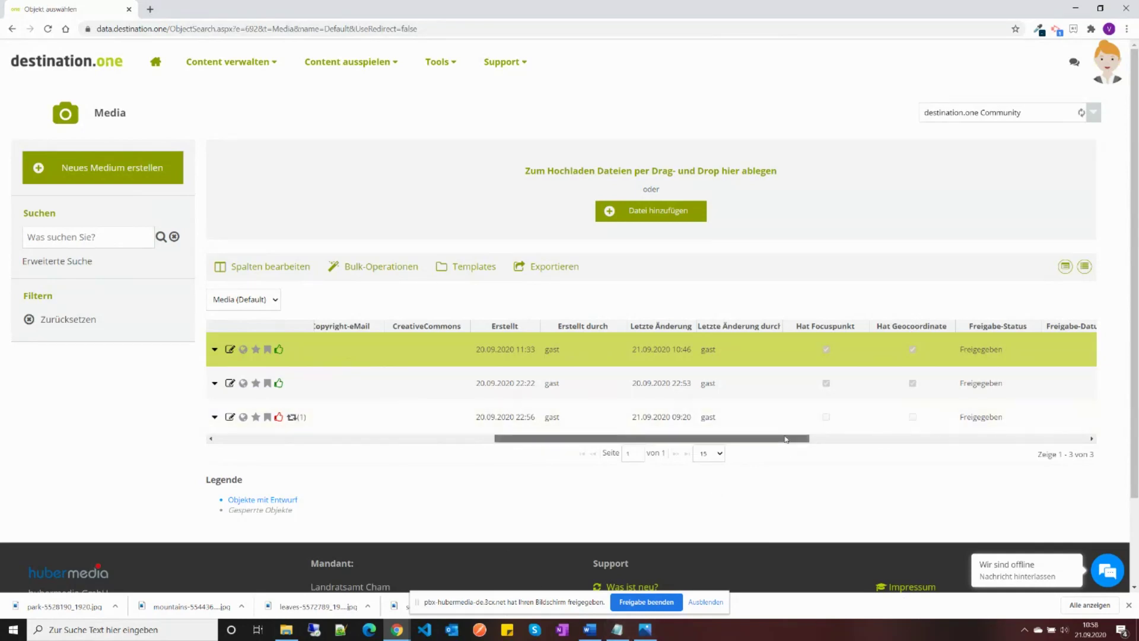
{"action": "left_click_drag", "start_coordinate": [791, 438], "coordinate": [487, 411]}
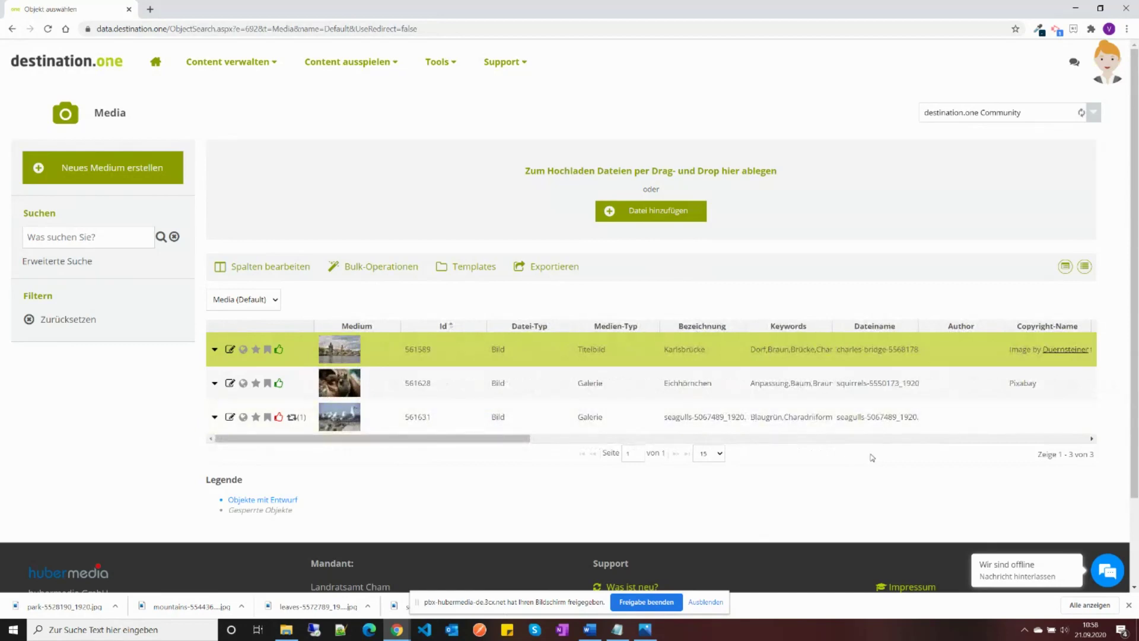
Step: Open the Workshop article from the Artikel overview and go to its Mediendaten
{"action": "left_click", "coordinate": [227, 62]}
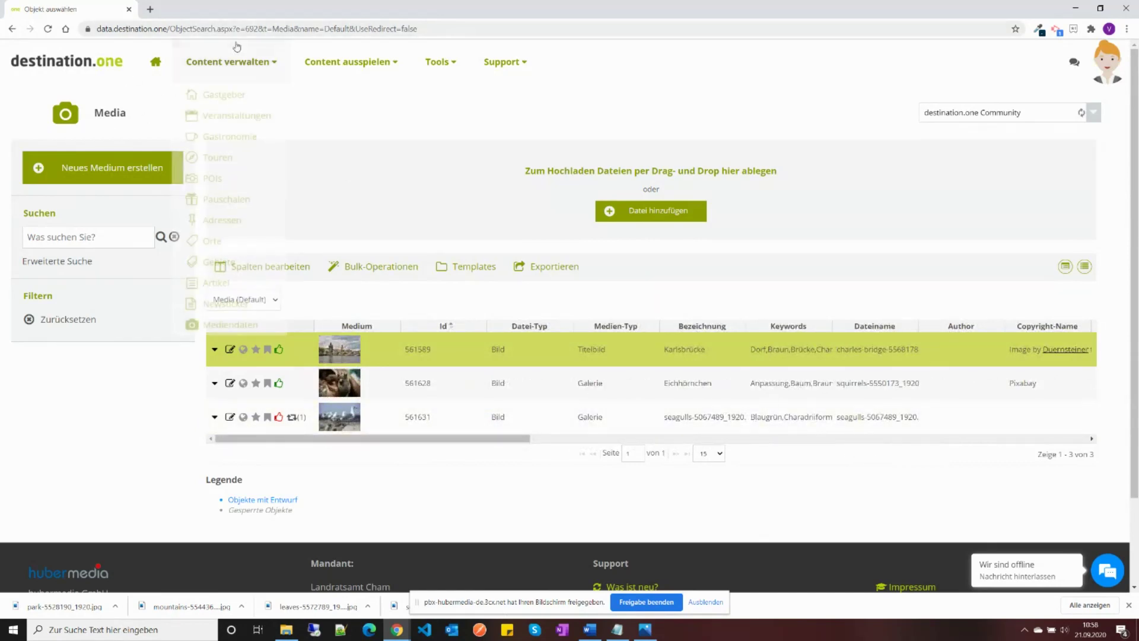
{"action": "left_click", "coordinate": [217, 285]}
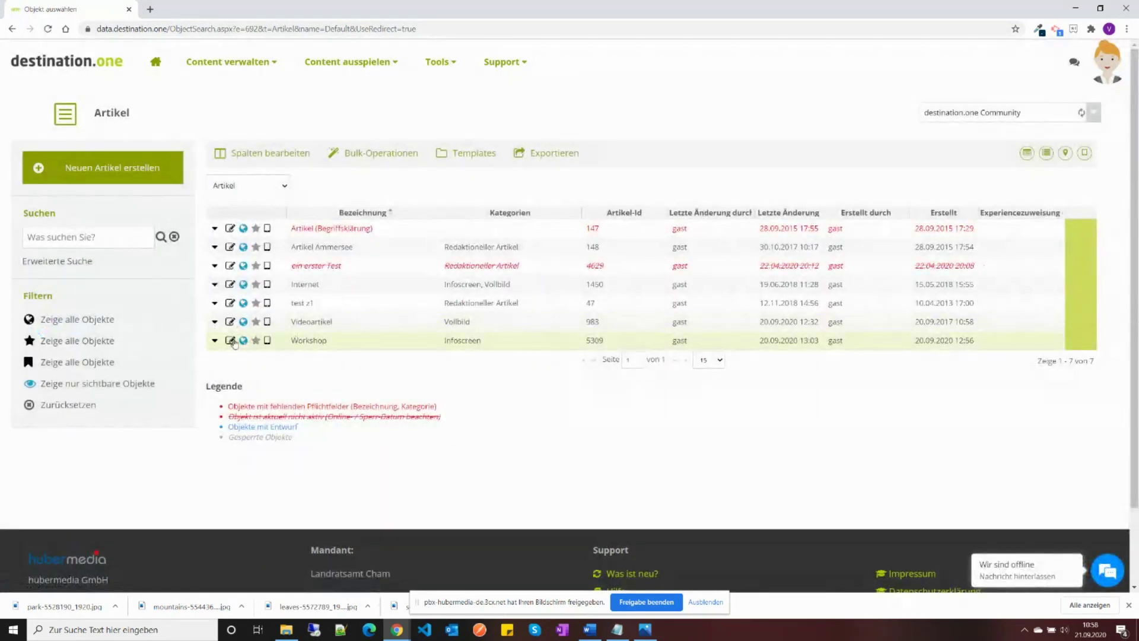
{"action": "left_click", "coordinate": [230, 341]}
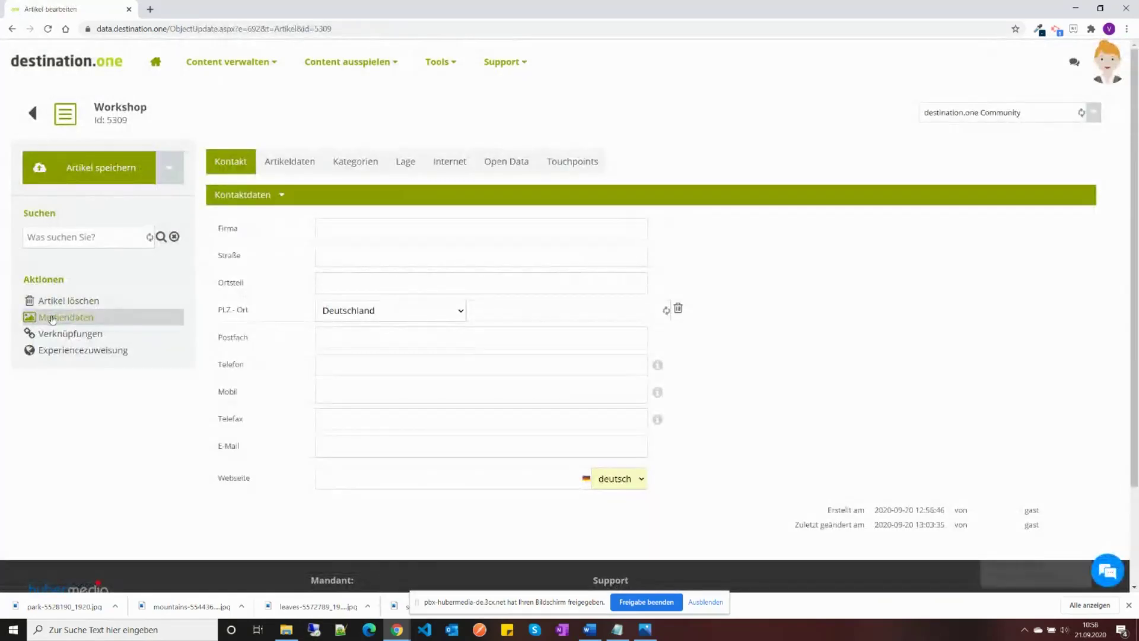
{"action": "left_click", "coordinate": [65, 317]}
{"action": "mouse_move", "coordinate": [330, 365]}
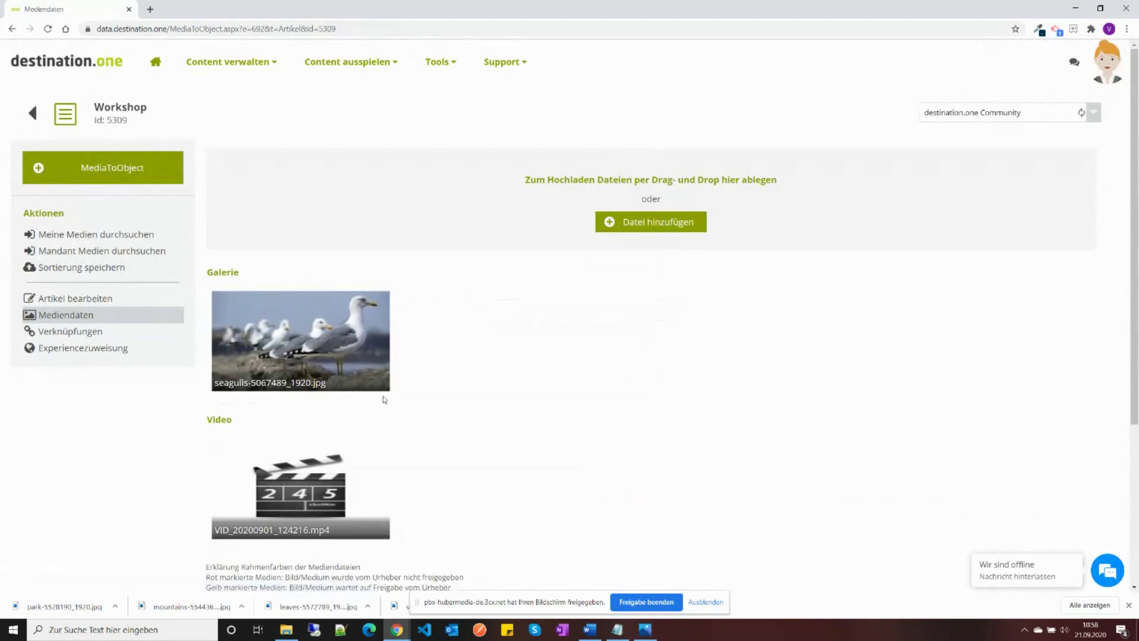
Step: Open the seagulls medium in the article's Galerie and examine its Datenqualität requirements, especially those for good quality
{"action": "left_click", "coordinate": [367, 318]}
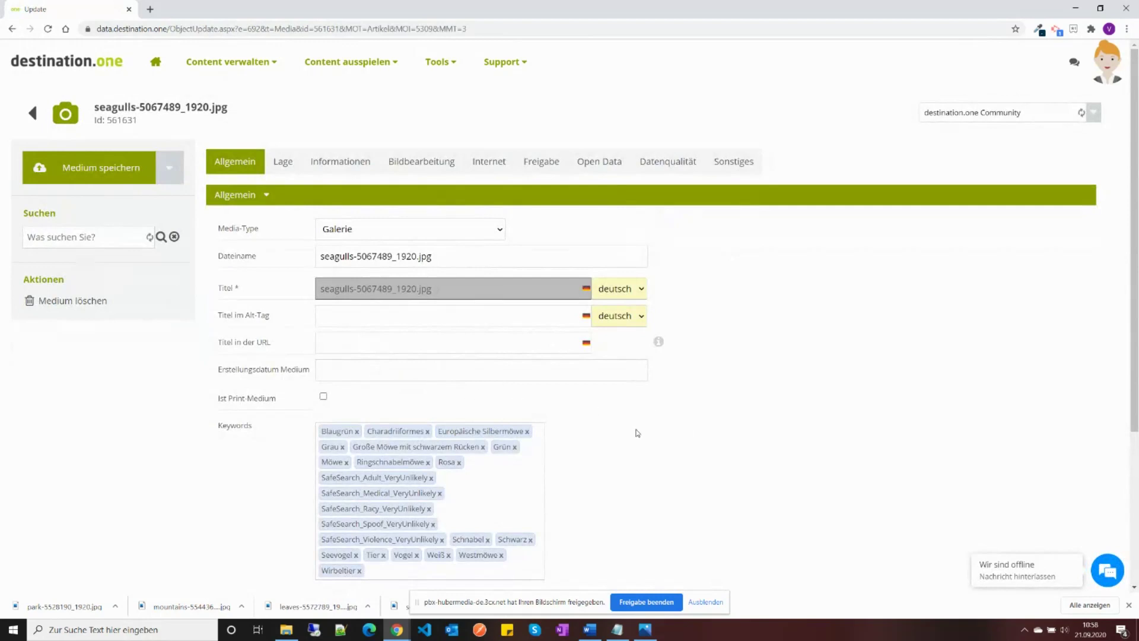
{"action": "left_click", "coordinate": [671, 166]}
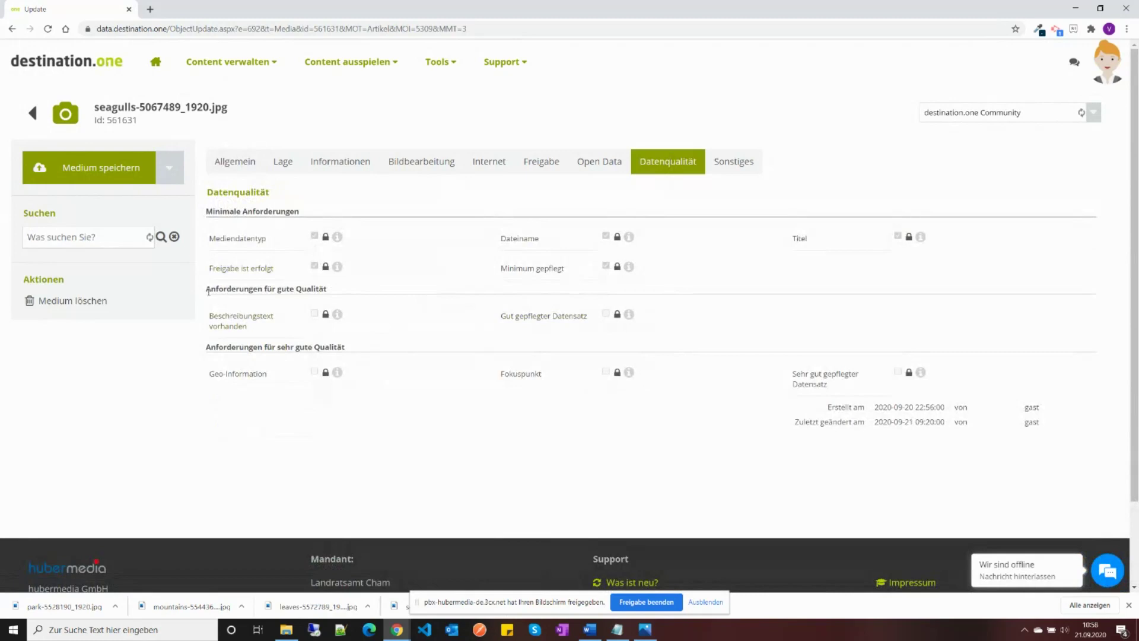
{"action": "left_click_drag", "start_coordinate": [208, 289], "coordinate": [347, 288]}
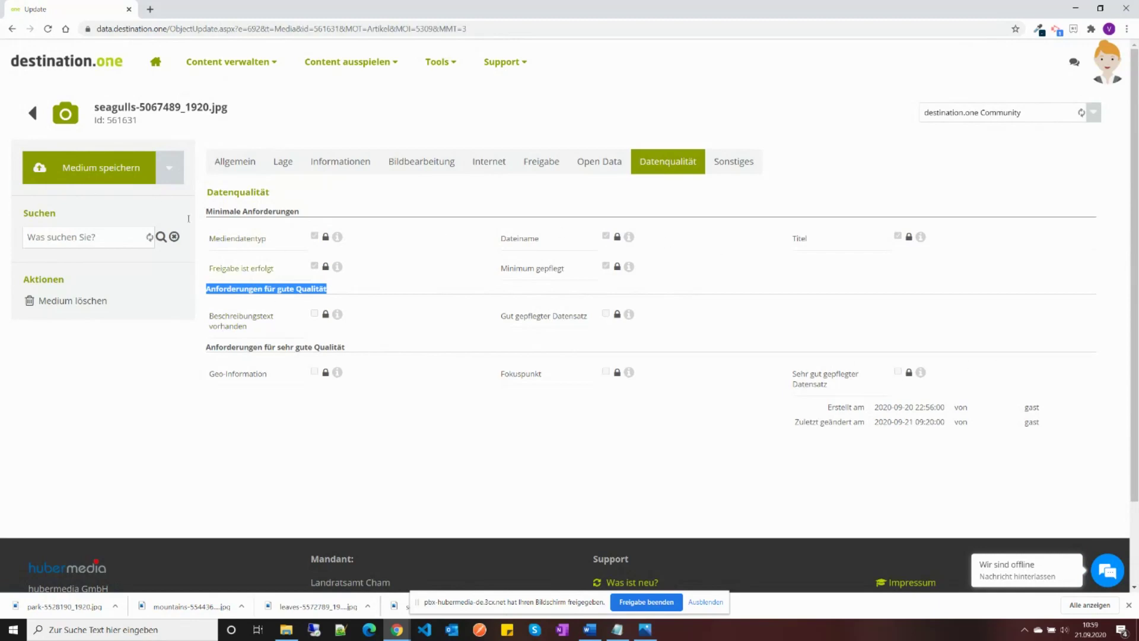
Step: Save the seagulls medium and return to the Media overview
{"action": "left_click", "coordinate": [124, 174]}
{"action": "mouse_move", "coordinate": [234, 67]}
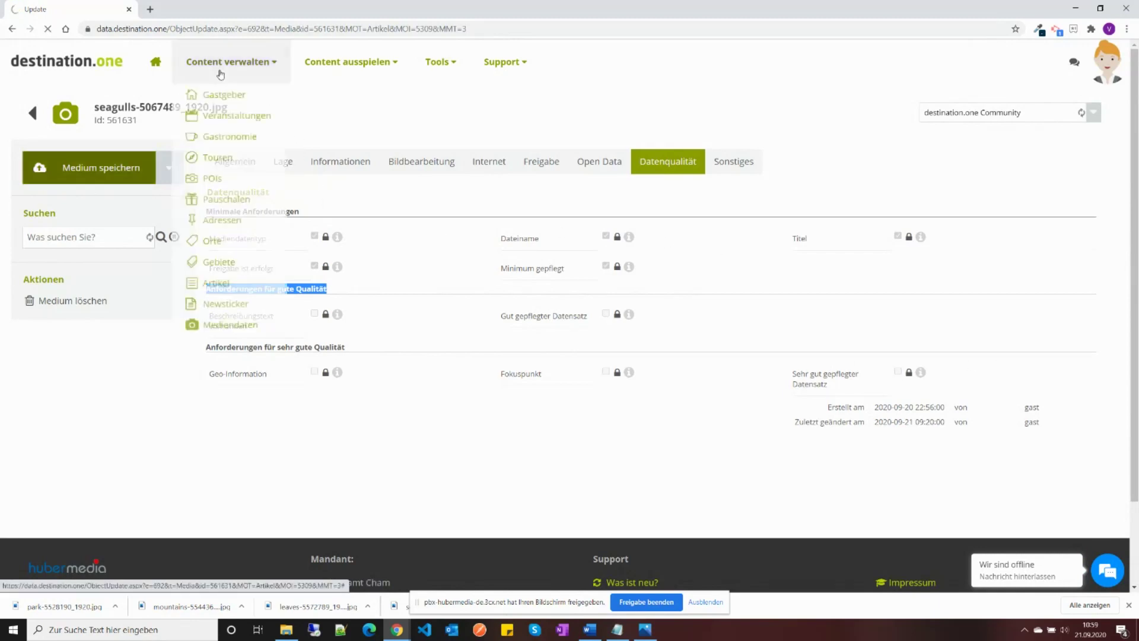
{"action": "left_click", "coordinate": [237, 329]}
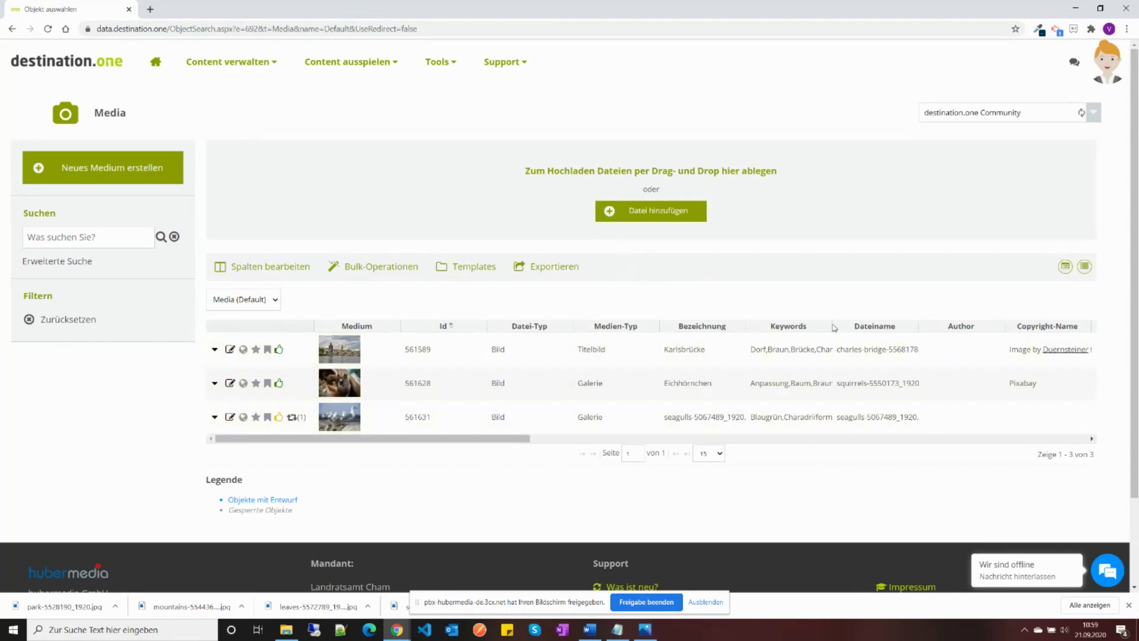
Step: Widen the Keywords column of the Media list and select the seagulls medium's row
{"action": "left_click_drag", "start_coordinate": [832, 327], "coordinate": [903, 328]}
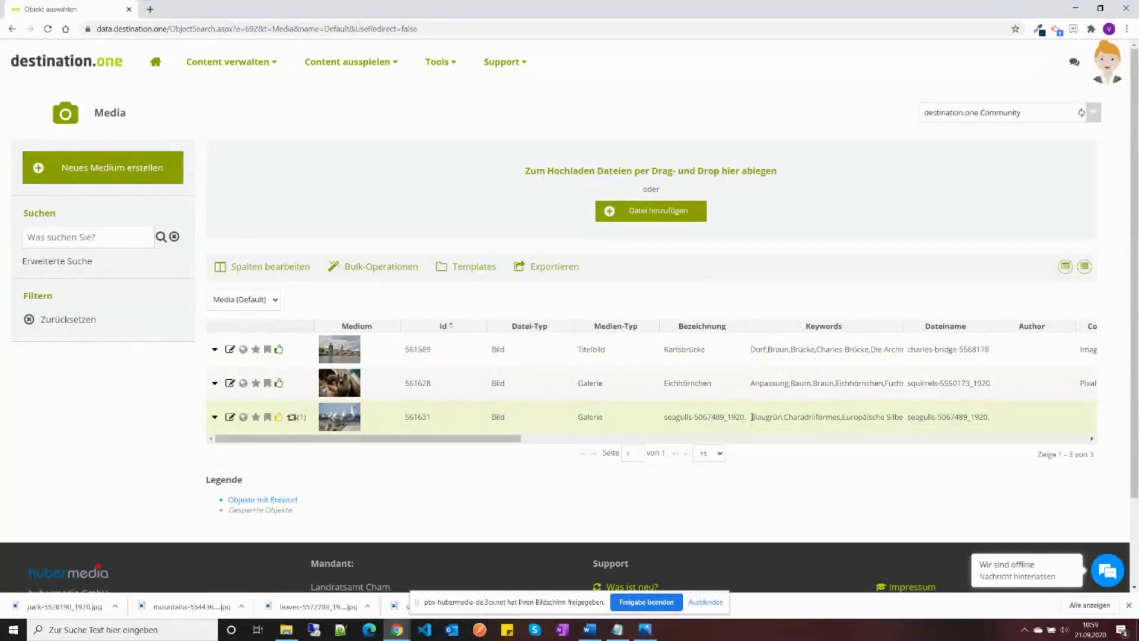
{"action": "left_click", "coordinate": [752, 417]}
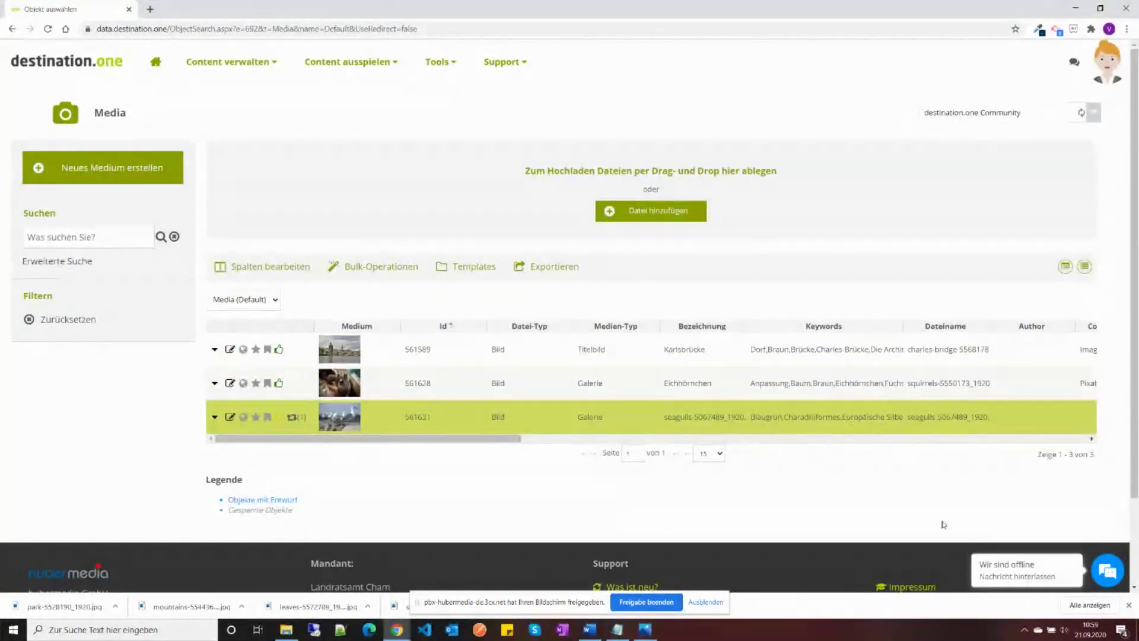